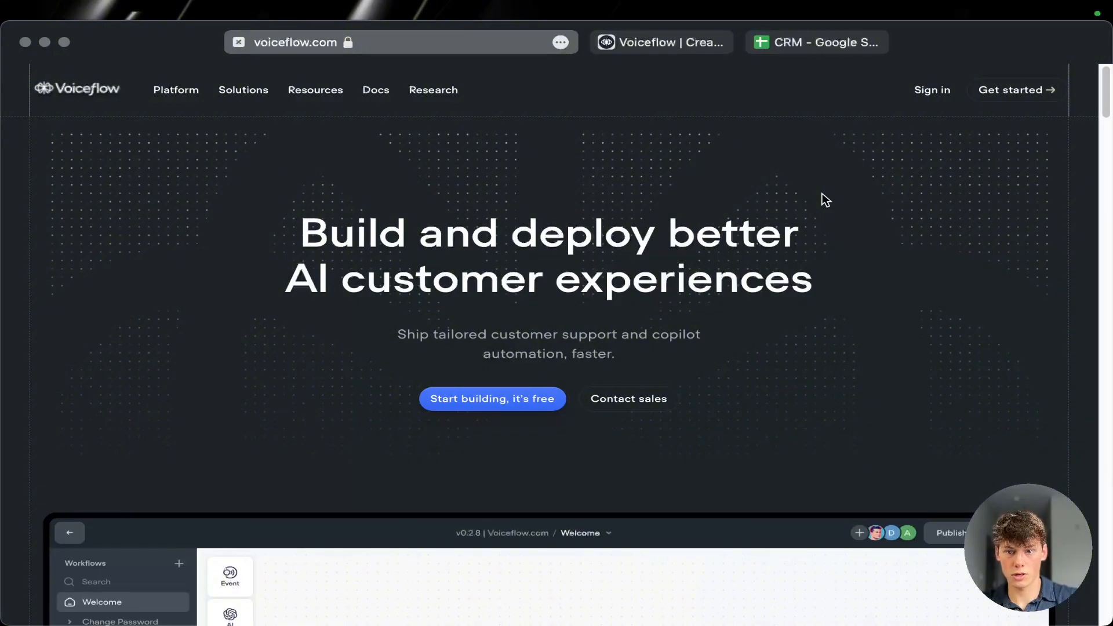
- Create a new agent named LeadGen with Chat modality and English (en-US) as its language
{"action": "key", "text": "super+w"}
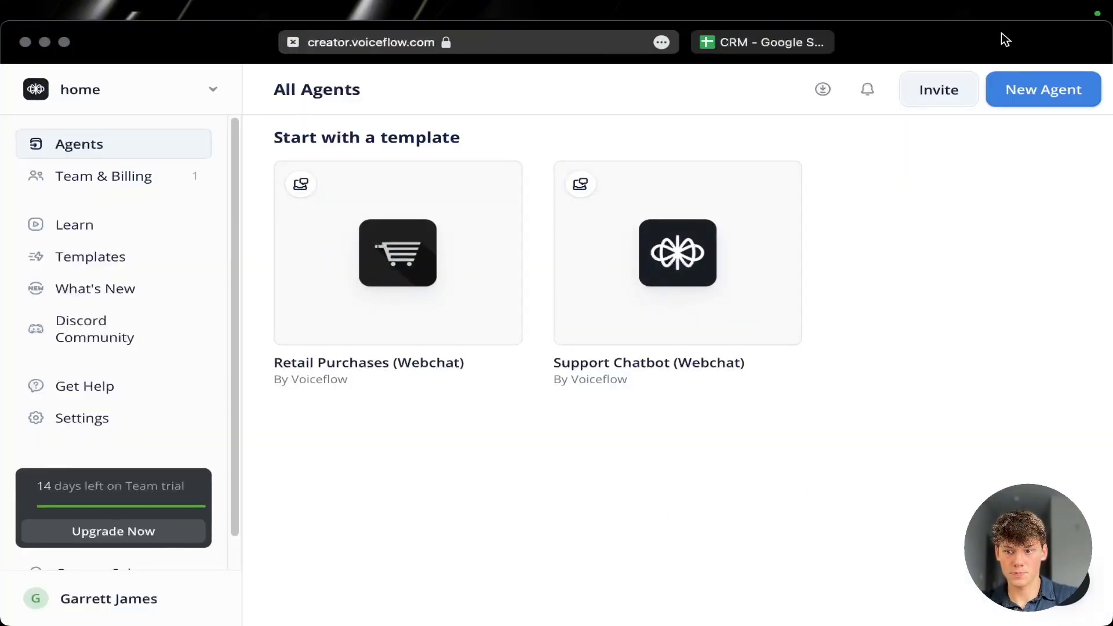
{"action": "left_click", "coordinate": [1050, 105]}
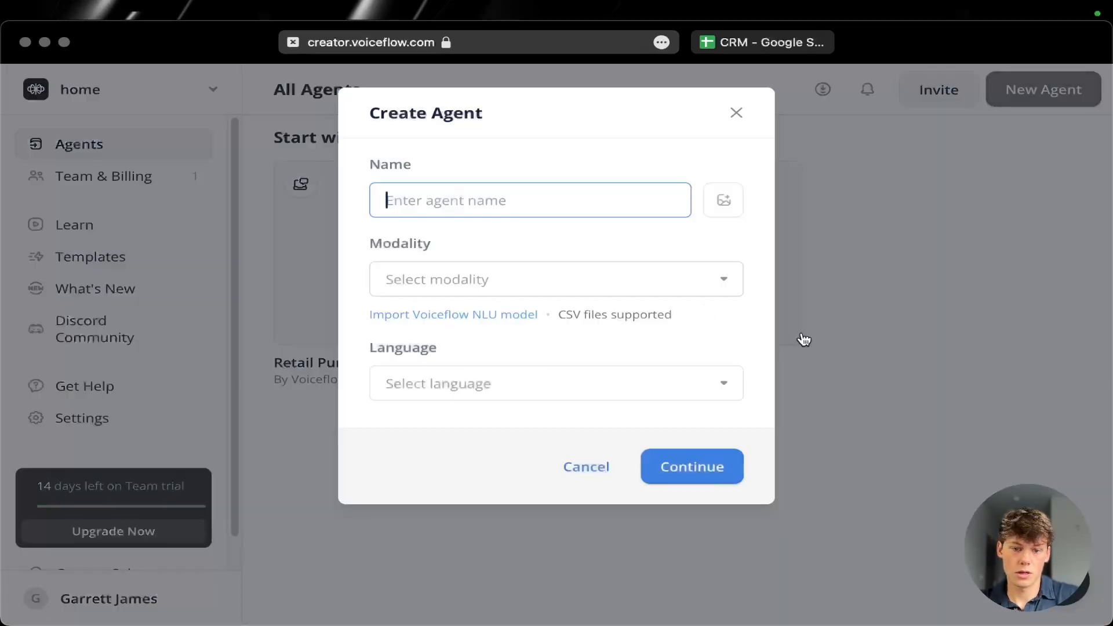
{"action": "type", "text": "LeadGen"}
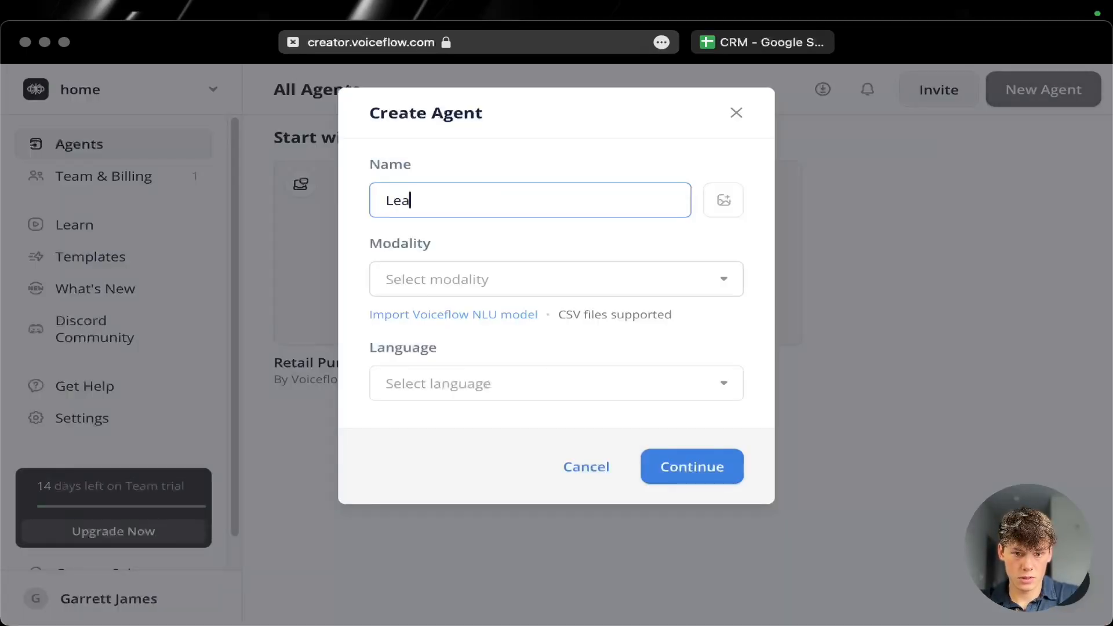
{"action": "left_click", "coordinate": [420, 277]}
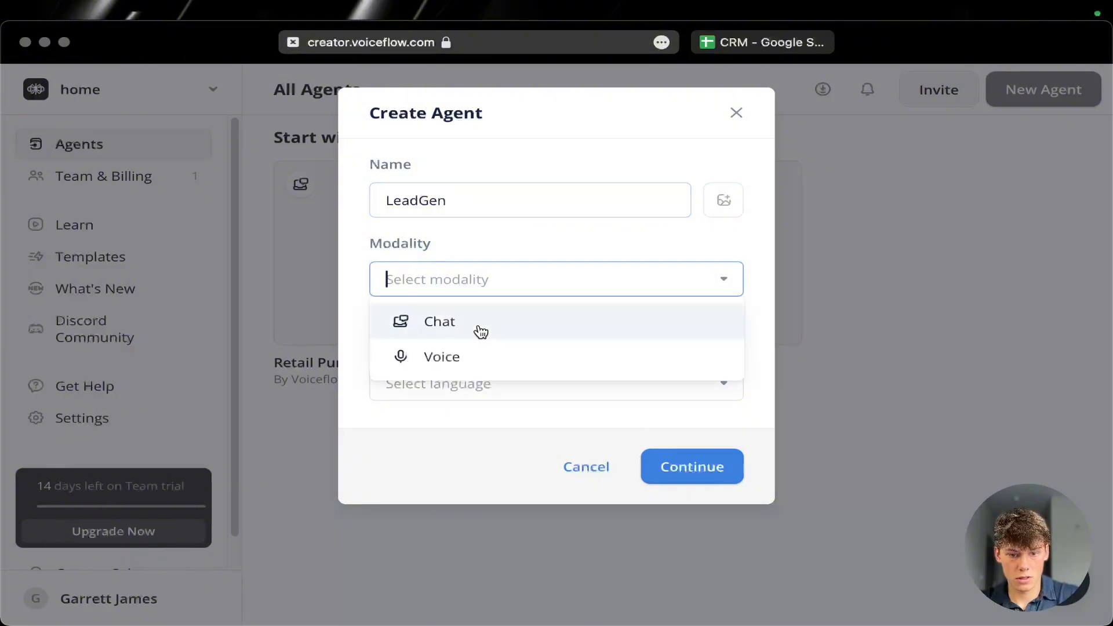
{"action": "left_click", "coordinate": [479, 329]}
{"action": "left_click", "coordinate": [479, 382]}
{"action": "left_click", "coordinate": [453, 110]}
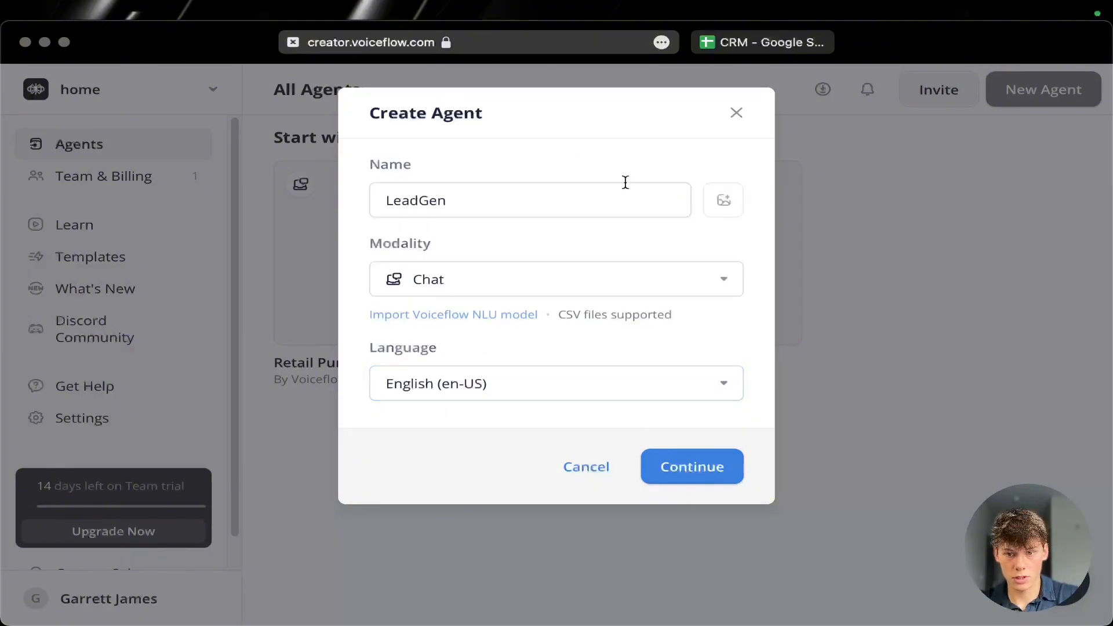
{"action": "left_click", "coordinate": [688, 464]}
{"action": "left_click", "coordinate": [688, 406]}
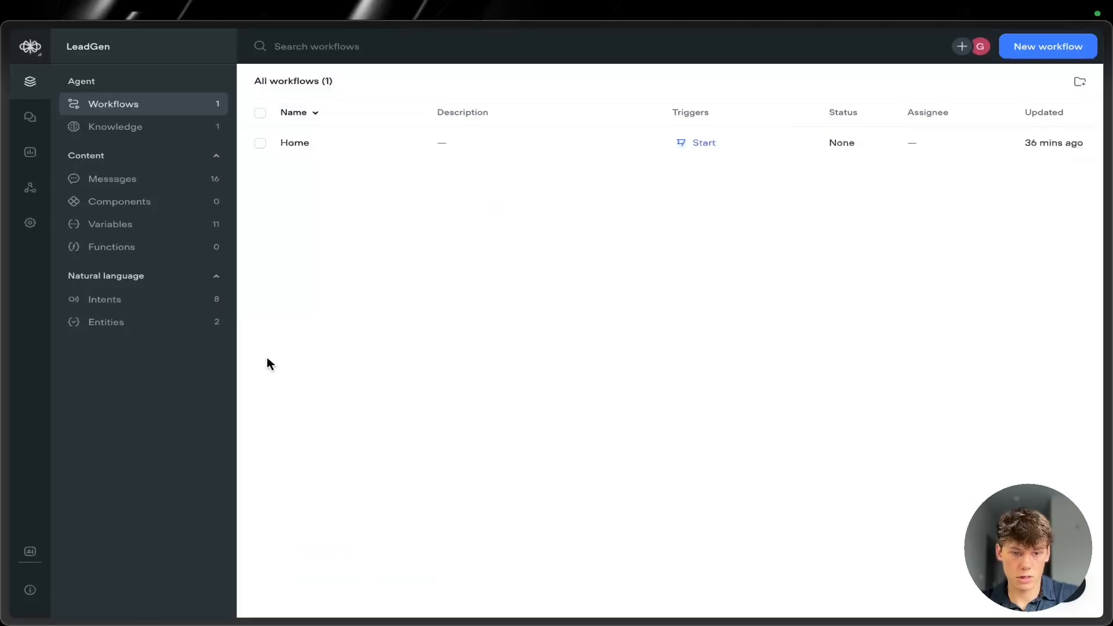
- Open the agent's Home workflow for editing and bring its Start block into view
{"action": "left_click", "coordinate": [371, 156]}
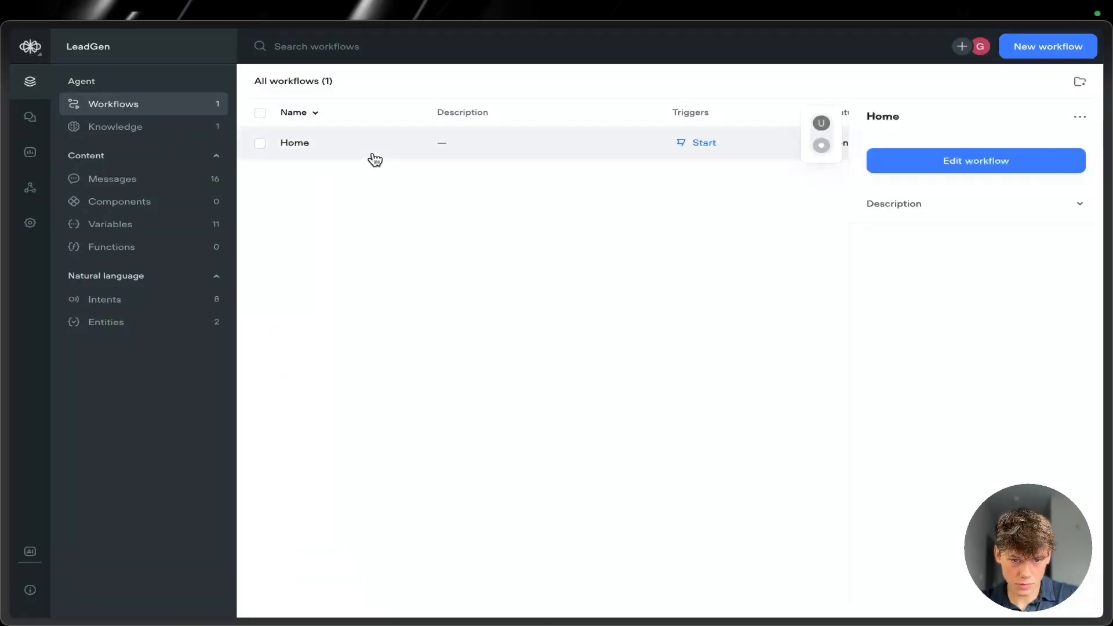
{"action": "left_click", "coordinate": [563, 176]}
{"action": "left_click", "coordinate": [580, 144]}
{"action": "left_click", "coordinate": [950, 162]}
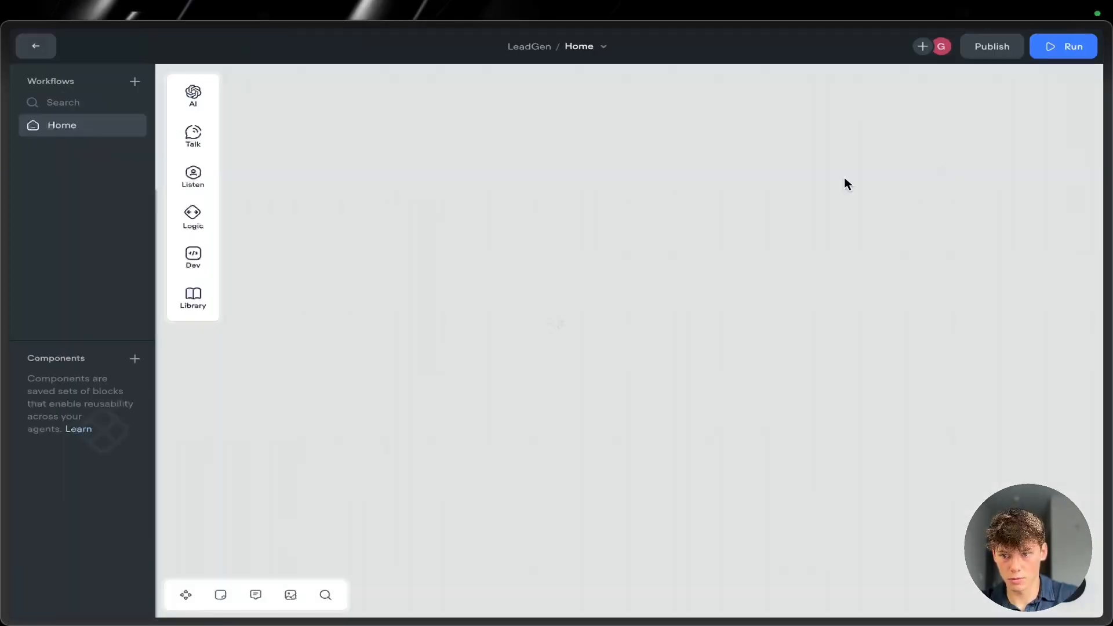
{"action": "scroll", "coordinate": [427, 324], "scroll_direction": "up", "scroll_amount": 5}
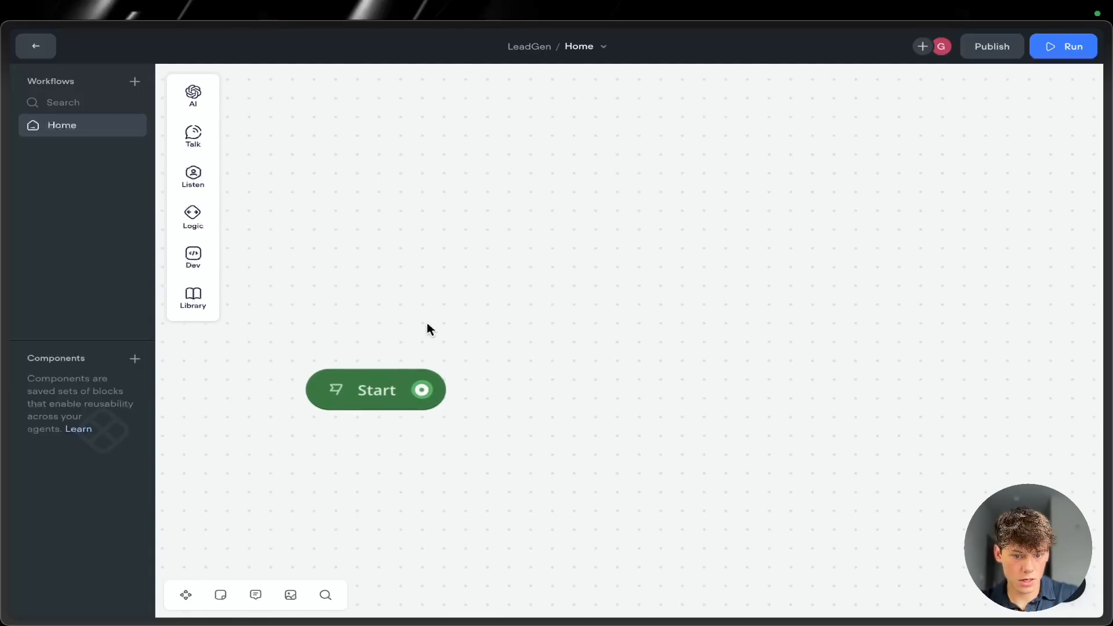
{"action": "scroll", "coordinate": [427, 324], "scroll_direction": "down", "scroll_amount": 3}
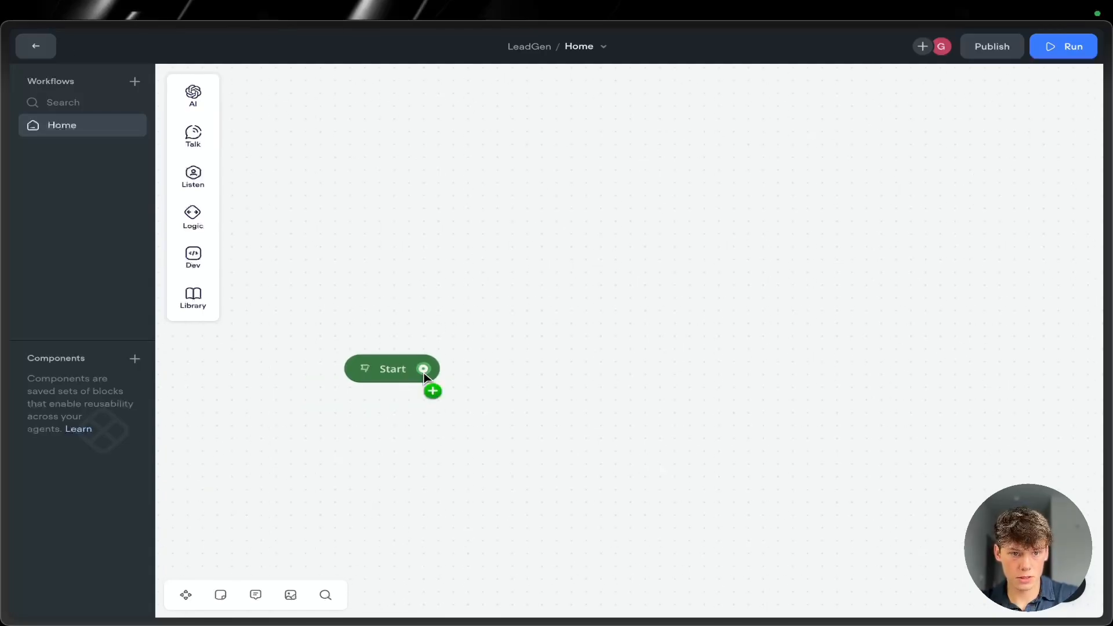
- Go to the agent's knowledge base and read through the PureEnergize Nutrition Bars data source
{"action": "left_click", "coordinate": [45, 50]}
{"action": "left_click", "coordinate": [105, 133]}
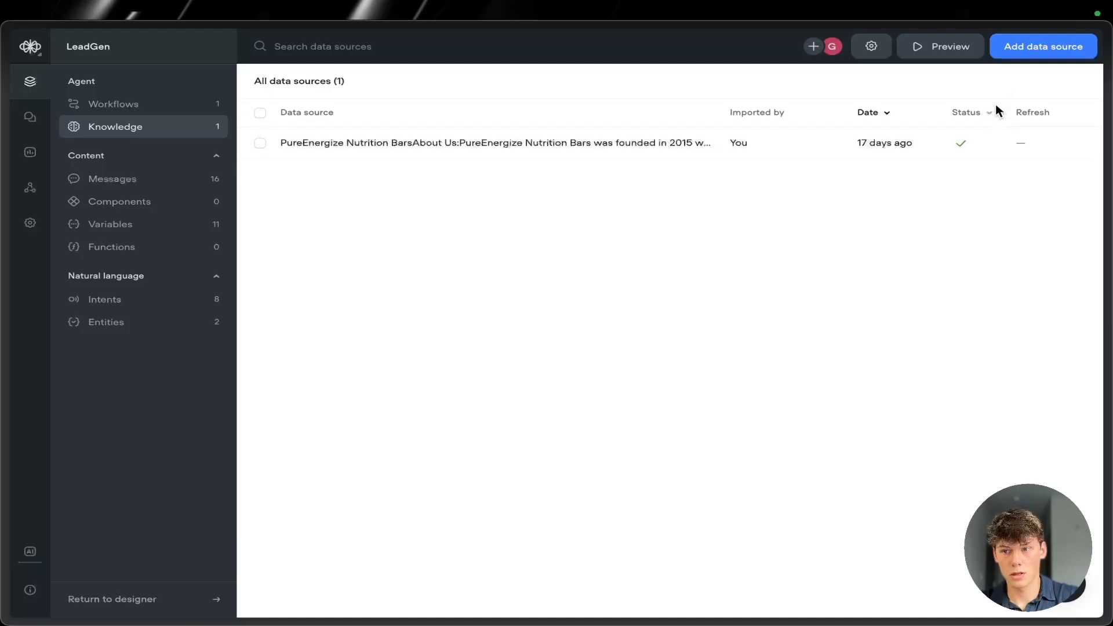
{"action": "left_click", "coordinate": [551, 144]}
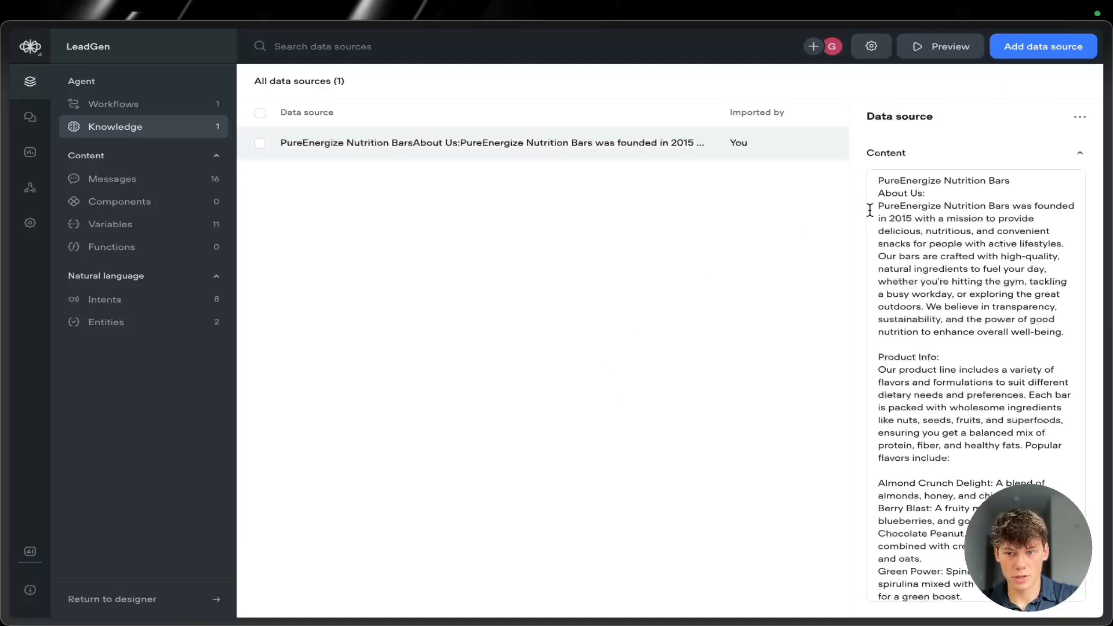
{"action": "scroll", "coordinate": [906, 273], "scroll_direction": "down", "scroll_amount": 5}
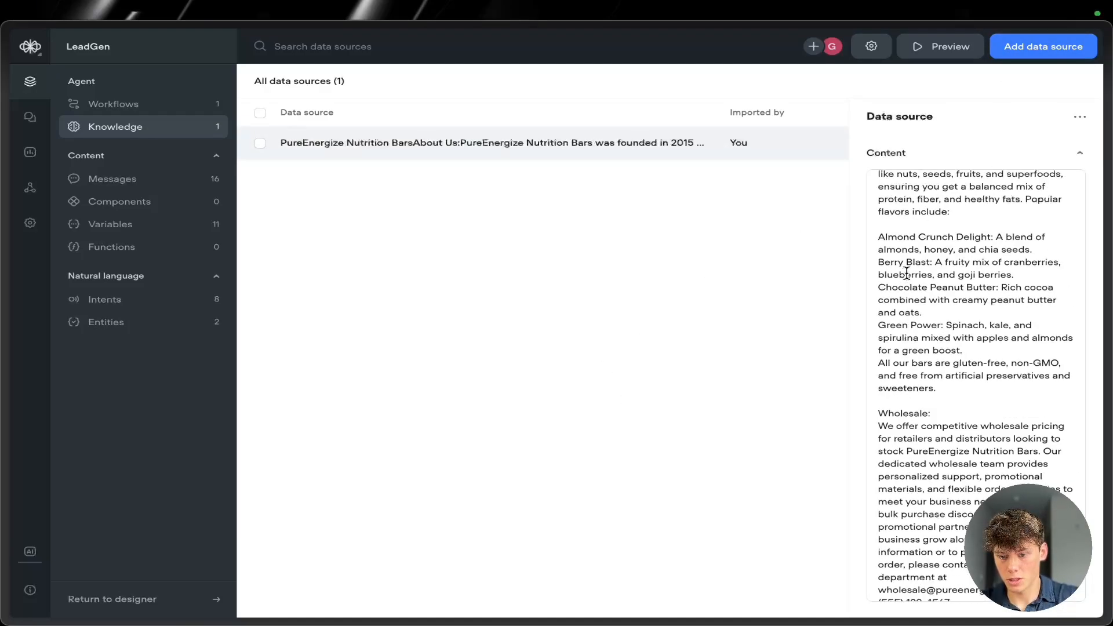
{"action": "scroll", "coordinate": [906, 273], "scroll_direction": "up", "scroll_amount": 8}
{"action": "left_click", "coordinate": [769, 253]}
- Review the URL and refresh rate options for importing a data source, and cancel without importing
{"action": "left_click", "coordinate": [1064, 53]}
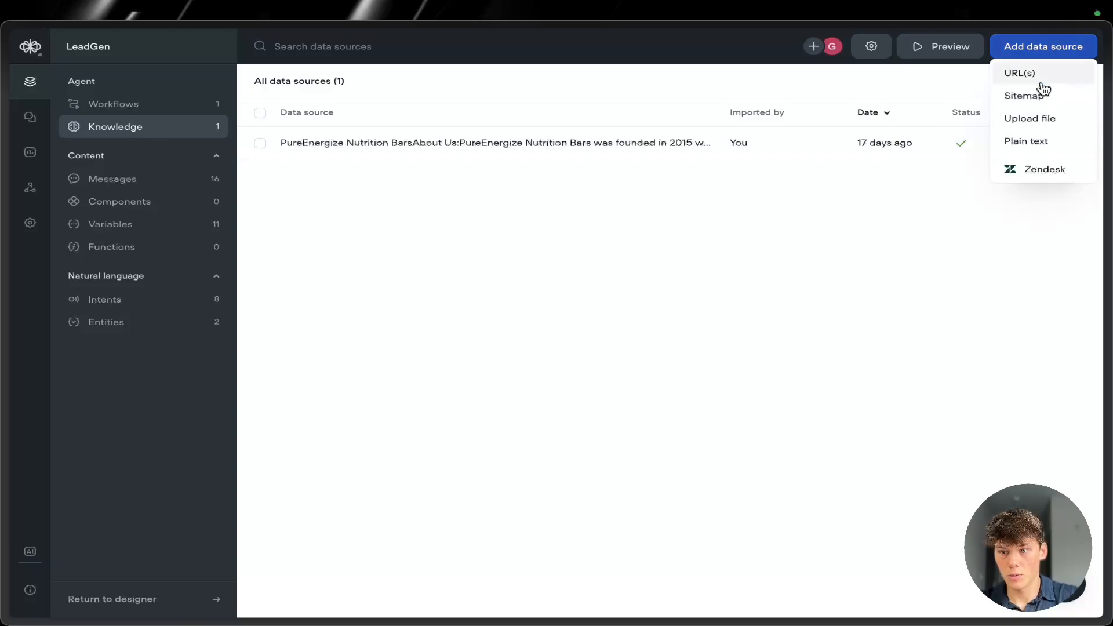
{"action": "left_click", "coordinate": [1042, 81]}
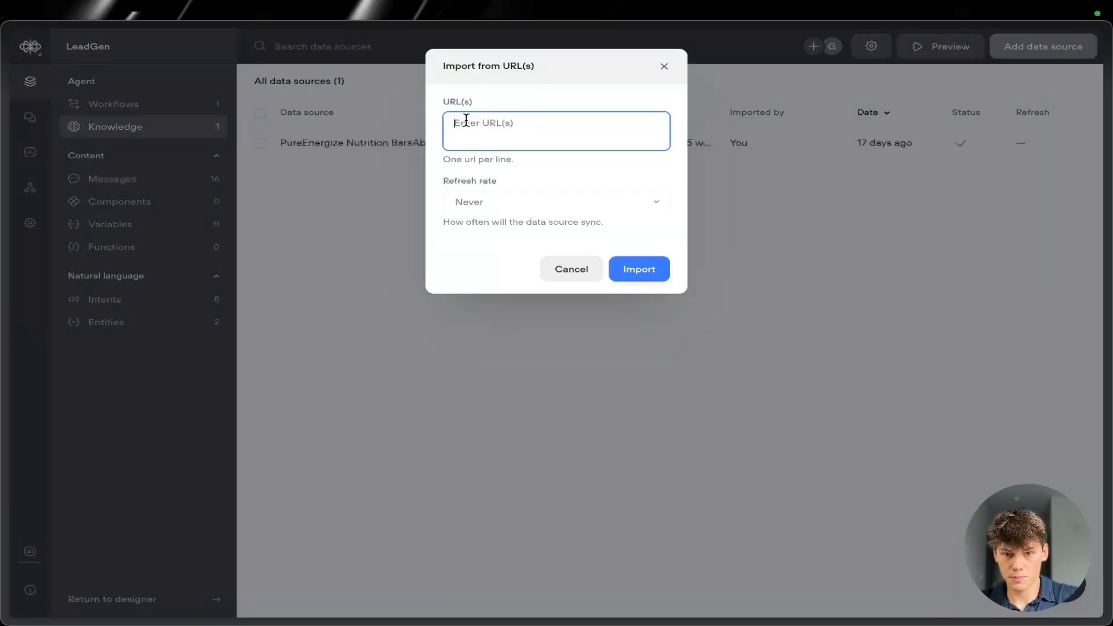
{"action": "left_click", "coordinate": [441, 120]}
{"action": "left_click", "coordinate": [548, 120]}
{"action": "left_click", "coordinate": [487, 211]}
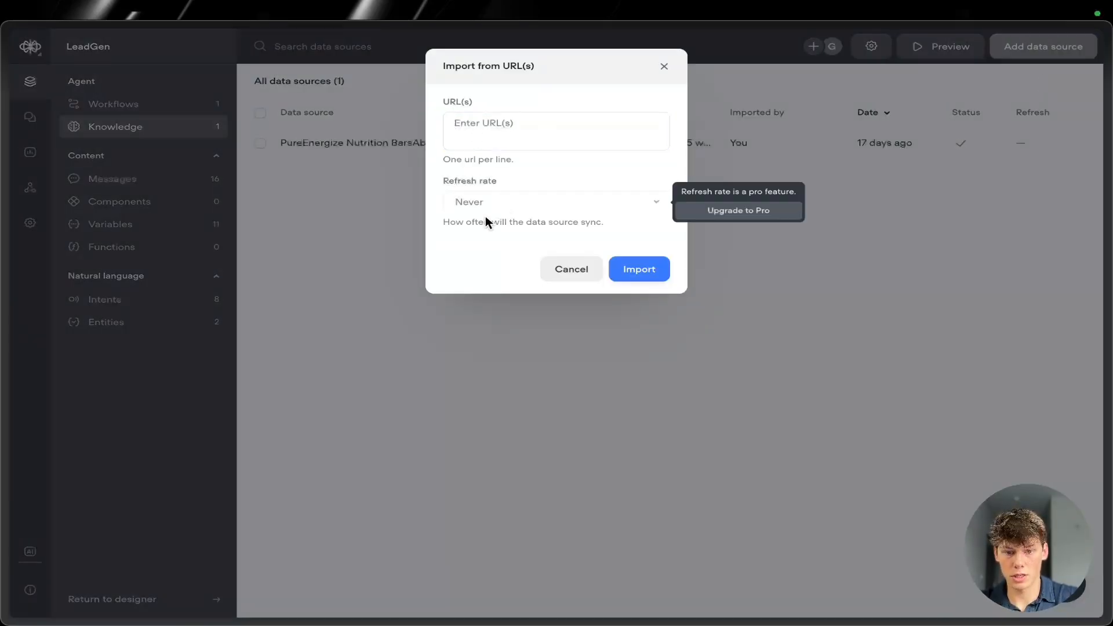
{"action": "left_click", "coordinate": [582, 270]}
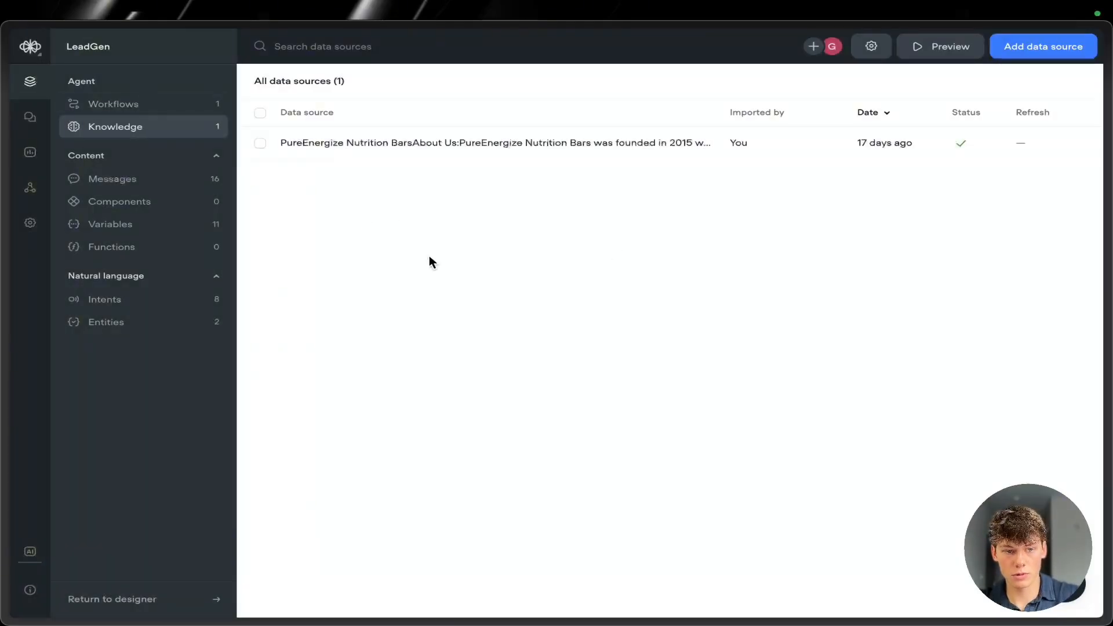
- Reopen the Home workflow for editing and add a Talk Message block connected to Start
{"action": "left_click", "coordinate": [172, 109]}
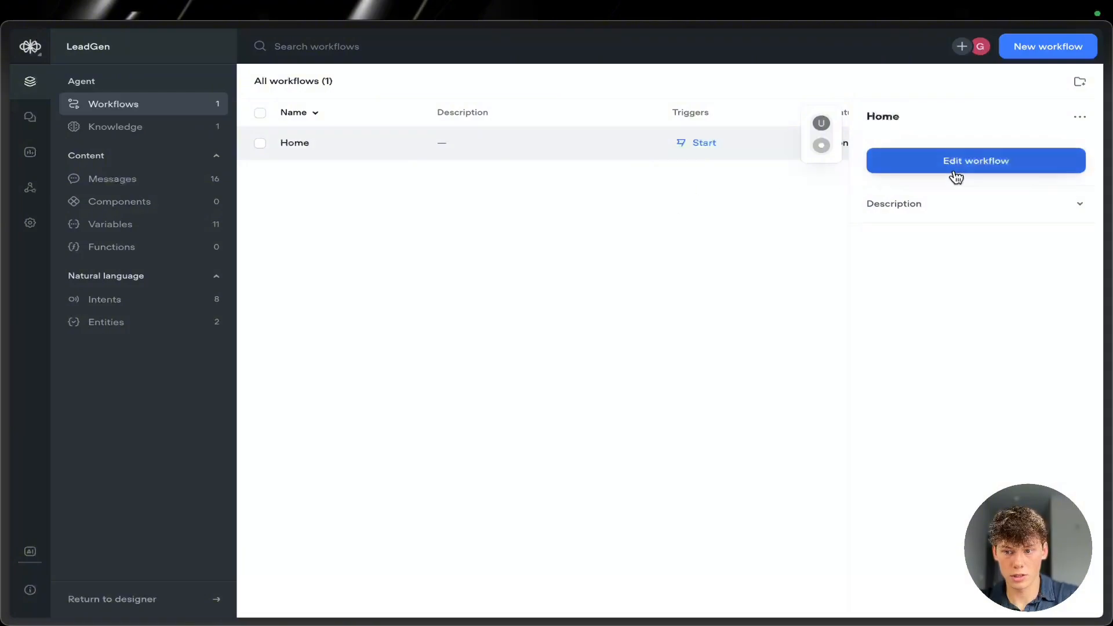
{"action": "left_click", "coordinate": [956, 172]}
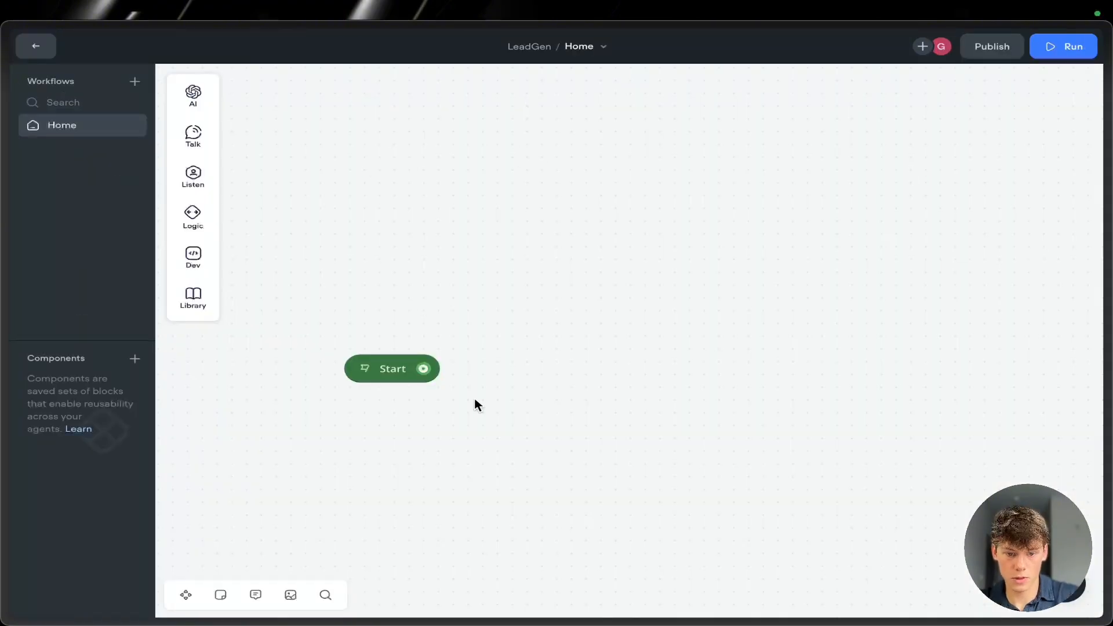
{"action": "mouse_move", "coordinate": [407, 371]}
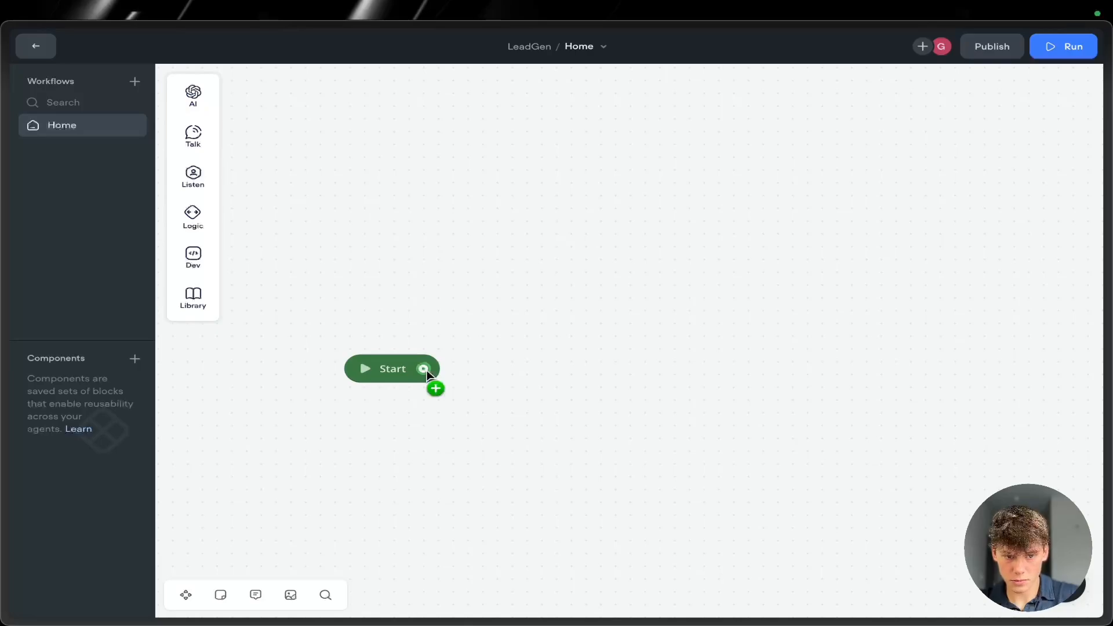
{"action": "left_click_drag", "start_coordinate": [426, 372], "coordinate": [572, 244]}
{"action": "mouse_move", "coordinate": [666, 290]}
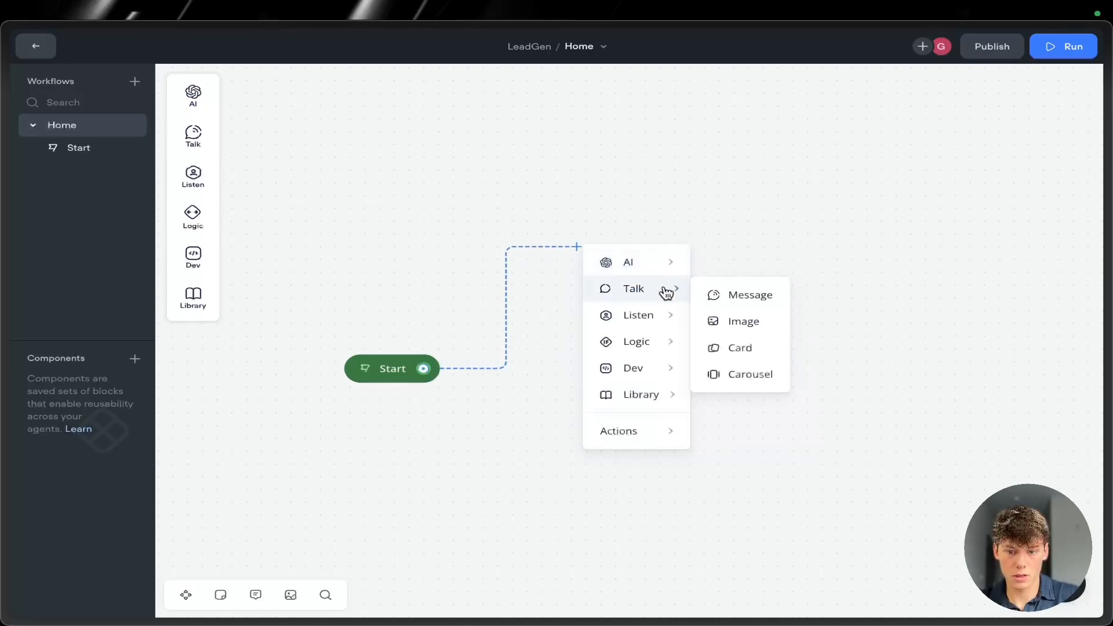
{"action": "left_click", "coordinate": [731, 296]}
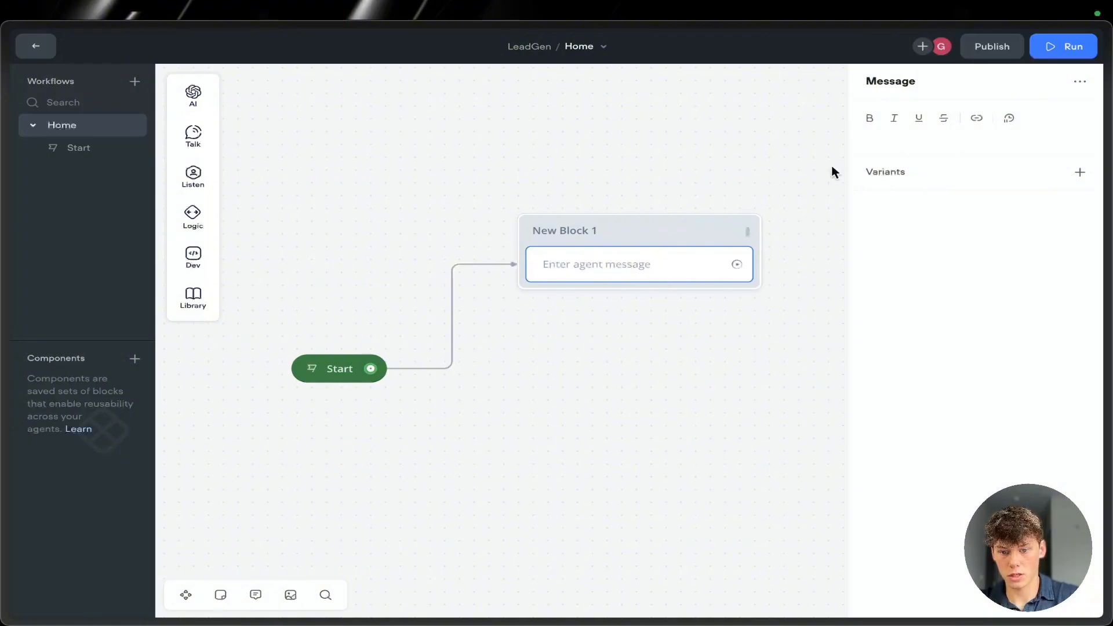
- Set the message to "Before we get started what is your name?" and move its block slightly closer to Start
{"action": "left_click", "coordinate": [976, 150]}
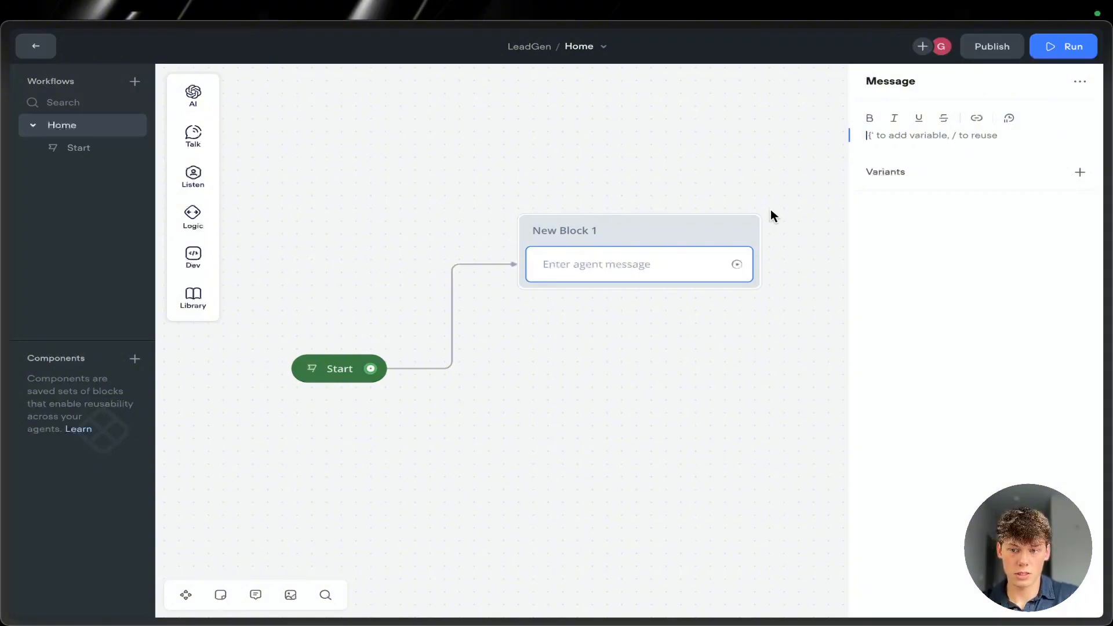
{"action": "type", "text": "Want"}
{"action": "key", "text": "BackSpace"}
{"action": "key", "text": "BackSpace"}
{"action": "key", "text": "BackSpace"}
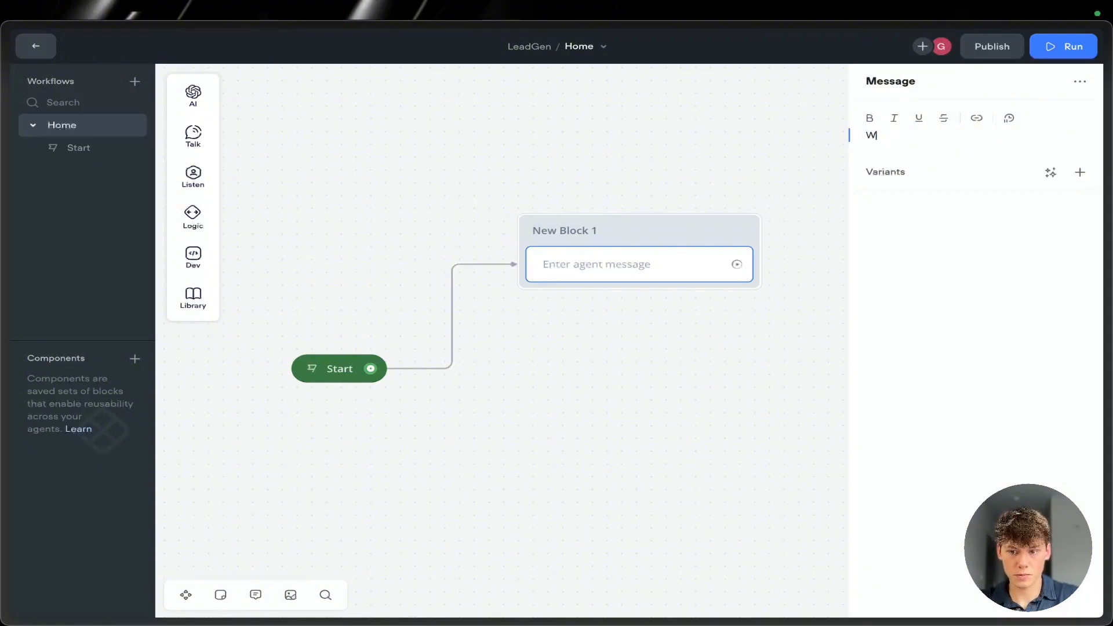
{"action": "key", "text": "BackSpace"}
{"action": "type", "text": "Before we "}
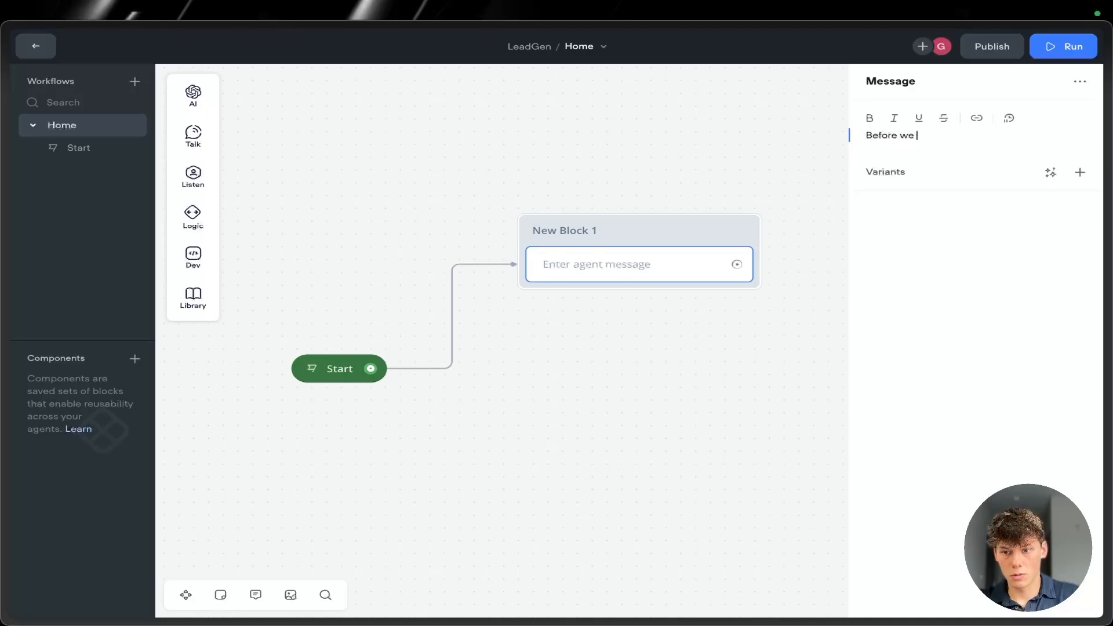
{"action": "type", "text": "get started waht"}
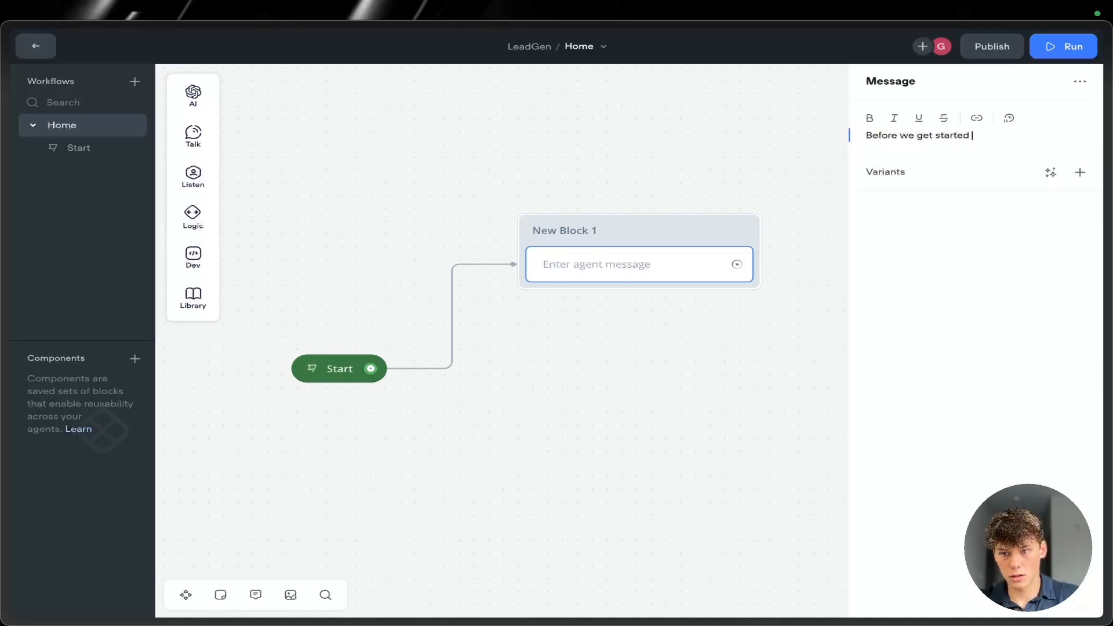
{"action": "key", "text": "BackSpace"}
{"action": "key", "text": "BackSpace"}
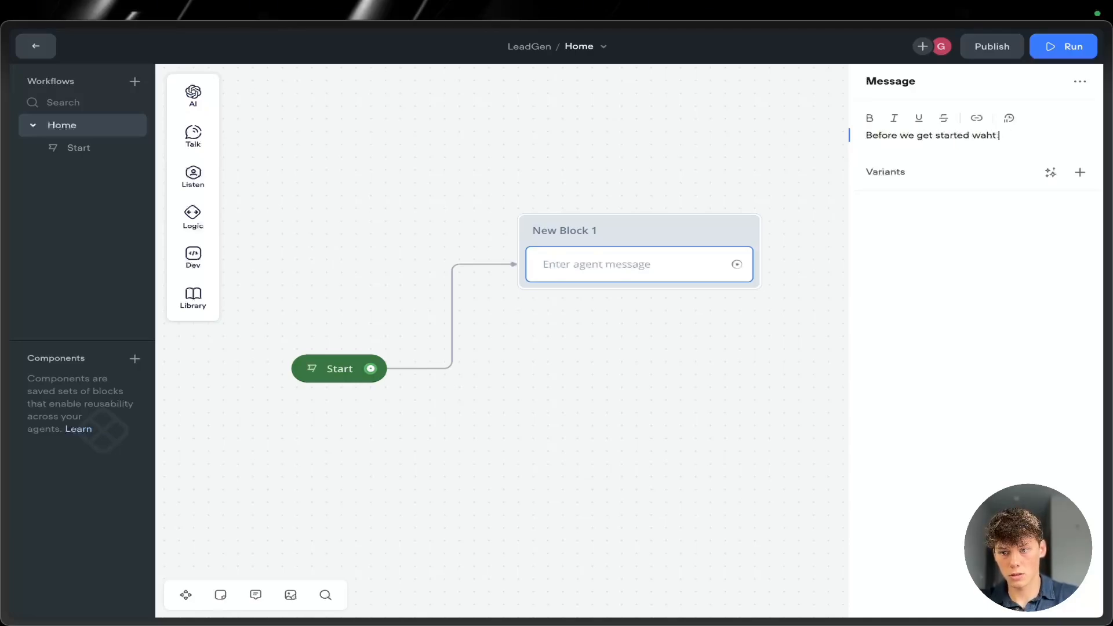
{"action": "type", "text": "t is your ma"}
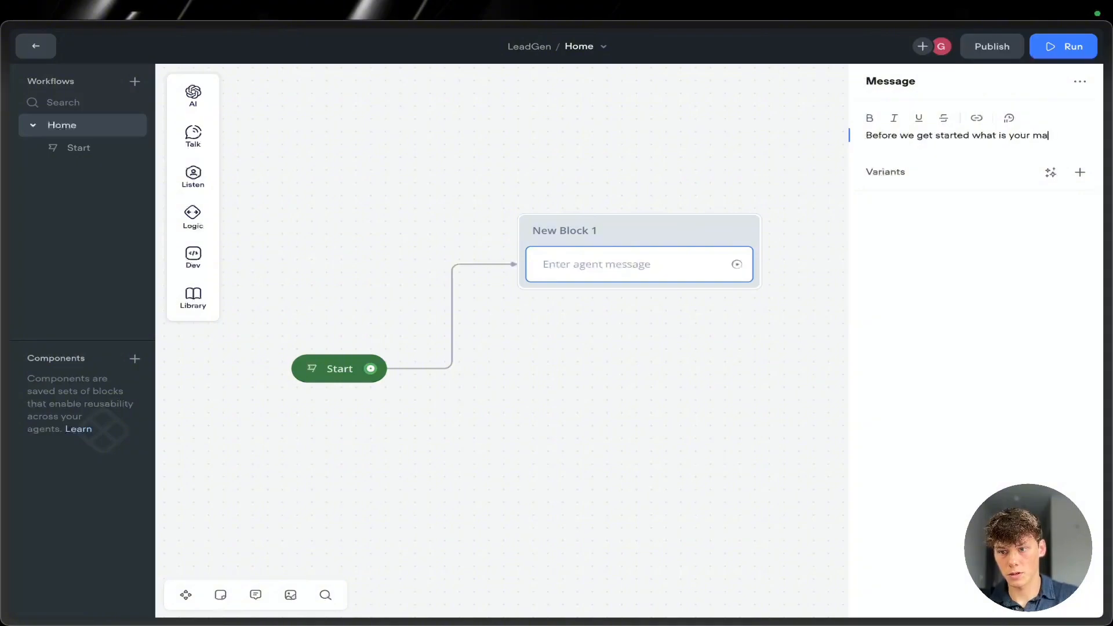
{"action": "key", "text": "BackSpace"}
{"action": "key", "text": "BackSpace"}
{"action": "type", "text": "name?"}
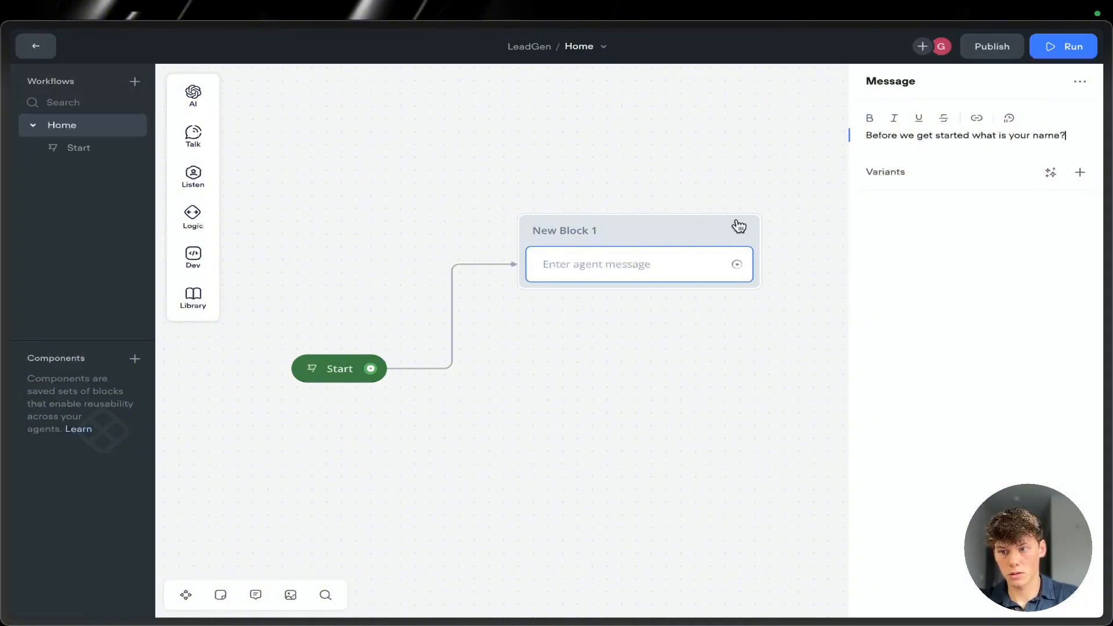
{"action": "left_click", "coordinate": [529, 145]}
{"action": "left_click_drag", "start_coordinate": [651, 237], "coordinate": [606, 275]}
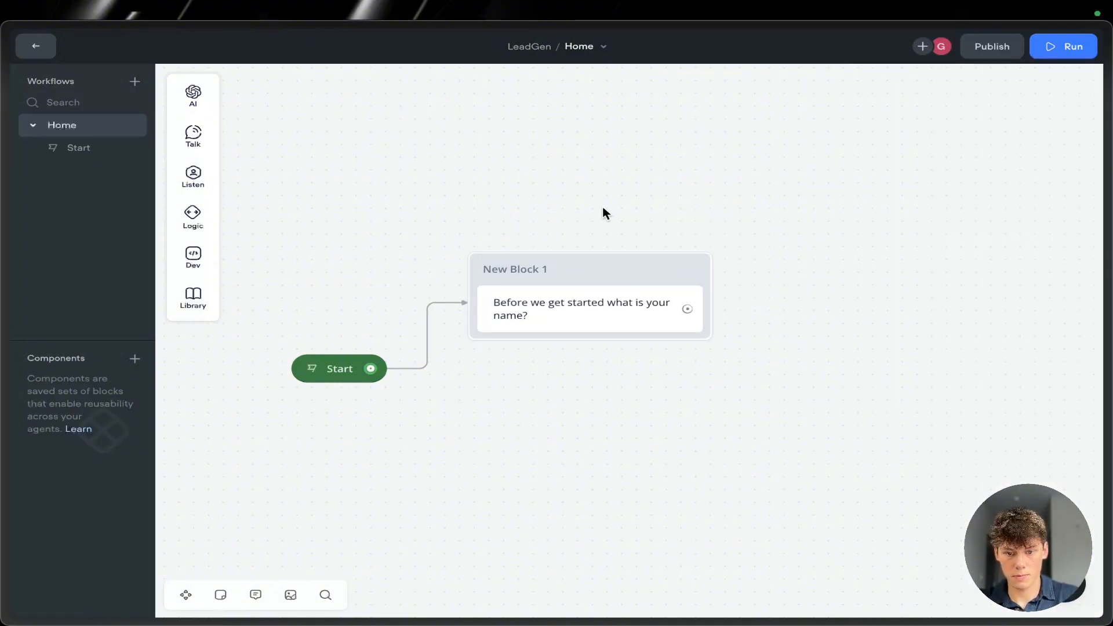
- Add a Listen Capture block connected to the output of the message asking for the name
{"action": "scroll", "coordinate": [601, 215], "scroll_direction": "right", "scroll_amount": 5}
{"action": "left_click_drag", "start_coordinate": [550, 298], "coordinate": [696, 259]}
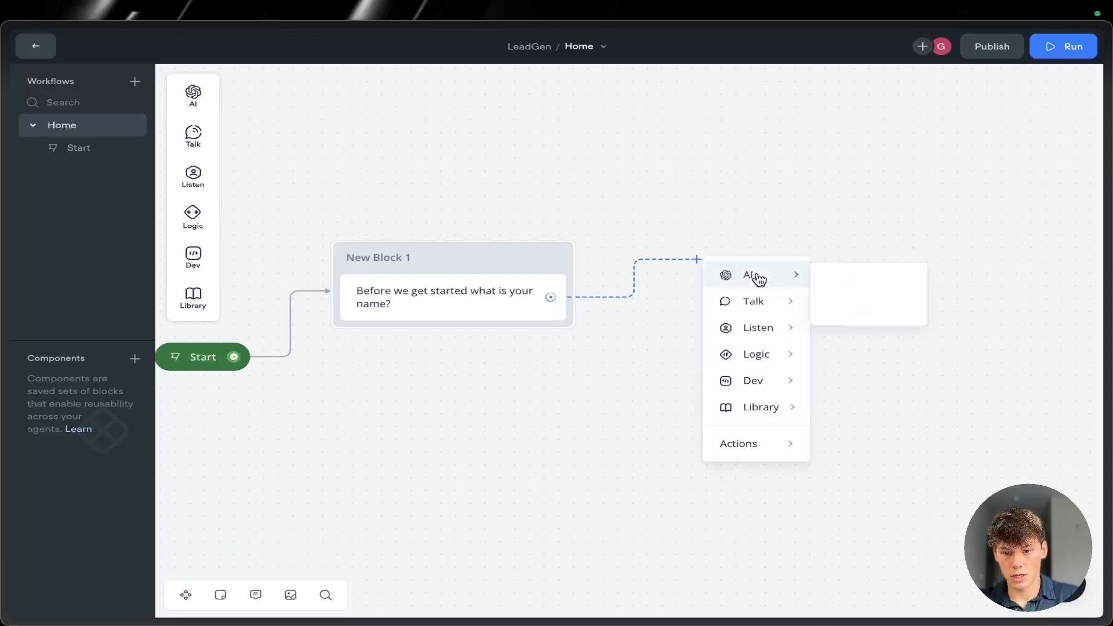
{"action": "mouse_move", "coordinate": [770, 371]}
{"action": "mouse_move", "coordinate": [776, 336]}
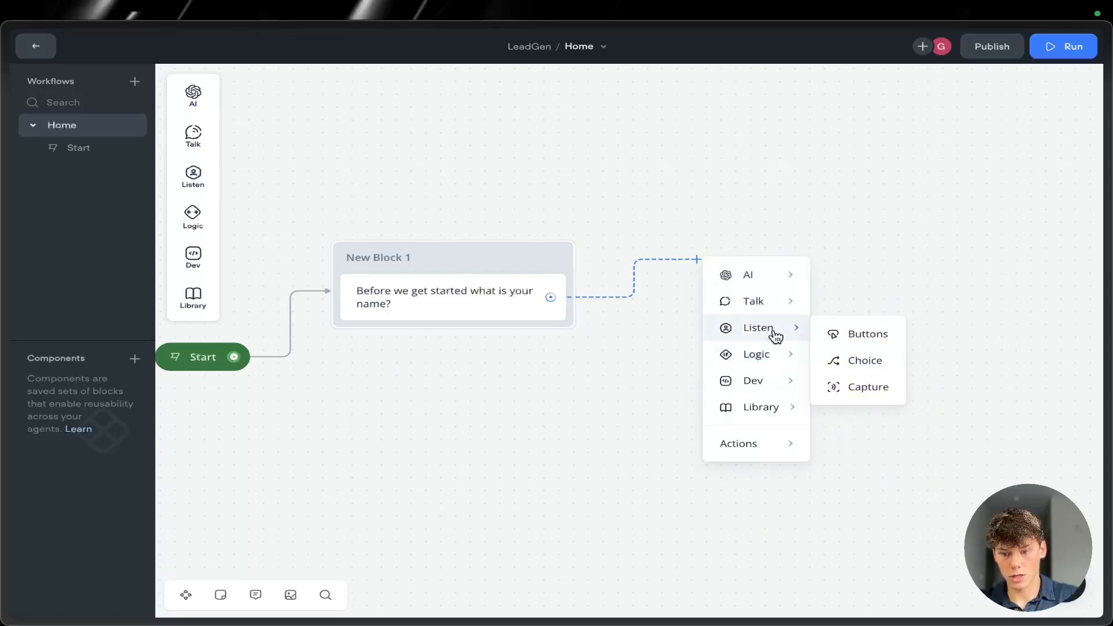
{"action": "left_click", "coordinate": [841, 386]}
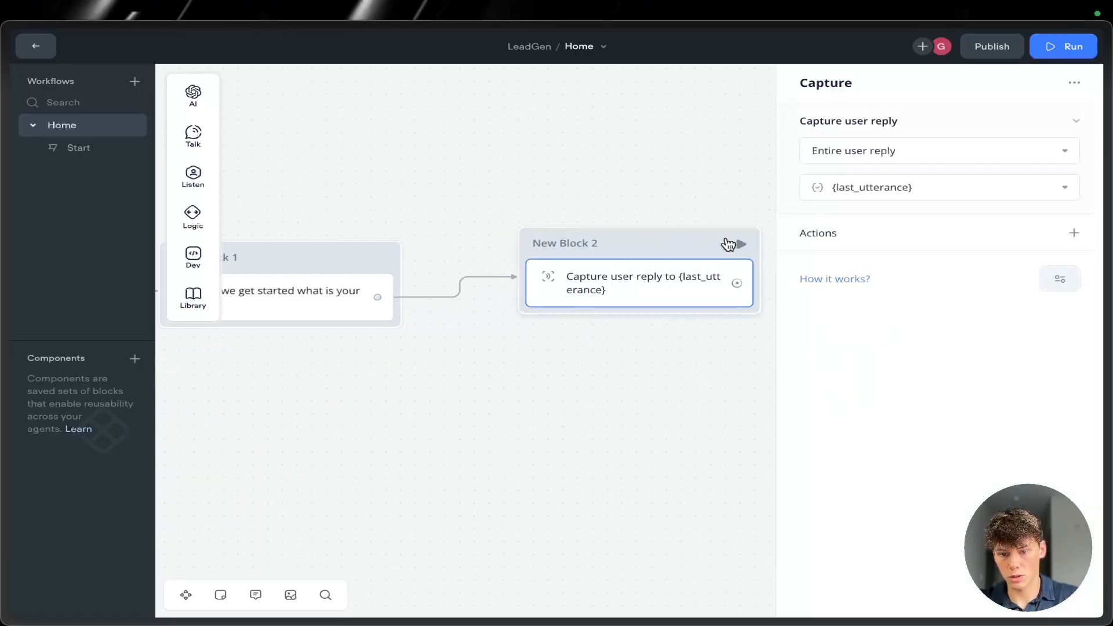
- Create a new entity called Name with the Name data type and assign it as the Capture block's target
{"action": "left_click", "coordinate": [855, 153]}
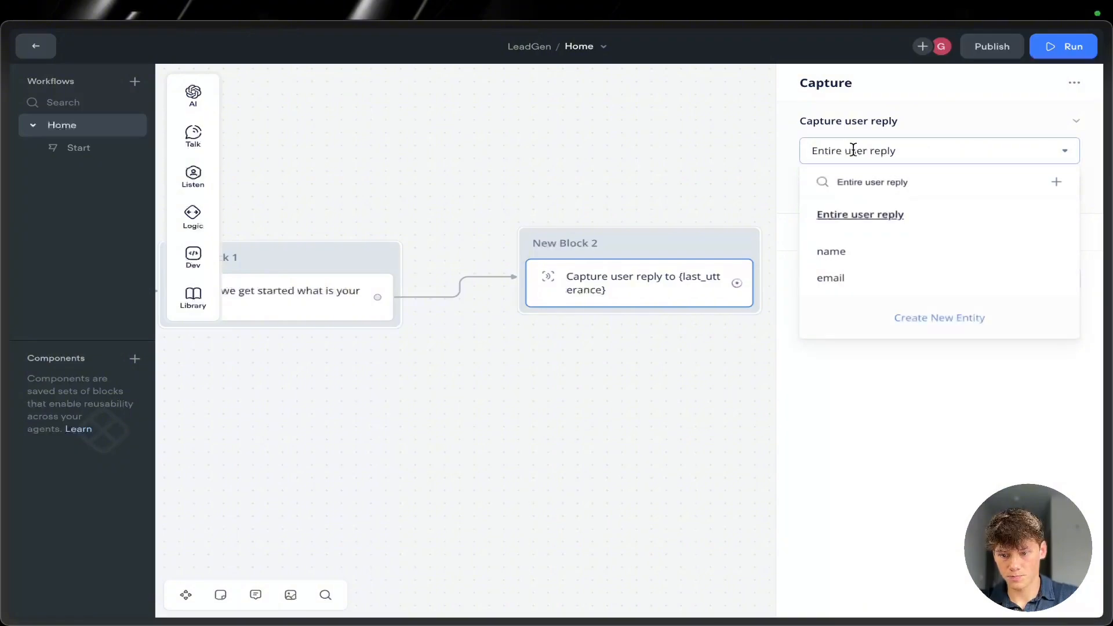
{"action": "left_click", "coordinate": [920, 317]}
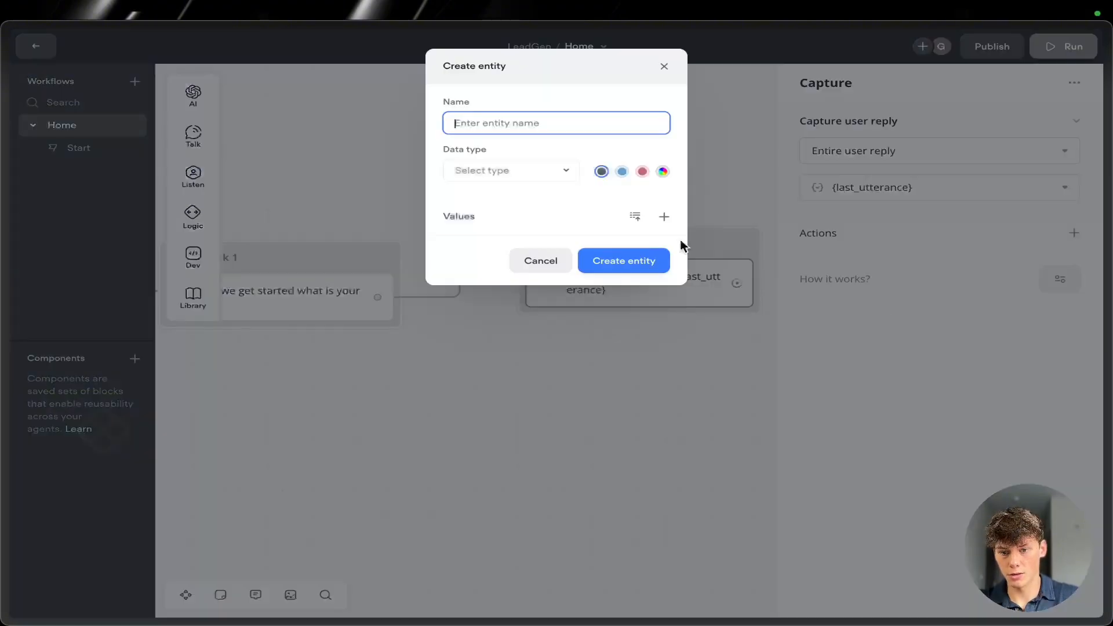
{"action": "type", "text": "N"}
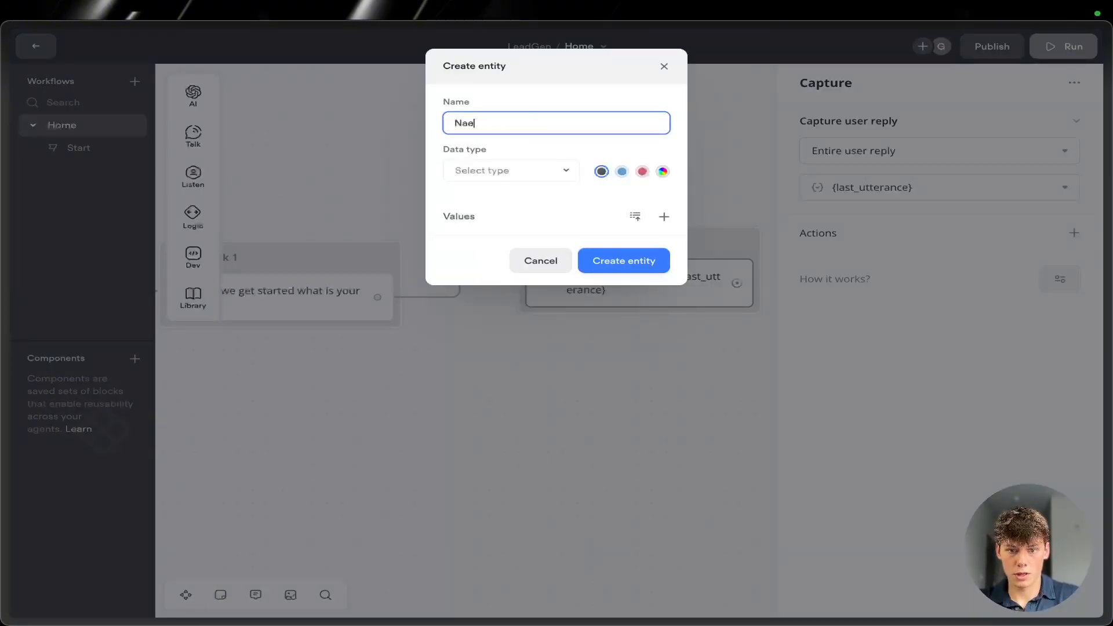
{"action": "type", "text": "ame"}
{"action": "left_click", "coordinate": [486, 171]}
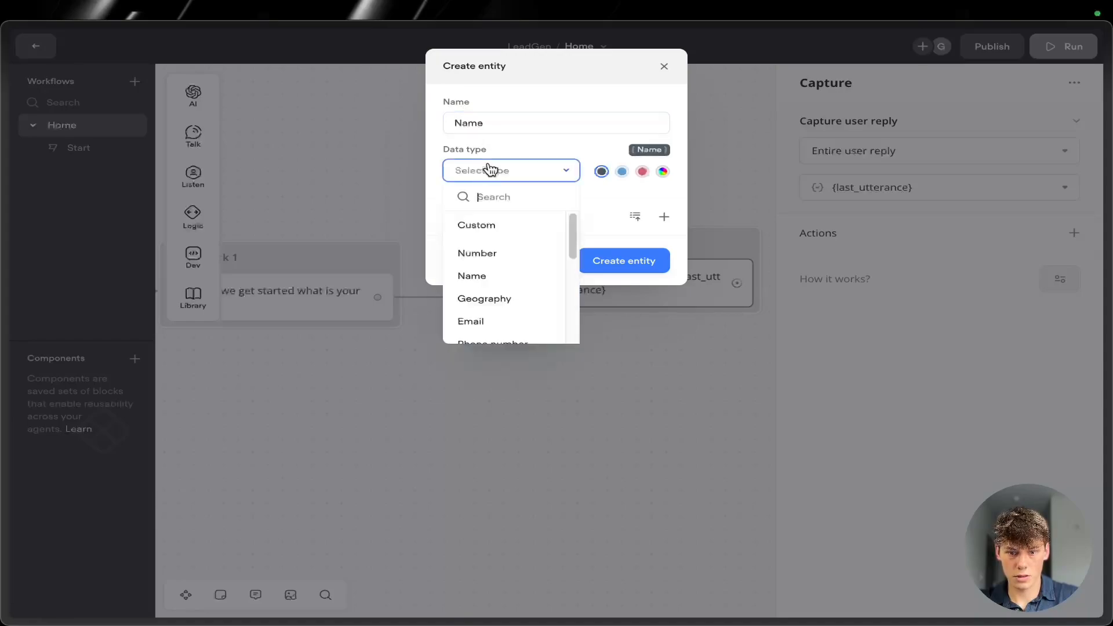
{"action": "scroll", "coordinate": [516, 286], "scroll_direction": "down", "scroll_amount": 3}
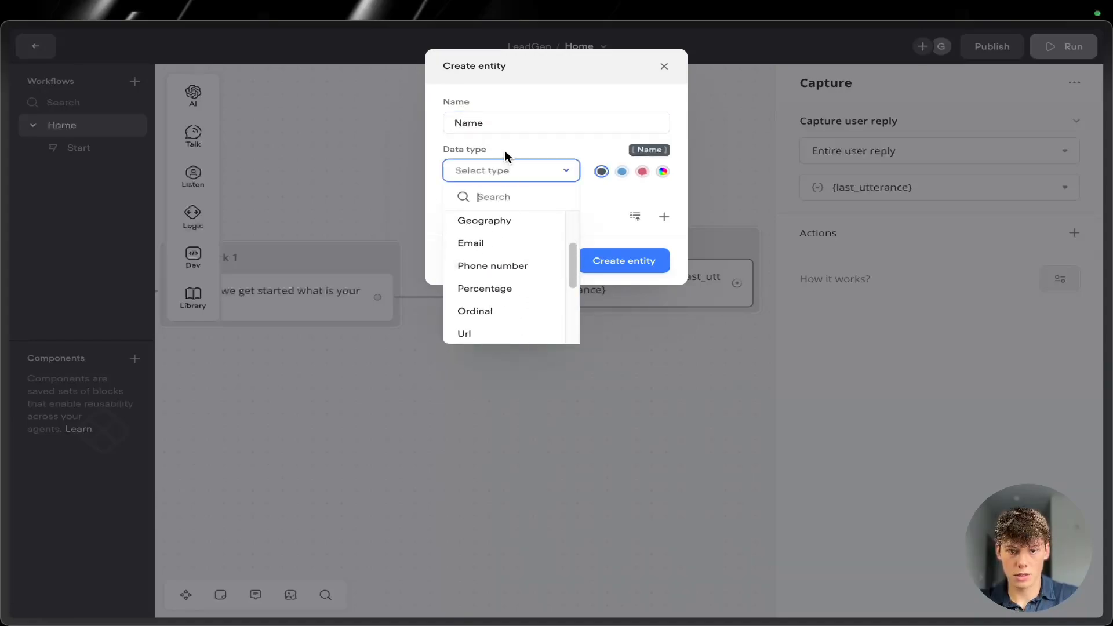
{"action": "scroll", "coordinate": [513, 333], "scroll_direction": "down", "scroll_amount": 1}
{"action": "scroll", "coordinate": [511, 255], "scroll_direction": "up", "scroll_amount": 4}
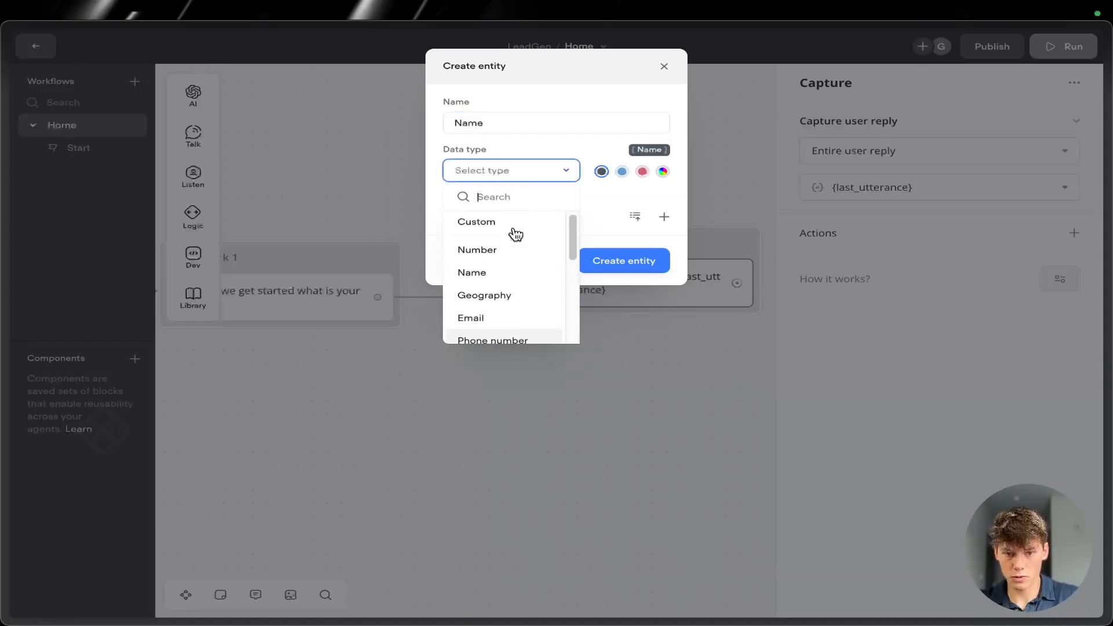
{"action": "scroll", "coordinate": [513, 293], "scroll_direction": "down", "scroll_amount": 1}
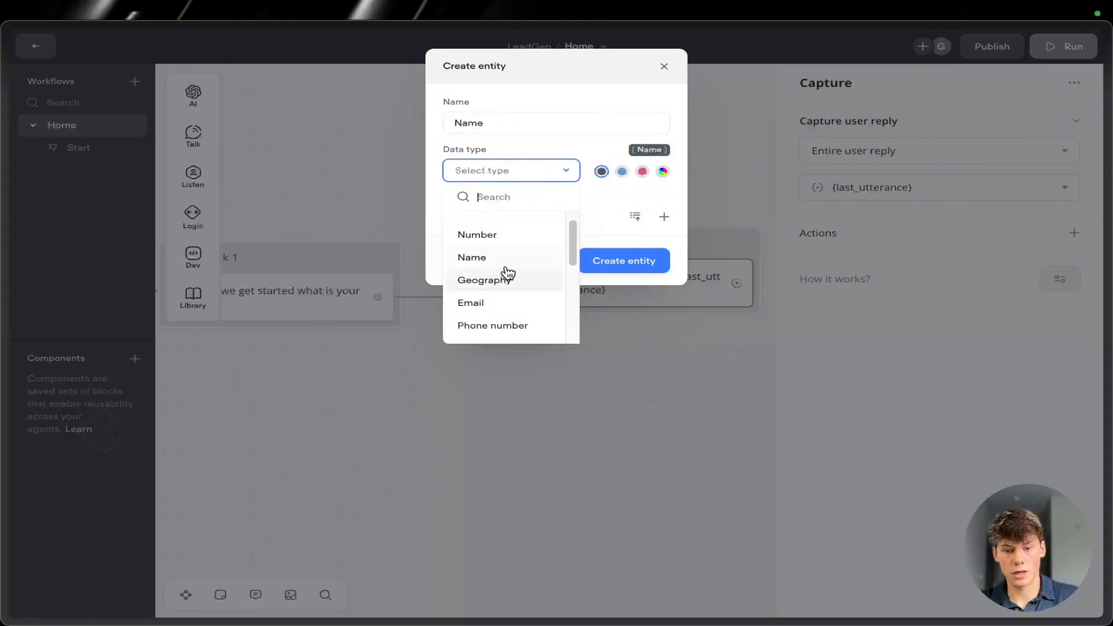
{"action": "left_click", "coordinate": [484, 256]}
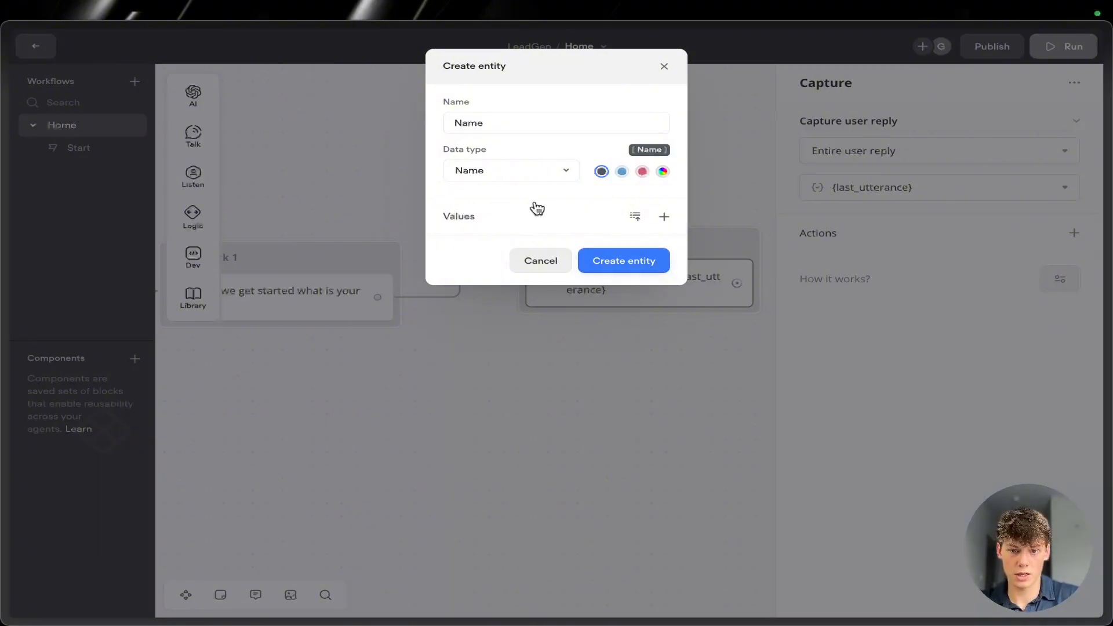
{"action": "left_click", "coordinate": [612, 255]}
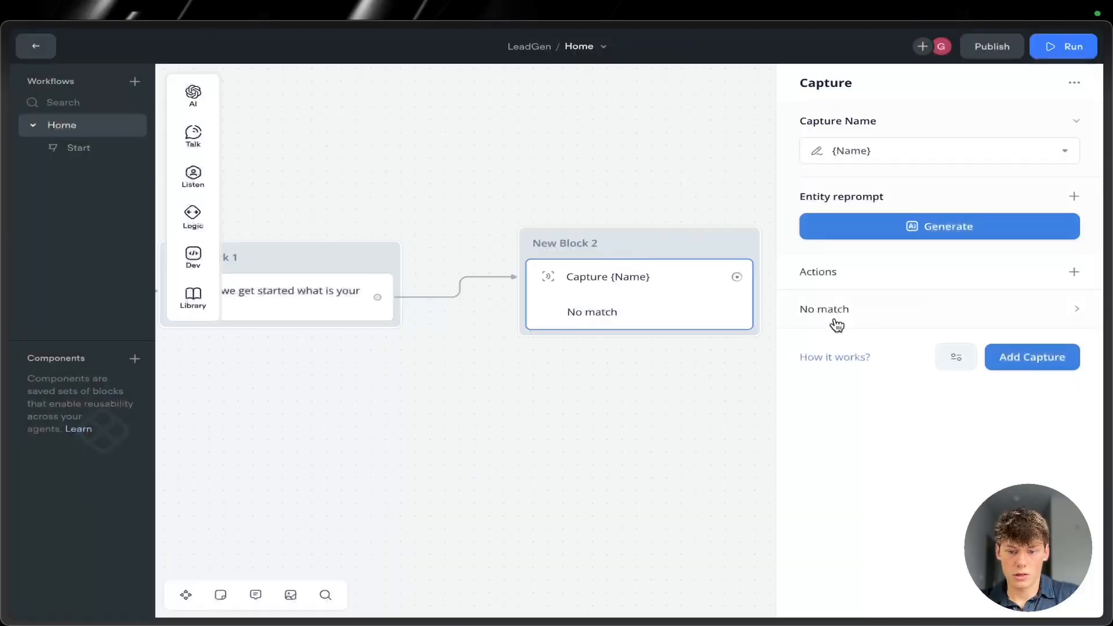
- Set the Capture block's first no match response to "Please enter your name."
{"action": "left_click", "coordinate": [902, 328]}
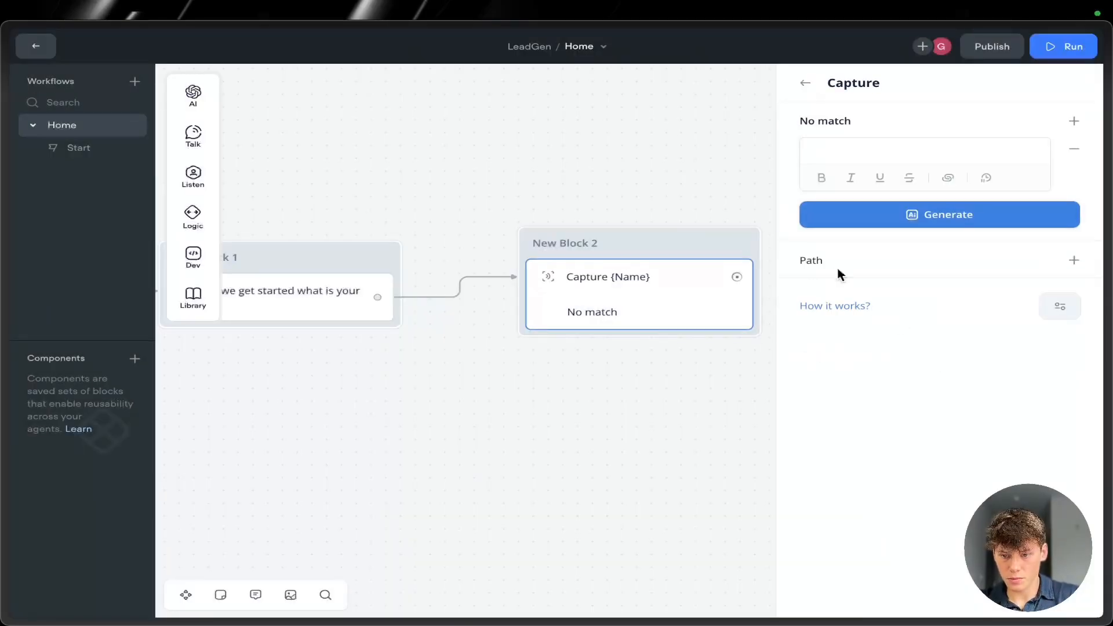
{"action": "left_click", "coordinate": [706, 313]}
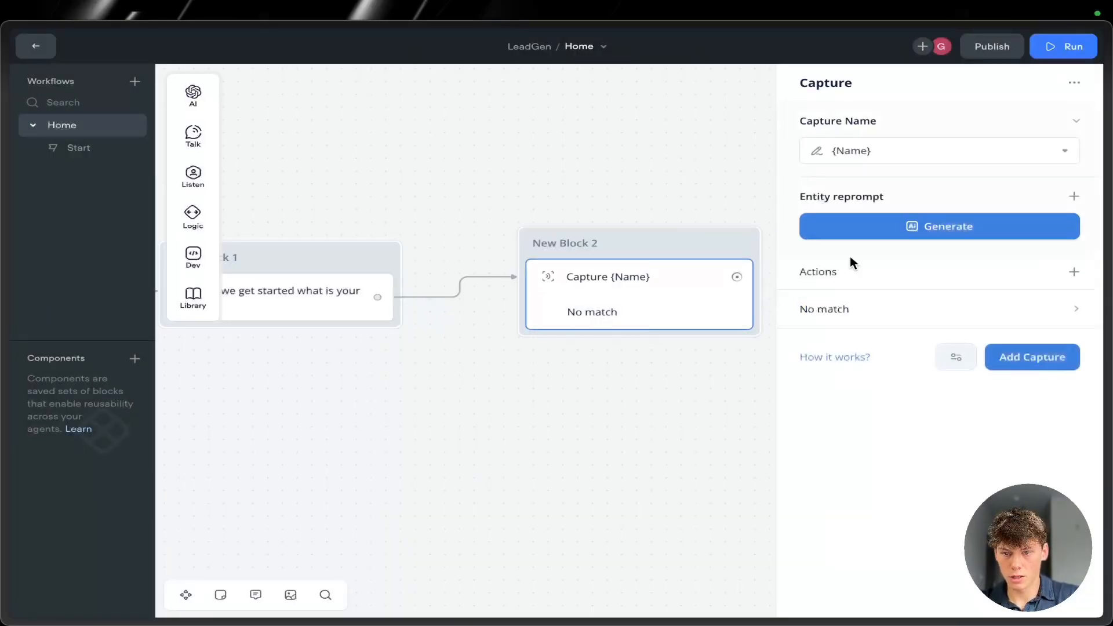
{"action": "left_click", "coordinate": [870, 310]}
{"action": "left_click", "coordinate": [847, 142]}
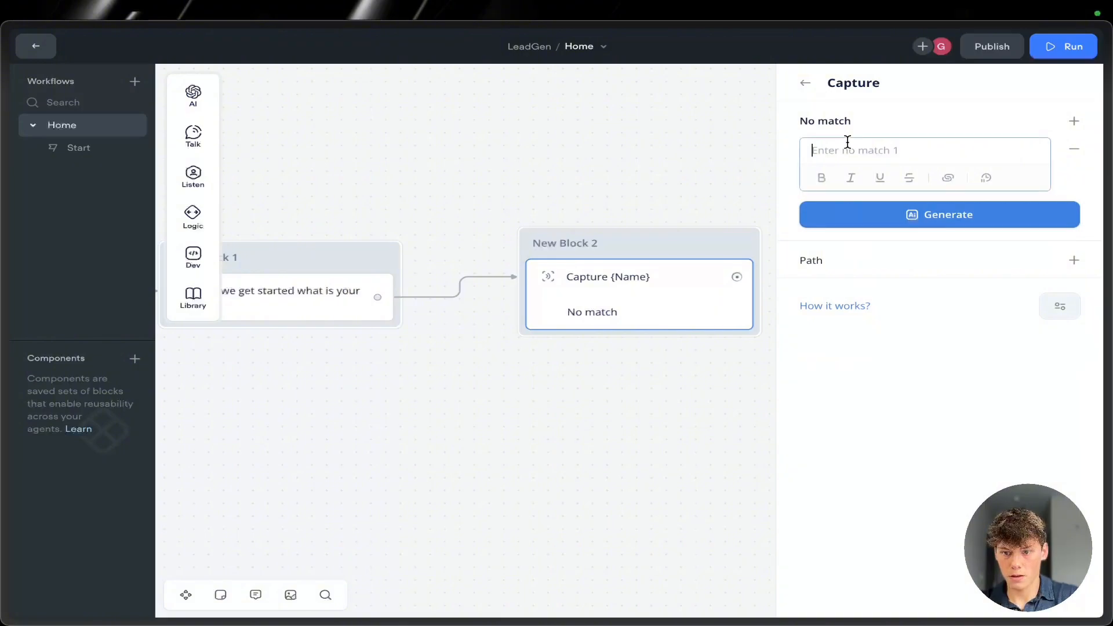
{"action": "type", "text": "PLeas"}
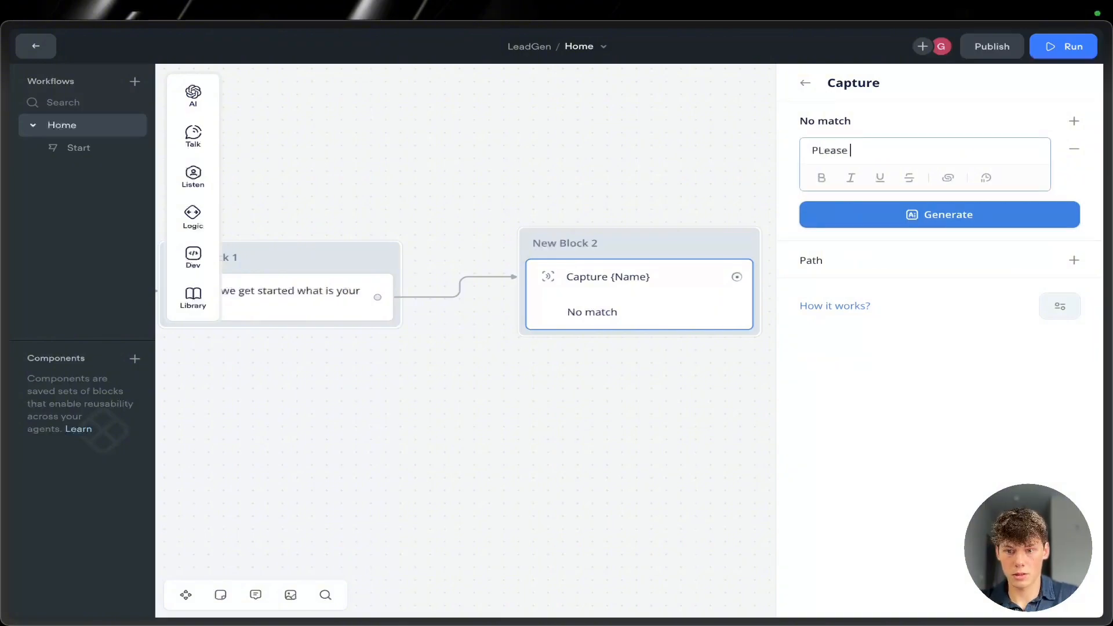
{"action": "type", "text": "ease ente"}
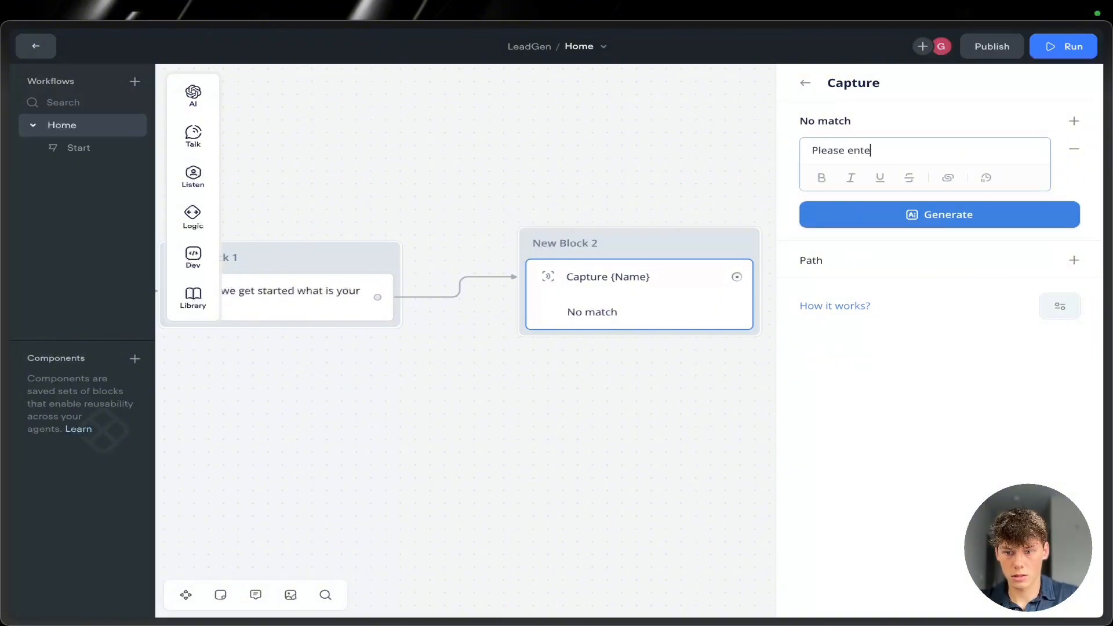
{"action": "type", "text": "r your name"}
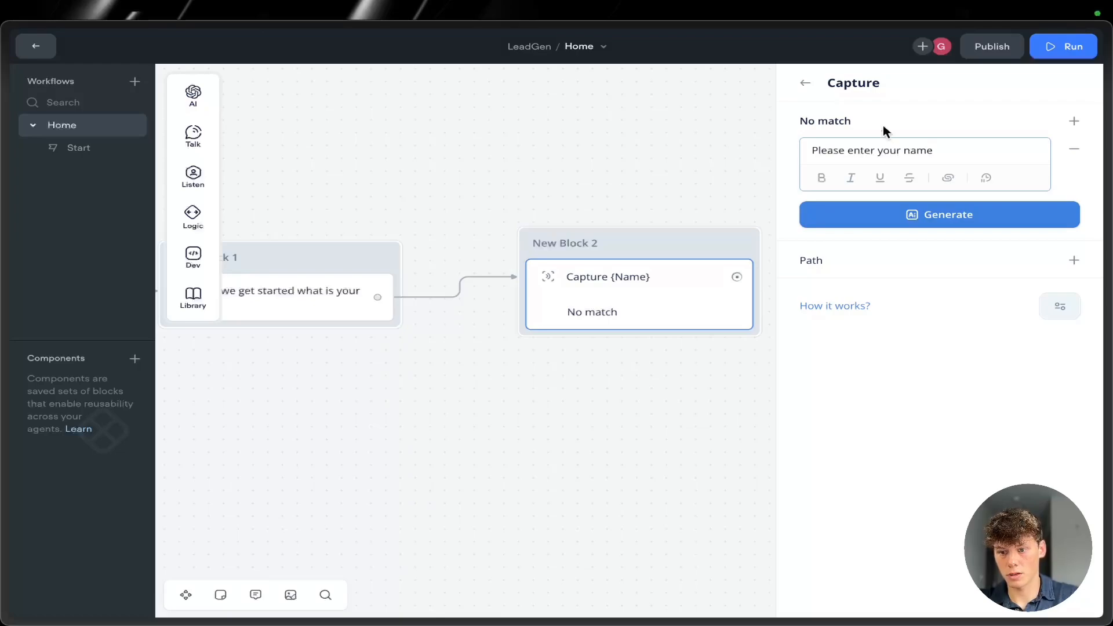
{"action": "type", "text": "."}
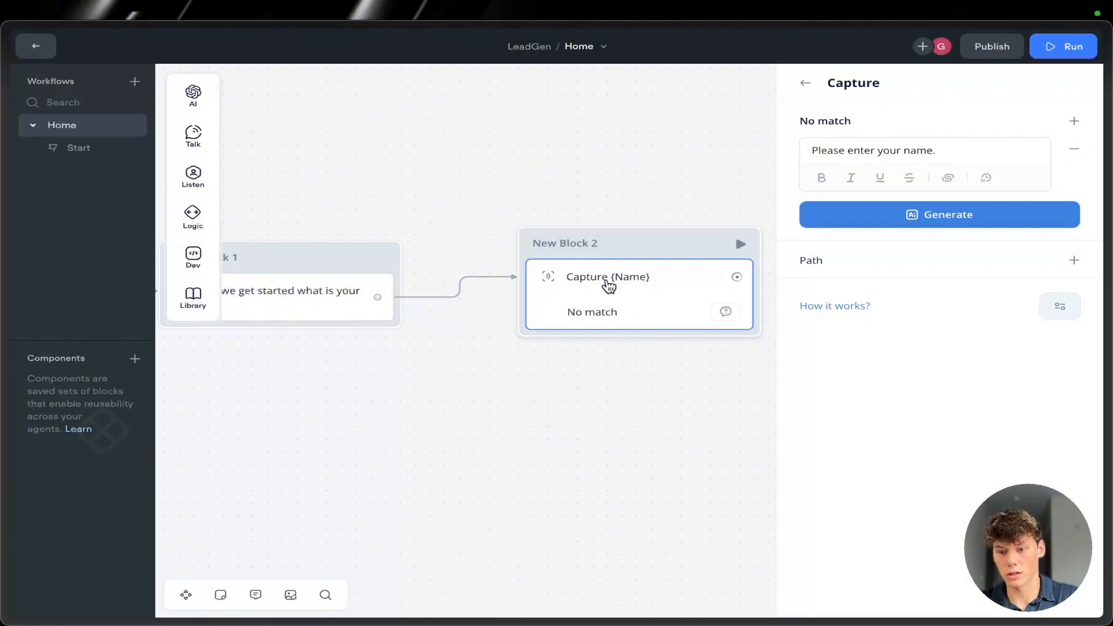
{"action": "left_click", "coordinate": [707, 172]}
- Check which entity the Capture block stores the reply in, leaving the selection as it is
{"action": "left_click", "coordinate": [654, 298]}
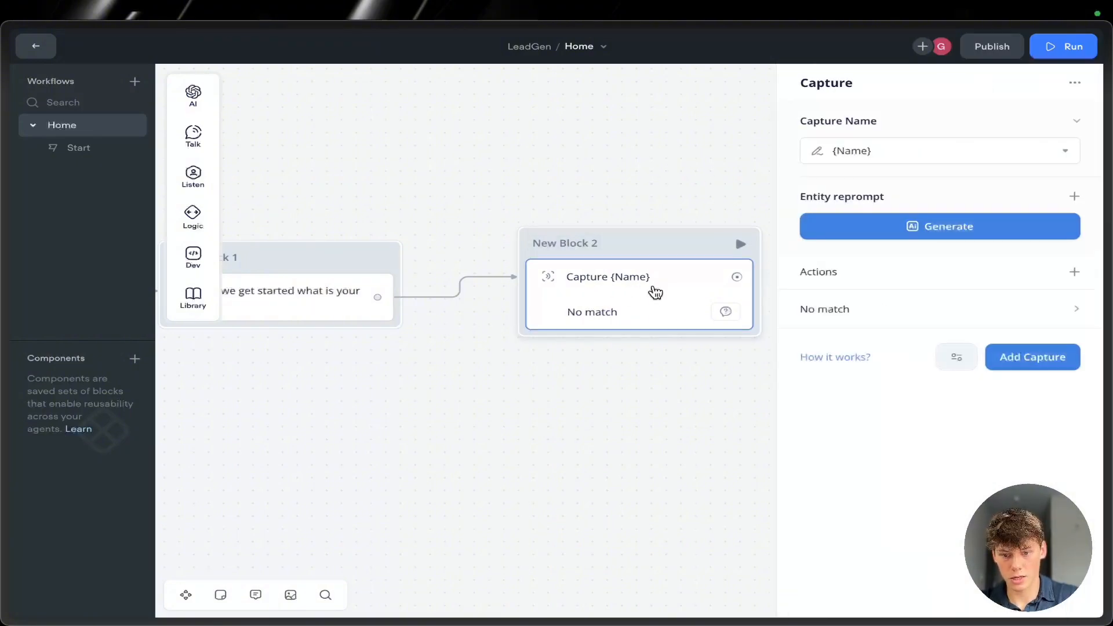
{"action": "left_click", "coordinate": [909, 152]}
{"action": "left_click", "coordinate": [869, 441]}
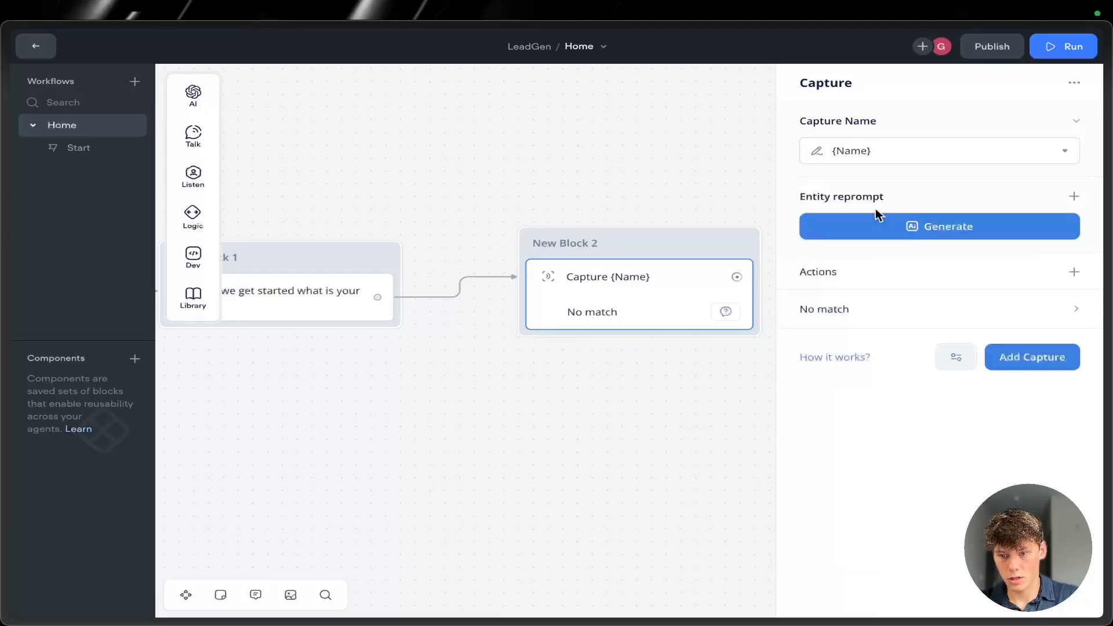
{"action": "left_click", "coordinate": [673, 188]}
- Leave the workflow editor and look through the agent's variables, intents and entities lists
{"action": "left_click", "coordinate": [40, 45]}
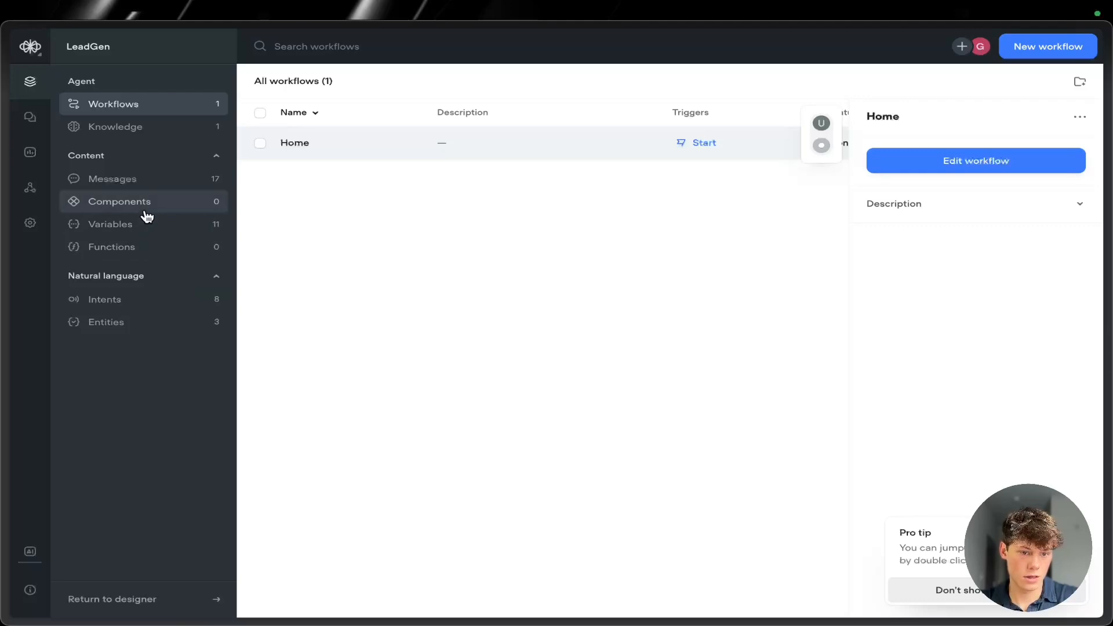
{"action": "left_click", "coordinate": [145, 228]}
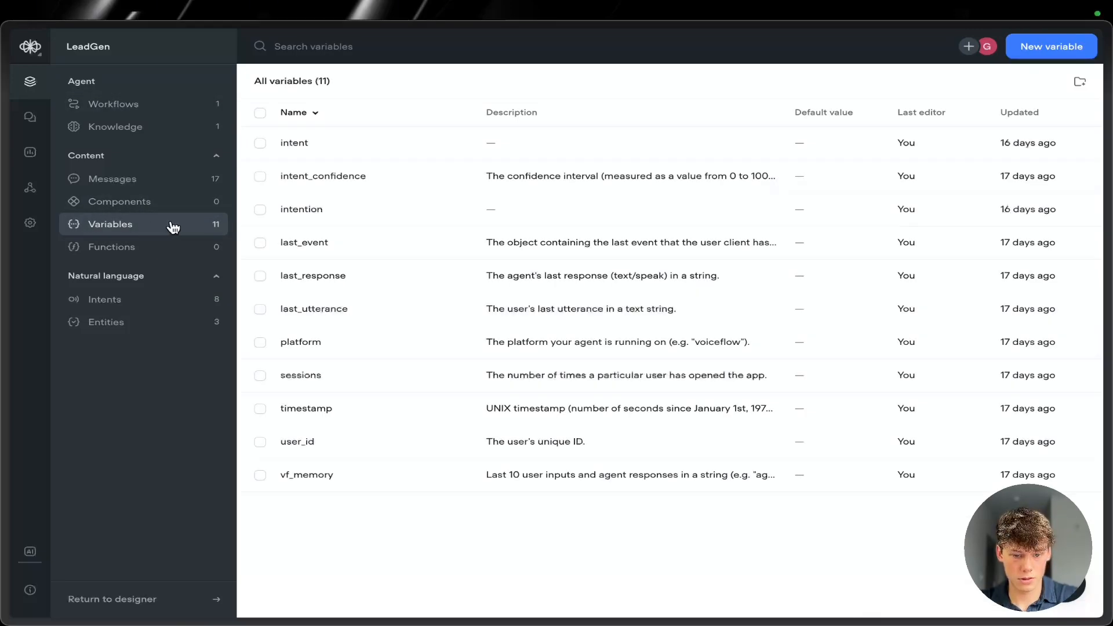
{"action": "left_click", "coordinate": [180, 285]}
{"action": "left_click", "coordinate": [169, 283]}
{"action": "left_click", "coordinate": [172, 300]}
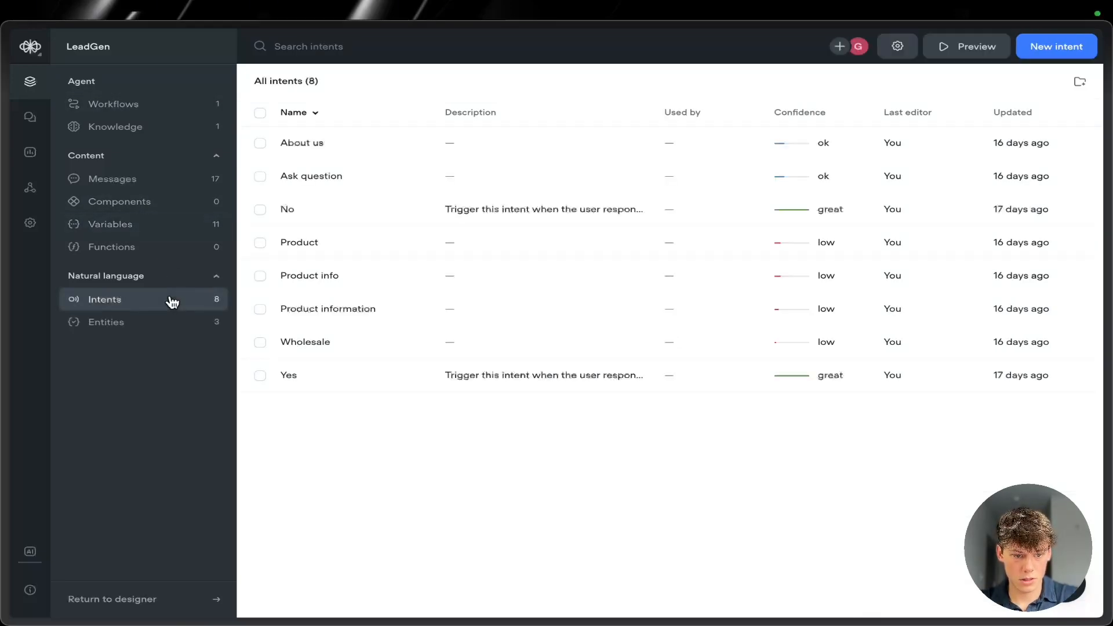
{"action": "left_click", "coordinate": [171, 322]}
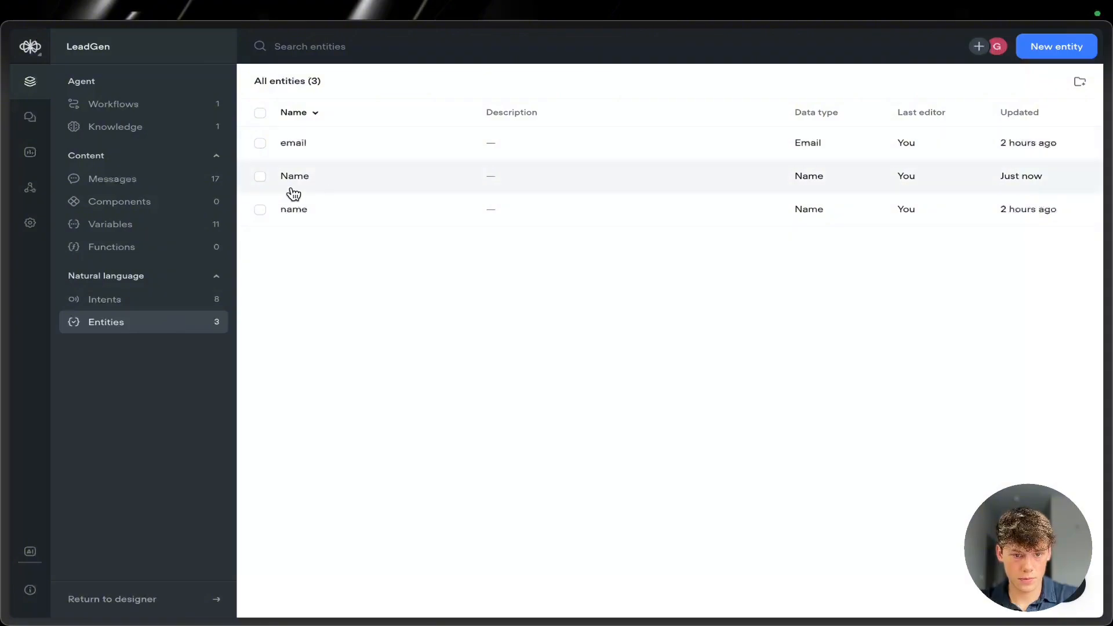
- Inspect the newly created Name entity and its value entry field, and close it without entering a value
{"action": "left_click", "coordinate": [293, 184]}
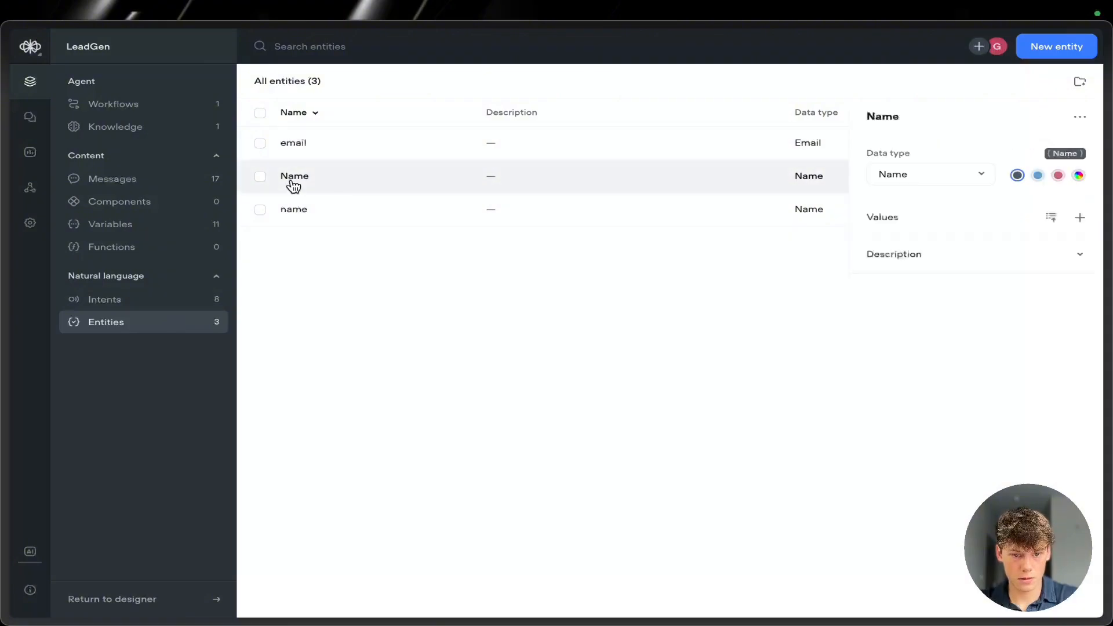
{"action": "left_click", "coordinate": [1097, 221]}
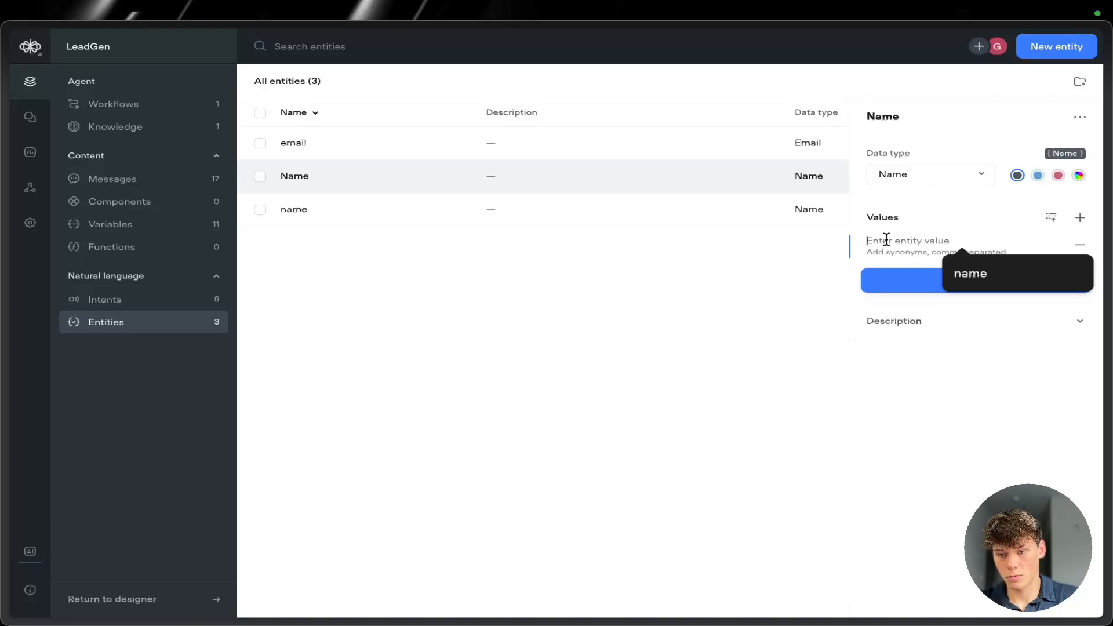
{"action": "left_click_drag", "start_coordinate": [877, 244], "coordinate": [927, 238]}
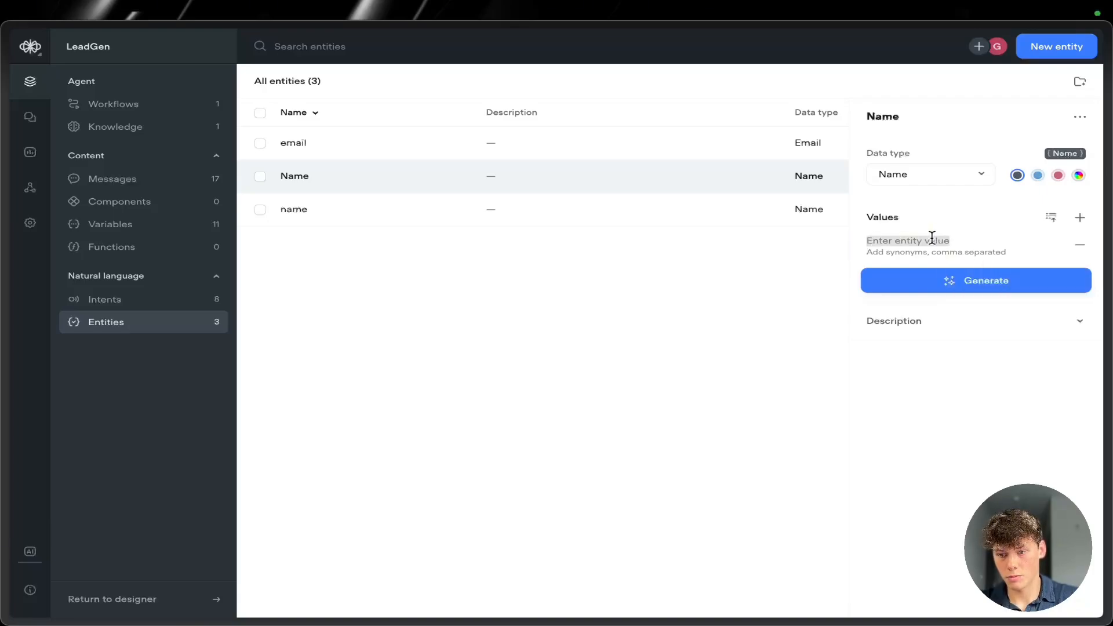
{"action": "left_click", "coordinate": [771, 271]}
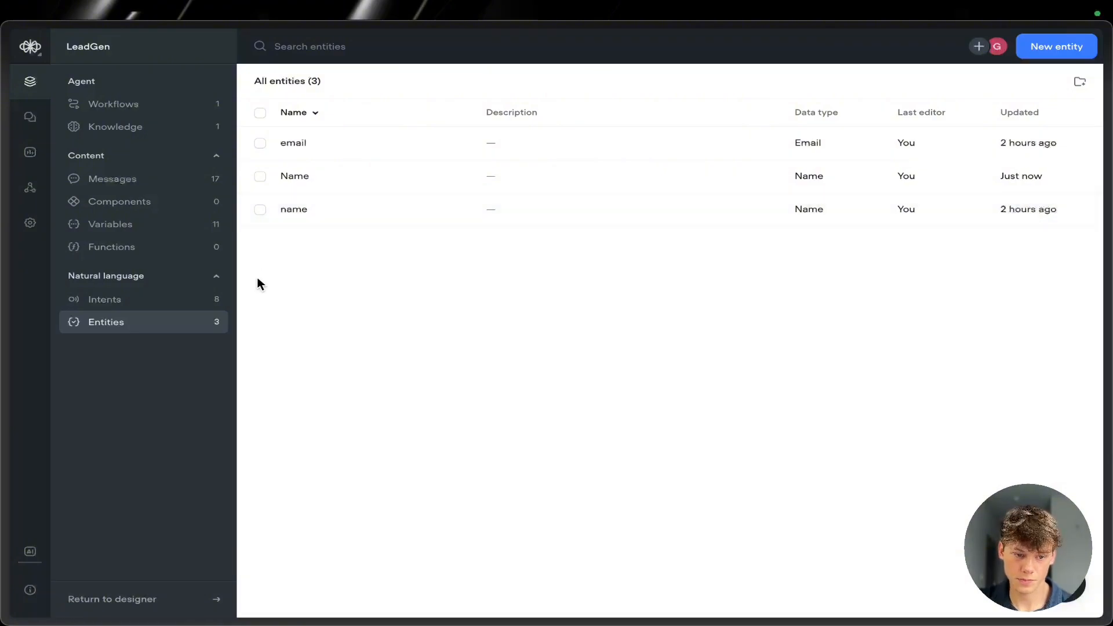
- Reopen the Home workflow for editing and review the settings of the Capture block for the name
{"action": "left_click", "coordinate": [149, 106]}
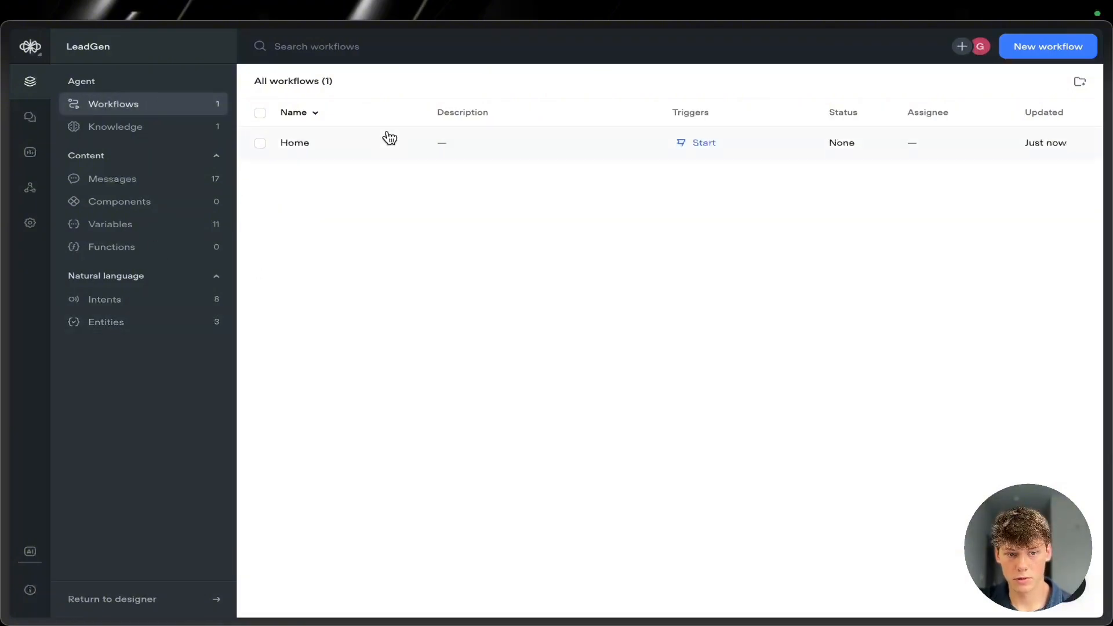
{"action": "left_click", "coordinate": [374, 149]}
{"action": "left_click", "coordinate": [945, 163]}
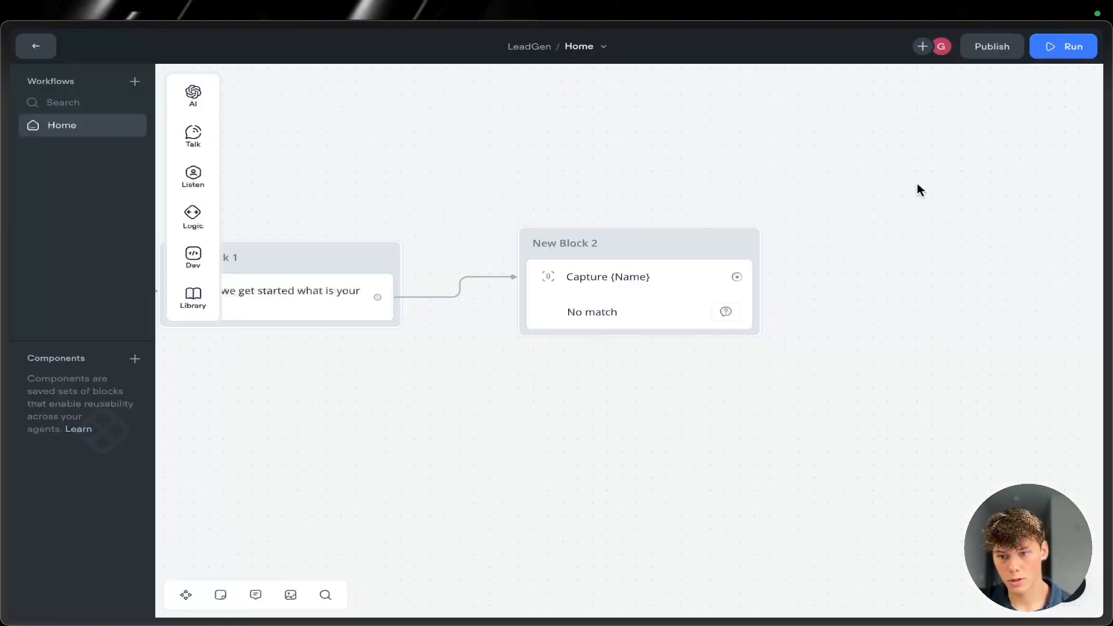
{"action": "left_click", "coordinate": [609, 312]}
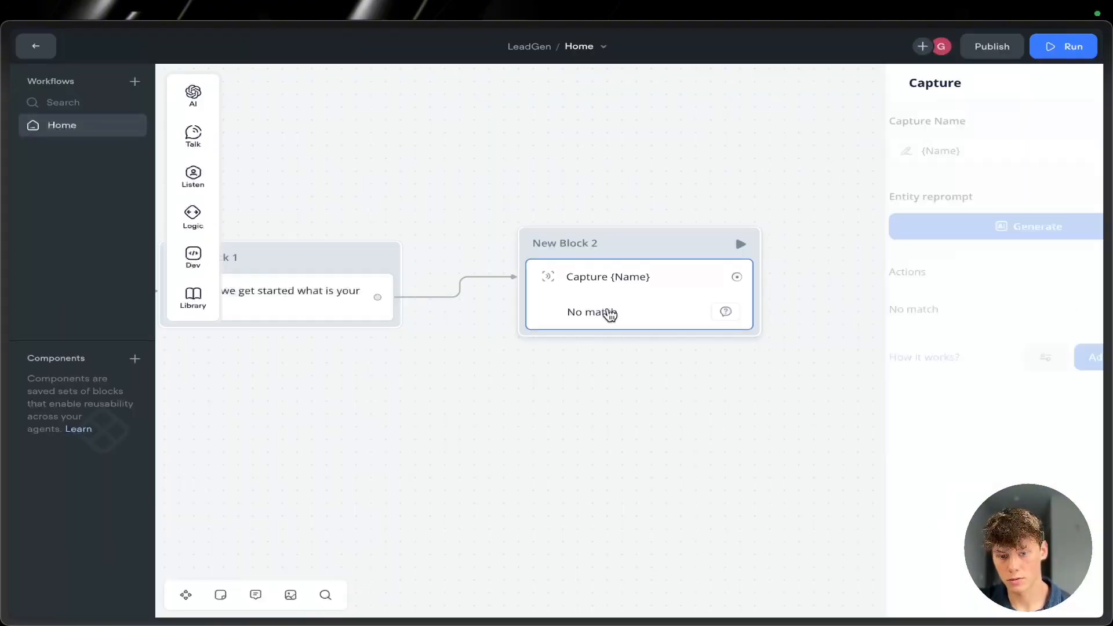
{"action": "left_click", "coordinate": [703, 470]}
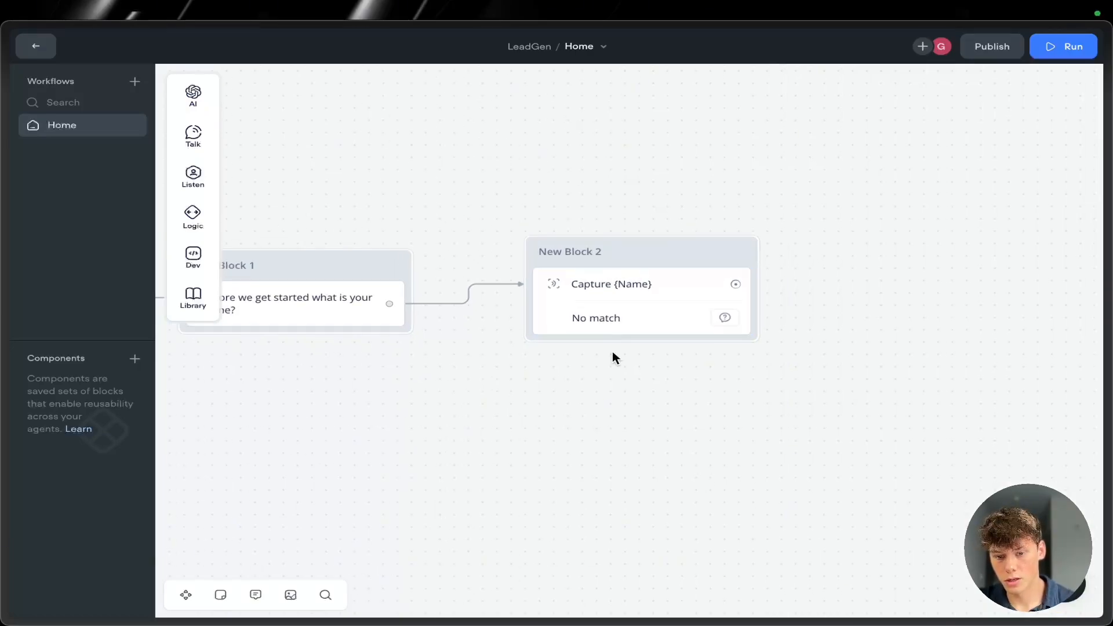
{"action": "left_click", "coordinate": [603, 286]}
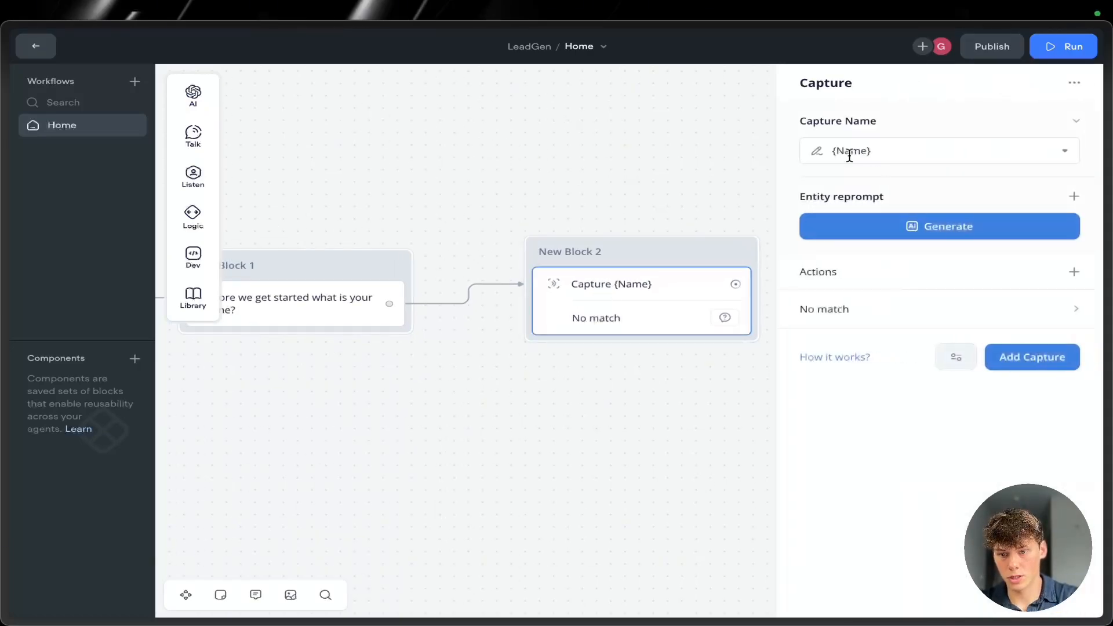
{"action": "left_click", "coordinate": [641, 211]}
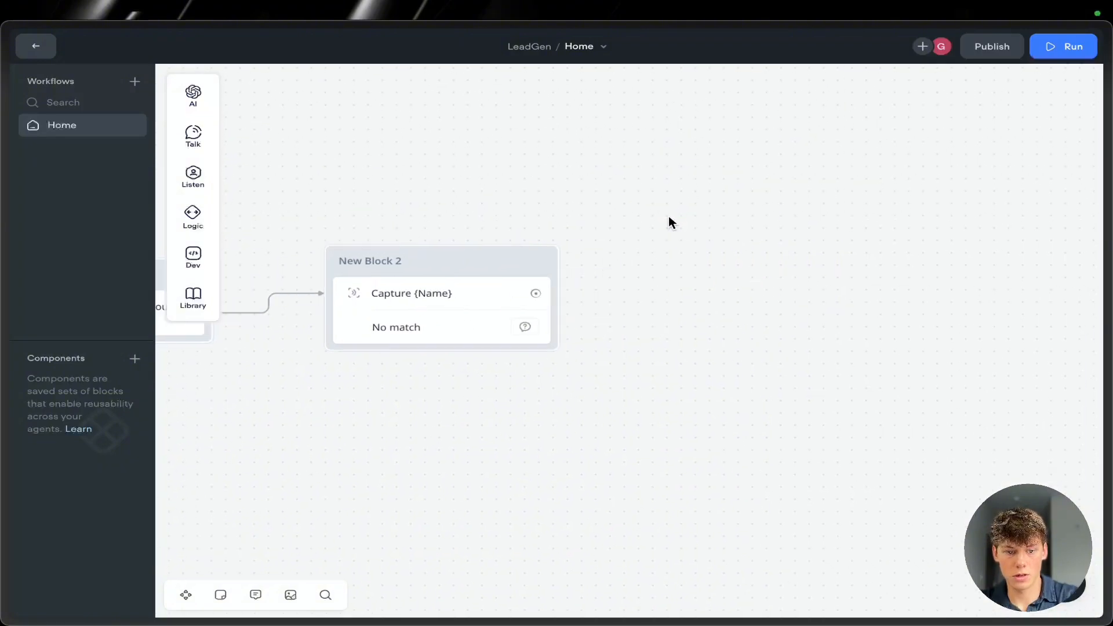
- Connect a Message block after the Name capture, enter "What is your email?" and line the block up with the Capture block
{"action": "left_click_drag", "start_coordinate": [477, 293], "coordinate": [643, 289]}
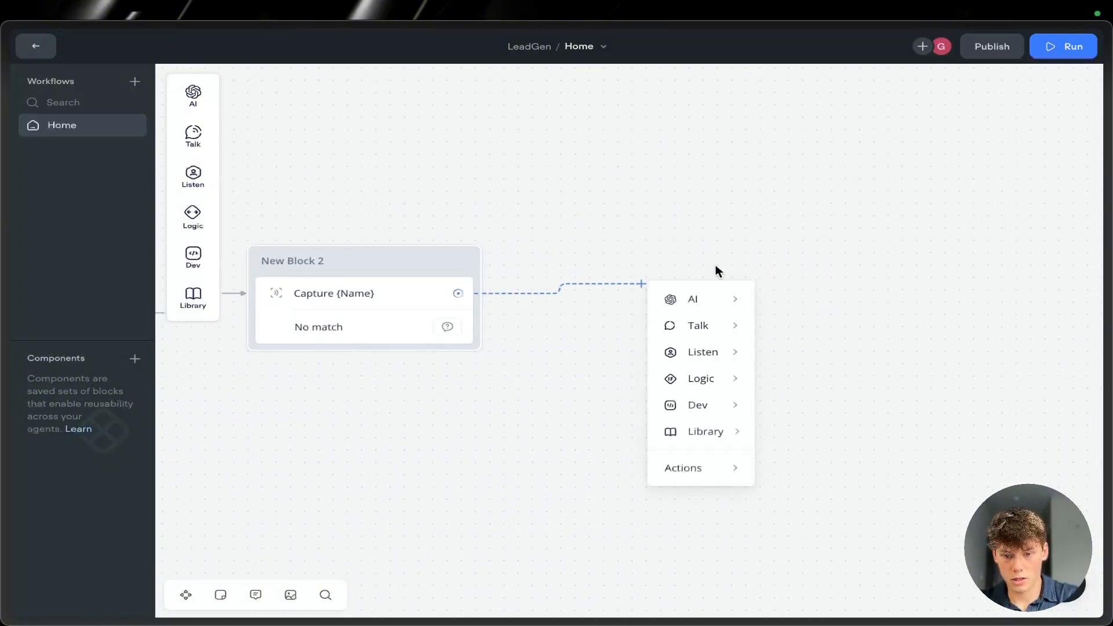
{"action": "mouse_move", "coordinate": [716, 328]}
{"action": "left_click", "coordinate": [783, 332]}
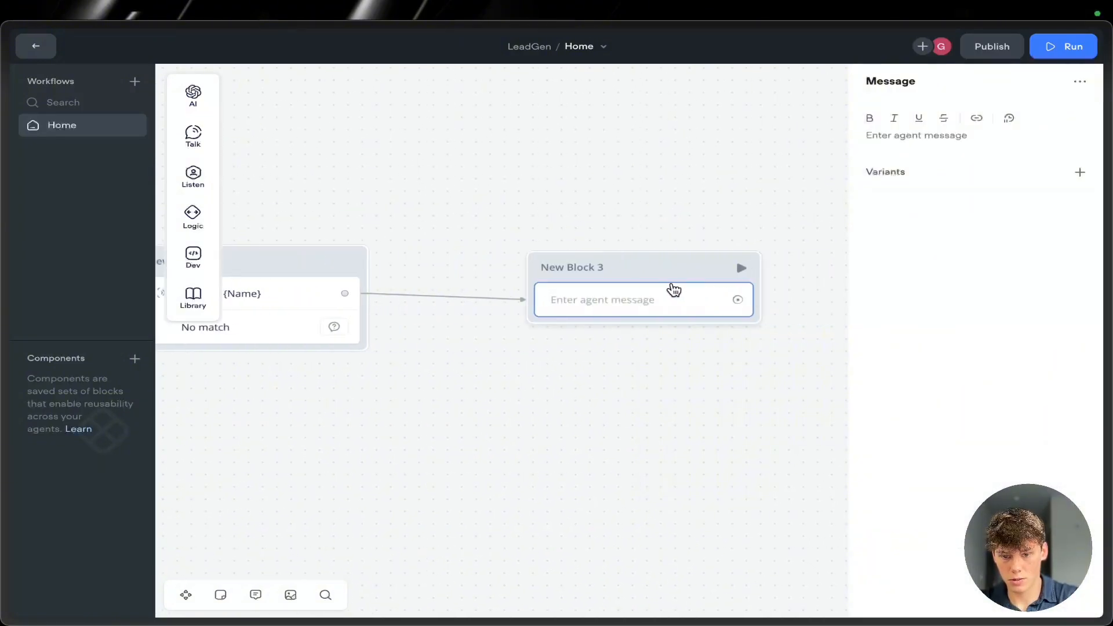
{"action": "left_click", "coordinate": [872, 138]}
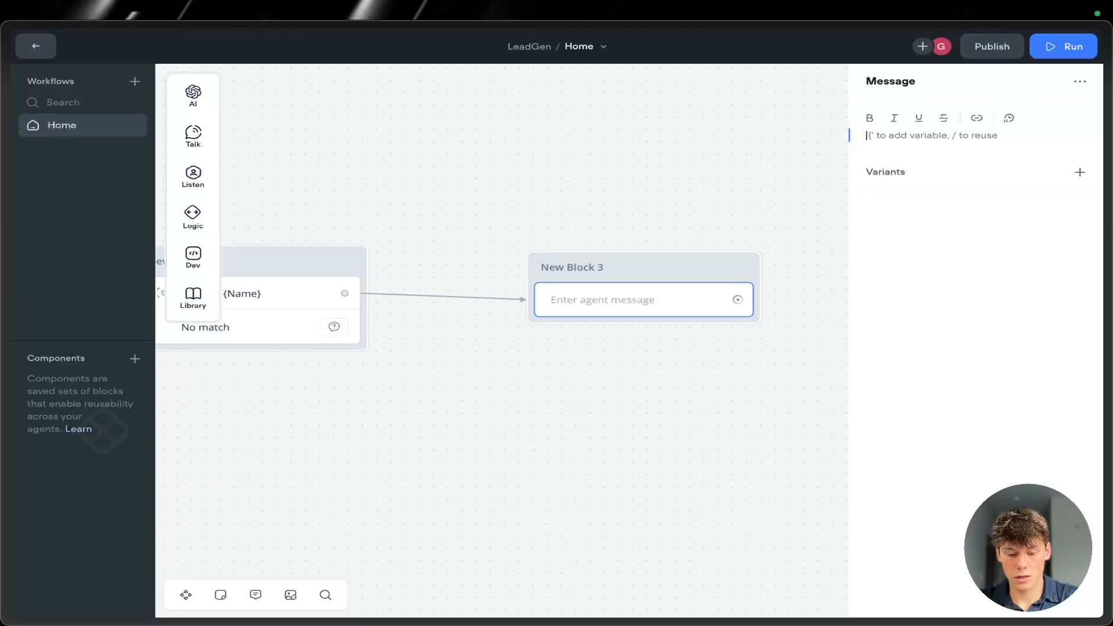
{"action": "type", "text": "What is your e"}
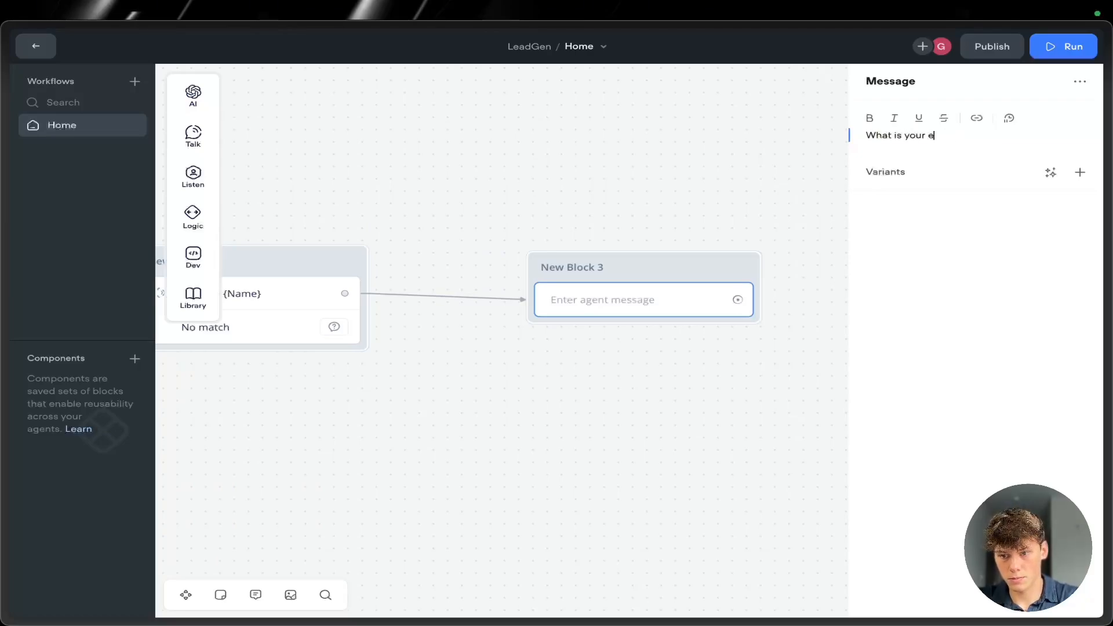
{"action": "type", "text": "?"}
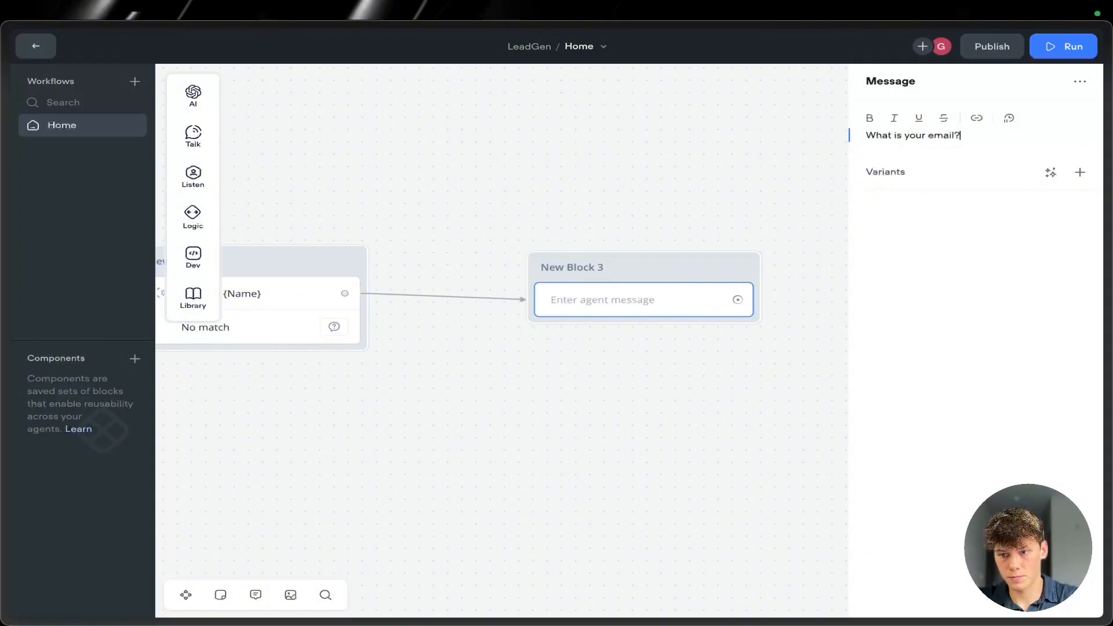
{"action": "left_click", "coordinate": [666, 223]}
{"action": "left_click_drag", "start_coordinate": [656, 276], "coordinate": [603, 262]}
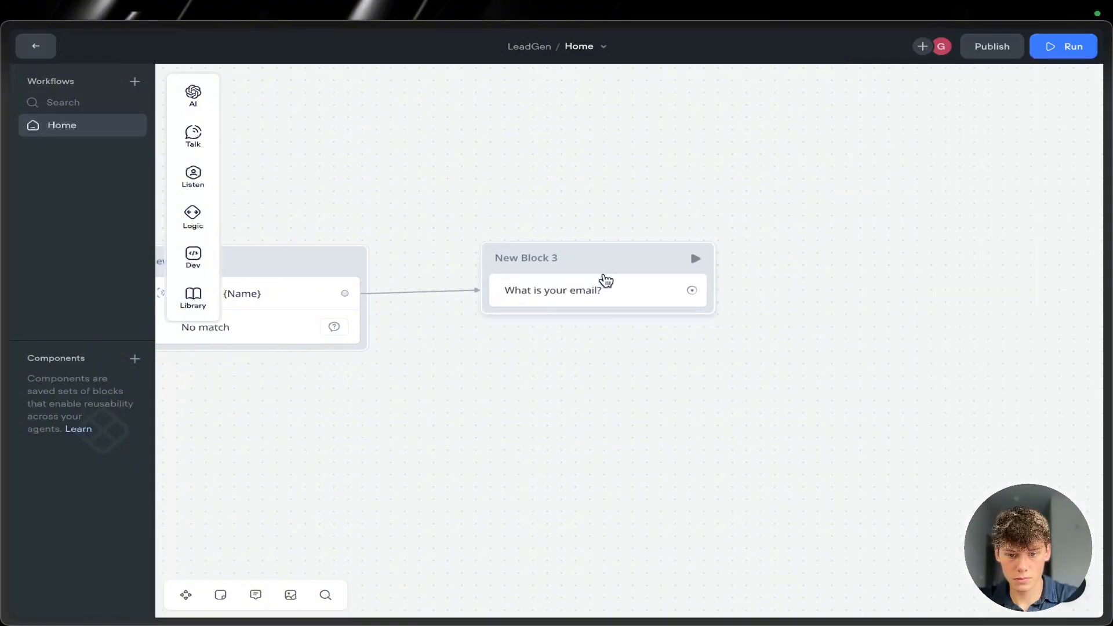
{"action": "left_click", "coordinate": [603, 280]}
{"action": "left_click", "coordinate": [408, 181]}
- Connect a Capture block after the email question
{"action": "mouse_move", "coordinate": [205, 177]}
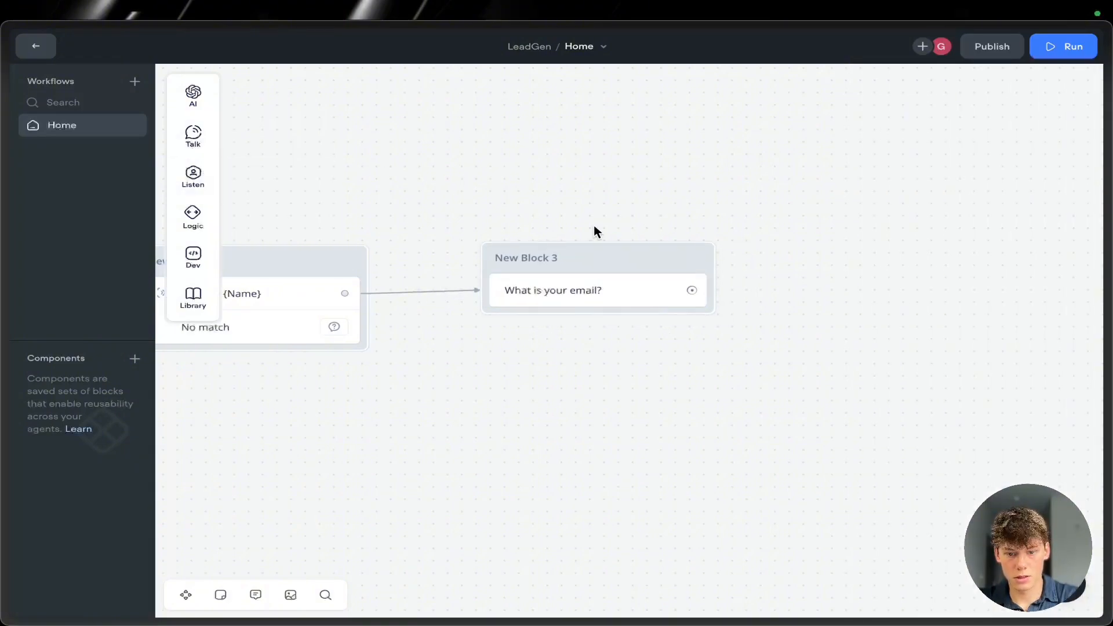
{"action": "left_click_drag", "start_coordinate": [710, 300], "coordinate": [814, 284]}
{"action": "mouse_move", "coordinate": [888, 366]}
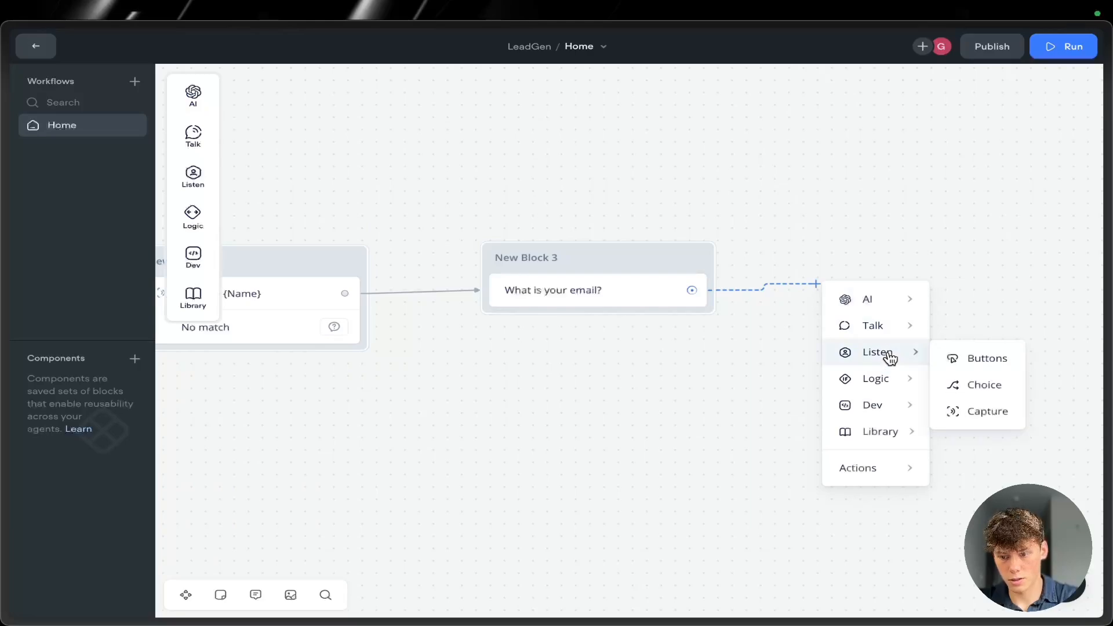
{"action": "left_click", "coordinate": [993, 408]}
- Have the new Capture block store the reply in a newly created entity named Email with data type Email
{"action": "left_click", "coordinate": [877, 151]}
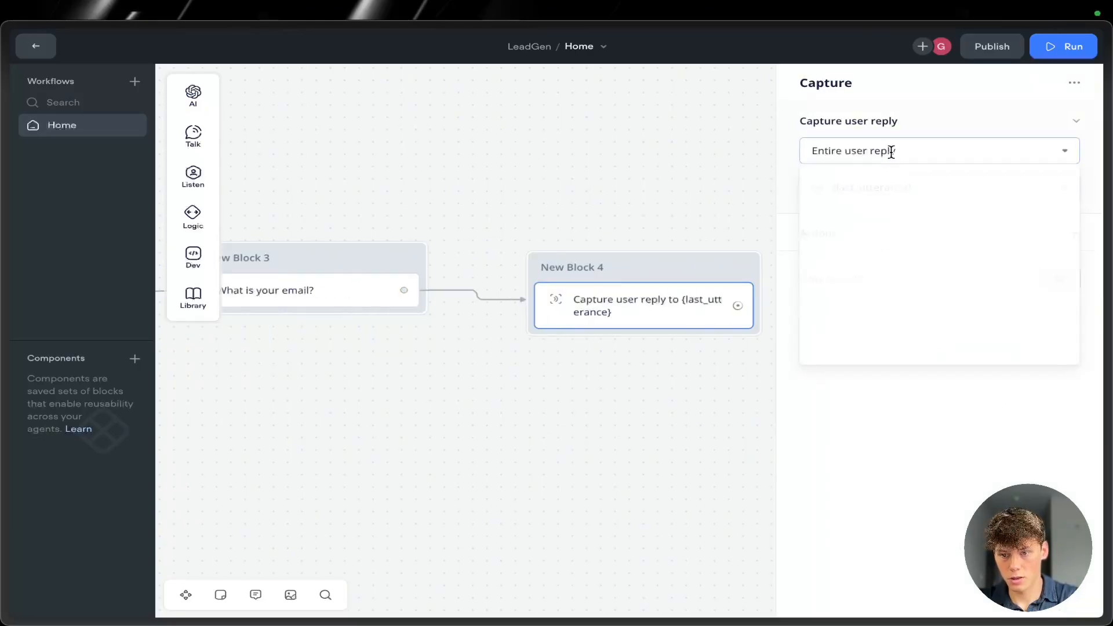
{"action": "left_click", "coordinate": [910, 342]}
{"action": "type", "text": "MEai"}
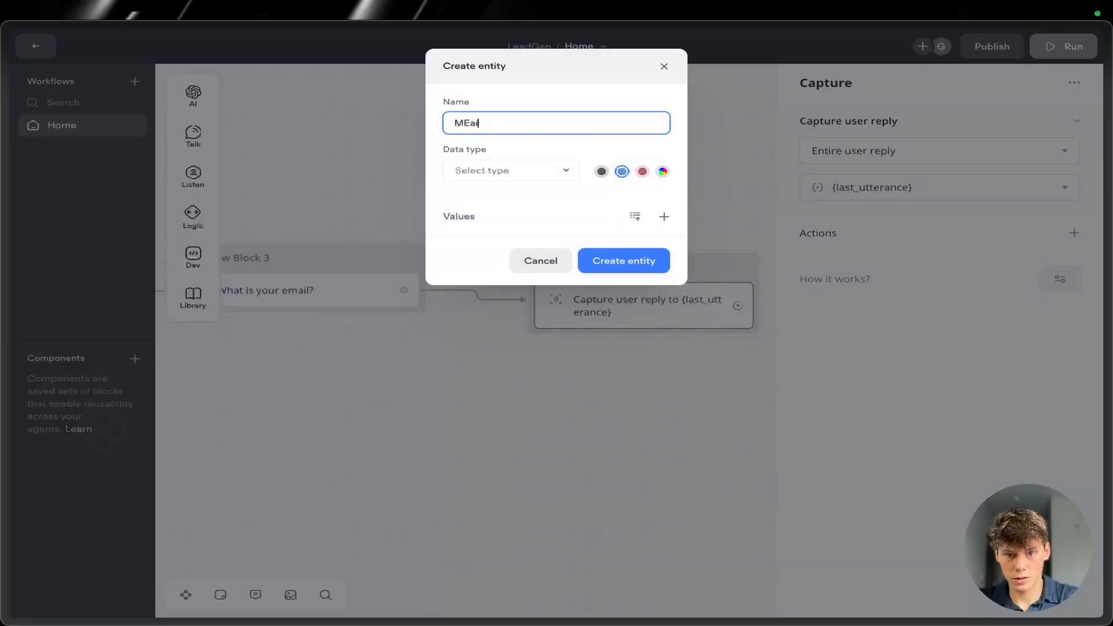
{"action": "key", "text": "BackSpace"}
{"action": "key", "text": "BackSpace"}
{"action": "key", "text": "BackSpace"}
{"action": "type", "text": "Email"}
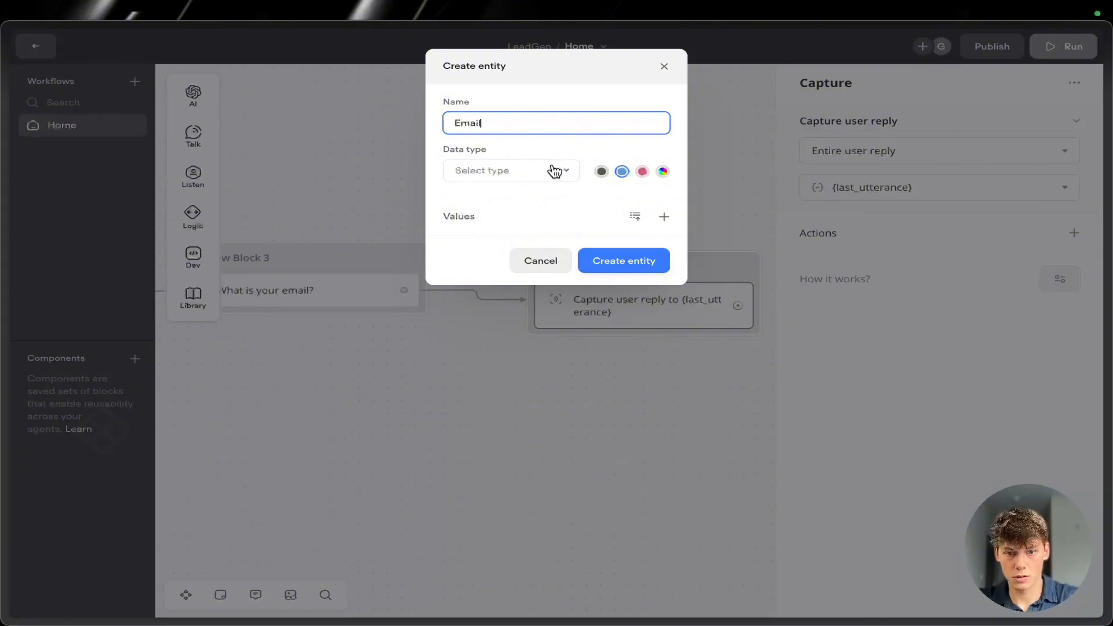
{"action": "left_click", "coordinate": [555, 171]}
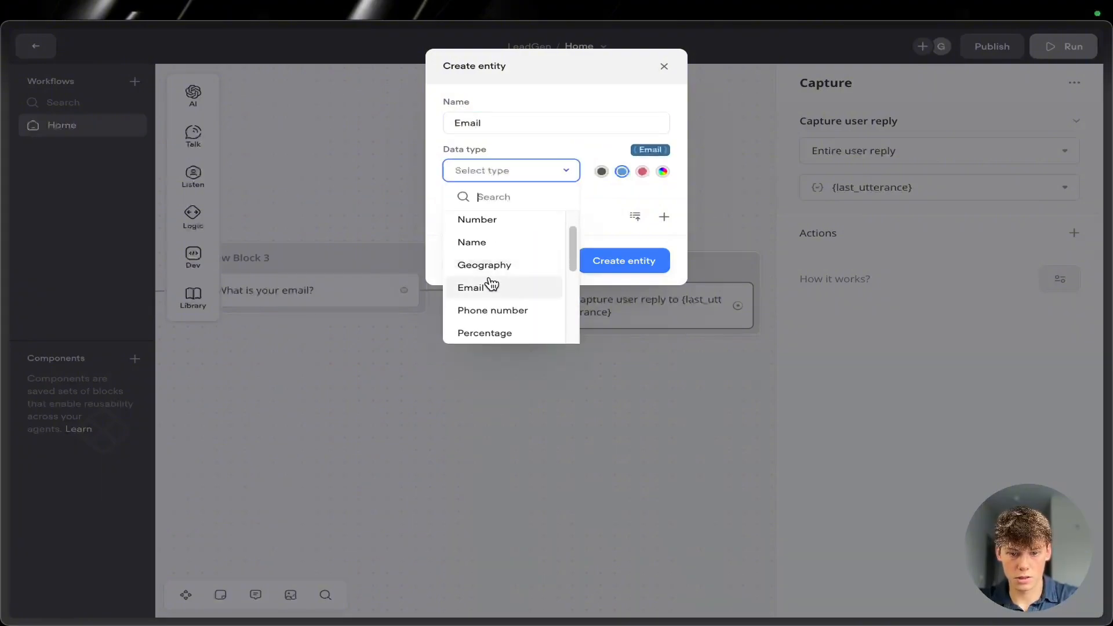
{"action": "left_click", "coordinate": [504, 288]}
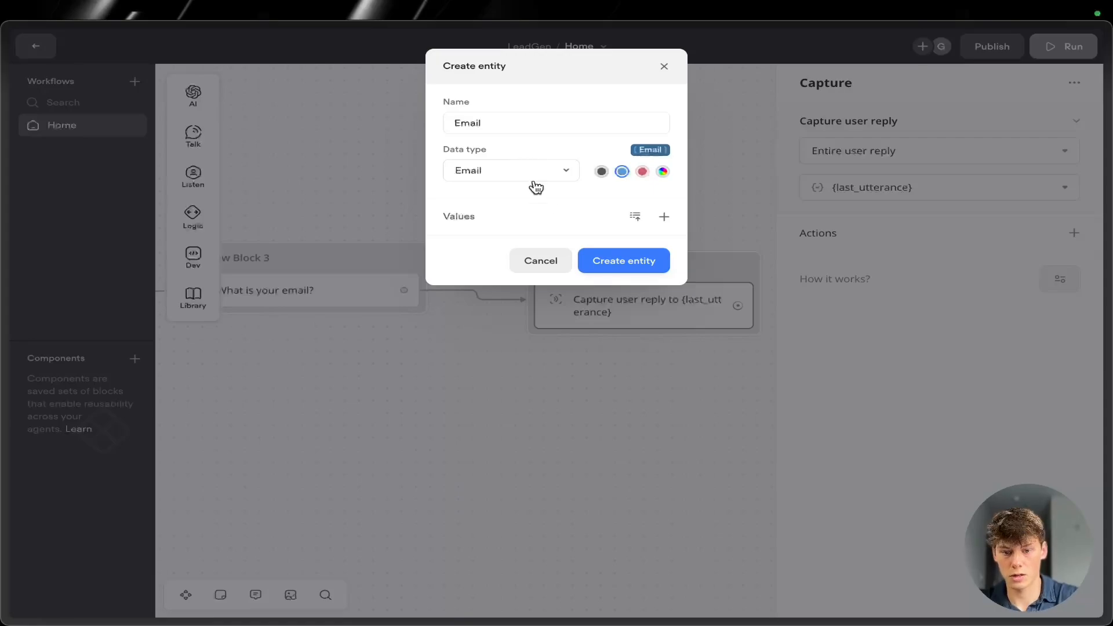
{"action": "left_click", "coordinate": [623, 264]}
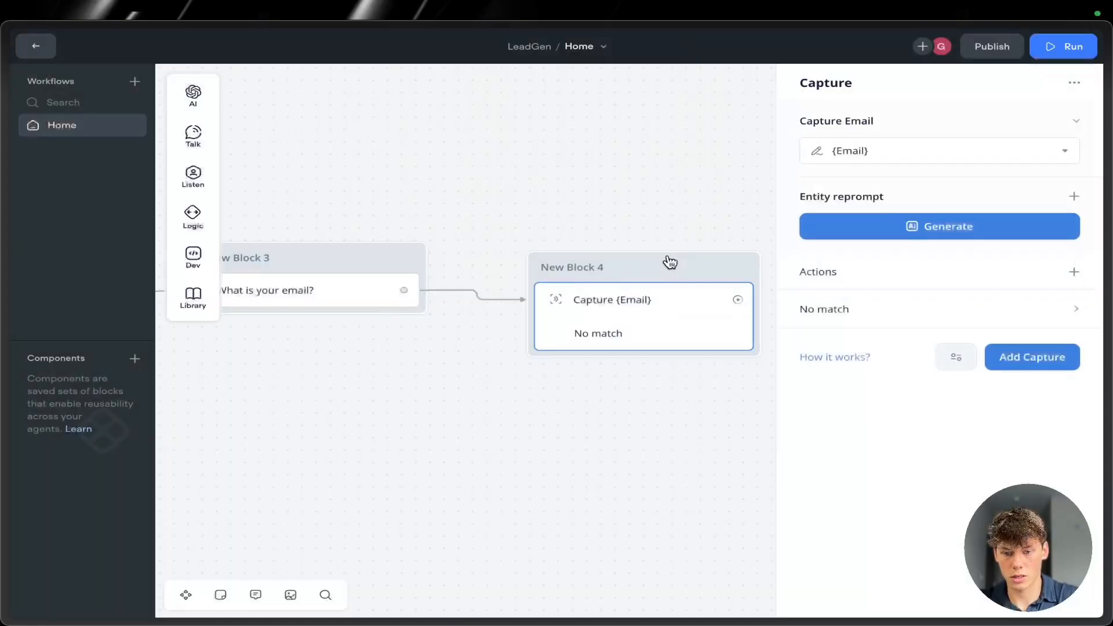
- Close the Capture settings and move the email Capture block slightly higher and closer to the email question
{"action": "left_click", "coordinate": [720, 442]}
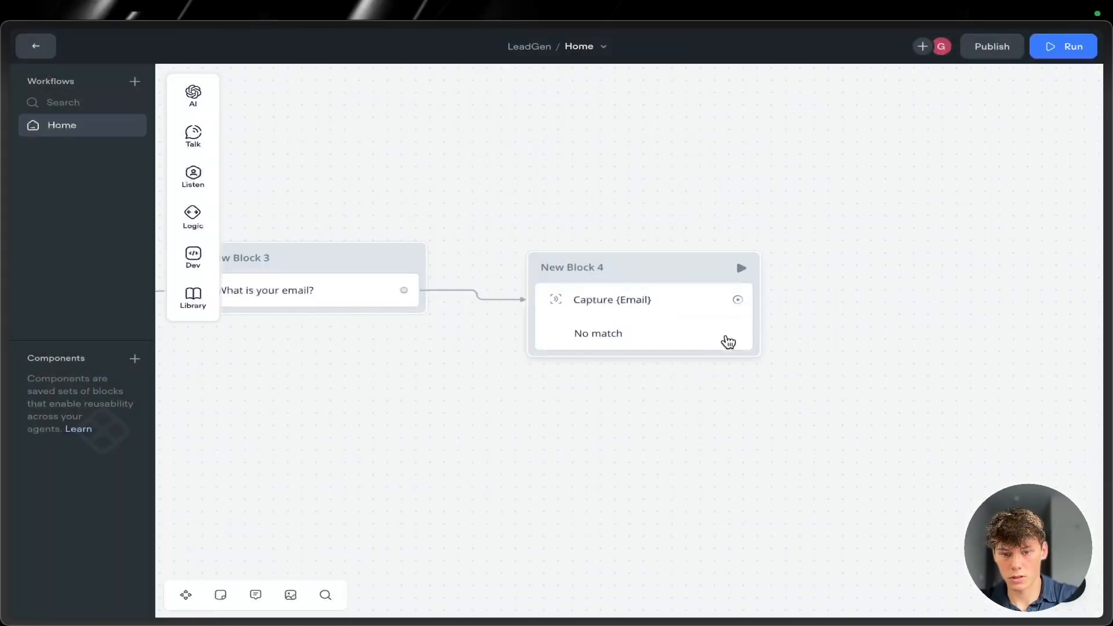
{"action": "scroll", "coordinate": [774, 370], "scroll_direction": "right", "scroll_amount": 2}
{"action": "left_click_drag", "start_coordinate": [624, 263], "coordinate": [613, 234]}
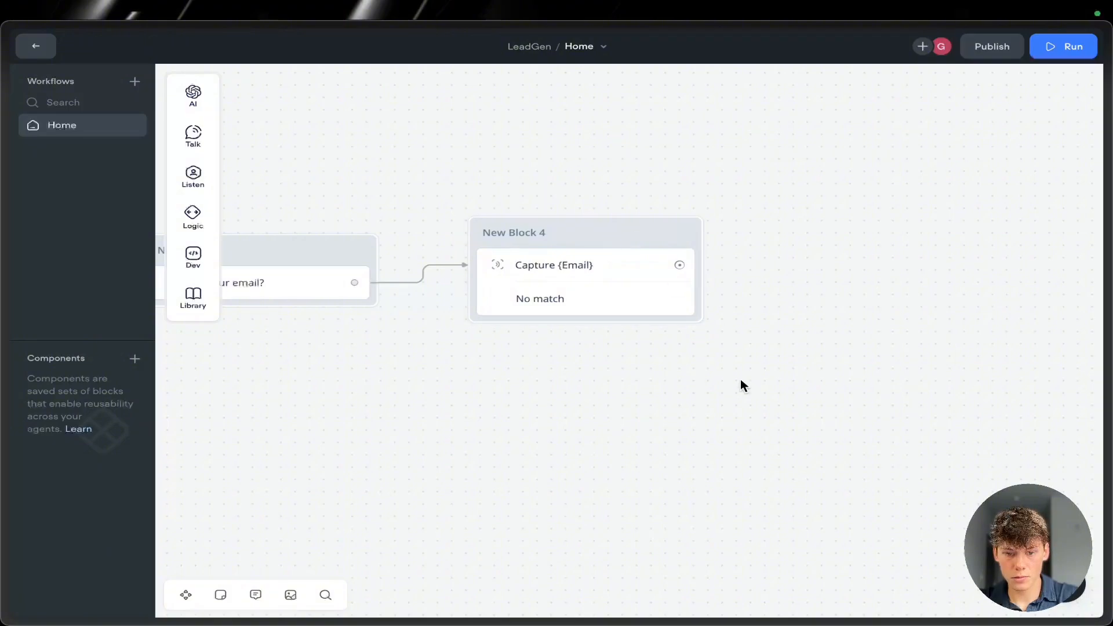
- Connect a Message block after the Email capture, enter "What can I help you with today?" and align the block with the flow
{"action": "scroll", "coordinate": [741, 380], "scroll_direction": "left", "scroll_amount": 5}
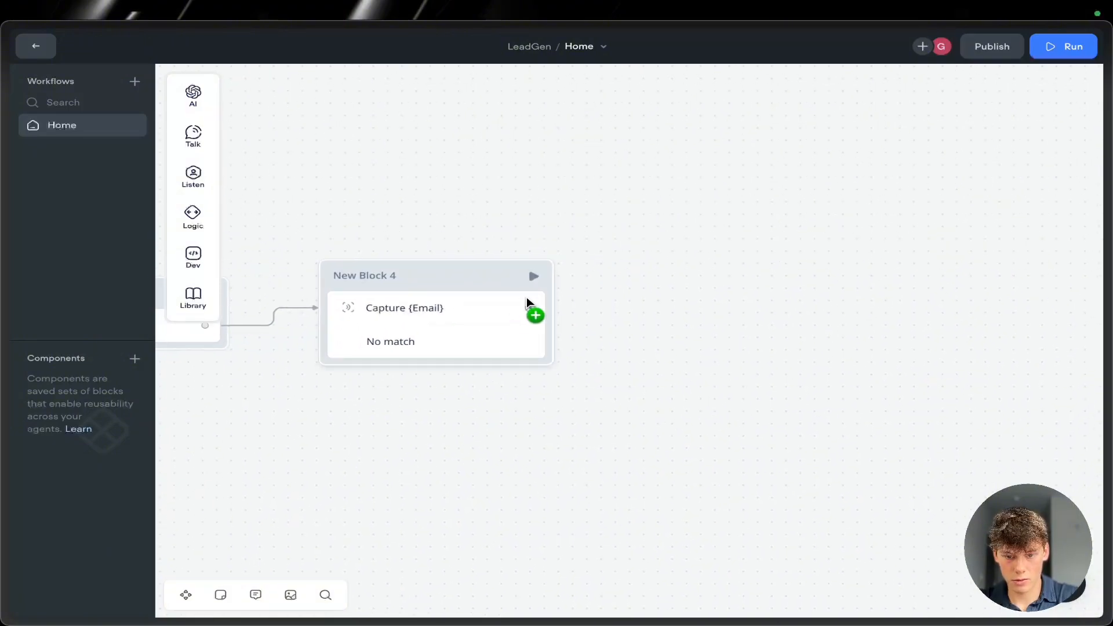
{"action": "left_click_drag", "start_coordinate": [527, 302], "coordinate": [674, 310]}
{"action": "mouse_move", "coordinate": [736, 350]}
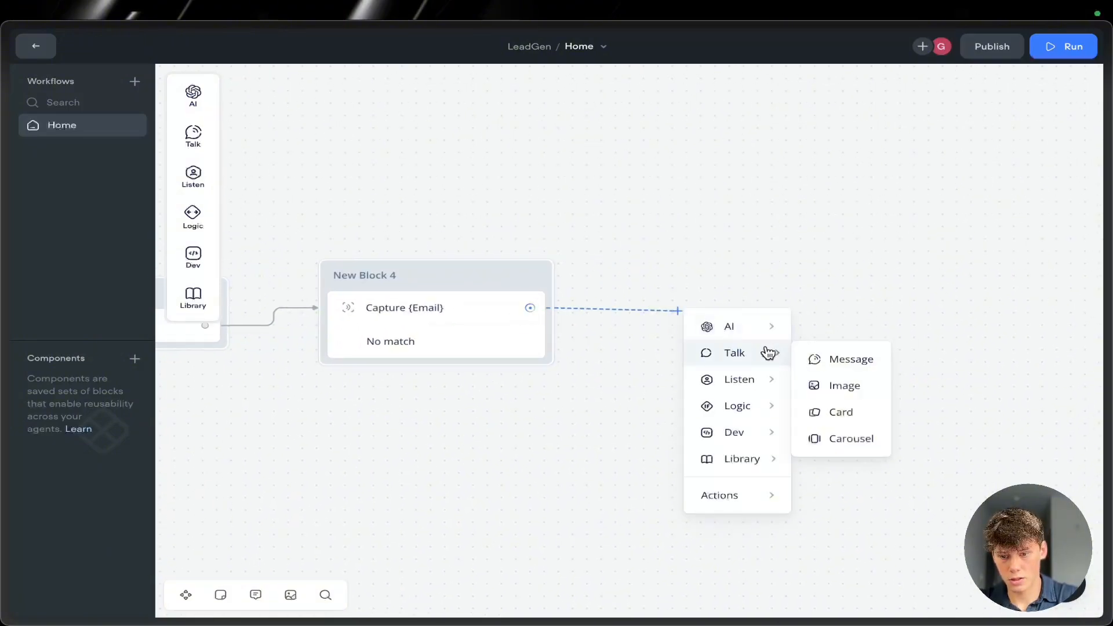
{"action": "left_click", "coordinate": [851, 359]}
{"action": "left_click", "coordinate": [874, 147]}
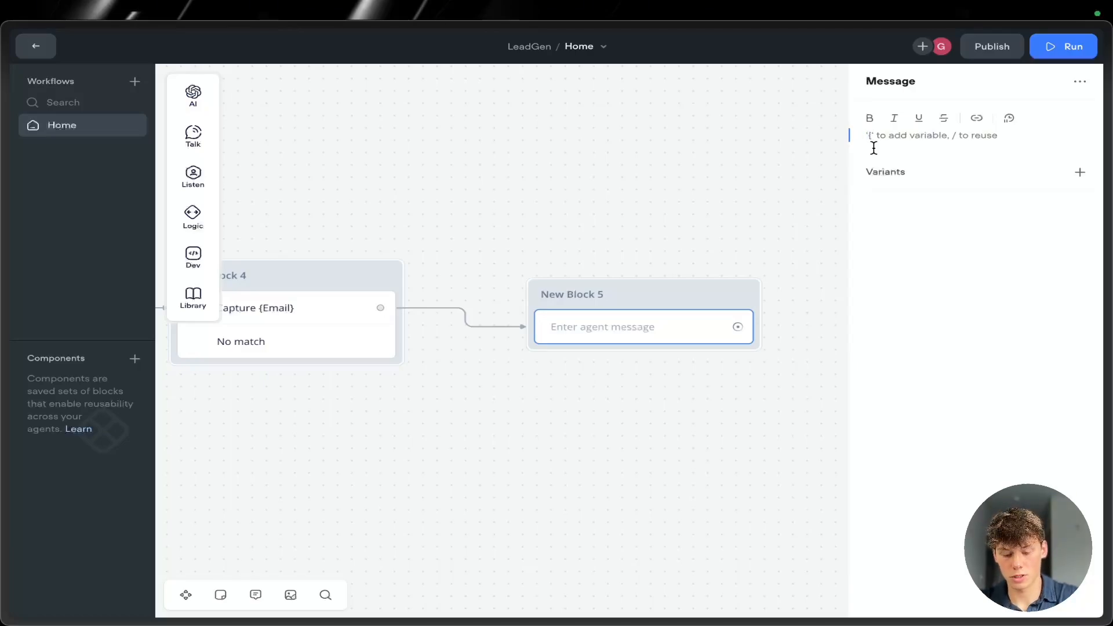
{"action": "type", "text": "W"}
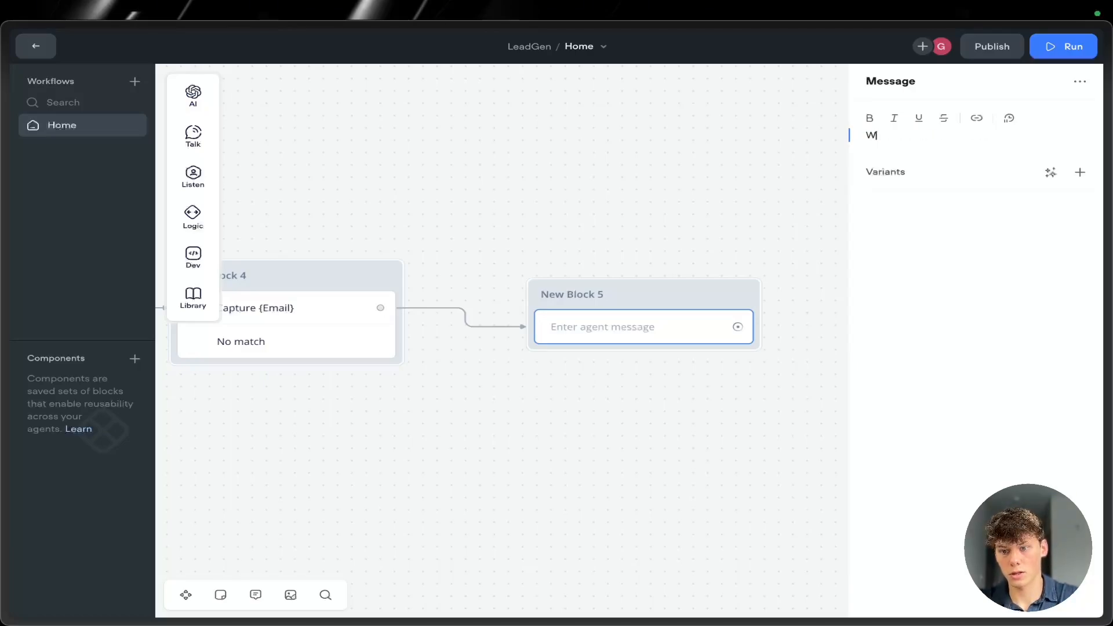
{"action": "type", "text": "aht c"}
{"action": "key", "text": "BackSpace"}
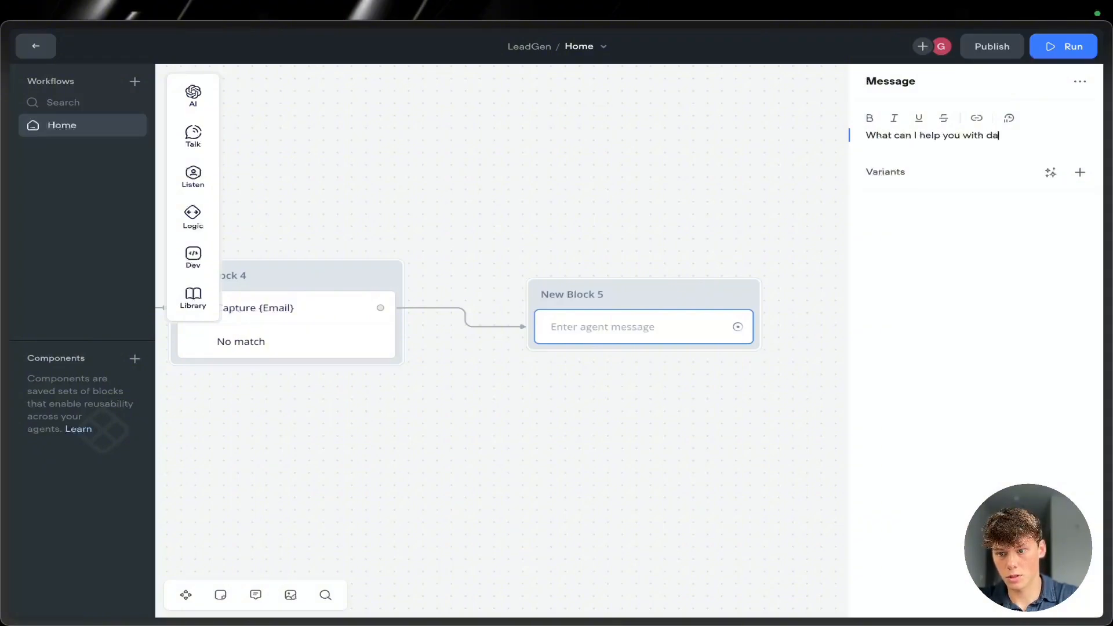
{"action": "left_click", "coordinate": [666, 186]}
{"action": "left_click_drag", "start_coordinate": [685, 293], "coordinate": [666, 280]}
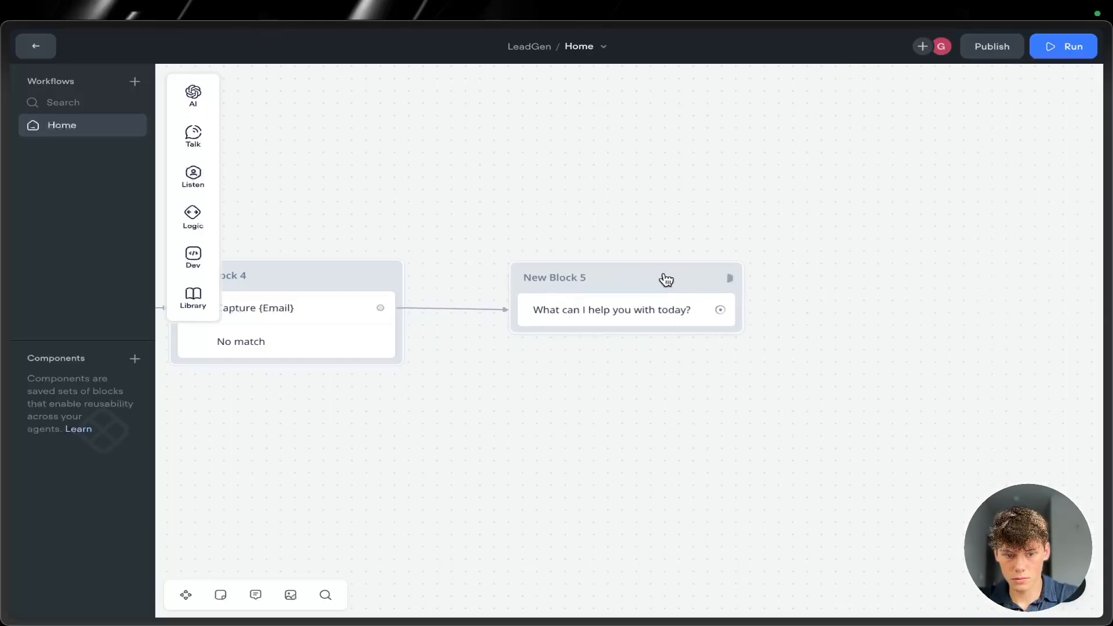
- Connect a Buttons block after the "What can I help you with today?" message
{"action": "scroll", "coordinate": [626, 232], "scroll_direction": "right", "scroll_amount": 3}
{"action": "scroll", "coordinate": [626, 232], "scroll_direction": "down", "scroll_amount": 1}
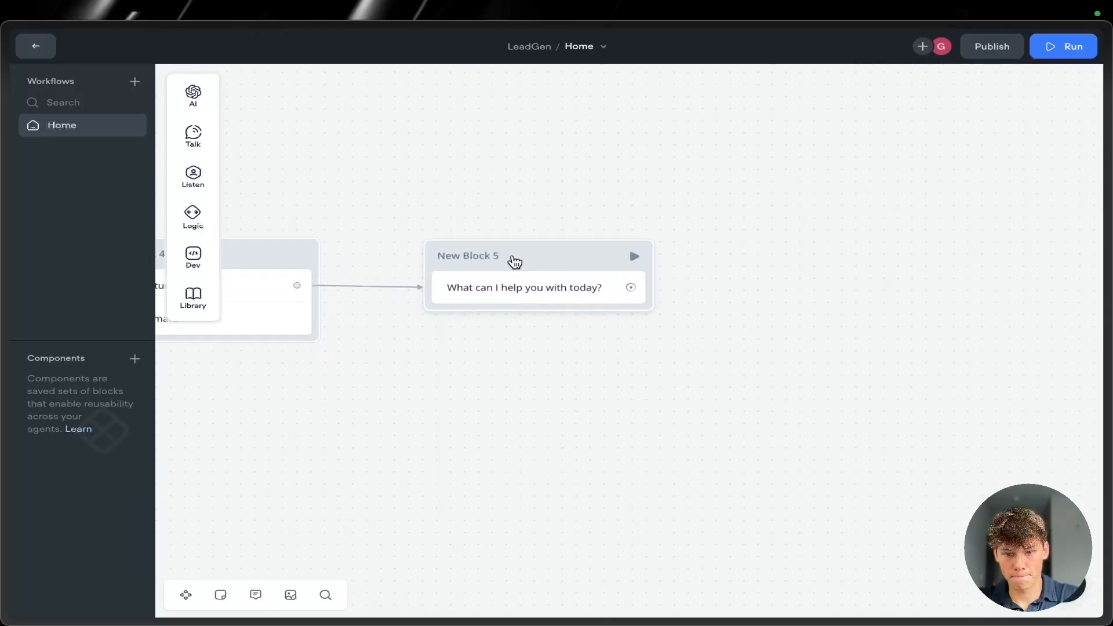
{"action": "left_click_drag", "start_coordinate": [631, 287], "coordinate": [742, 270]}
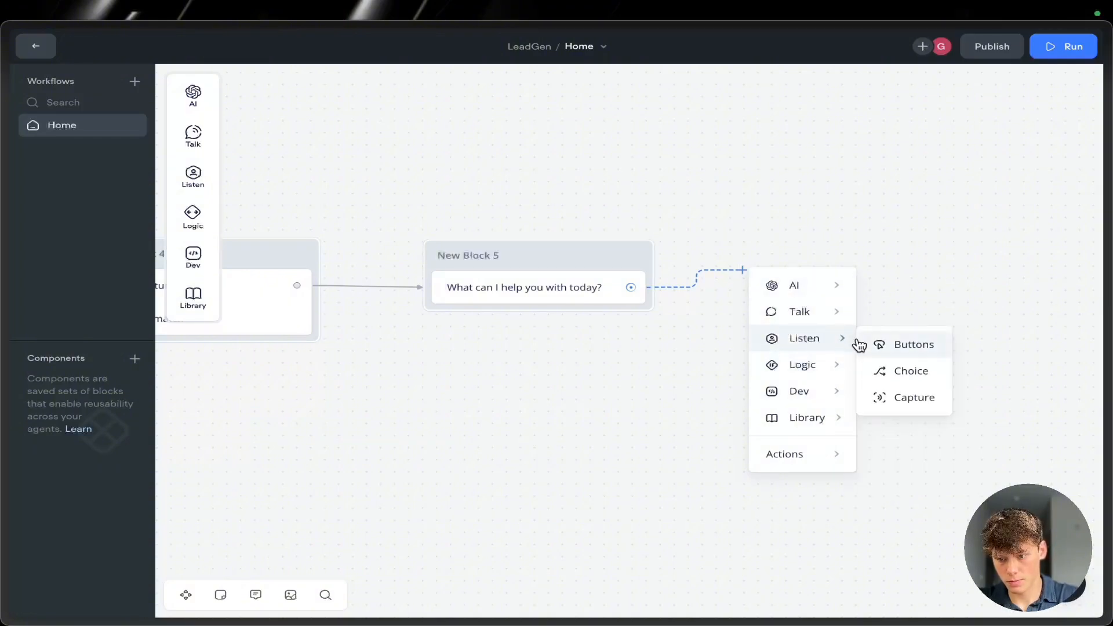
{"action": "mouse_move", "coordinate": [821, 330]}
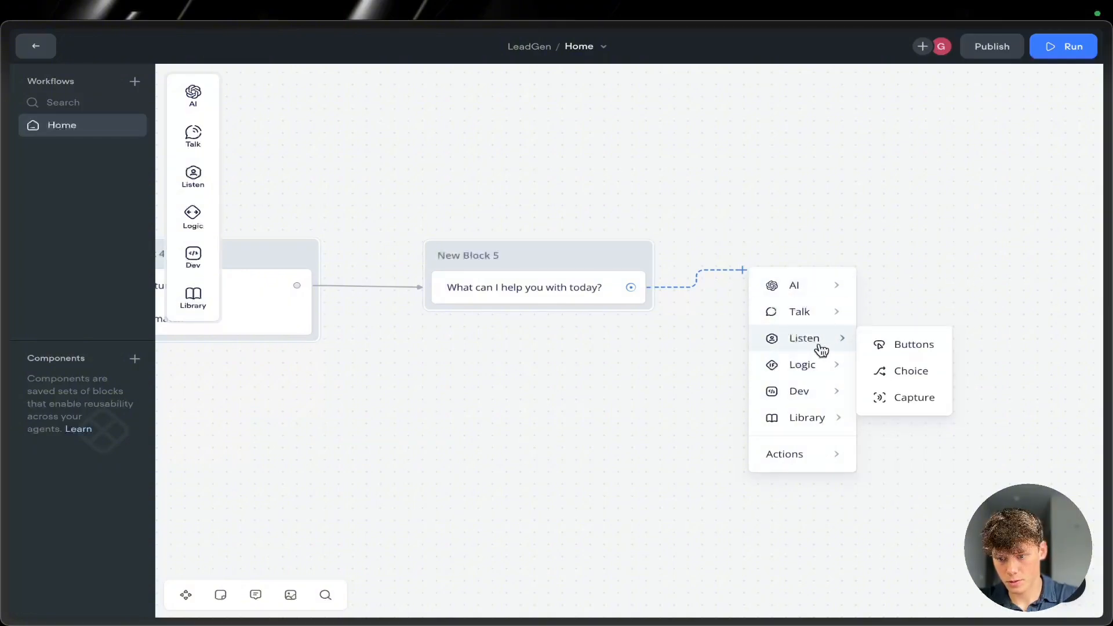
{"action": "left_click", "coordinate": [876, 346]}
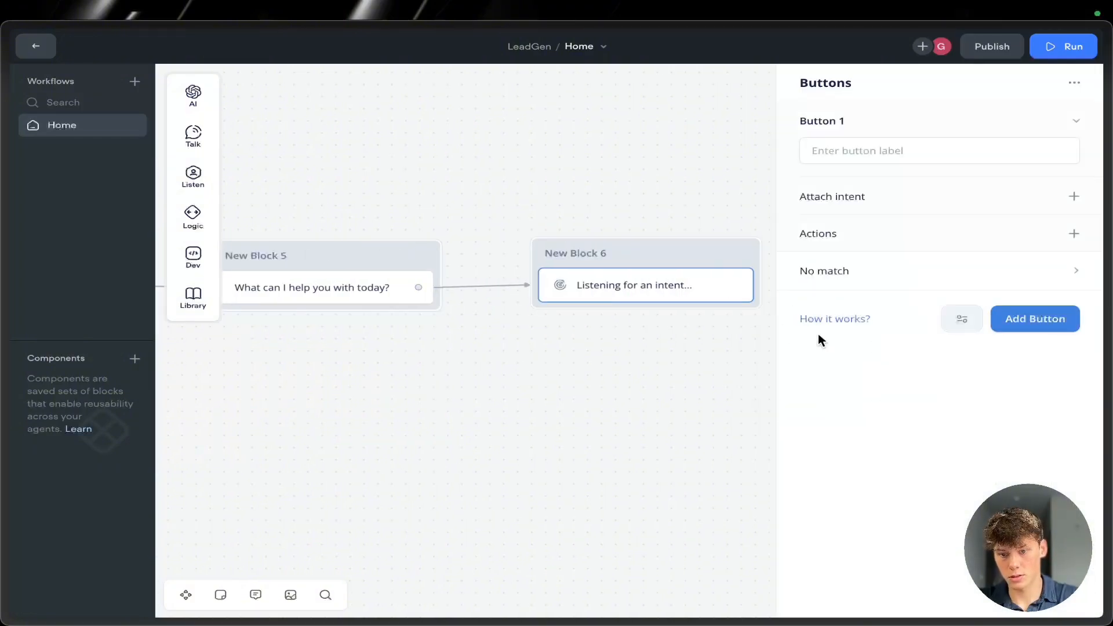
- Give the Buttons block three buttons labelled Wholesale, Product info and White label
{"action": "left_click", "coordinate": [862, 142]}
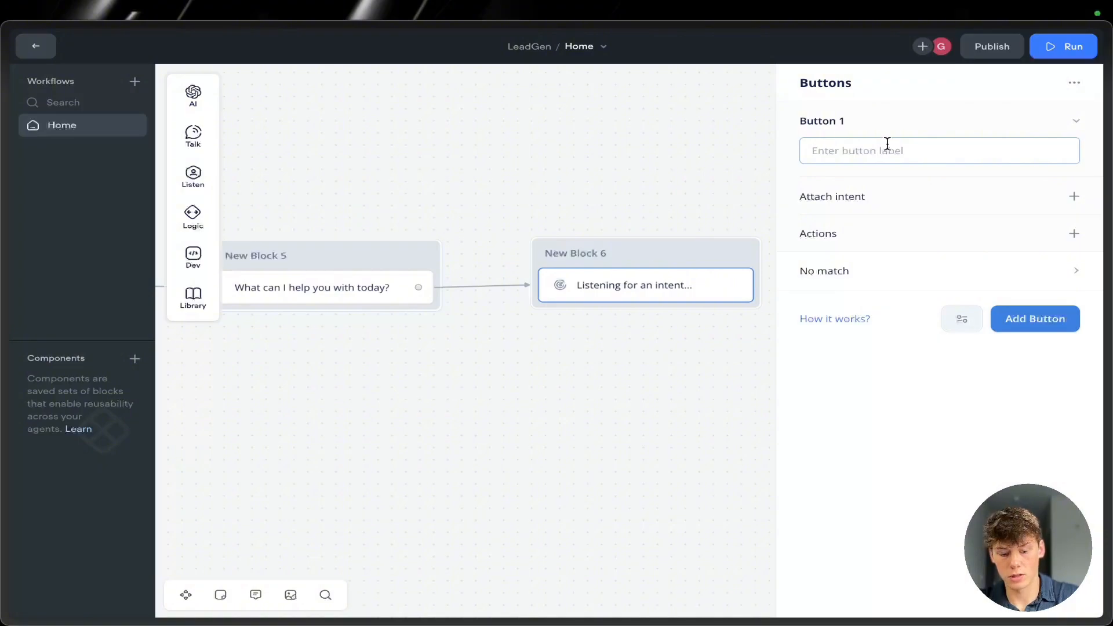
{"action": "type", "text": "Wholesale"}
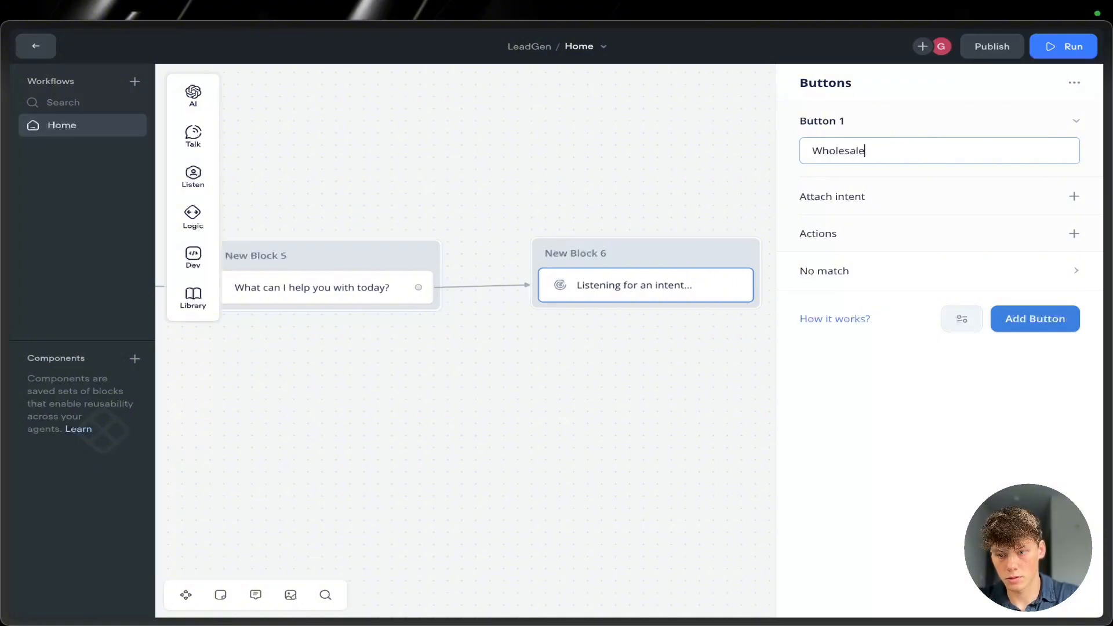
{"action": "left_click", "coordinate": [1043, 318]}
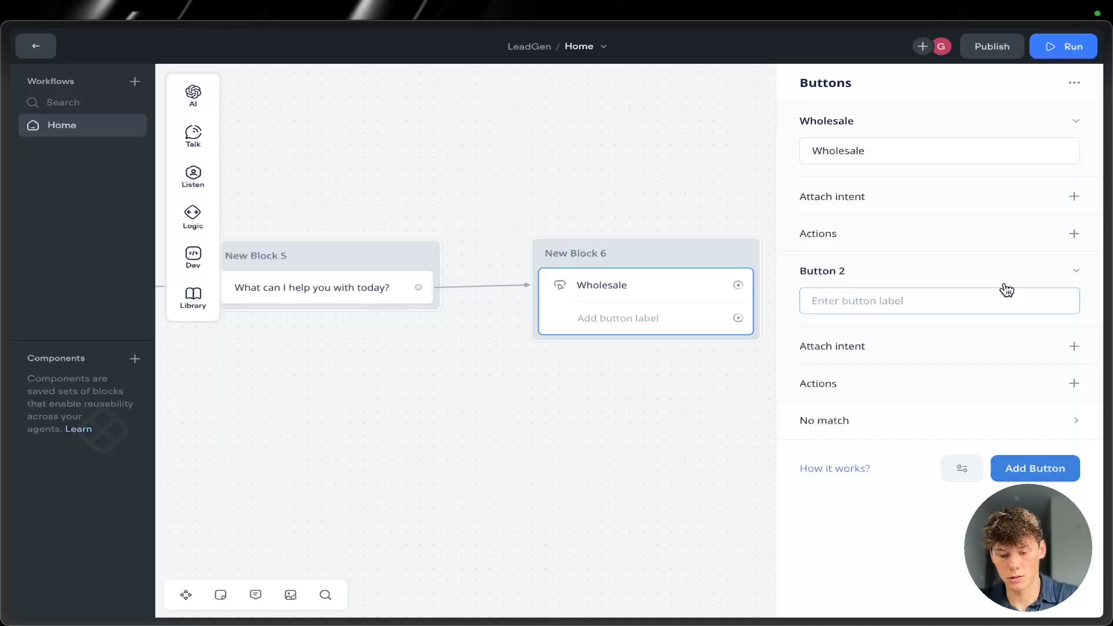
{"action": "type", "text": "Product inf"}
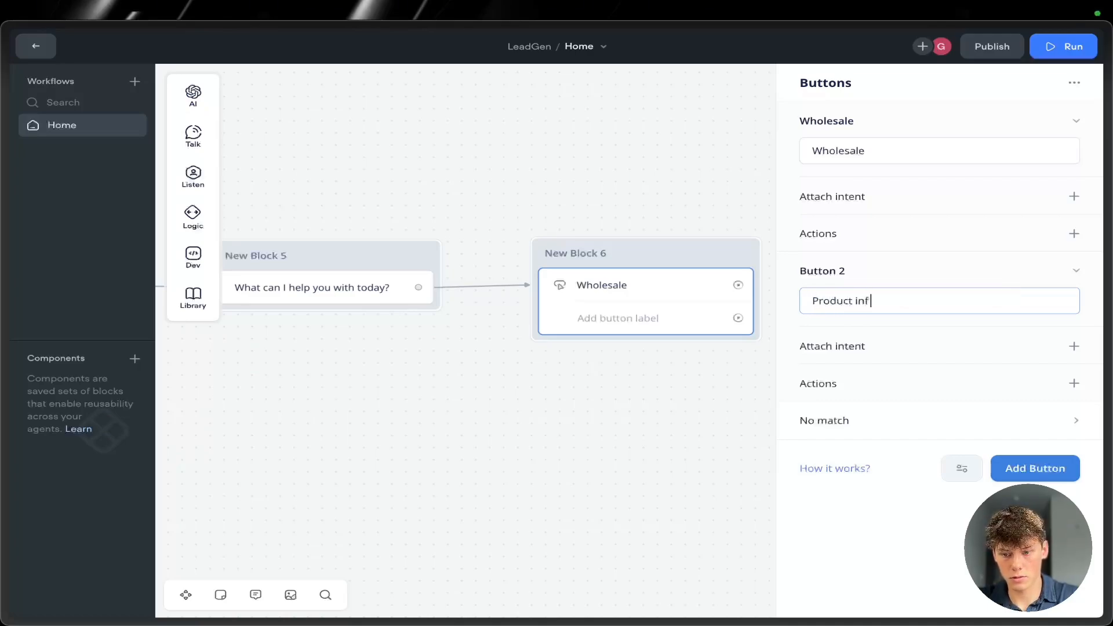
{"action": "type", "text": "o"}
{"action": "left_click", "coordinate": [1049, 467]}
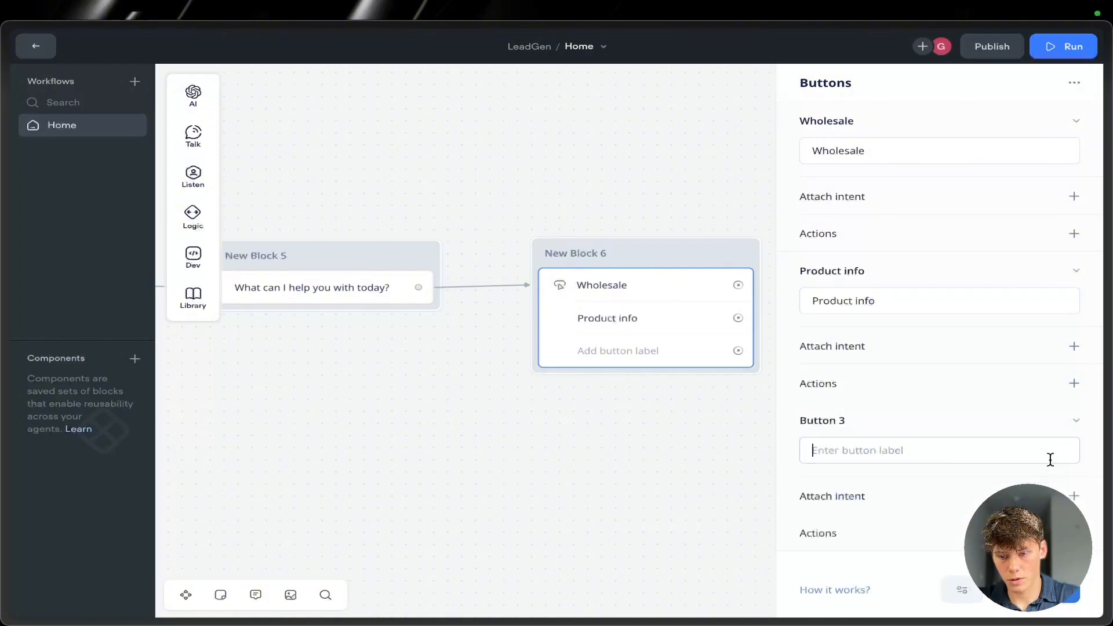
{"action": "type", "text": "W"}
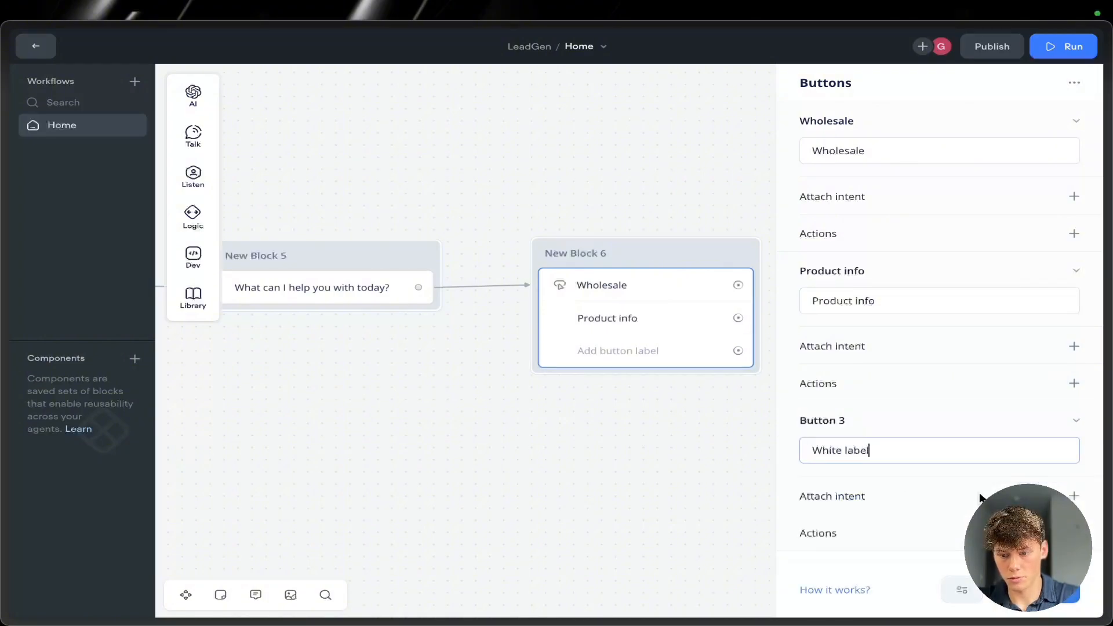
{"action": "type", "text": "hite label"}
{"action": "left_click", "coordinate": [612, 464]}
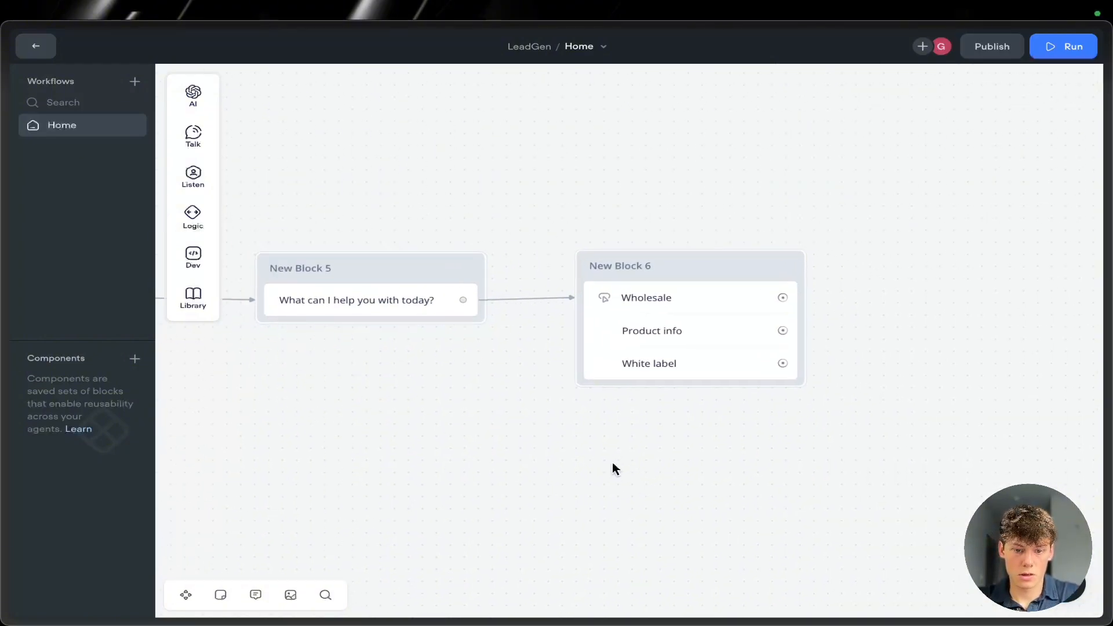
- Reopen the Buttons block's settings and inspect the intent option of the Wholesale button, leaving no intent attached
{"action": "left_click", "coordinate": [659, 328]}
{"action": "scroll", "coordinate": [786, 288], "scroll_direction": "down", "scroll_amount": 1}
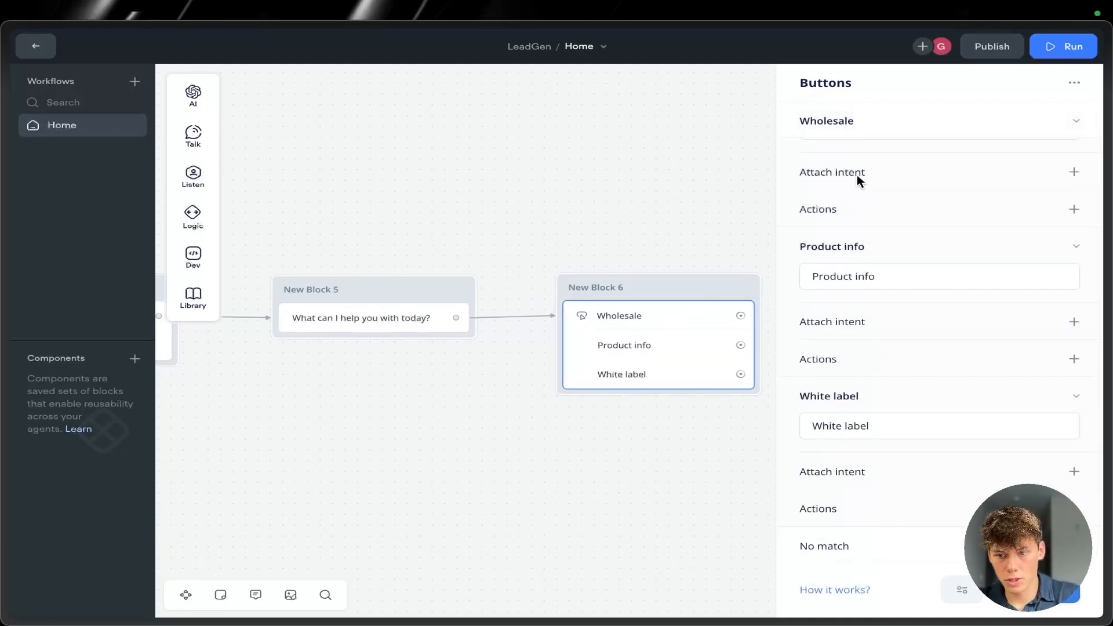
{"action": "left_click", "coordinate": [1074, 173]}
{"action": "left_click", "coordinate": [1074, 172]}
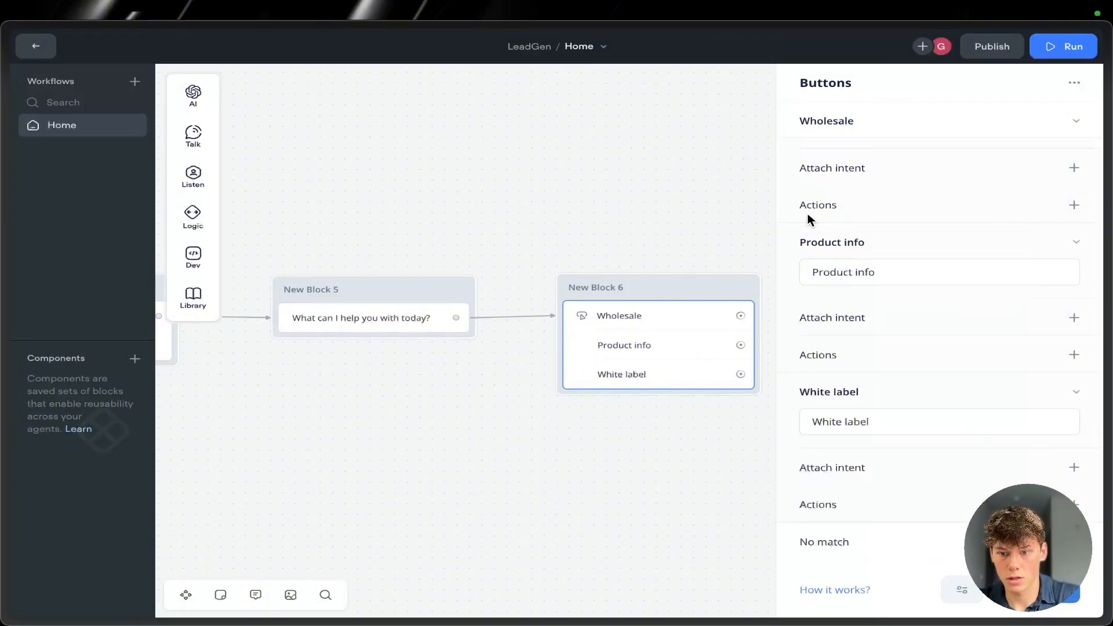
- Add a Set variable action to the Wholesale button and create a new variable named intents for it
{"action": "left_click", "coordinate": [1073, 204]}
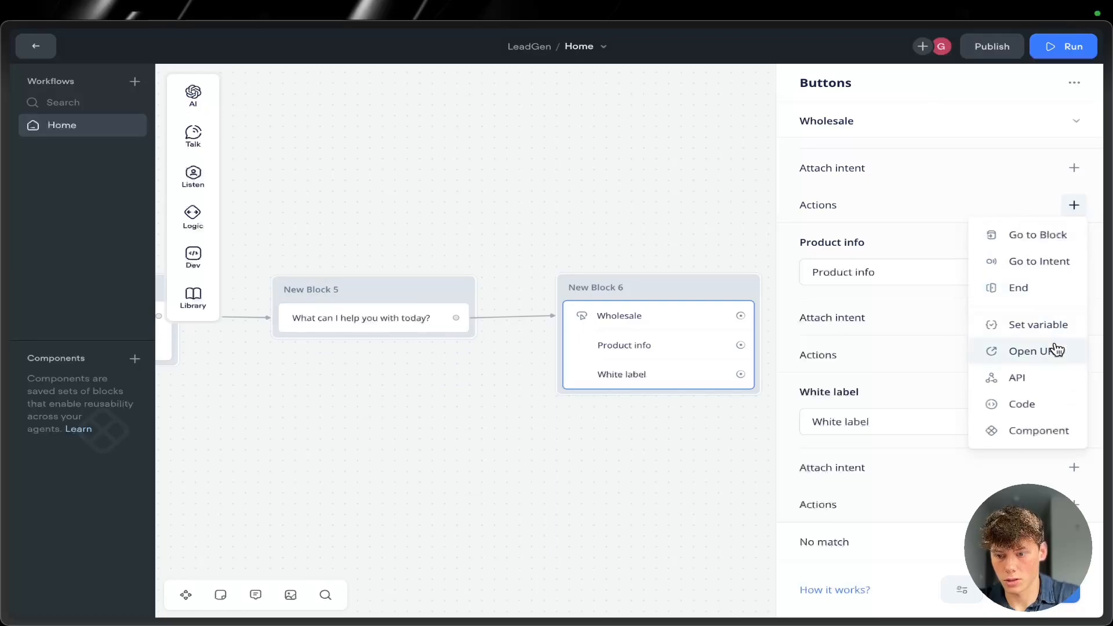
{"action": "left_click", "coordinate": [1042, 326]}
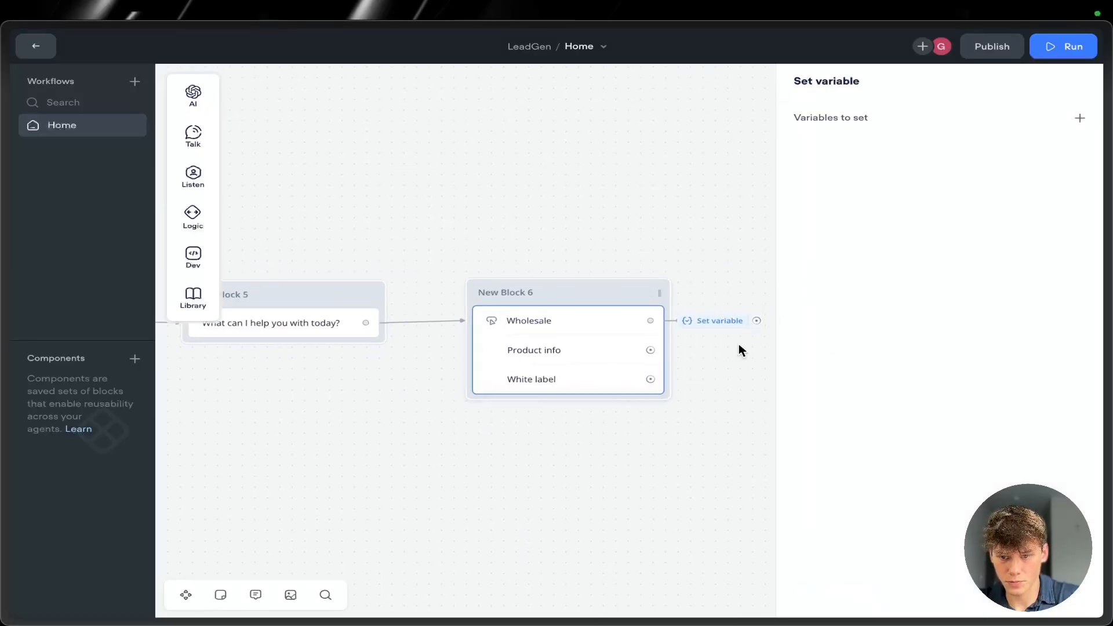
{"action": "left_click", "coordinate": [864, 109]}
{"action": "left_click", "coordinate": [612, 174]}
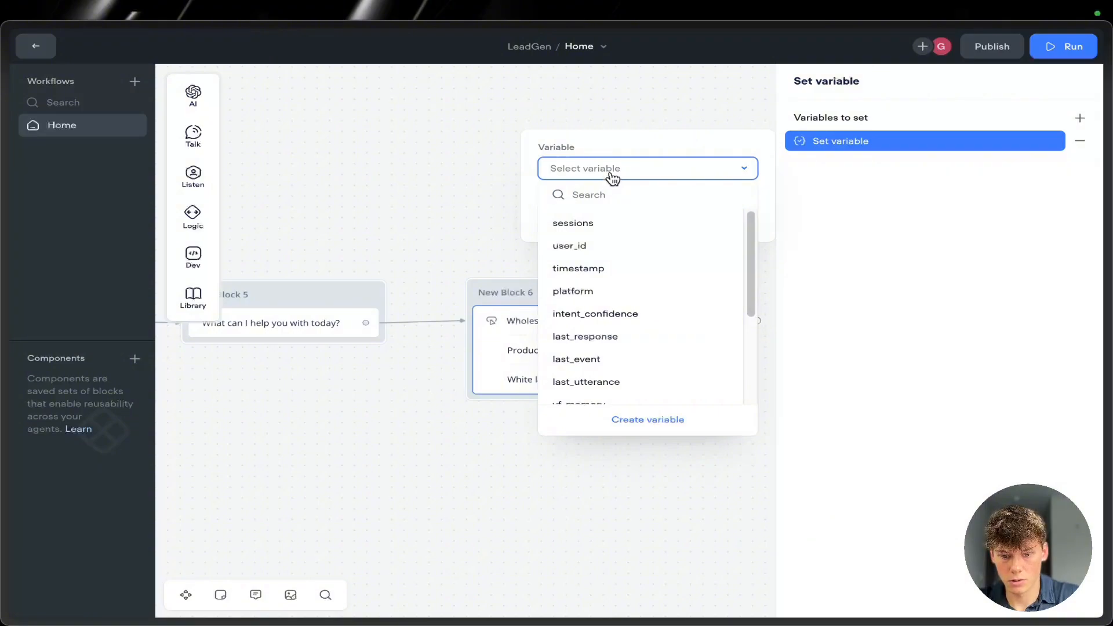
{"action": "type", "text": "inten"}
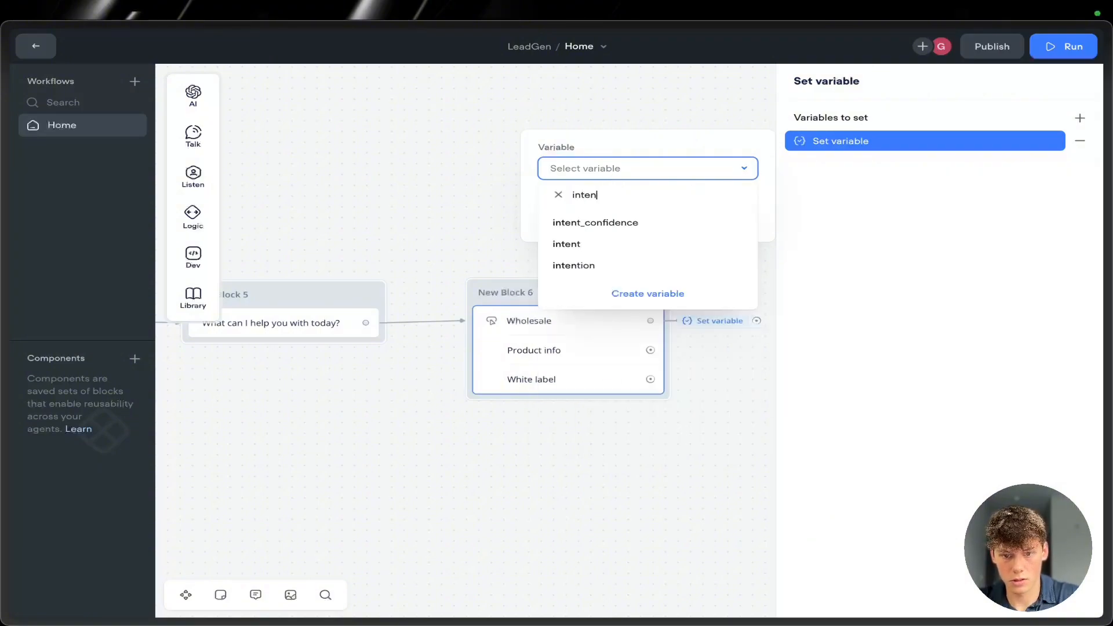
{"action": "type", "text": "ts"}
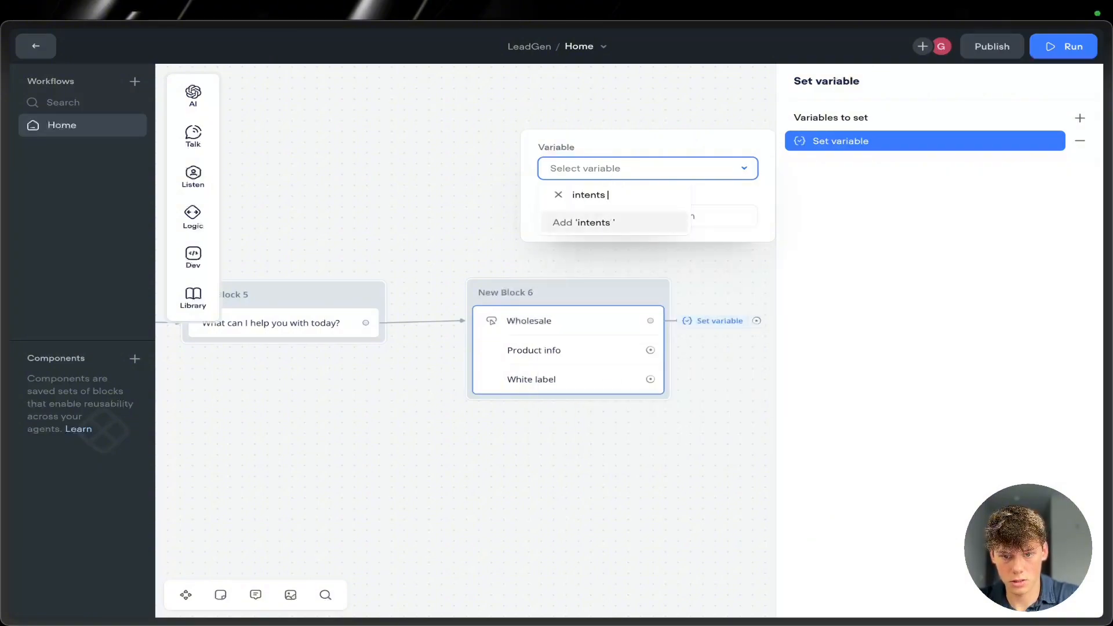
{"action": "left_click", "coordinate": [599, 221]}
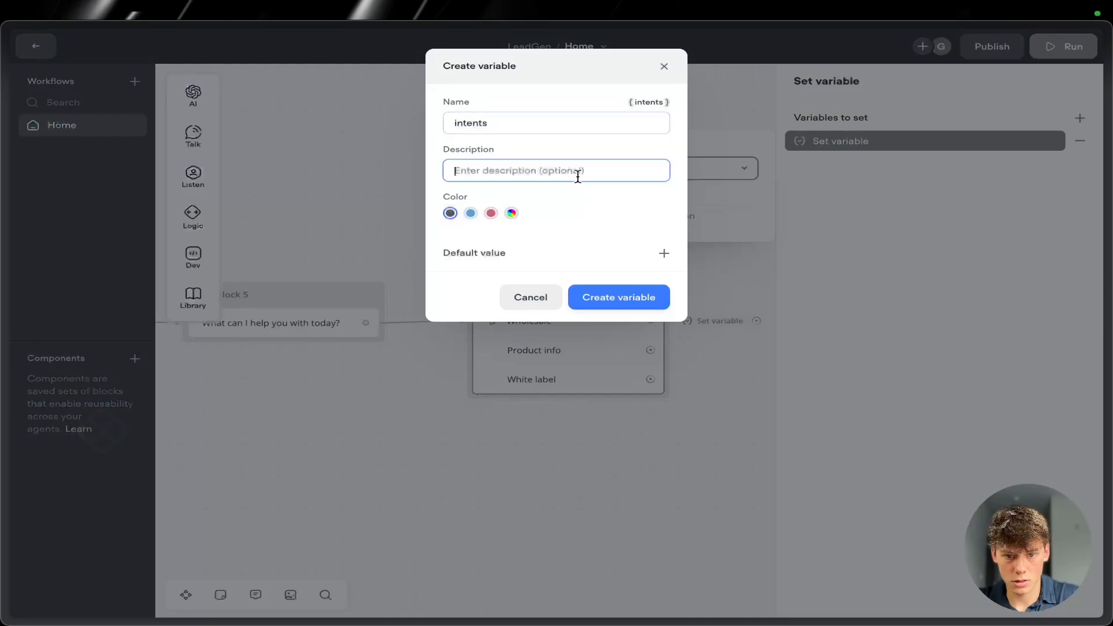
{"action": "left_click", "coordinate": [596, 299]}
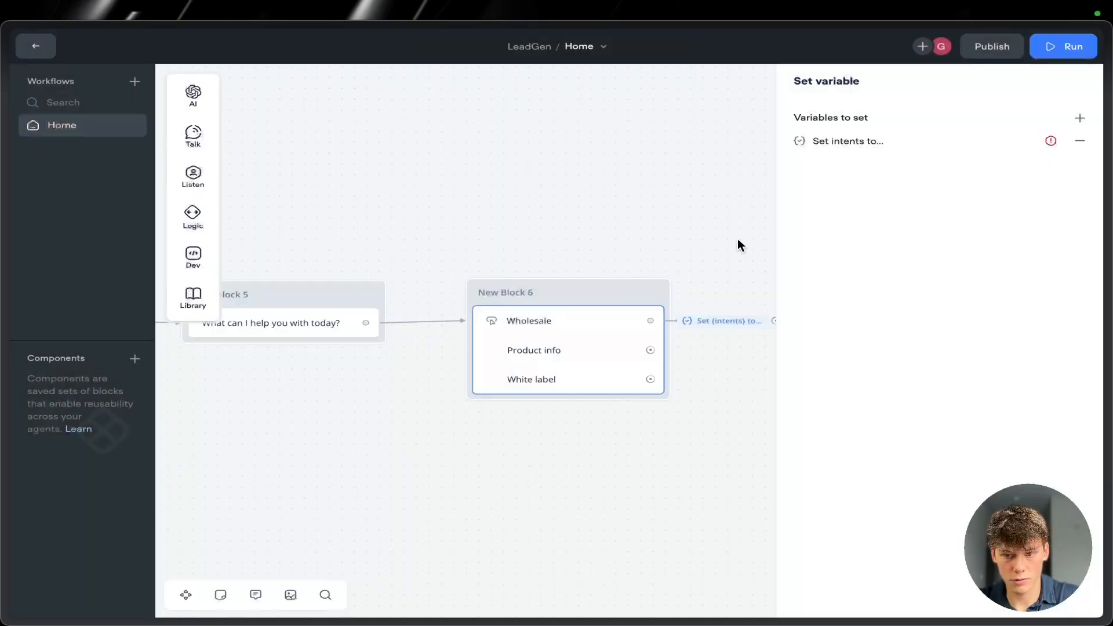
- Try to set the intents variable to "wholesale" in the Wholesale button's Set variable action
{"action": "left_click", "coordinate": [888, 143]}
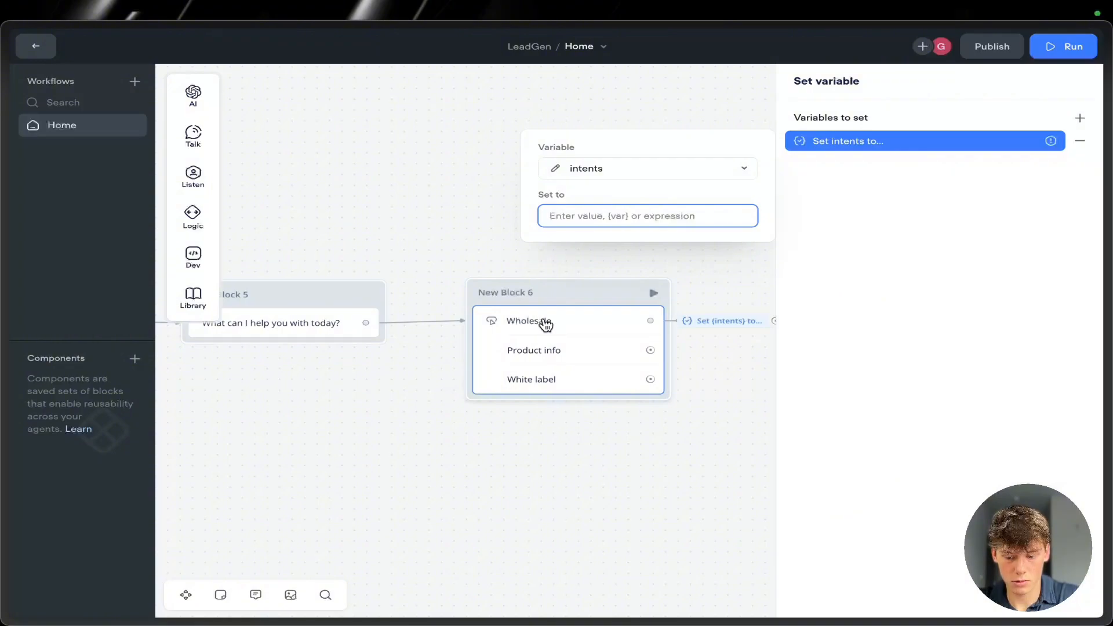
{"action": "type", "text": "\"wholeale"}
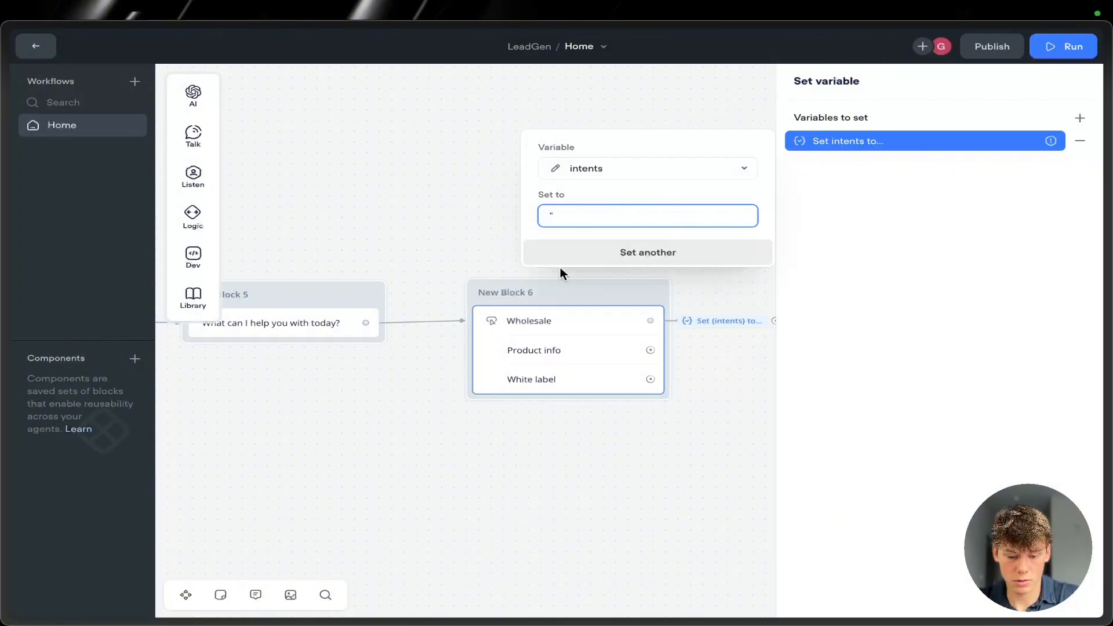
{"action": "key", "text": "BackSpace"}
{"action": "key", "text": "BackSpace"}
{"action": "type", "text": "sale"}
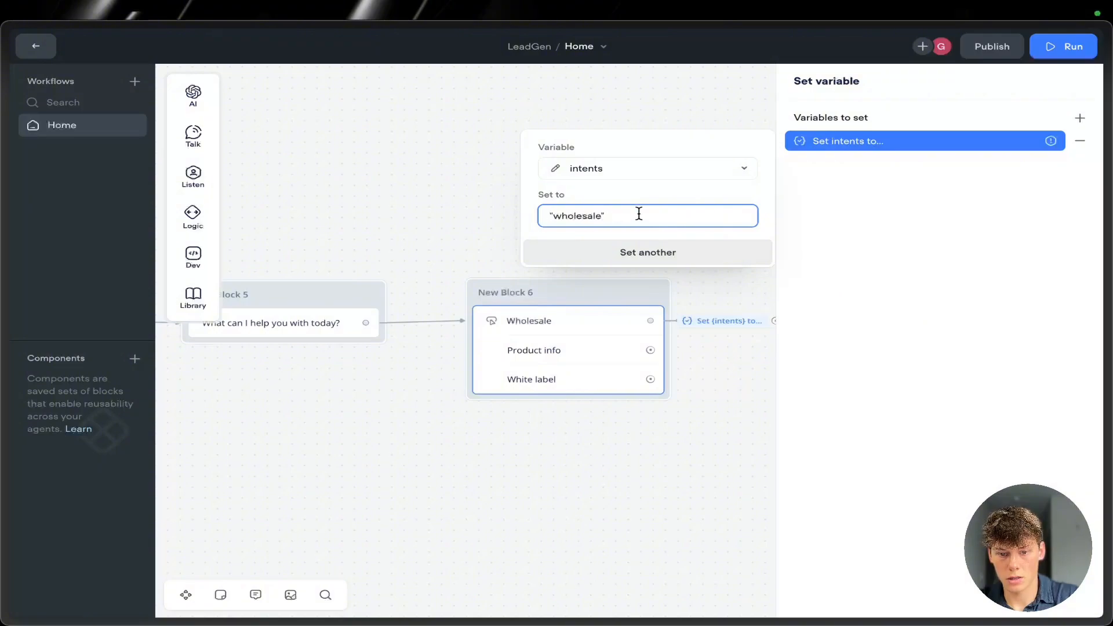
{"action": "left_click_drag", "start_coordinate": [628, 218], "coordinate": [550, 217]}
{"action": "left_click", "coordinate": [589, 206]}
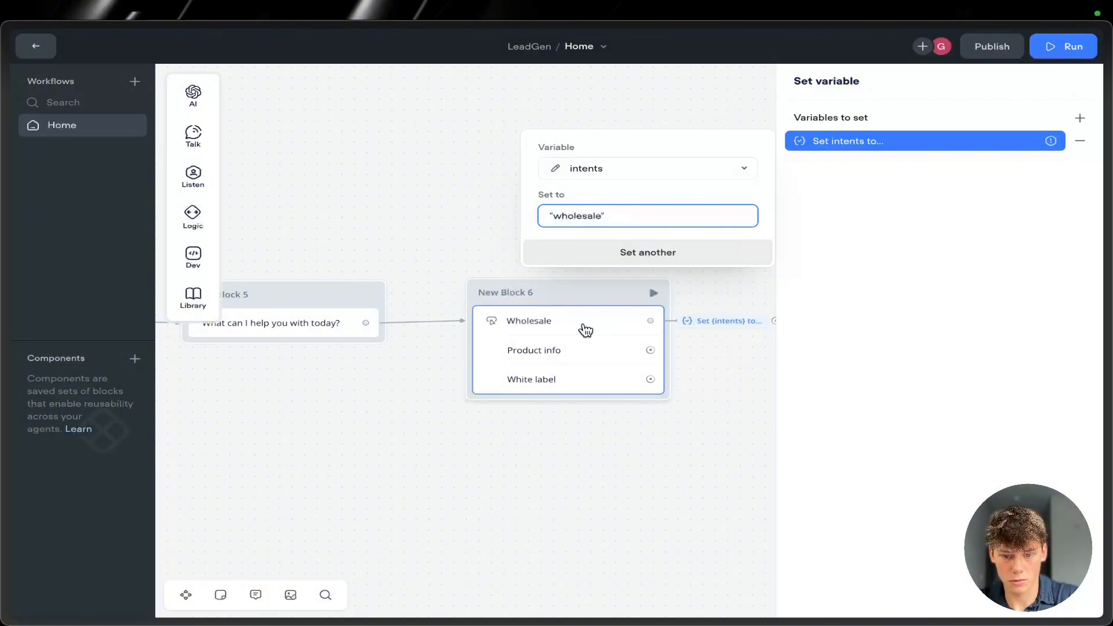
{"action": "left_click", "coordinate": [697, 288]}
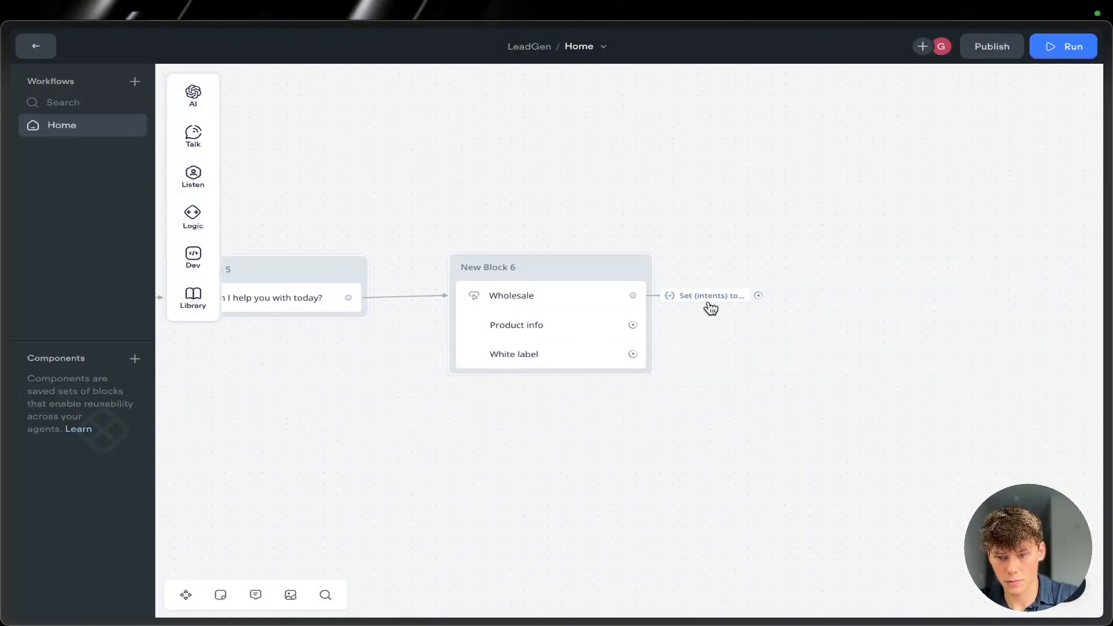
- Reopen the Wholesale button's Set variable action and enter "wholesale" in quotation marks as the value of intents
{"action": "mouse_move", "coordinate": [710, 307]}
{"action": "left_click", "coordinate": [837, 264]}
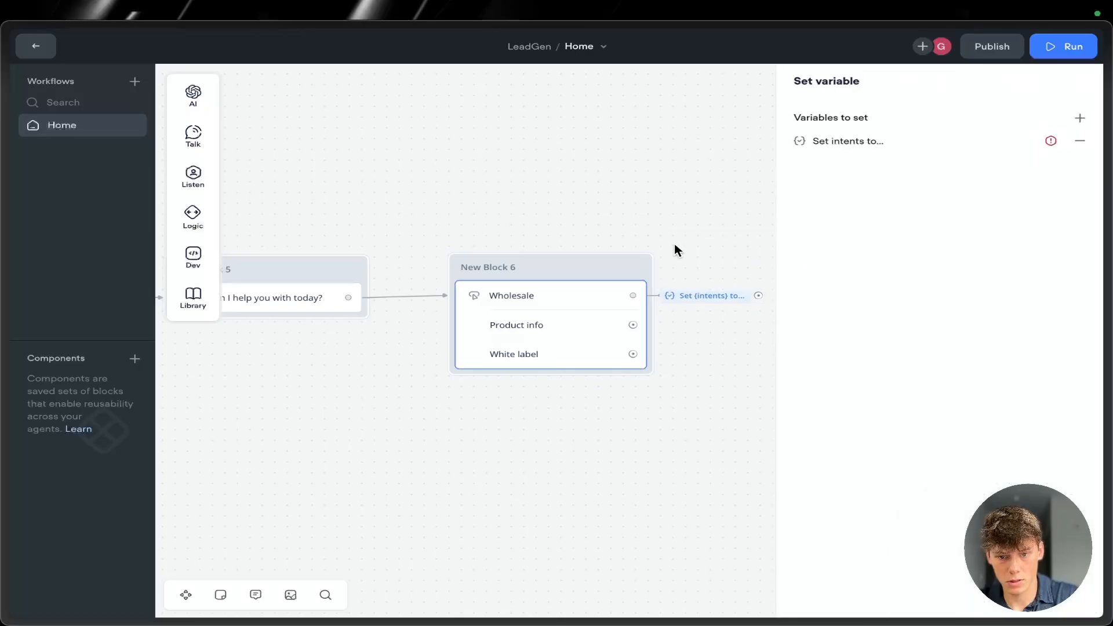
{"action": "left_click", "coordinate": [835, 142]}
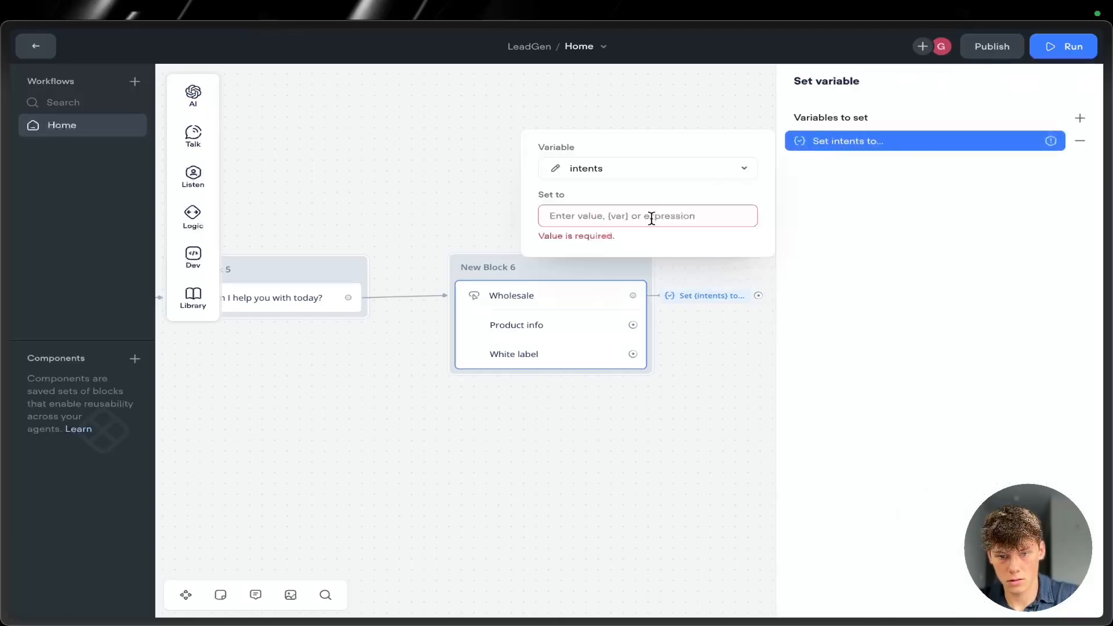
{"action": "left_click", "coordinate": [650, 216]}
{"action": "type", "text": "{"}
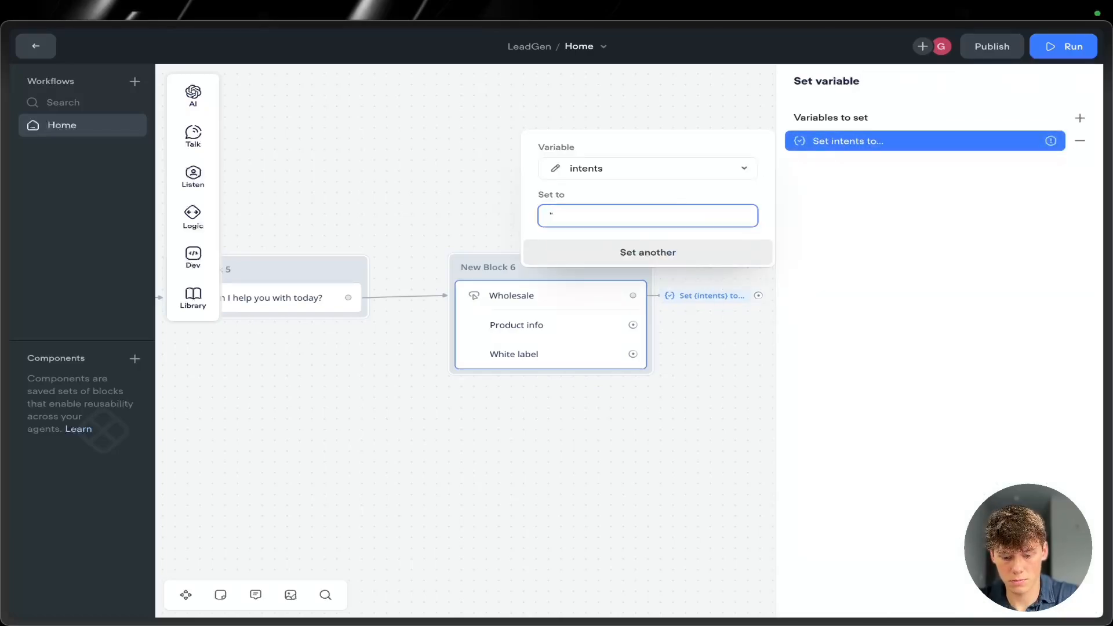
{"action": "type", "text": "w"}
{"action": "key", "text": "BackSpace"}
{"action": "type", "text": "\"who"}
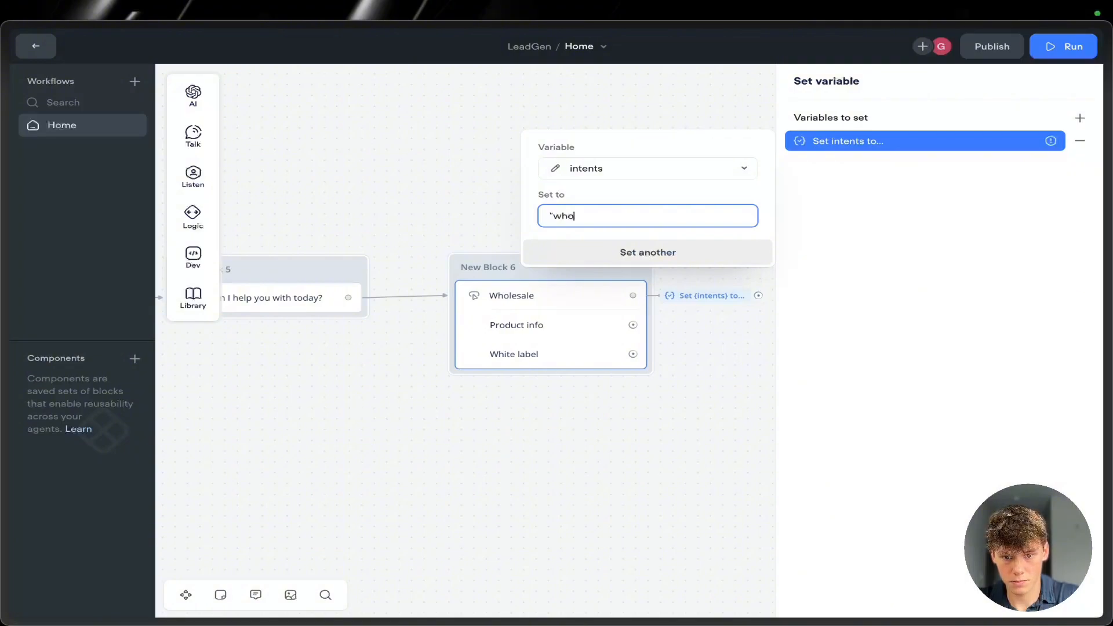
{"action": "type", "text": "lesale\""}
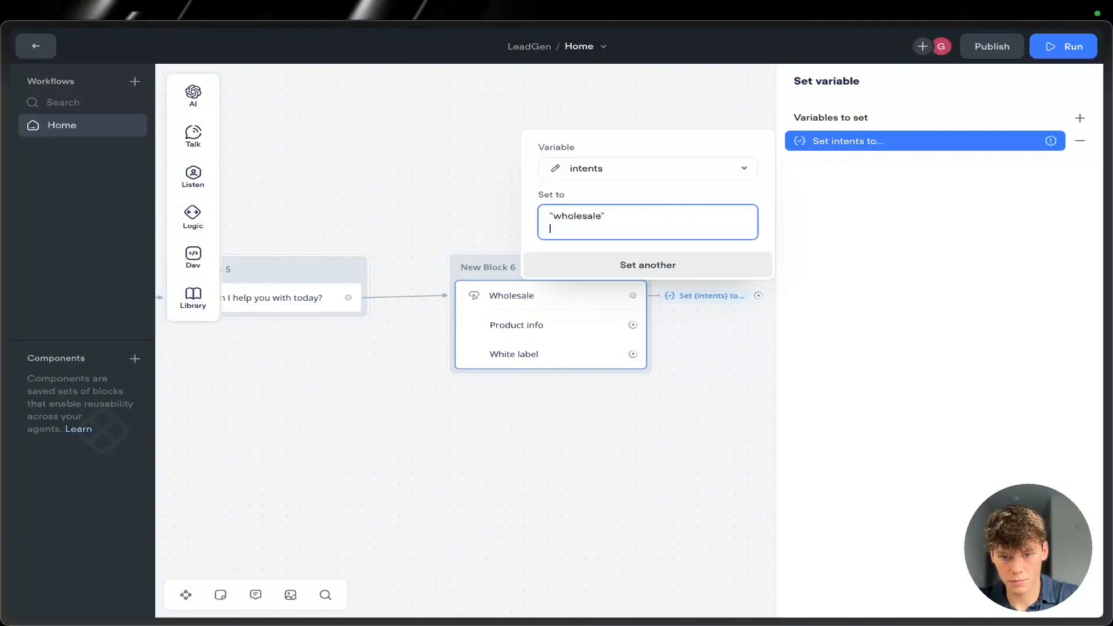
{"action": "left_click", "coordinate": [832, 211]}
{"action": "left_click", "coordinate": [636, 217]}
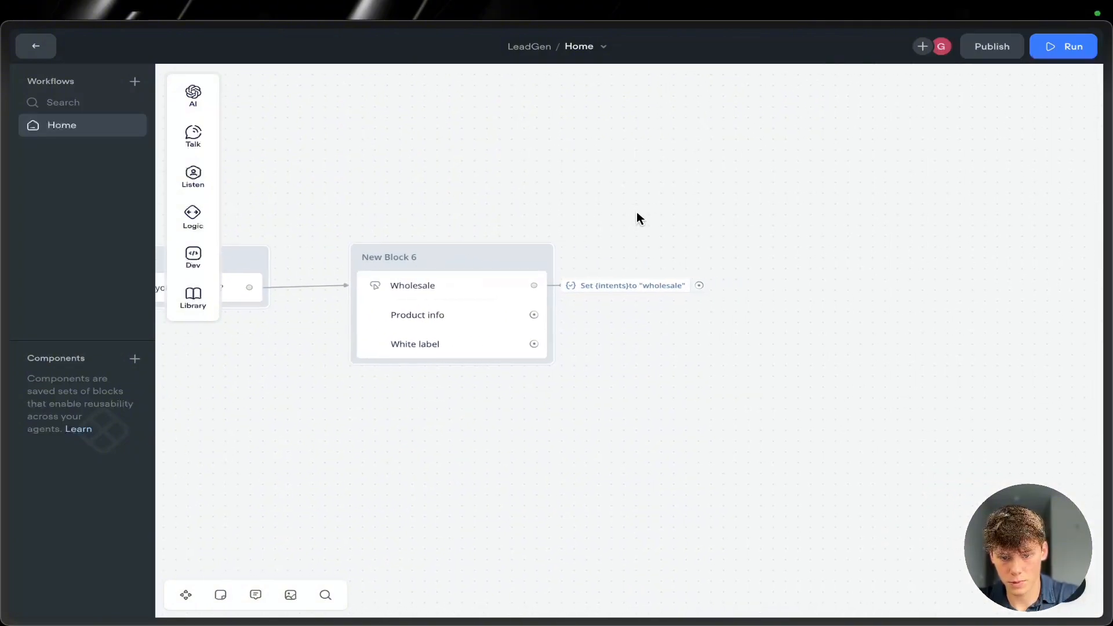
- Give the Product info button a Set variable action that sets intents to "product info"
{"action": "left_click", "coordinate": [434, 315]}
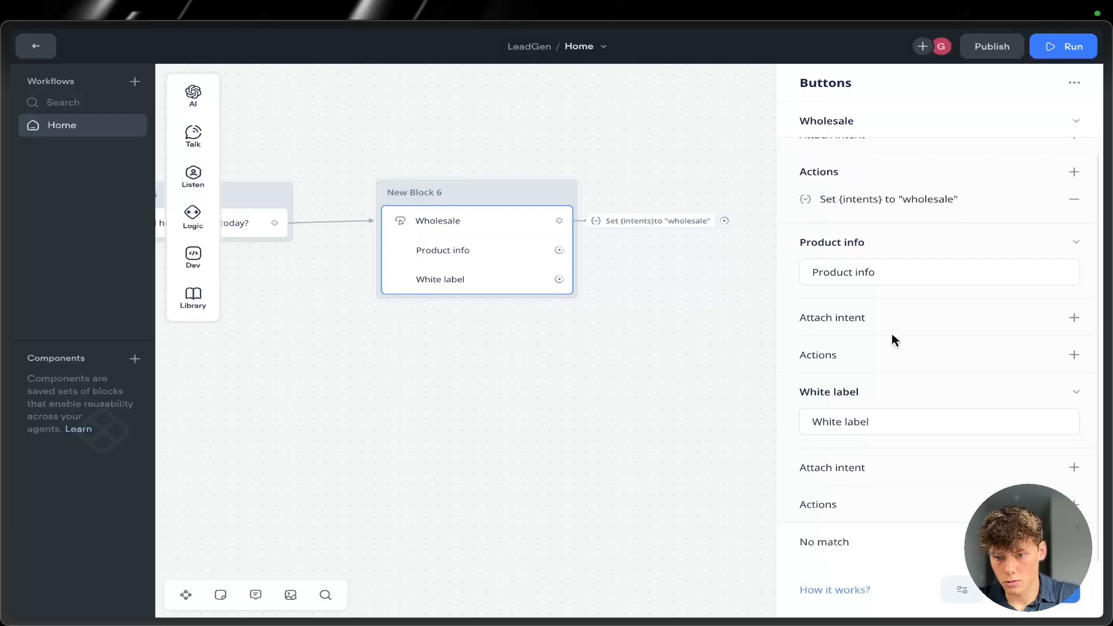
{"action": "left_click", "coordinate": [1074, 355]}
{"action": "left_click", "coordinate": [1023, 471]}
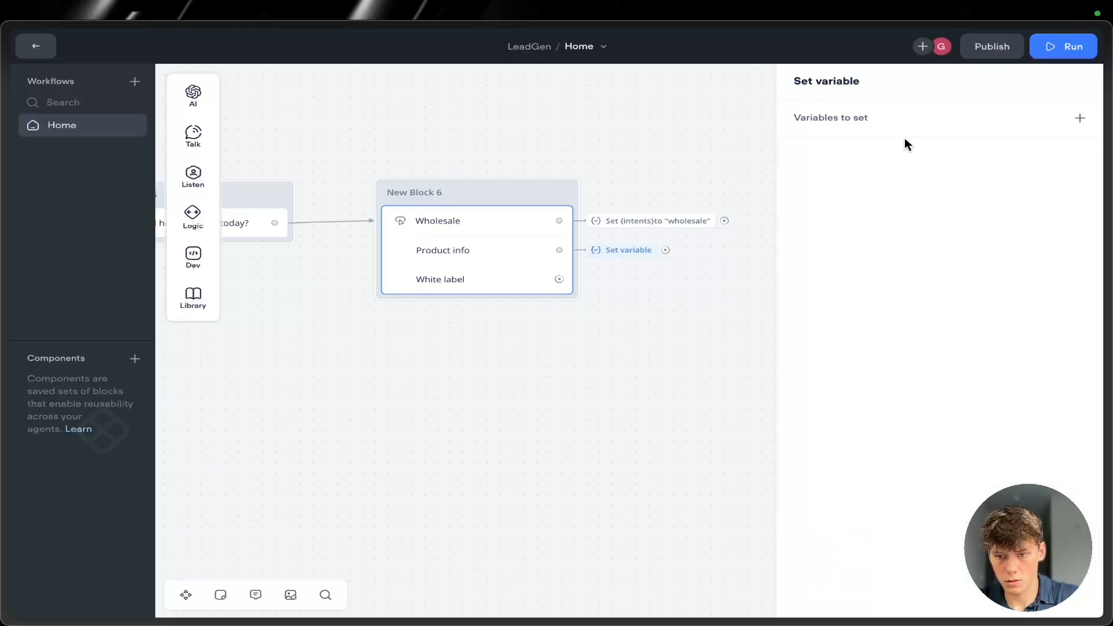
{"action": "left_click", "coordinate": [904, 117]}
{"action": "left_click", "coordinate": [680, 183]}
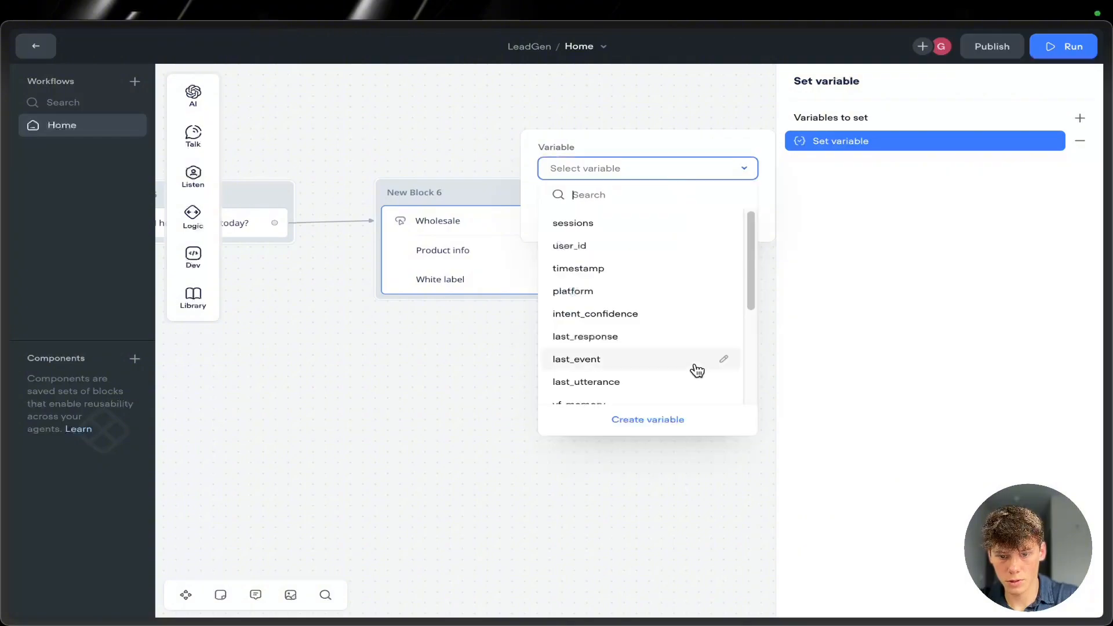
{"action": "scroll", "coordinate": [666, 367], "scroll_direction": "down", "scroll_amount": 3}
{"action": "left_click", "coordinate": [619, 297]}
{"action": "left_click", "coordinate": [598, 214]}
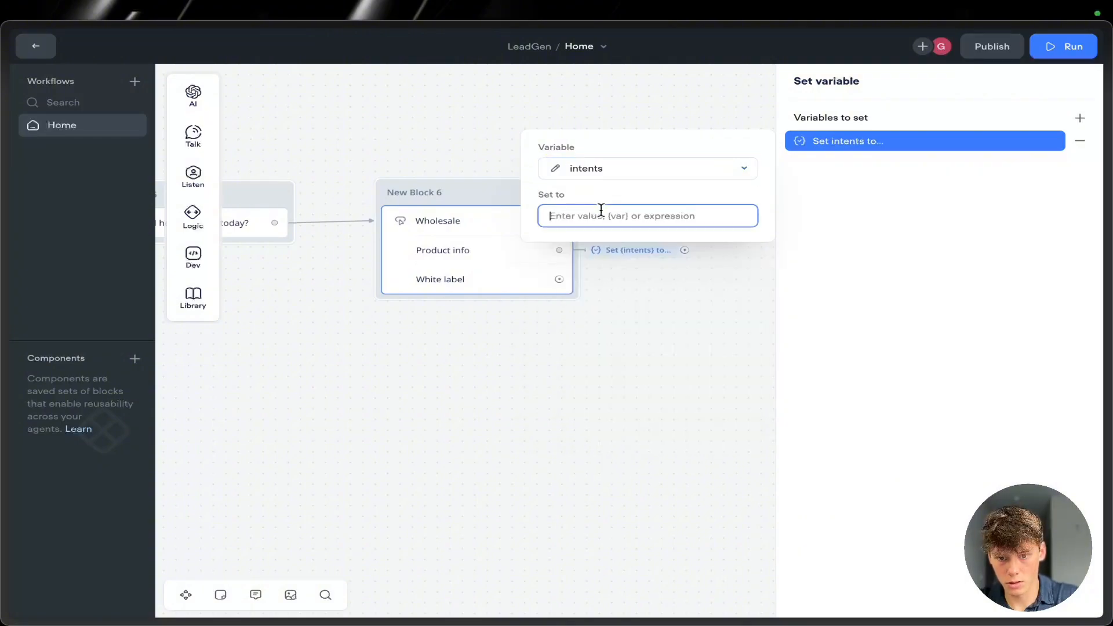
{"action": "type", "text": "\"product info\""}
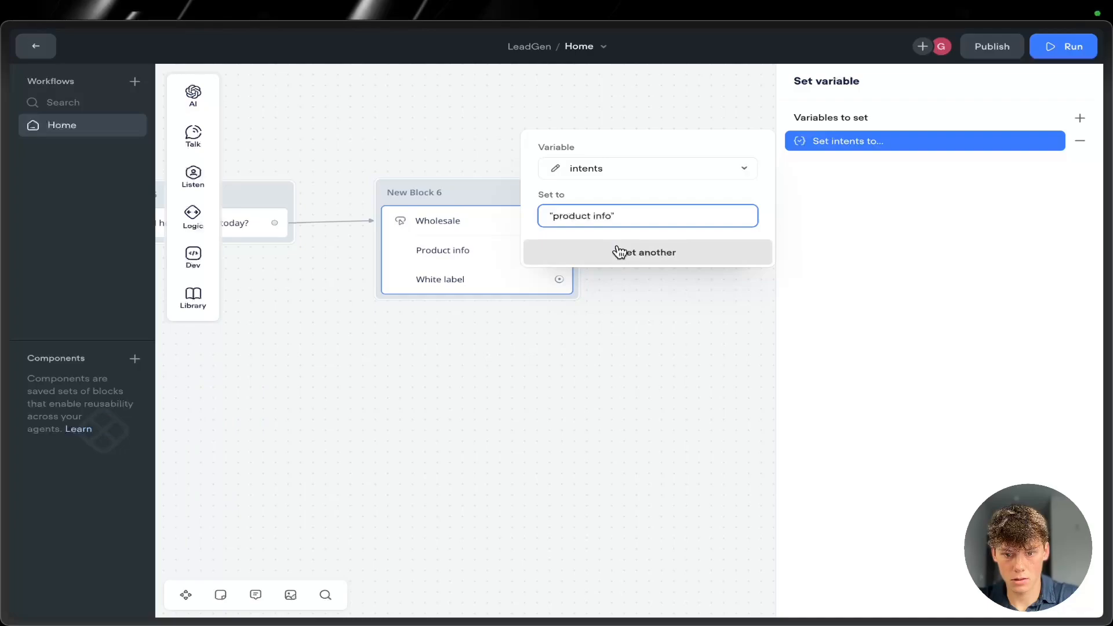
{"action": "left_click", "coordinate": [618, 290]}
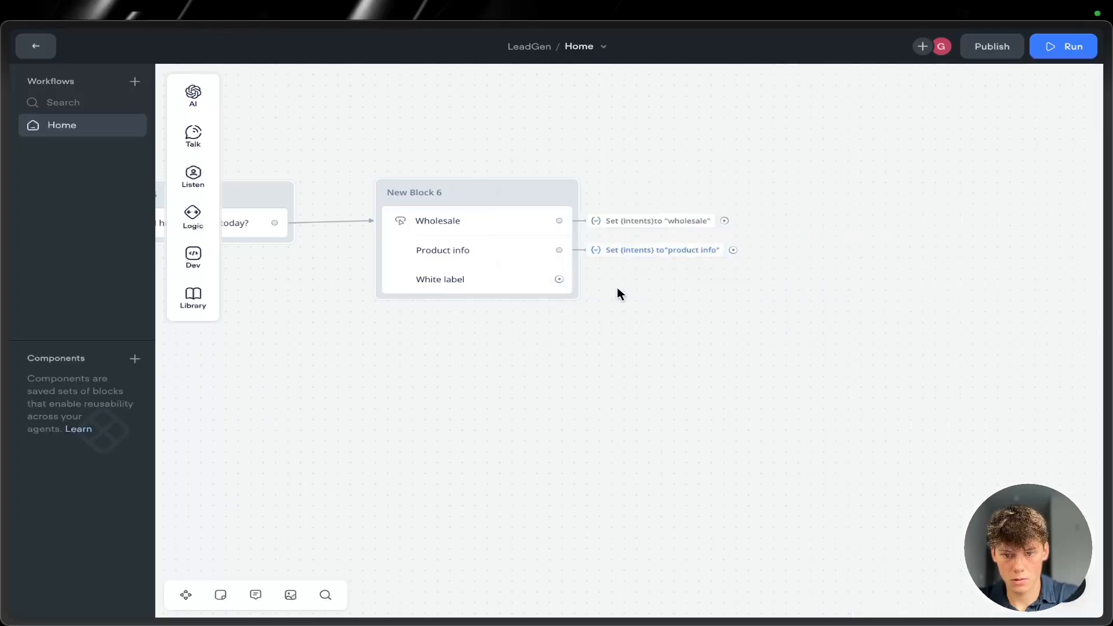
- Add a Set variable action to the White label button, leaving no intent attached
{"action": "left_click", "coordinate": [576, 278]}
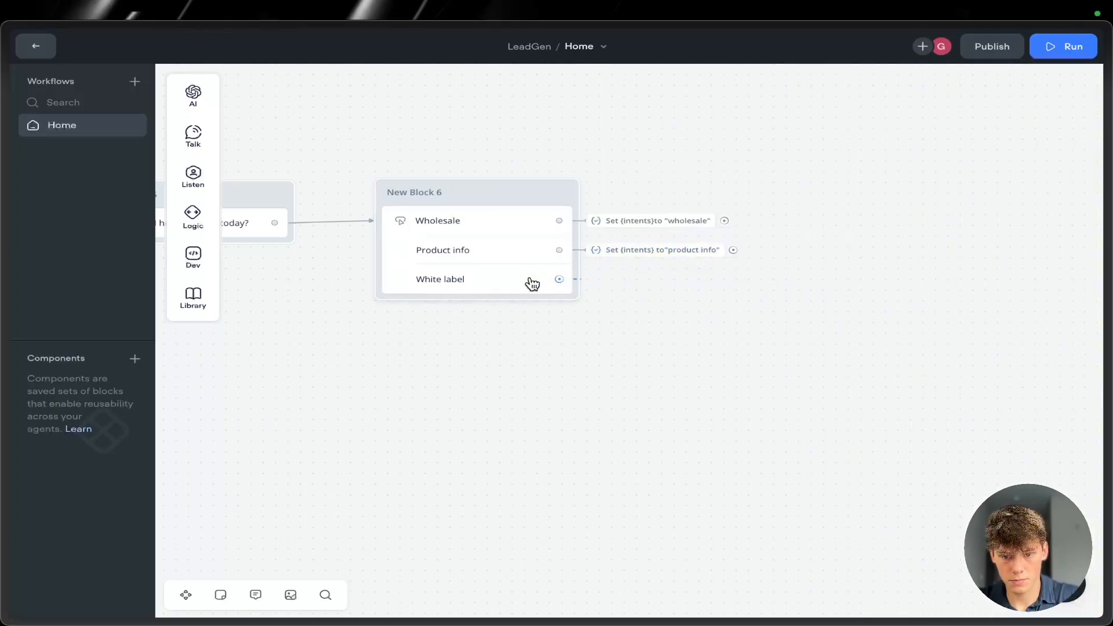
{"action": "left_click_drag", "start_coordinate": [559, 279], "coordinate": [667, 284]}
{"action": "left_click", "coordinate": [474, 280]}
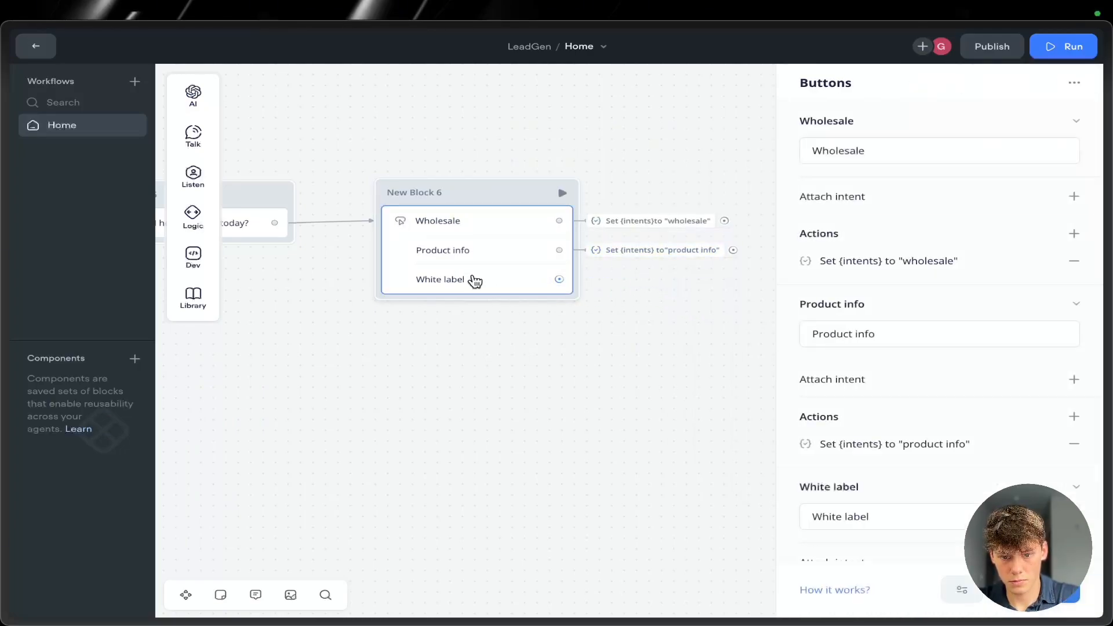
{"action": "scroll", "coordinate": [1014, 411], "scroll_direction": "down", "scroll_amount": 2}
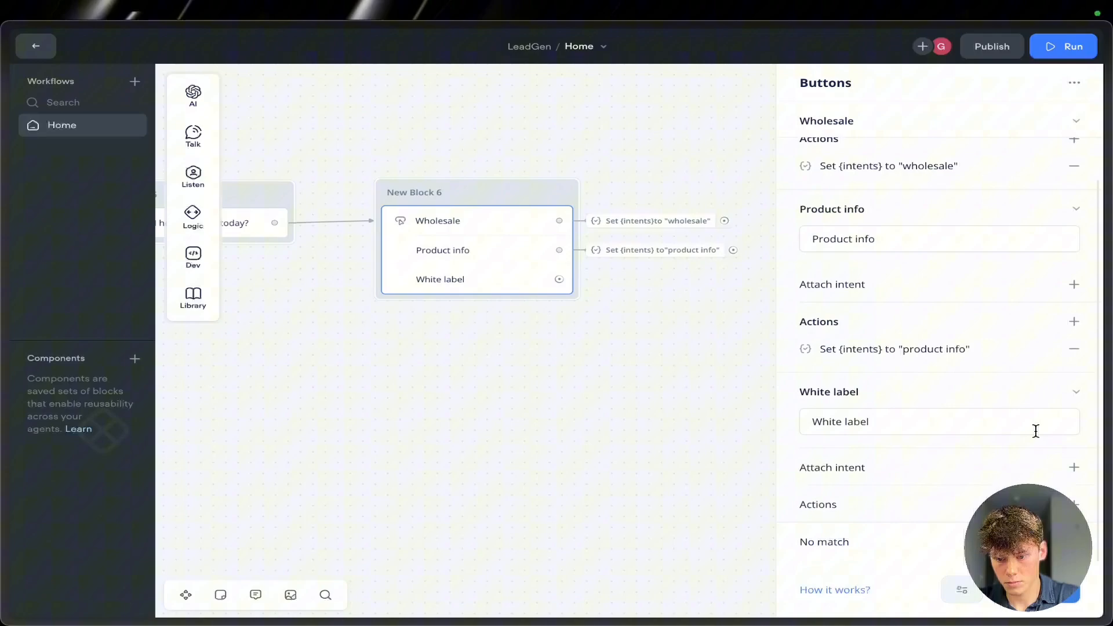
{"action": "left_click", "coordinate": [1074, 468]}
{"action": "left_click", "coordinate": [1074, 467]}
{"action": "left_click", "coordinate": [1073, 504]}
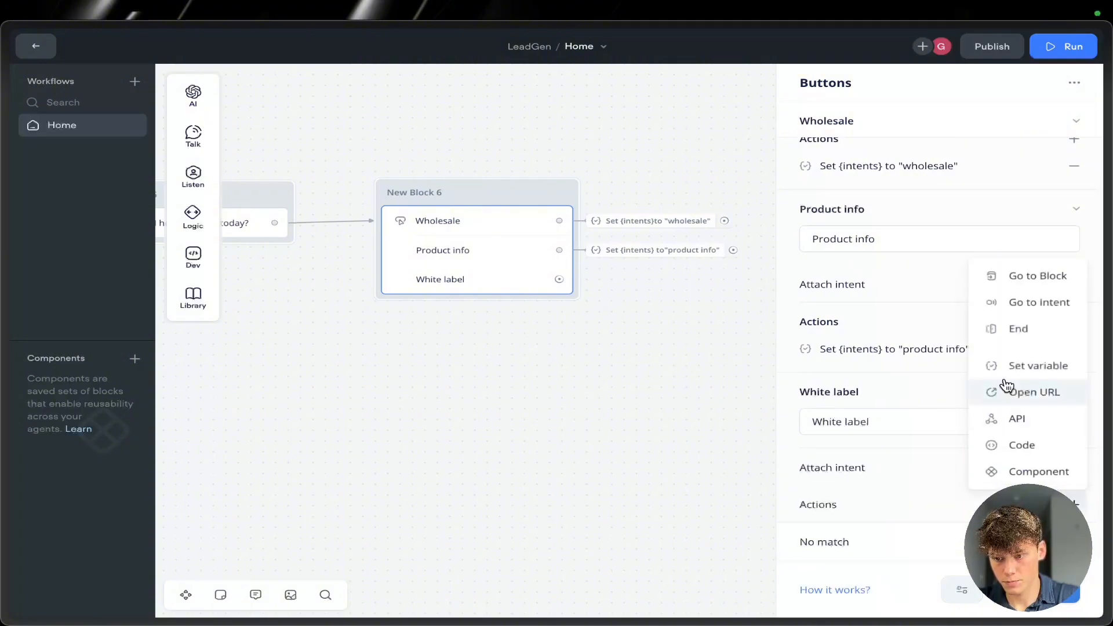
{"action": "left_click", "coordinate": [1031, 366]}
- Choose the intents variable for the White label button's action and set its value to "white label"
{"action": "left_click", "coordinate": [828, 143]}
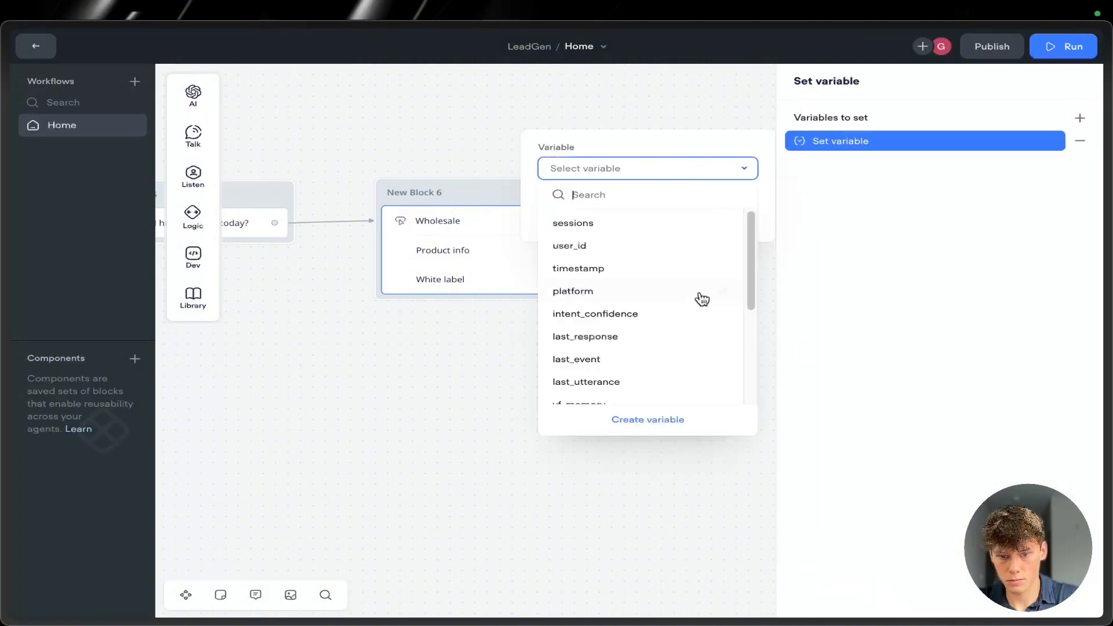
{"action": "scroll", "coordinate": [694, 308], "scroll_direction": "down", "scroll_amount": 3}
{"action": "left_click", "coordinate": [628, 345]}
{"action": "left_click", "coordinate": [638, 219]}
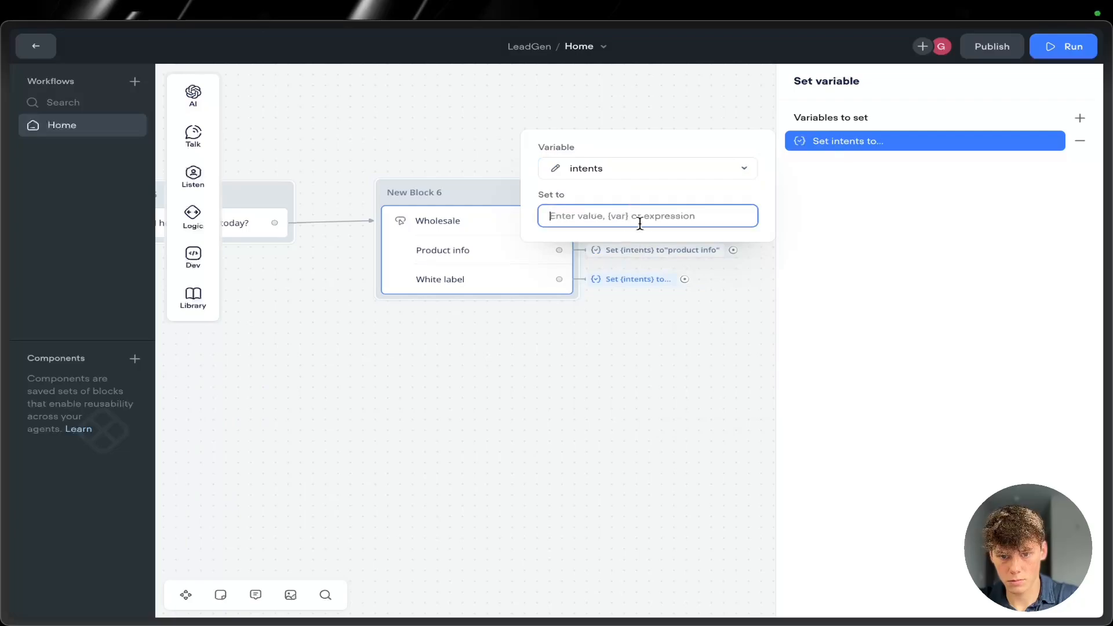
{"action": "type", "text": "\"white label\""}
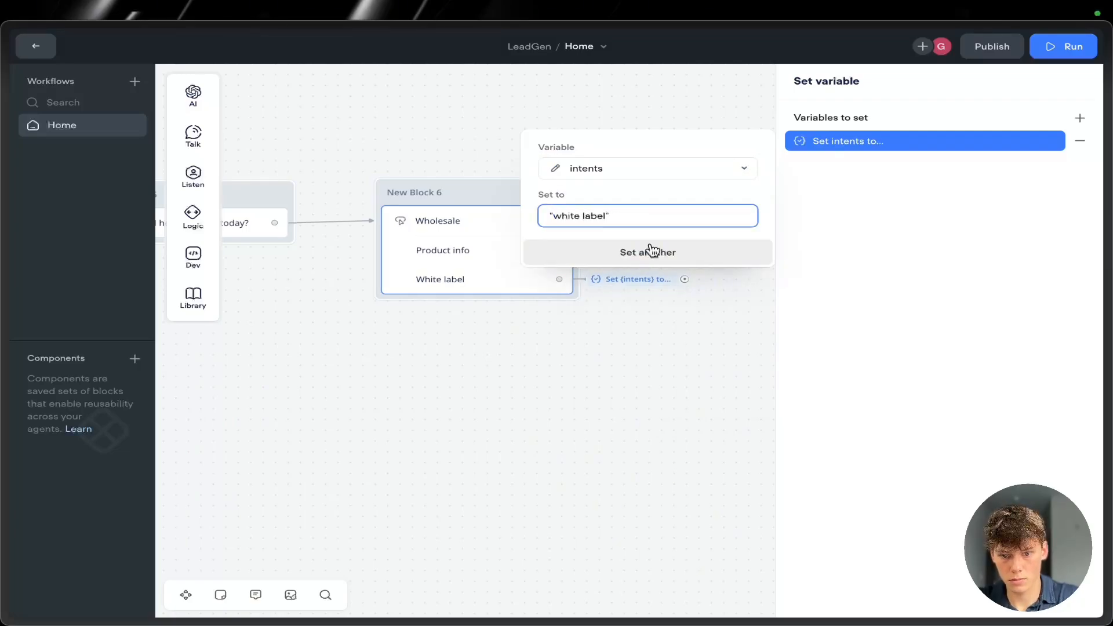
{"action": "left_click", "coordinate": [670, 328]}
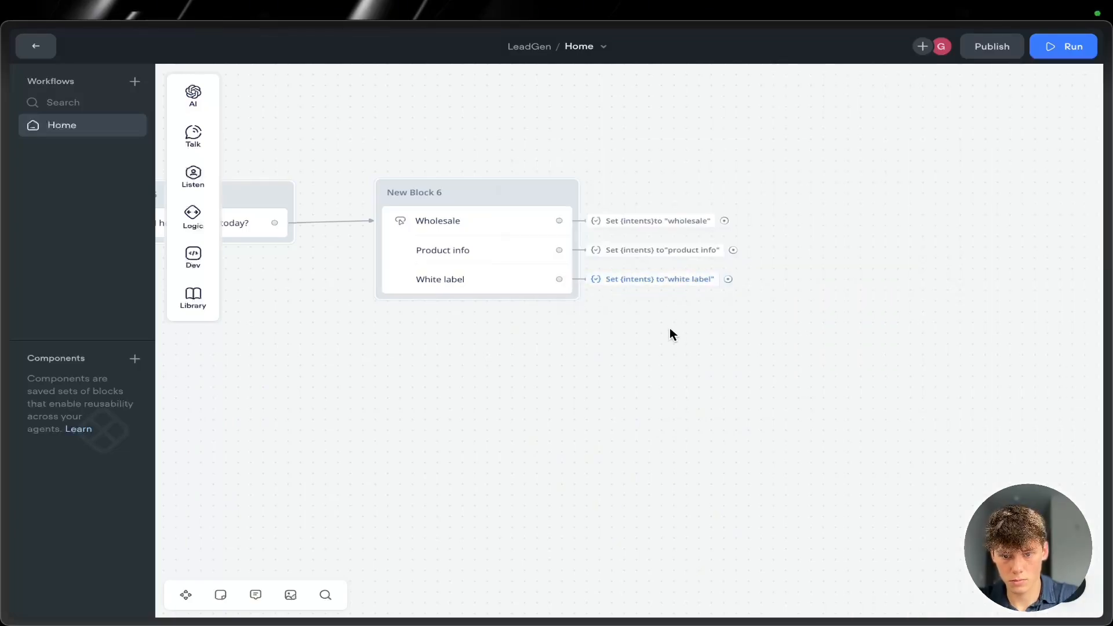
{"action": "left_click_drag", "start_coordinate": [546, 213], "coordinate": [691, 313]}
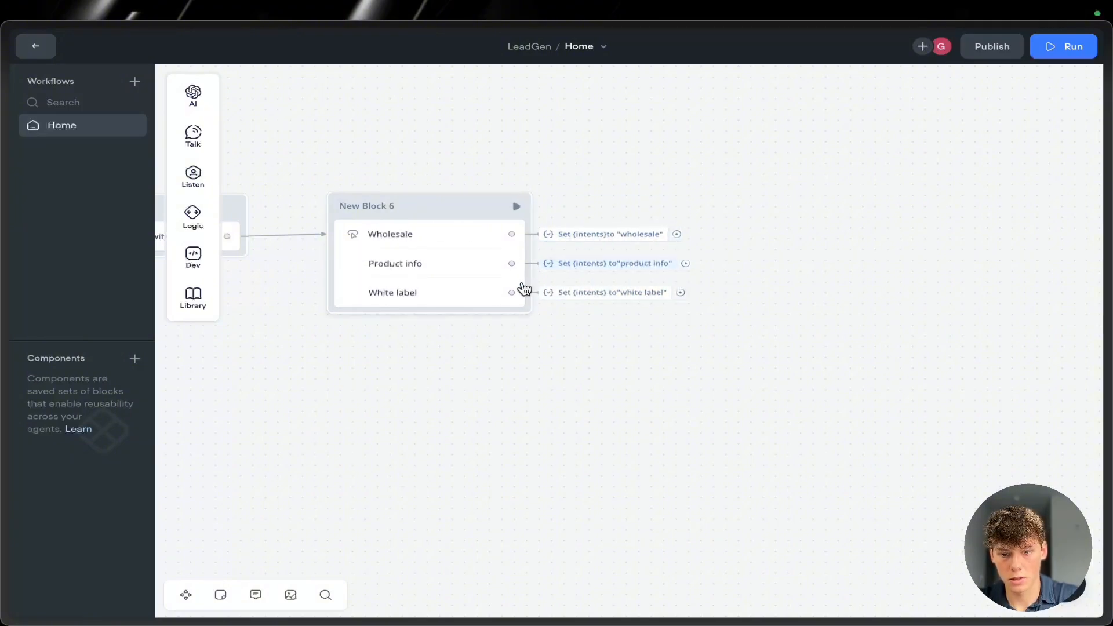
{"action": "scroll", "coordinate": [648, 330], "scroll_direction": "right", "scroll_amount": 1}
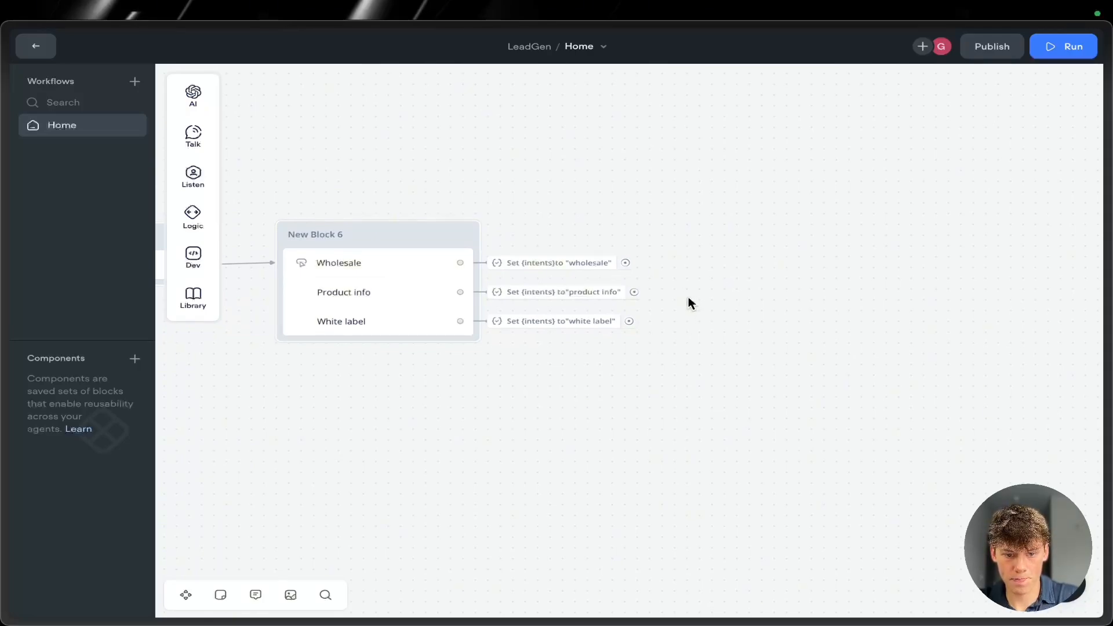
{"action": "scroll", "coordinate": [685, 277], "scroll_direction": "left", "scroll_amount": 6}
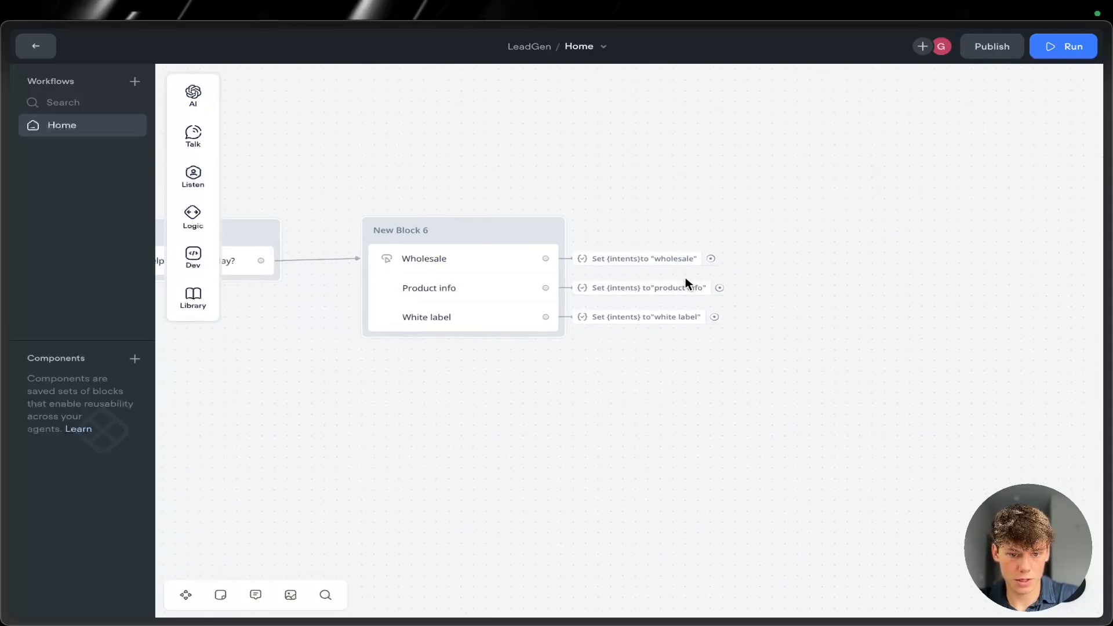
- Add an API block after the Wholesale button's Set action and connect the Product info and White label actions to it
{"action": "scroll", "coordinate": [685, 277], "scroll_direction": "down", "scroll_amount": 2}
{"action": "scroll", "coordinate": [685, 280], "scroll_direction": "left", "scroll_amount": 6}
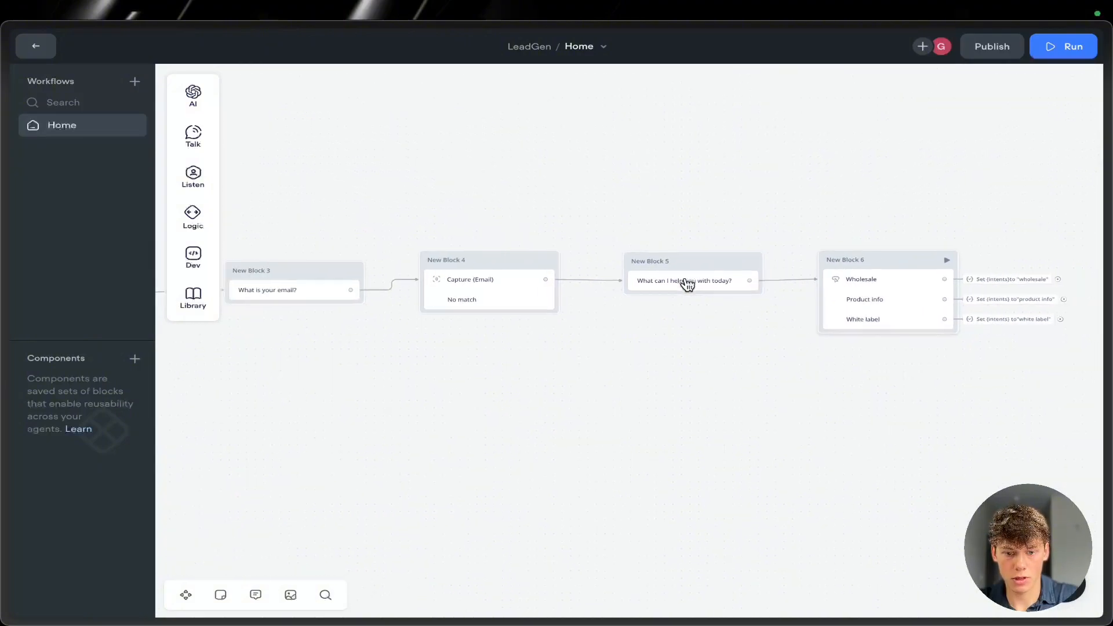
{"action": "left_click_drag", "start_coordinate": [286, 230], "coordinate": [951, 336]}
{"action": "left_click", "coordinate": [950, 363]}
{"action": "scroll", "coordinate": [951, 364], "scroll_direction": "right", "scroll_amount": 5}
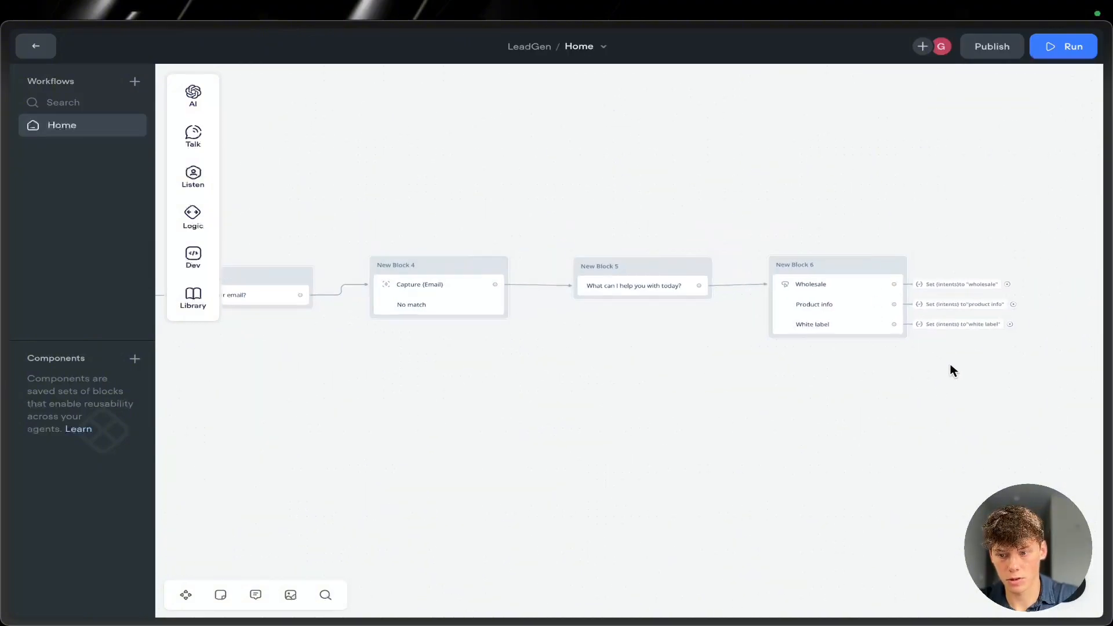
{"action": "scroll", "coordinate": [748, 298], "scroll_direction": "up", "scroll_amount": 5}
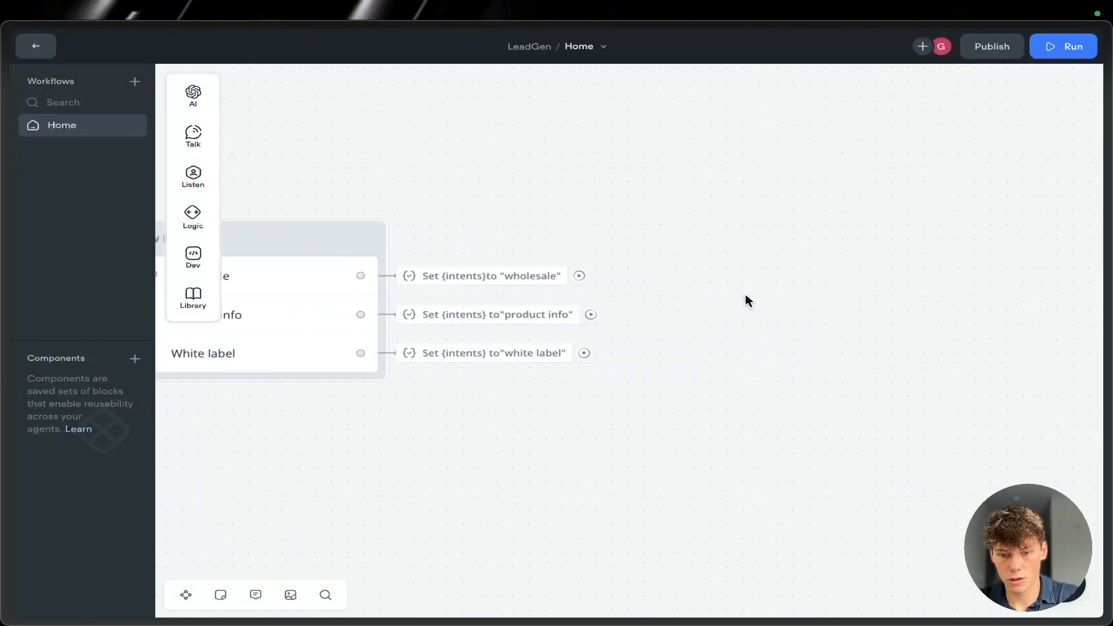
{"action": "left_click_drag", "start_coordinate": [565, 275], "coordinate": [702, 256]}
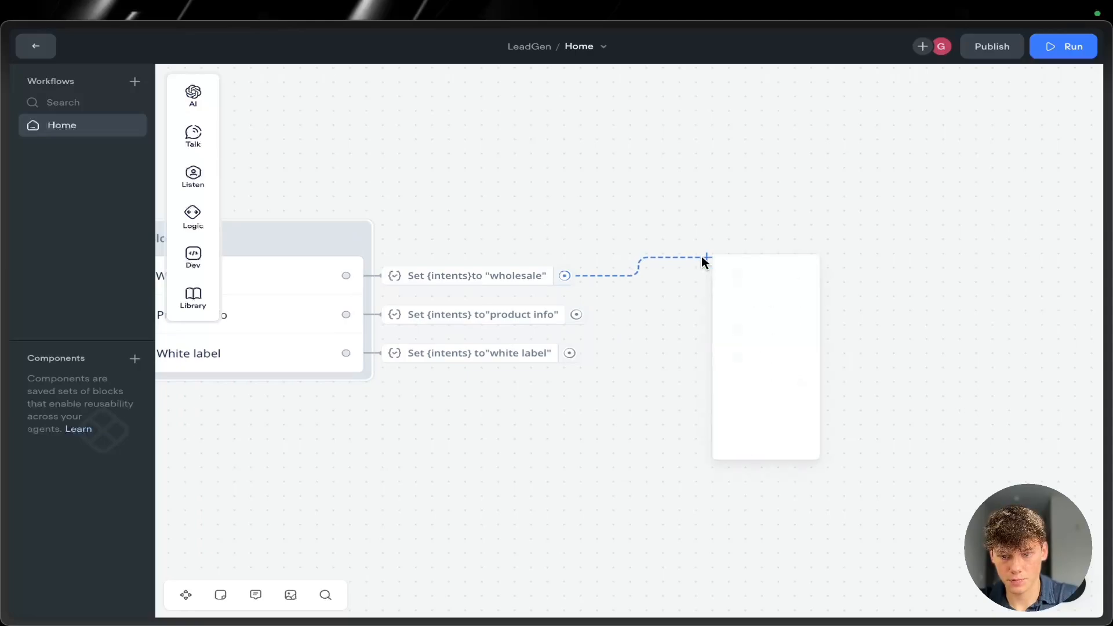
{"action": "mouse_move", "coordinate": [746, 300]}
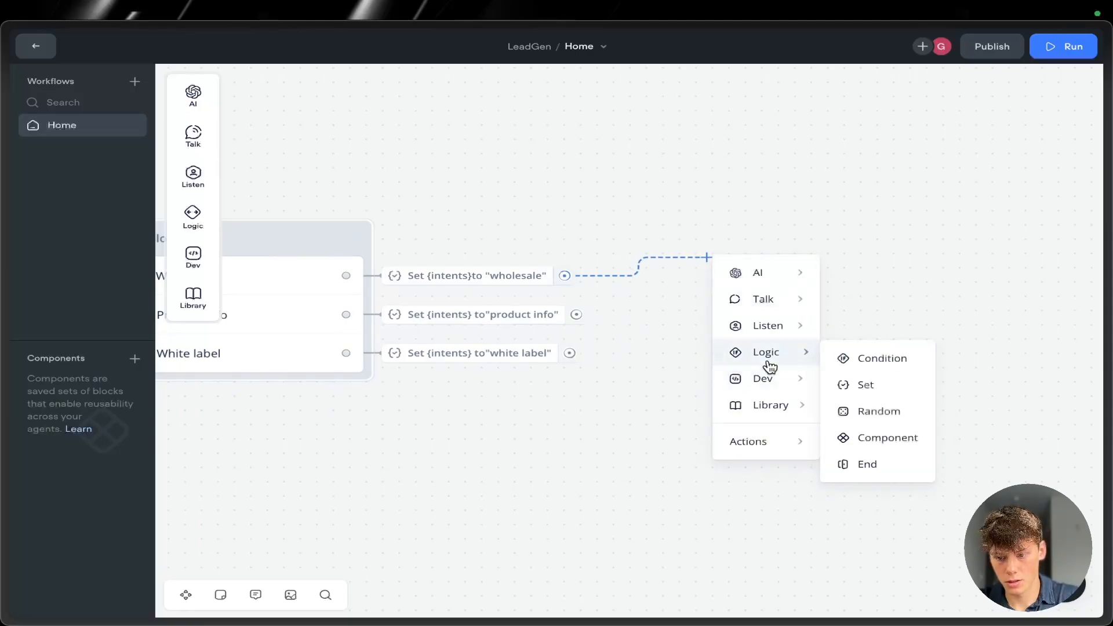
{"action": "mouse_move", "coordinate": [777, 385]}
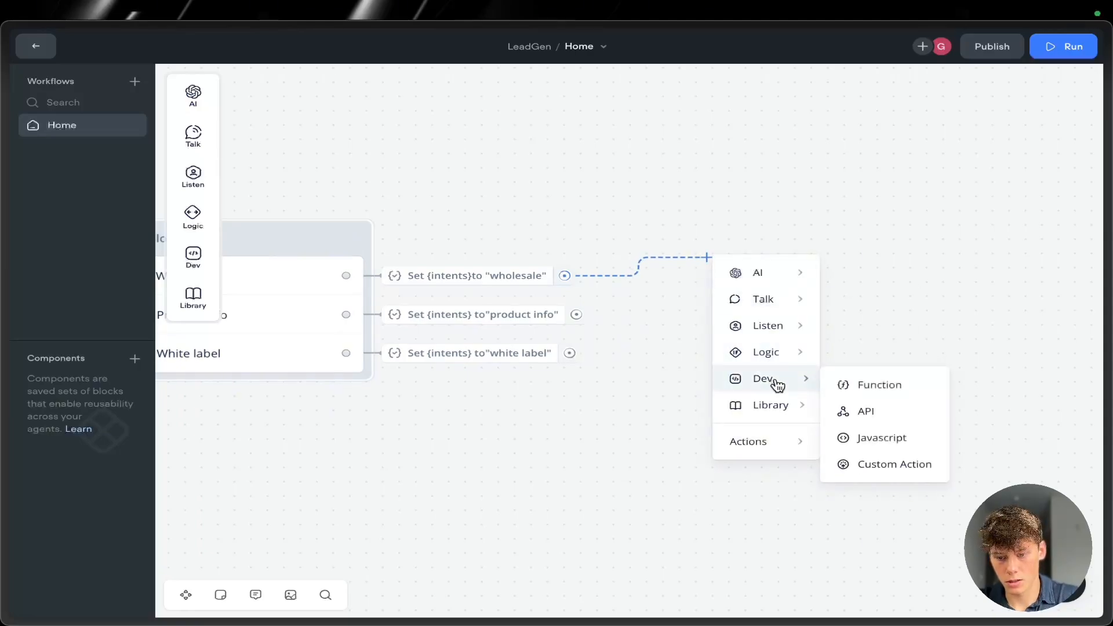
{"action": "left_click", "coordinate": [864, 412]}
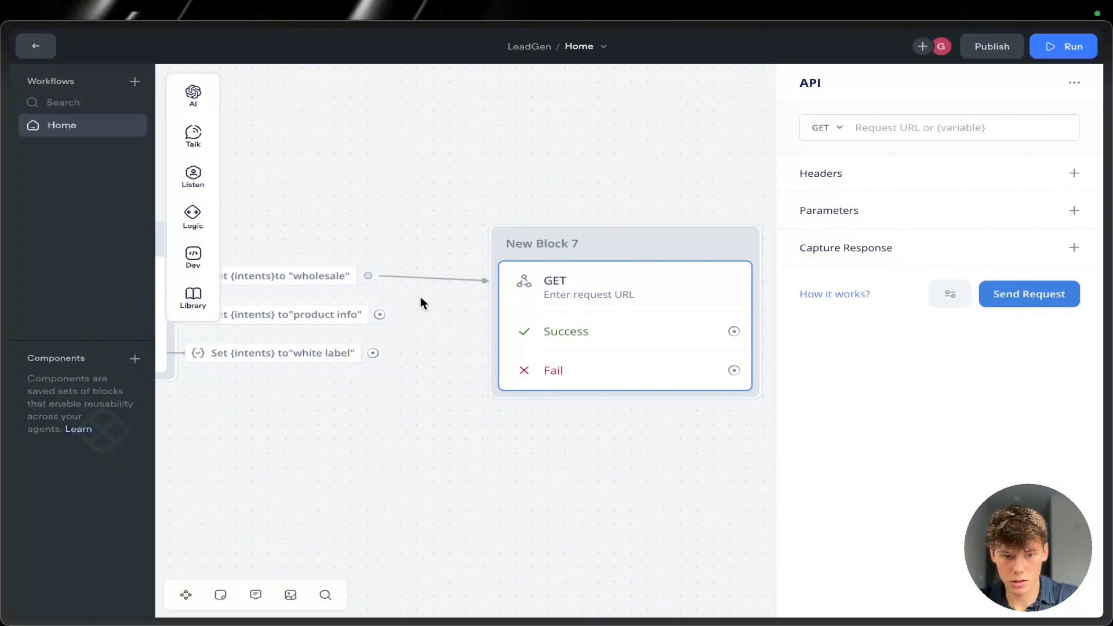
{"action": "left_click_drag", "start_coordinate": [475, 258], "coordinate": [481, 262]}
{"action": "left_click_drag", "start_coordinate": [373, 352], "coordinate": [490, 247]}
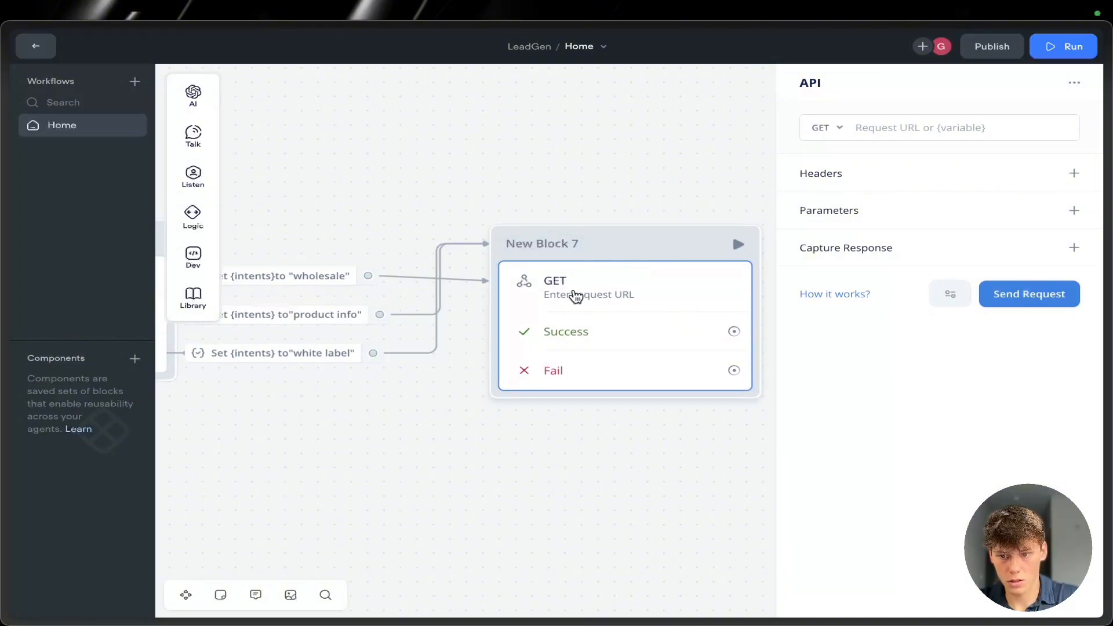
- Set the API block's request method to POST
{"action": "left_click", "coordinate": [828, 128]}
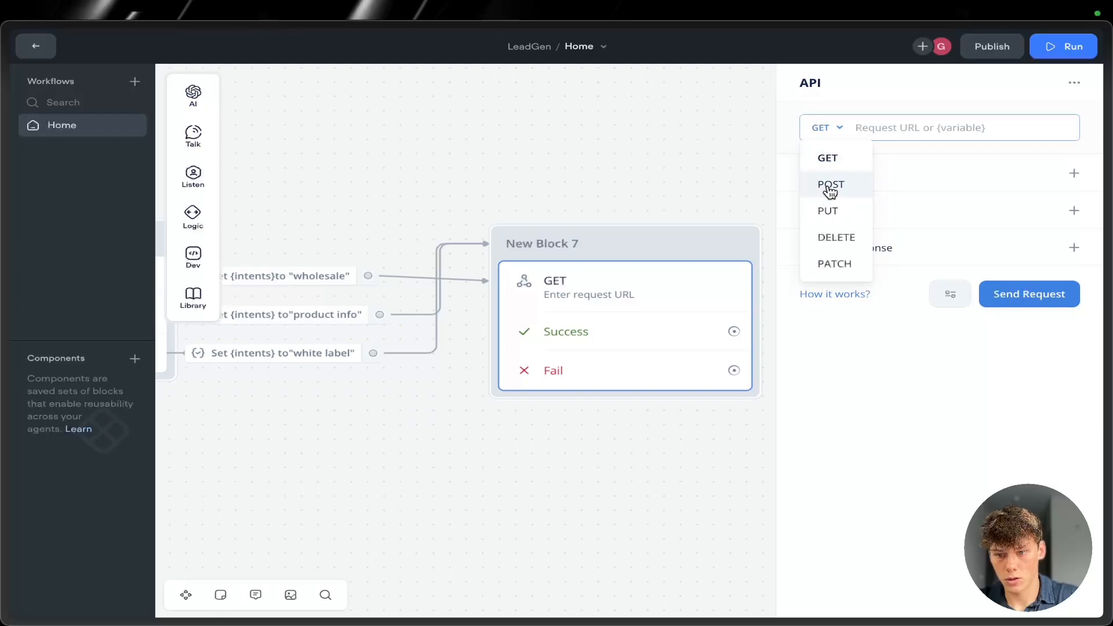
{"action": "left_click", "coordinate": [830, 185]}
{"action": "left_click", "coordinate": [834, 123]}
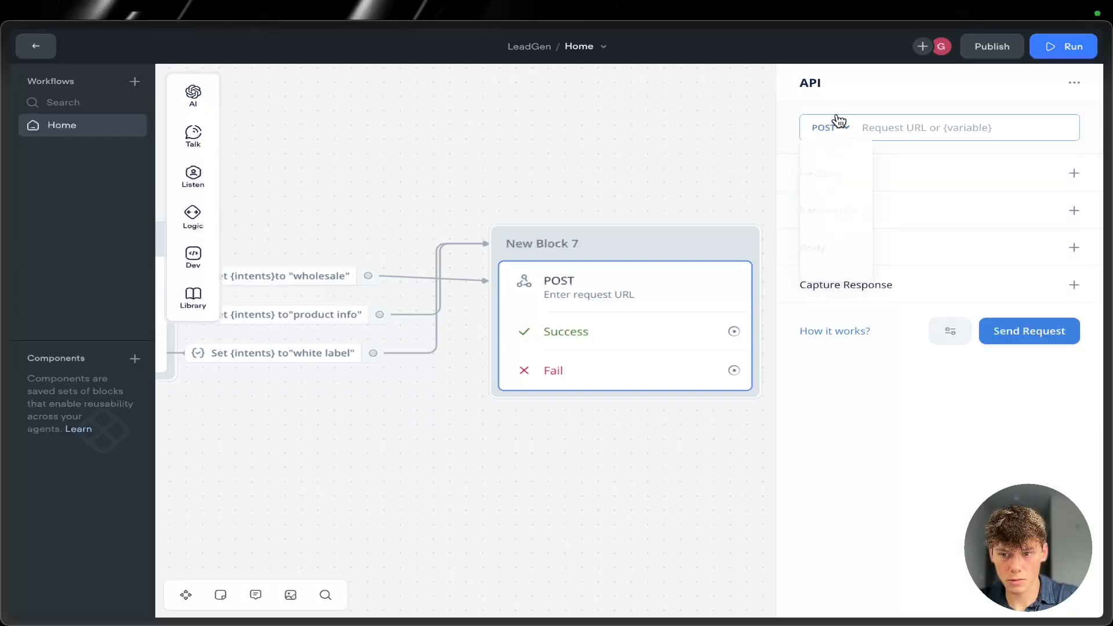
{"action": "left_click", "coordinate": [837, 104]}
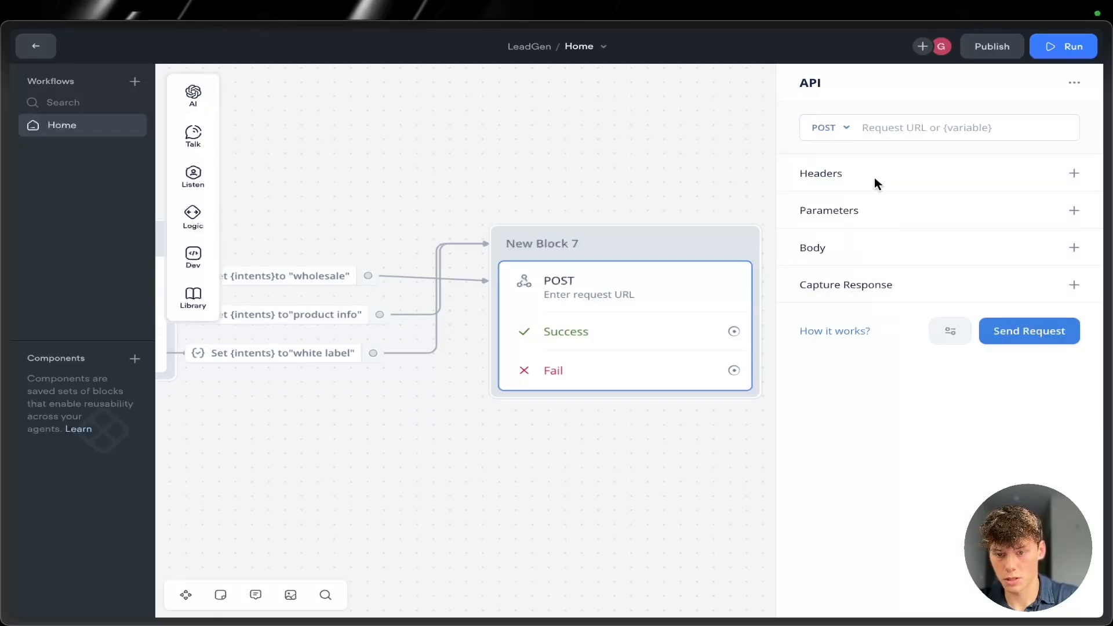
{"action": "left_click", "coordinate": [872, 128]}
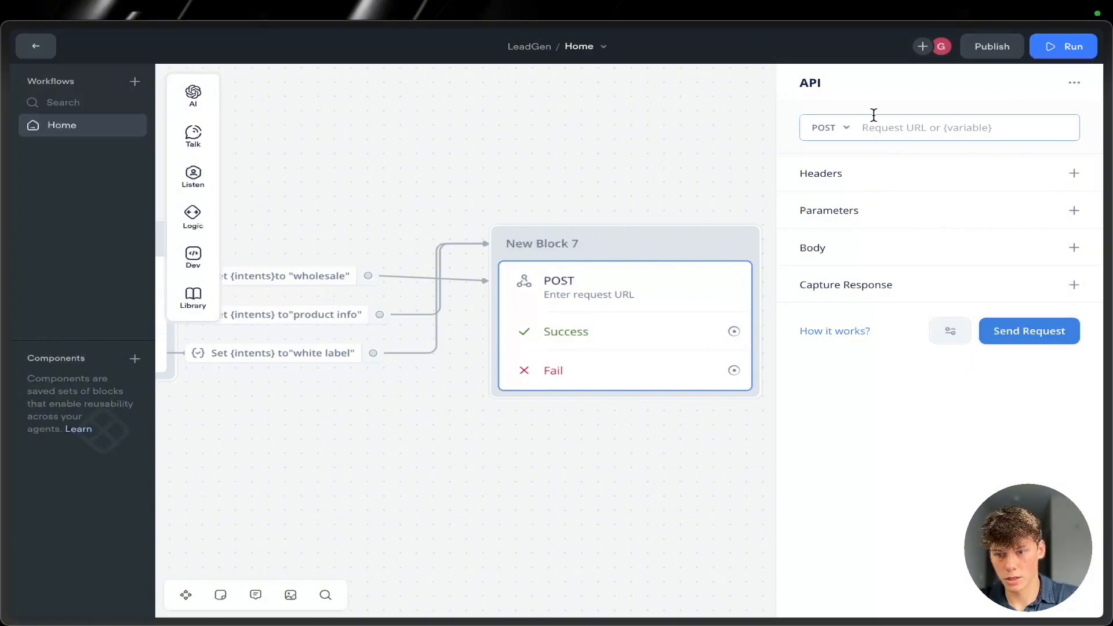
{"action": "left_click", "coordinate": [961, 239]}
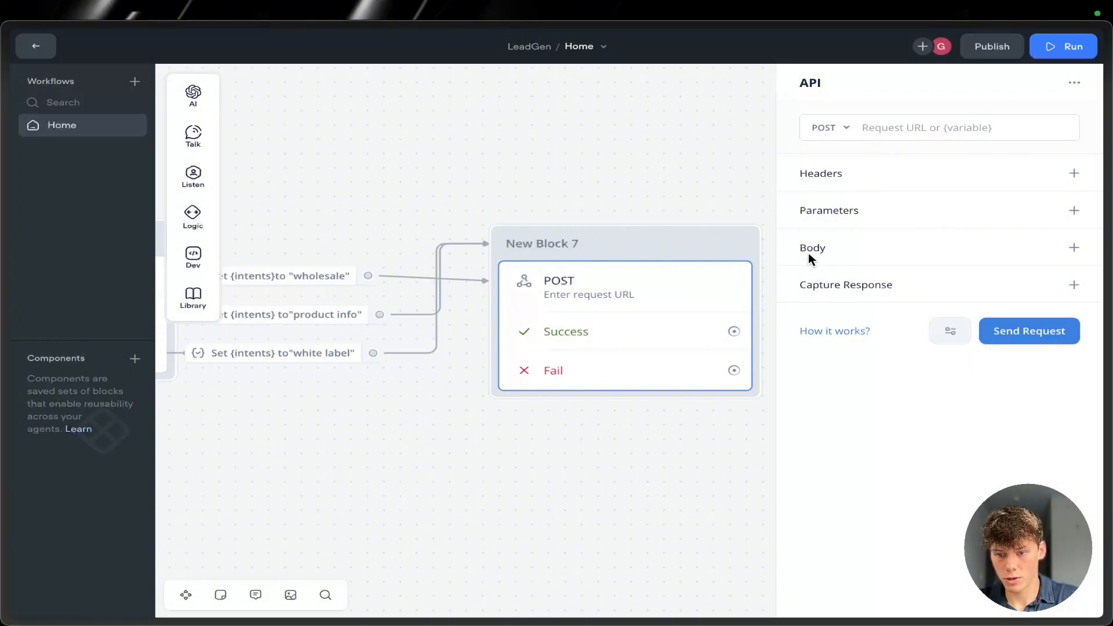
- Add a form data entry to the request body with the key "name"
{"action": "left_click", "coordinate": [1074, 247]}
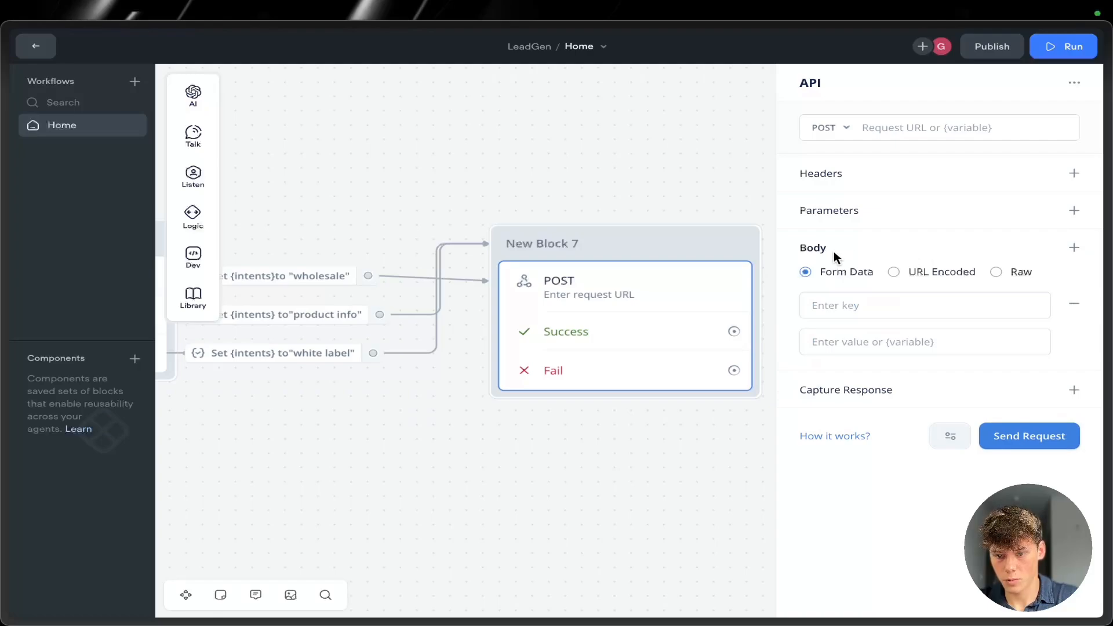
{"action": "left_click", "coordinate": [866, 313]}
{"action": "type", "text": "name"}
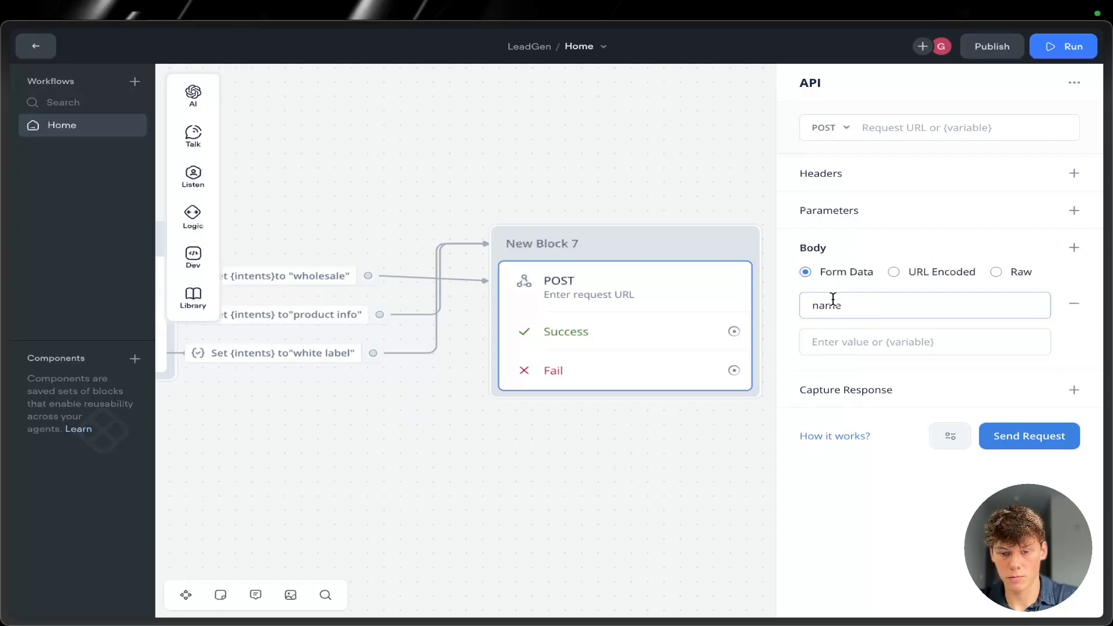
- Set the value of the name body entry to the {Name} variable
{"action": "left_click", "coordinate": [840, 347]}
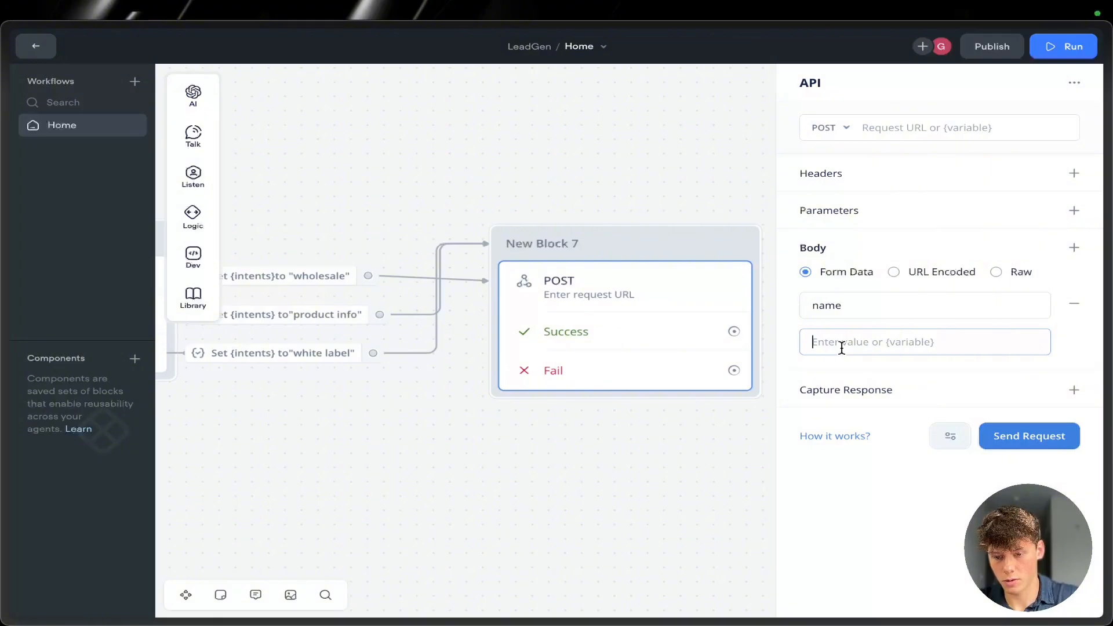
{"action": "type", "text": "{Name"}
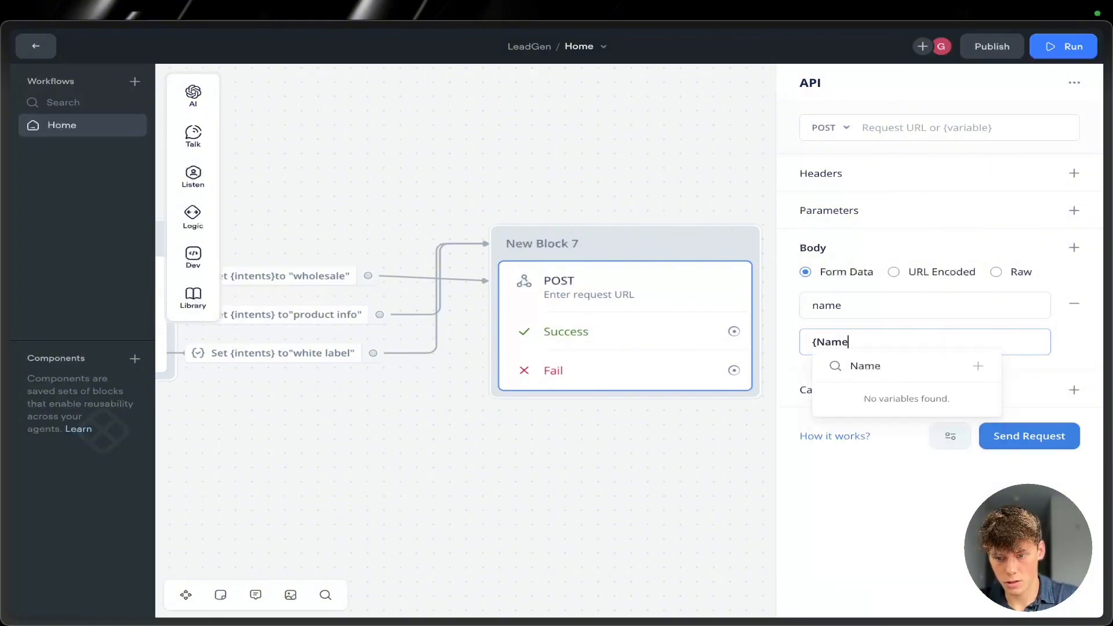
{"action": "key", "text": "BackSpace"}
{"action": "key", "text": "BackSpace"}
{"action": "key", "text": "BackSpace"}
{"action": "key", "text": "BackSpace"}
{"action": "key", "text": "BackSpace"}
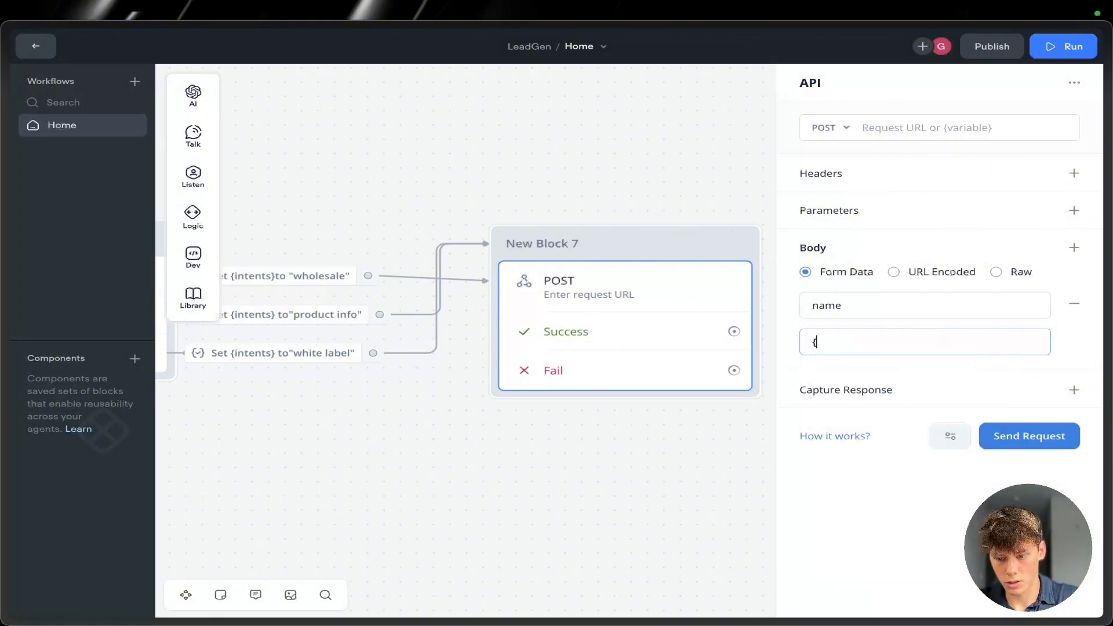
{"action": "type", "text": "{"}
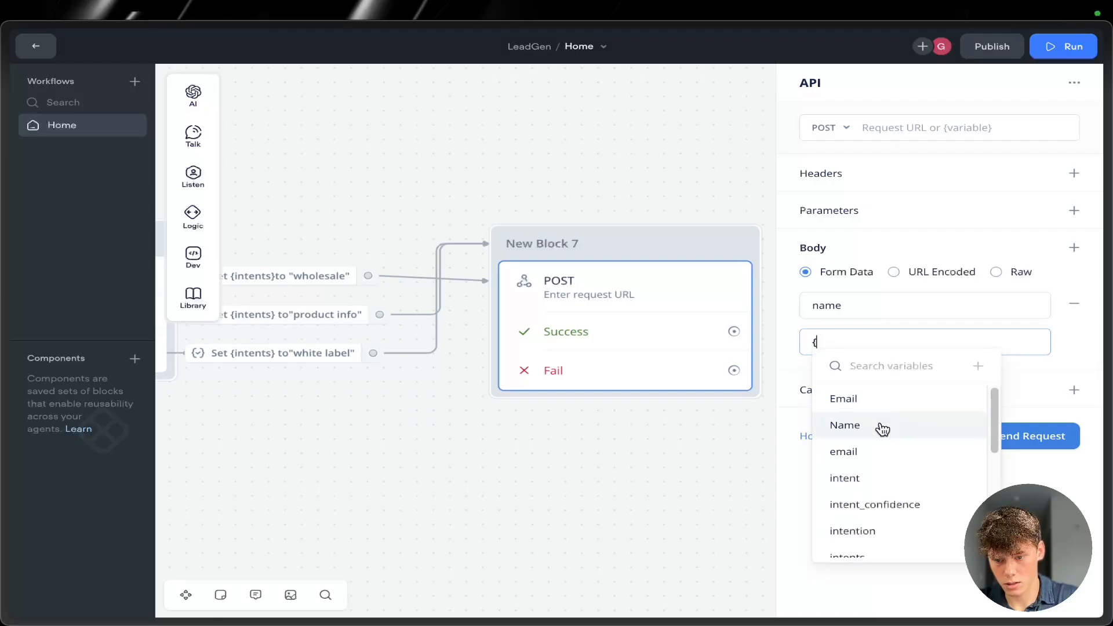
{"action": "left_click", "coordinate": [879, 427]}
{"action": "left_click", "coordinate": [845, 386]}
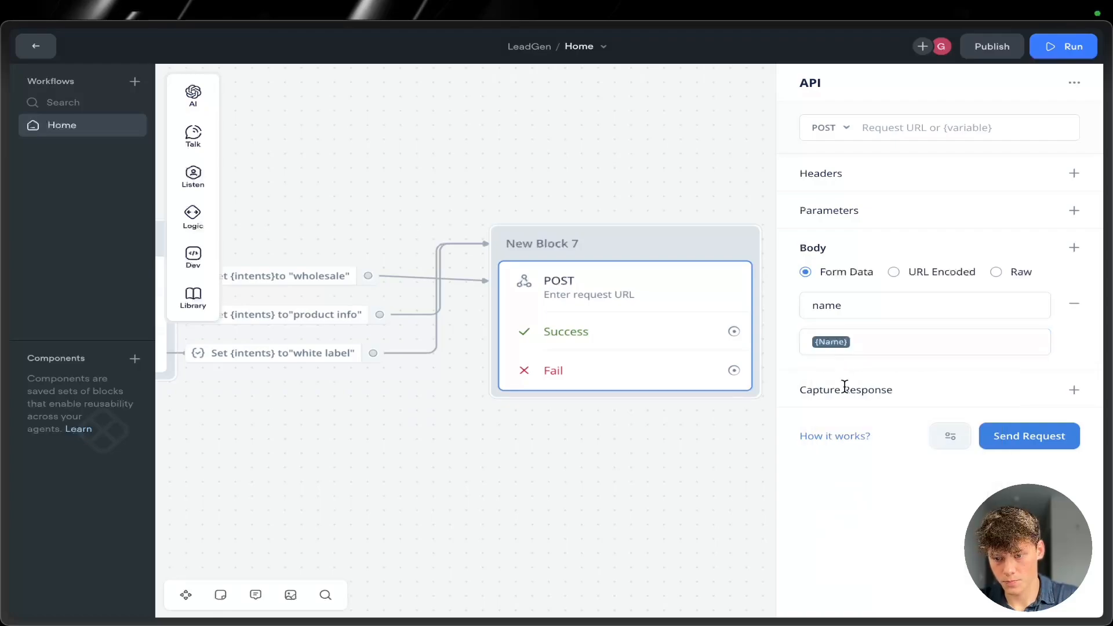
{"action": "left_click", "coordinate": [848, 309]}
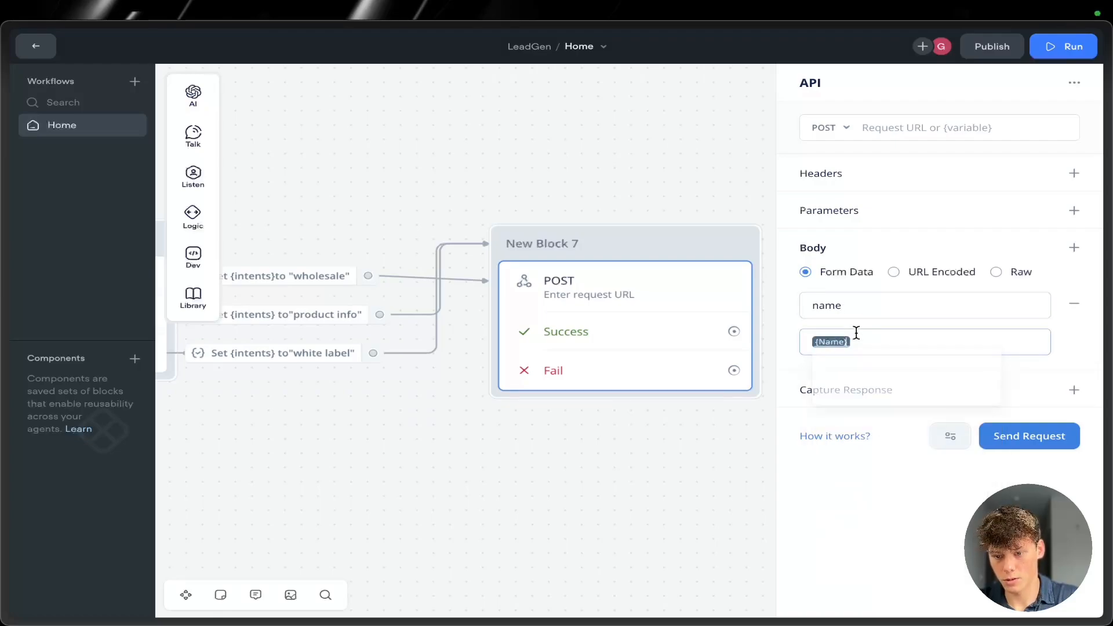
{"action": "left_click", "coordinate": [875, 348]}
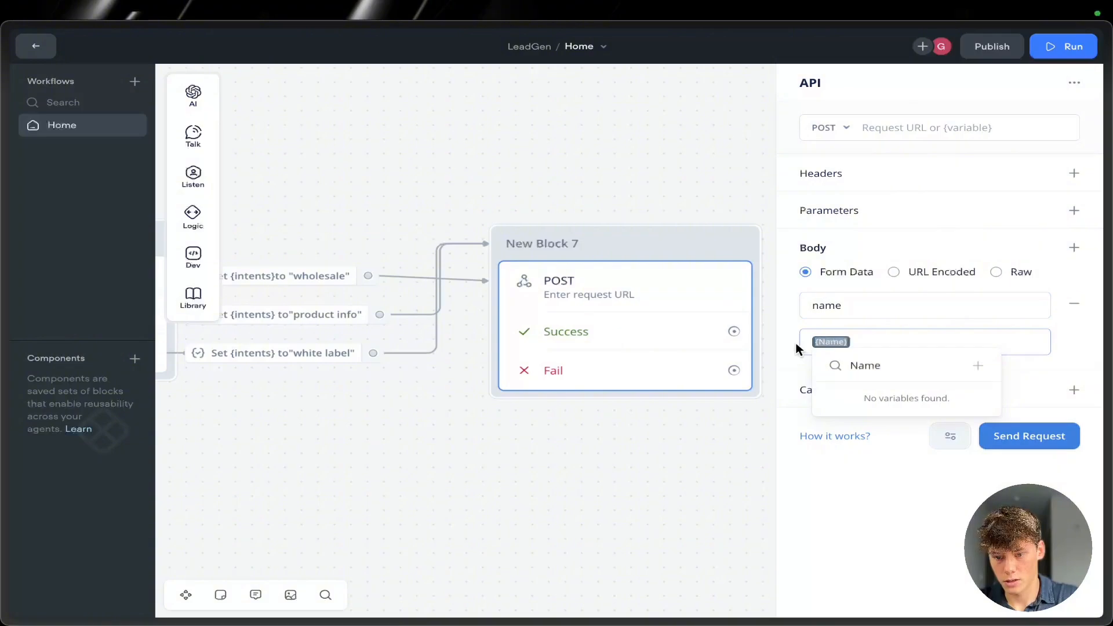
{"action": "left_click", "coordinate": [862, 303]}
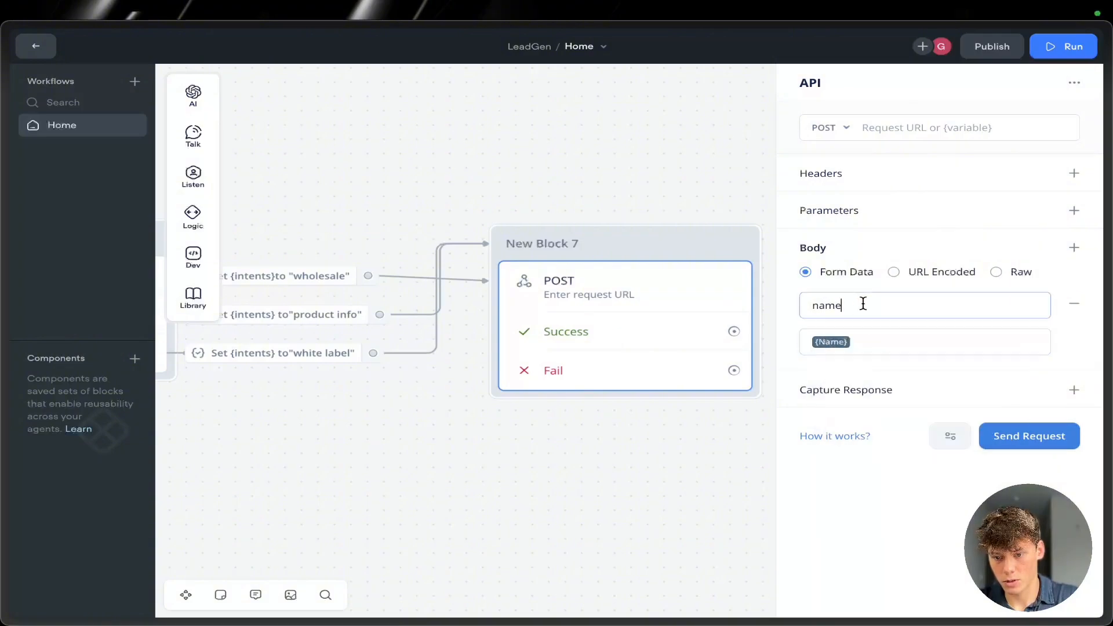
{"action": "left_click_drag", "start_coordinate": [862, 303], "coordinate": [809, 304]}
{"action": "left_click", "coordinate": [858, 304]}
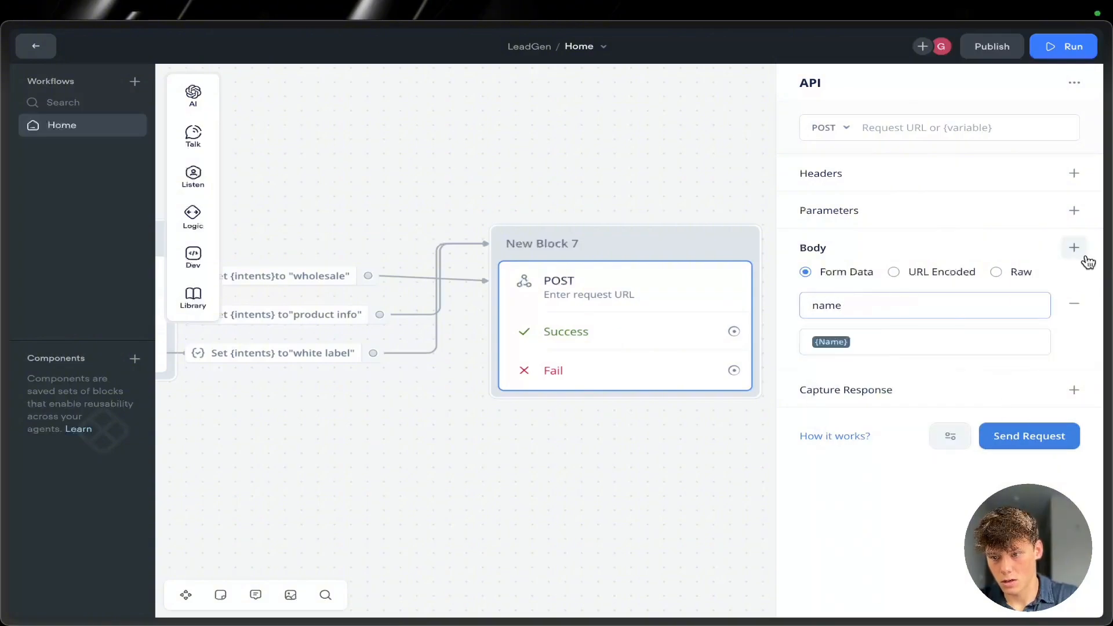
- Add two more empty key-value entries to the request body
{"action": "left_click", "coordinate": [1077, 250]}
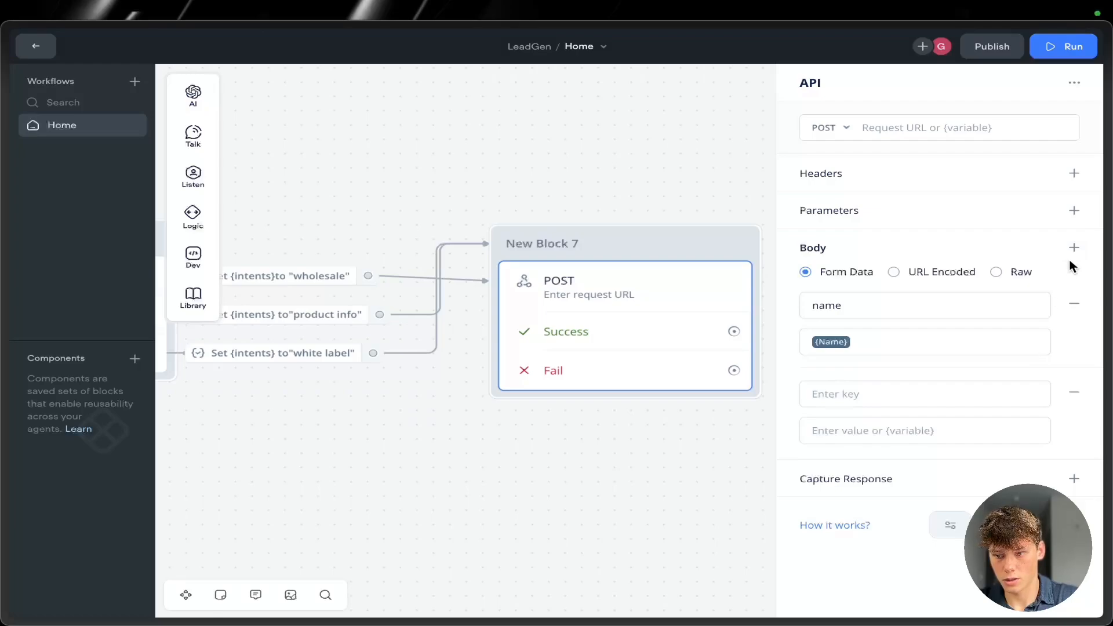
{"action": "left_click", "coordinate": [1073, 255]}
{"action": "scroll", "coordinate": [979, 400], "scroll_direction": "down", "scroll_amount": 1}
{"action": "left_click", "coordinate": [900, 455]}
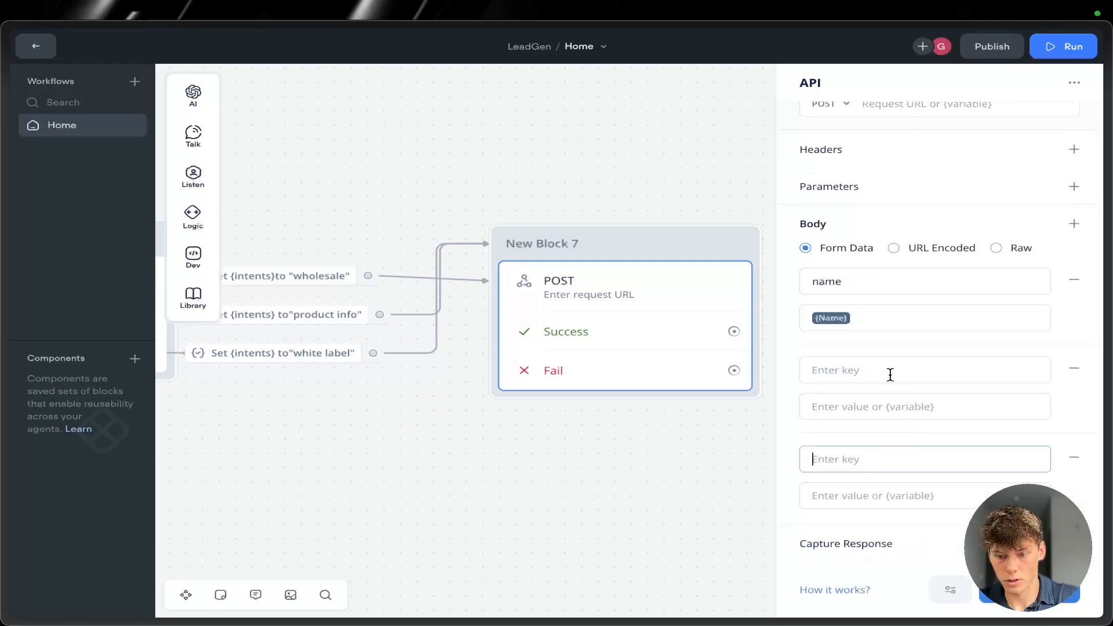
- Fill the second body entry with the key "email" and the {Email} variable as its value
{"action": "left_click", "coordinate": [892, 368]}
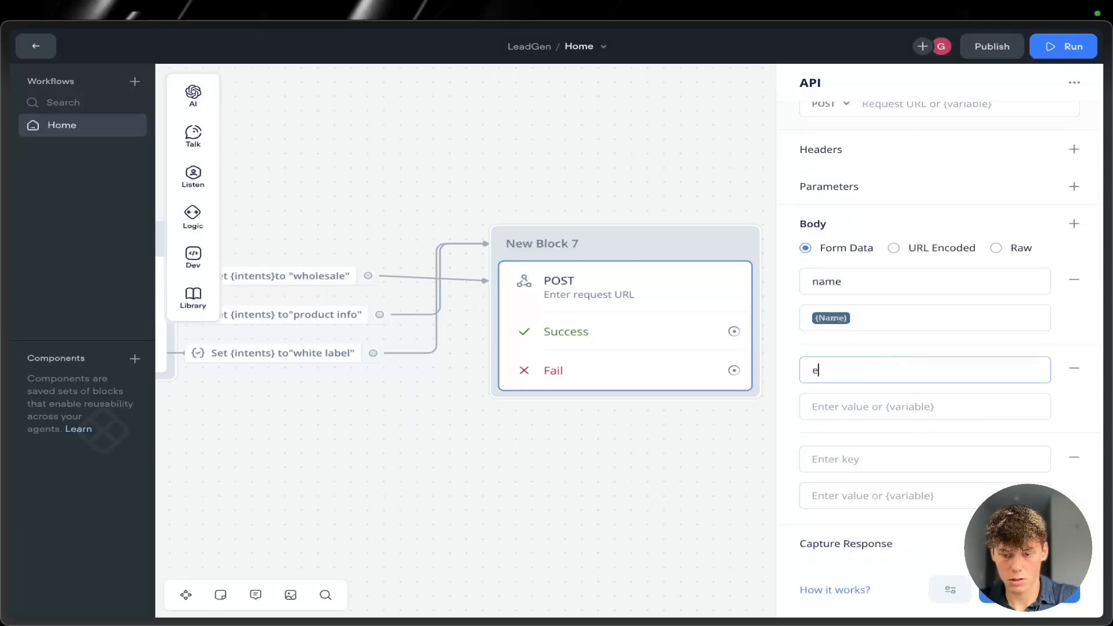
{"action": "left_click", "coordinate": [862, 406]}
{"action": "type", "text": "{Eam"}
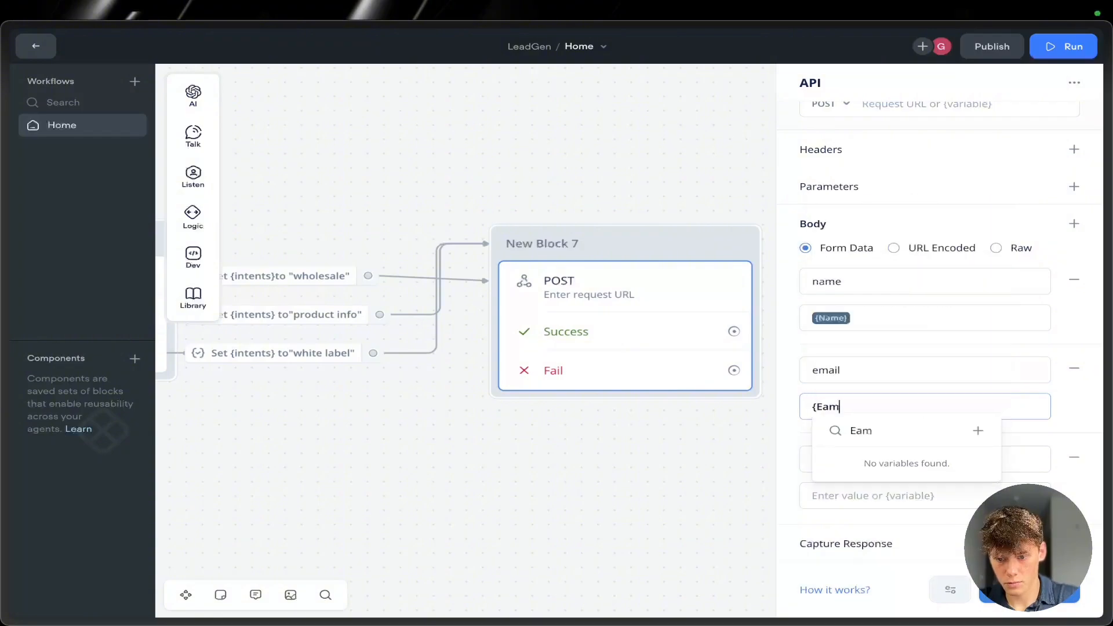
{"action": "key", "text": "BackSpace"}
{"action": "key", "text": "BackSpace"}
{"action": "type", "text": "ma"}
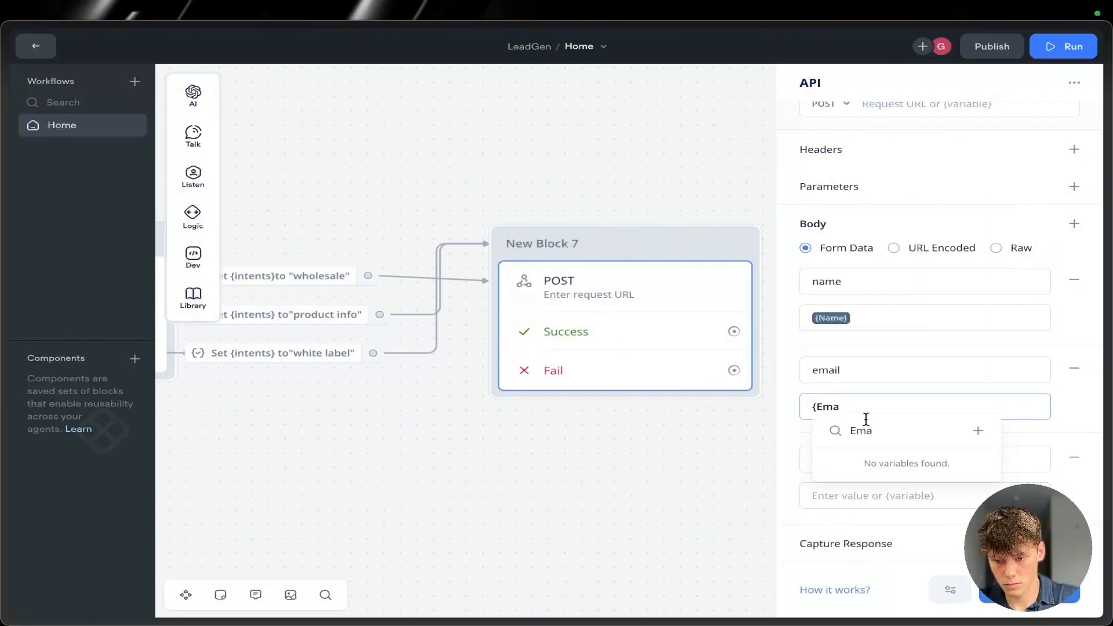
{"action": "key", "text": "BackSpace"}
{"action": "key", "text": "BackSpace"}
{"action": "key", "text": "BackSpace"}
{"action": "type", "text": "{"}
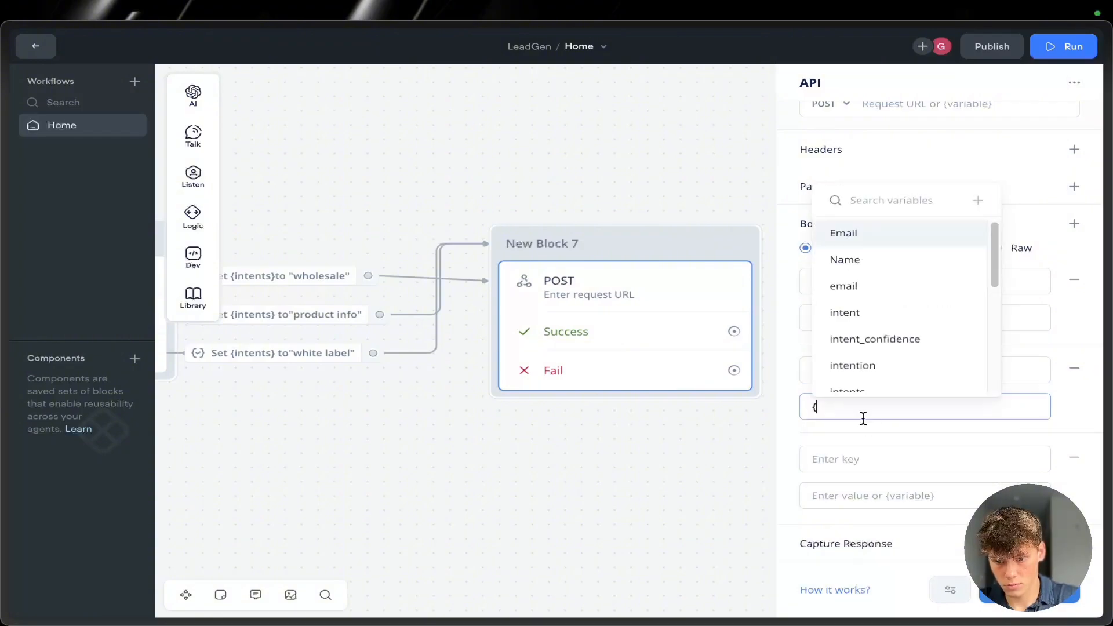
{"action": "scroll", "coordinate": [877, 345], "scroll_direction": "down", "scroll_amount": 1}
{"action": "scroll", "coordinate": [861, 284], "scroll_direction": "up", "scroll_amount": 1}
{"action": "left_click", "coordinate": [851, 234]}
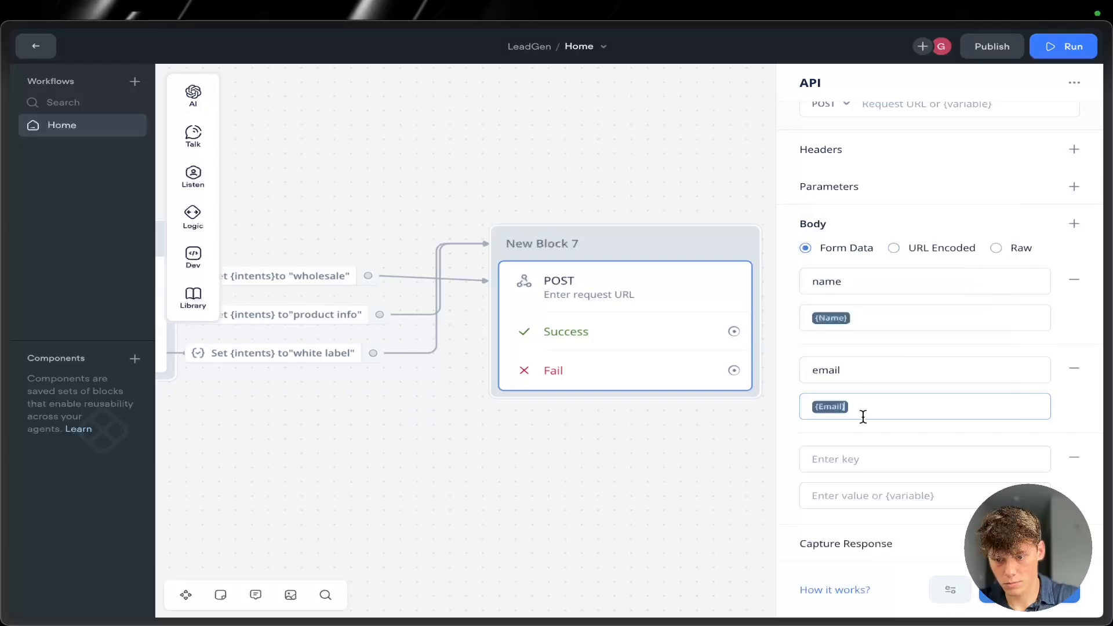
- Fill the third body entry with the key "Intent" and the {intents} variable as its value
{"action": "left_click", "coordinate": [860, 470]}
{"action": "type", "text": "Intent"}
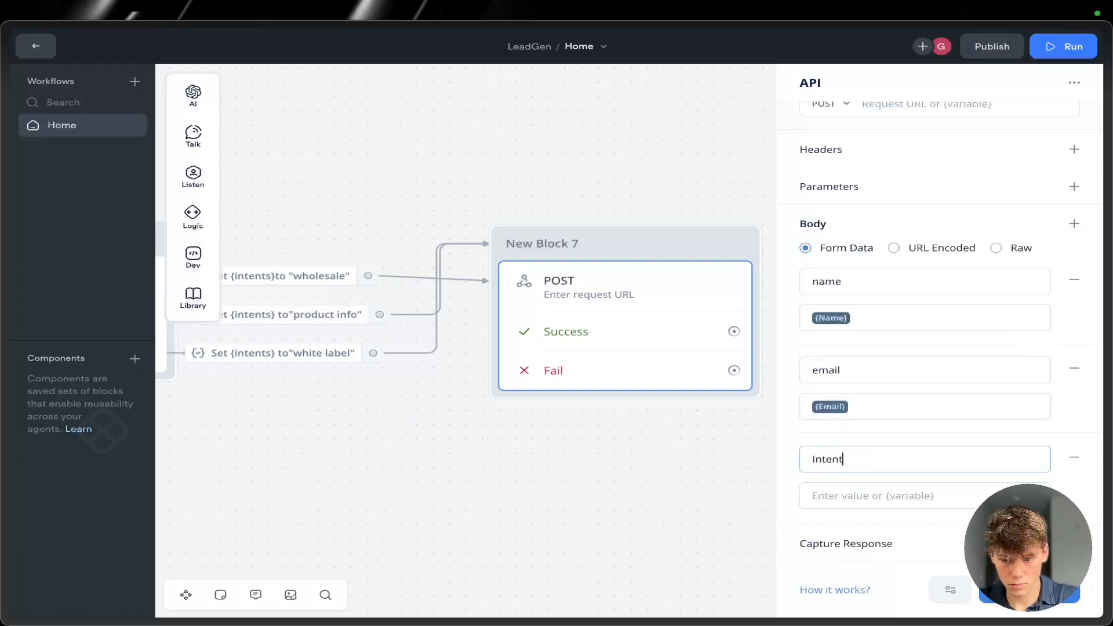
{"action": "left_click", "coordinate": [864, 494]}
{"action": "type", "text": "{"}
{"action": "scroll", "coordinate": [844, 461], "scroll_direction": "down", "scroll_amount": 3}
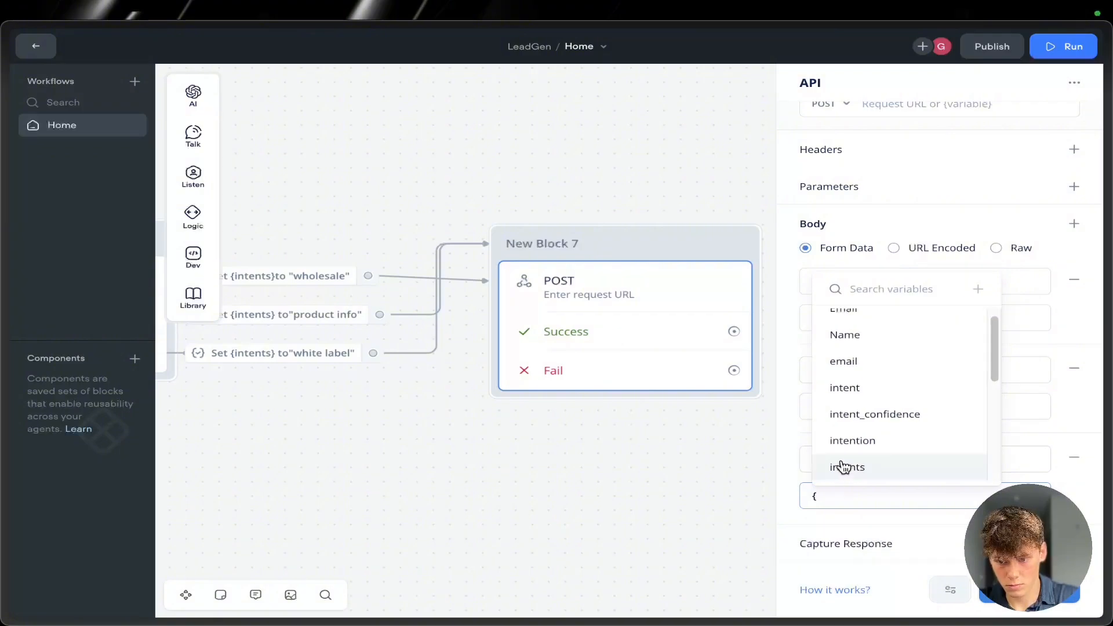
{"action": "left_click", "coordinate": [847, 346]}
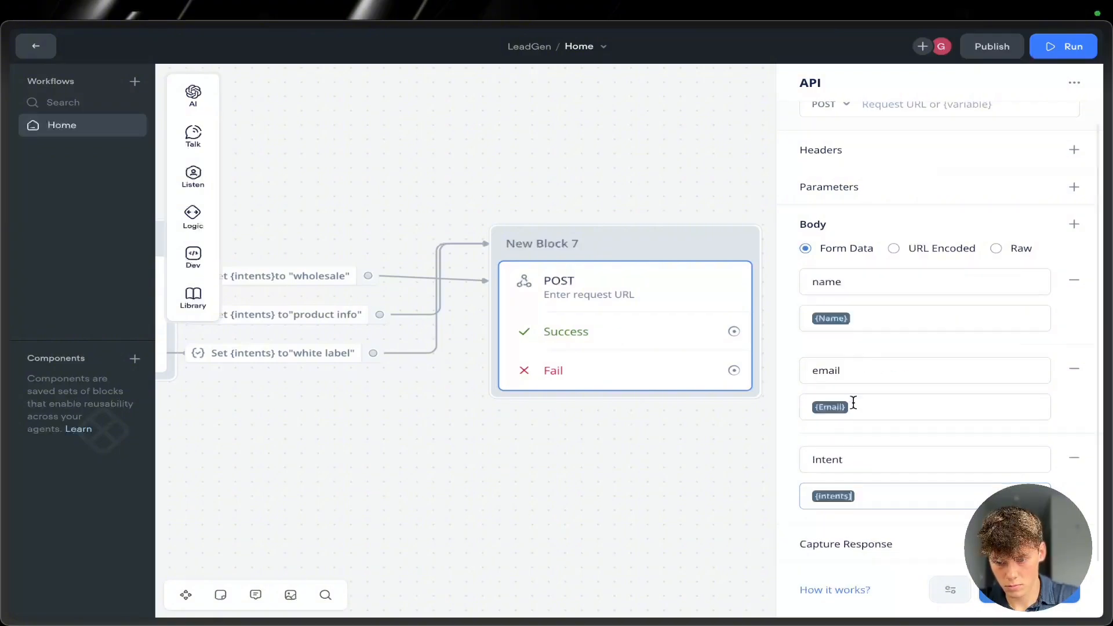
{"action": "left_click", "coordinate": [789, 481]}
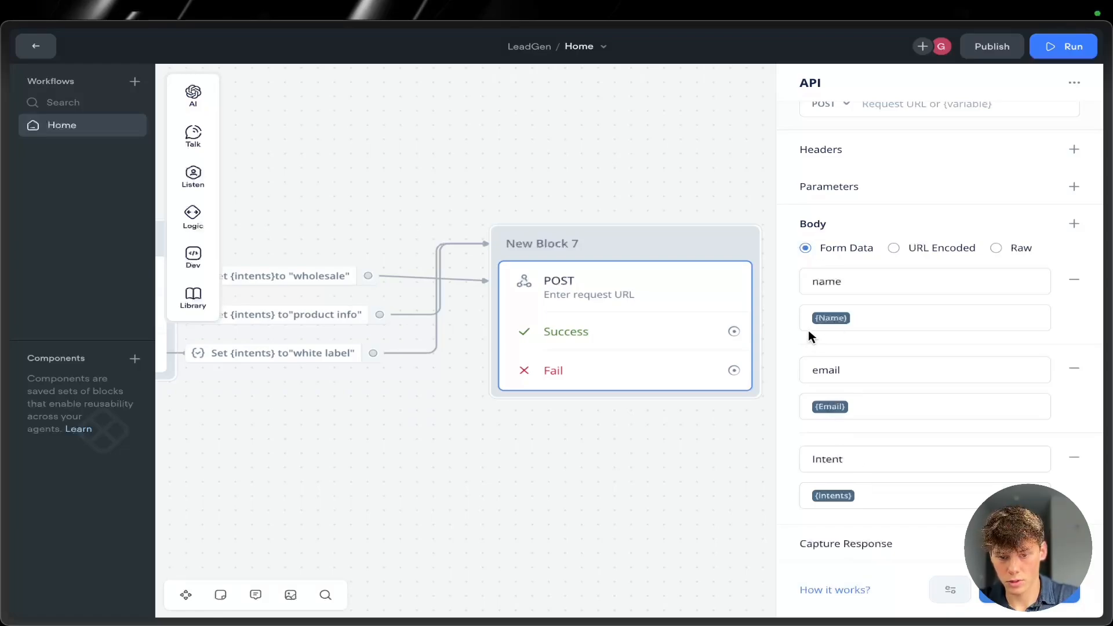
{"action": "scroll", "coordinate": [566, 501], "scroll_direction": "left", "scroll_amount": 3}
{"action": "scroll", "coordinate": [565, 502], "scroll_direction": "down", "scroll_amount": 5}
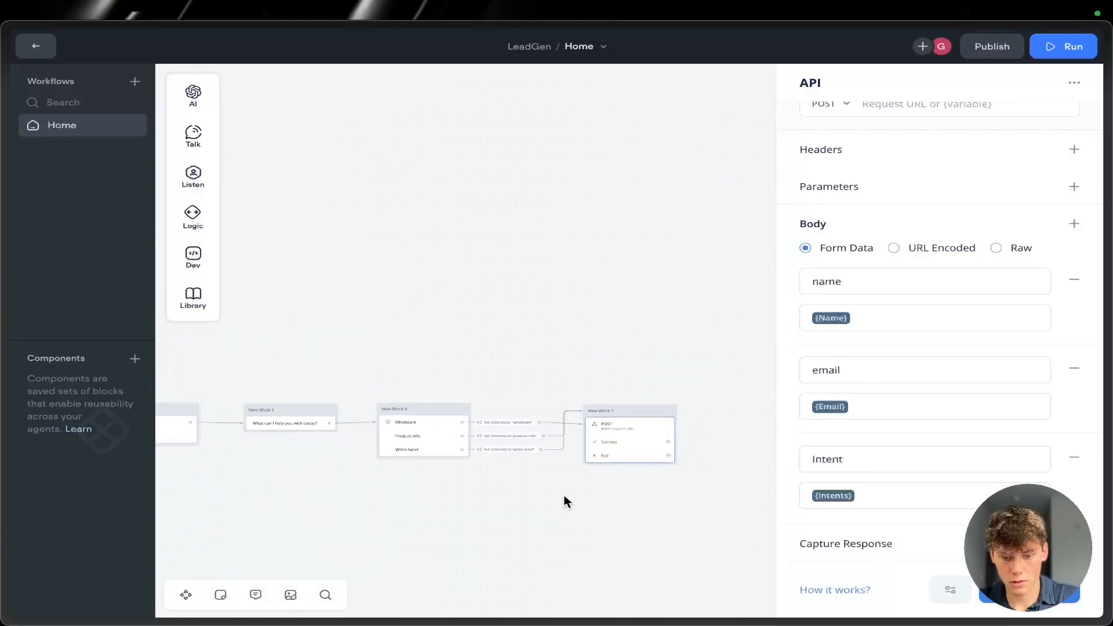
{"action": "scroll", "coordinate": [565, 501], "scroll_direction": "right", "scroll_amount": 2}
{"action": "scroll", "coordinate": [565, 501], "scroll_direction": "up", "scroll_amount": 2}
{"action": "scroll", "coordinate": [565, 501], "scroll_direction": "up", "scroll_amount": 5}
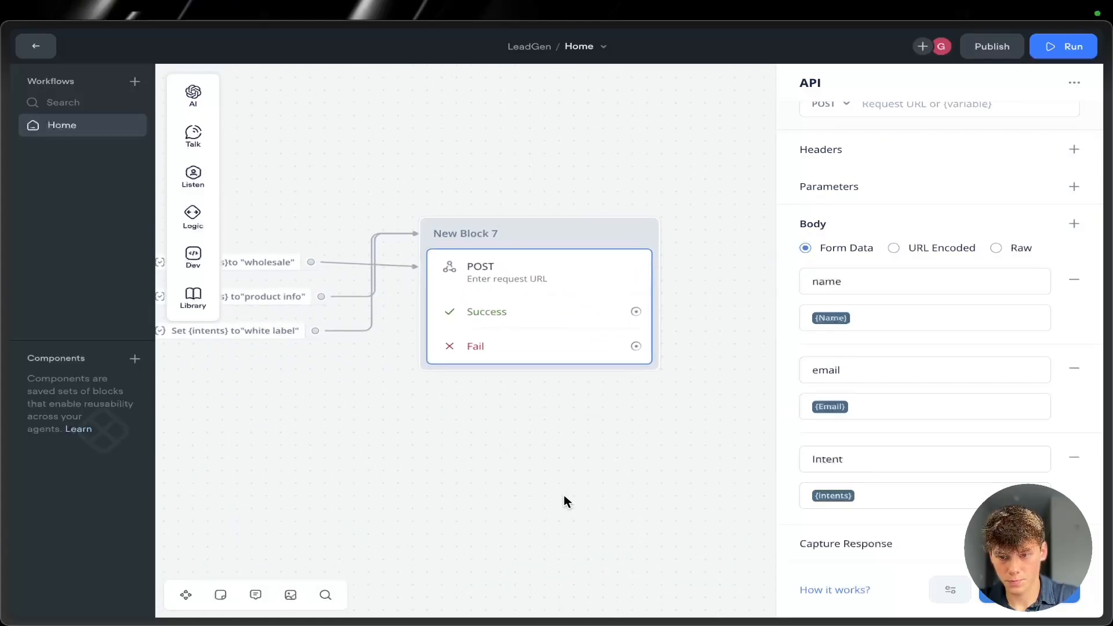
{"action": "left_click", "coordinate": [719, 182]}
{"action": "left_click", "coordinate": [564, 273]}
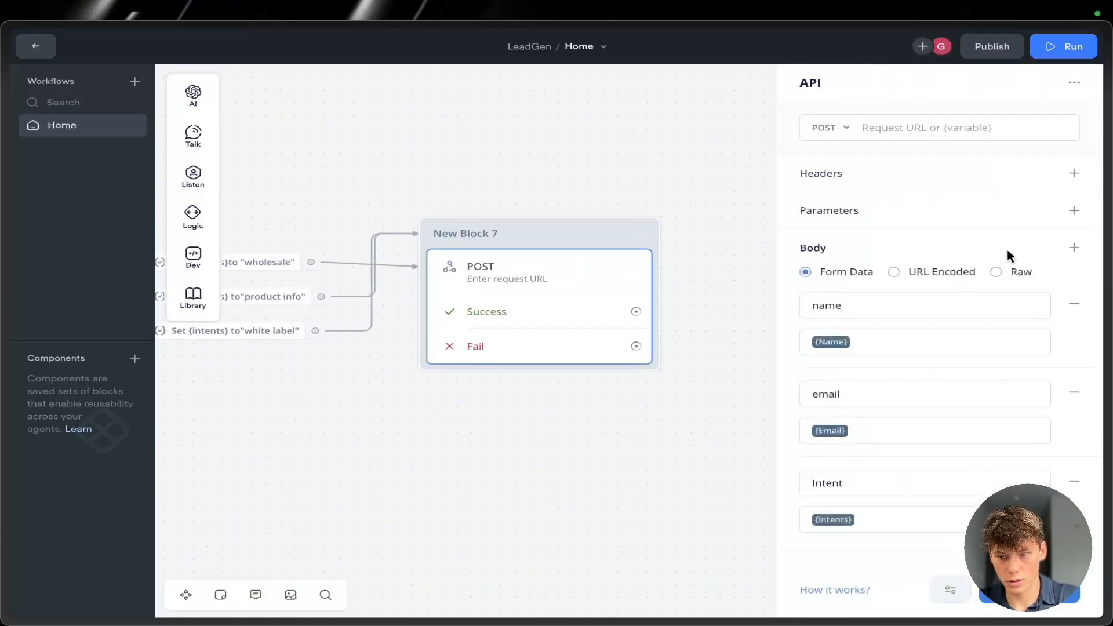
{"action": "left_click", "coordinate": [656, 197]}
- Switch to Make, close its public homepage and open the My Organization dashboard
{"action": "mouse_move", "coordinate": [3, 371]}
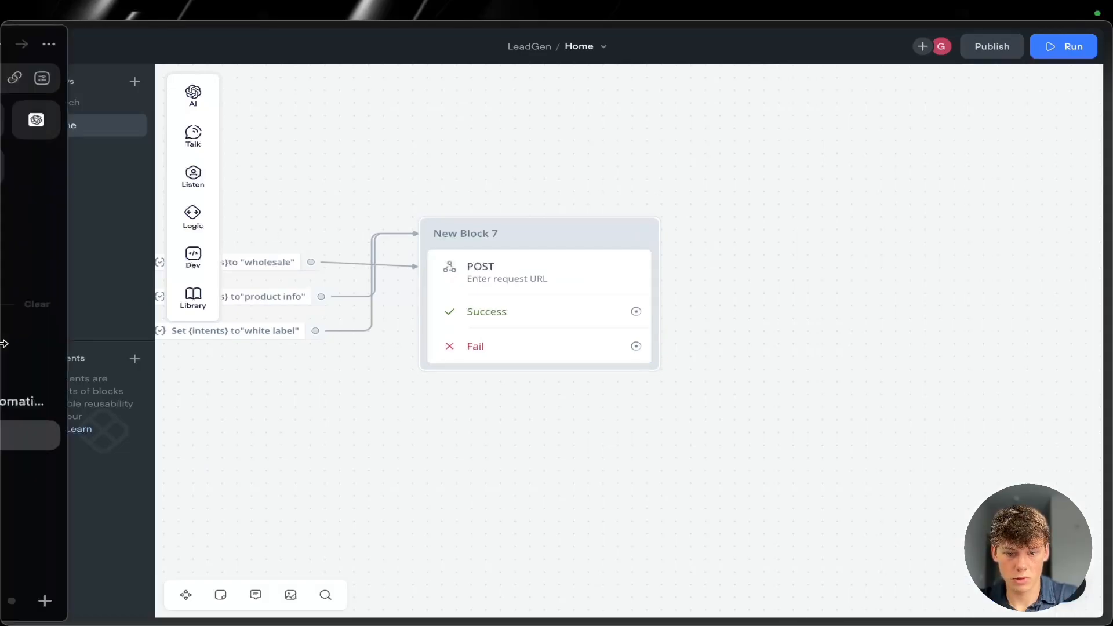
{"action": "left_click", "coordinate": [89, 394]}
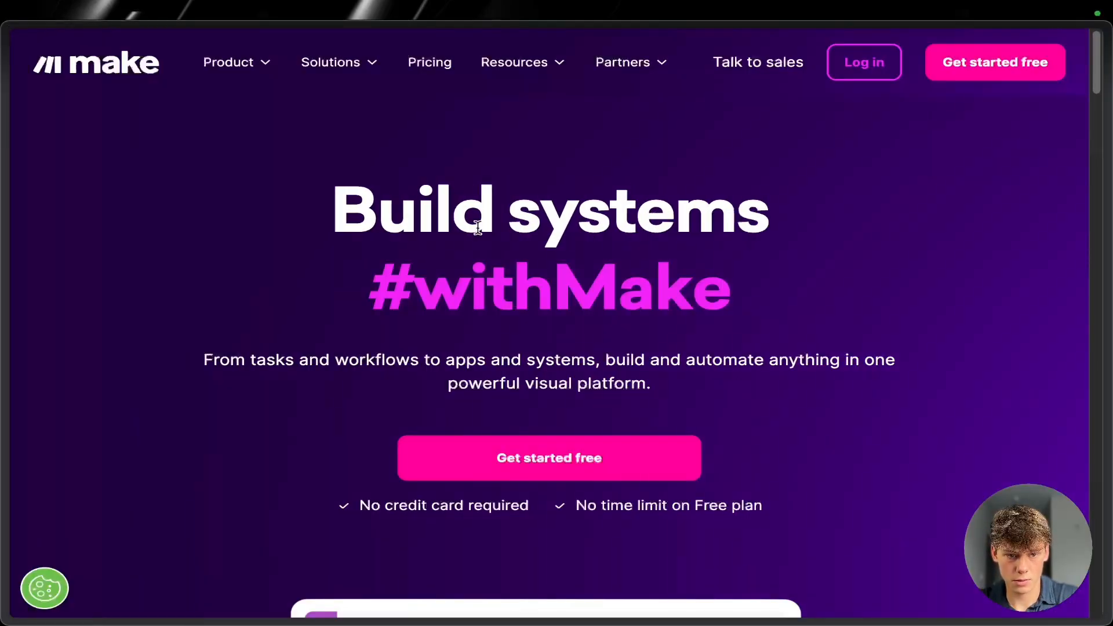
{"action": "scroll", "coordinate": [827, 267], "scroll_direction": "down", "scroll_amount": 5}
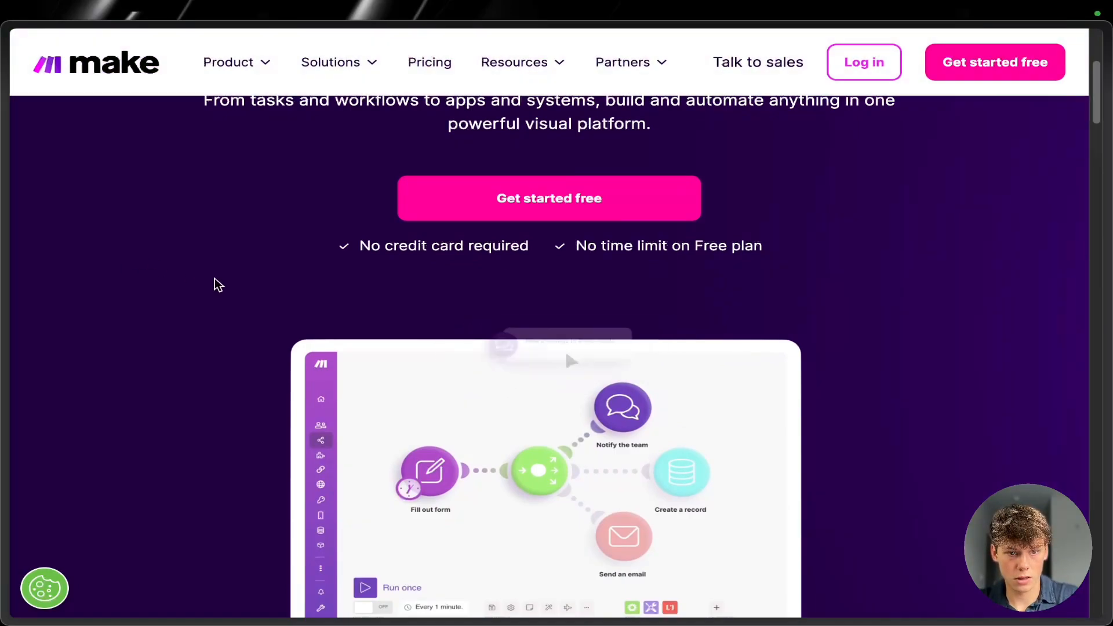
{"action": "key", "text": "super+w"}
{"action": "mouse_move", "coordinate": [3, 365]}
{"action": "left_click", "coordinate": [93, 366]}
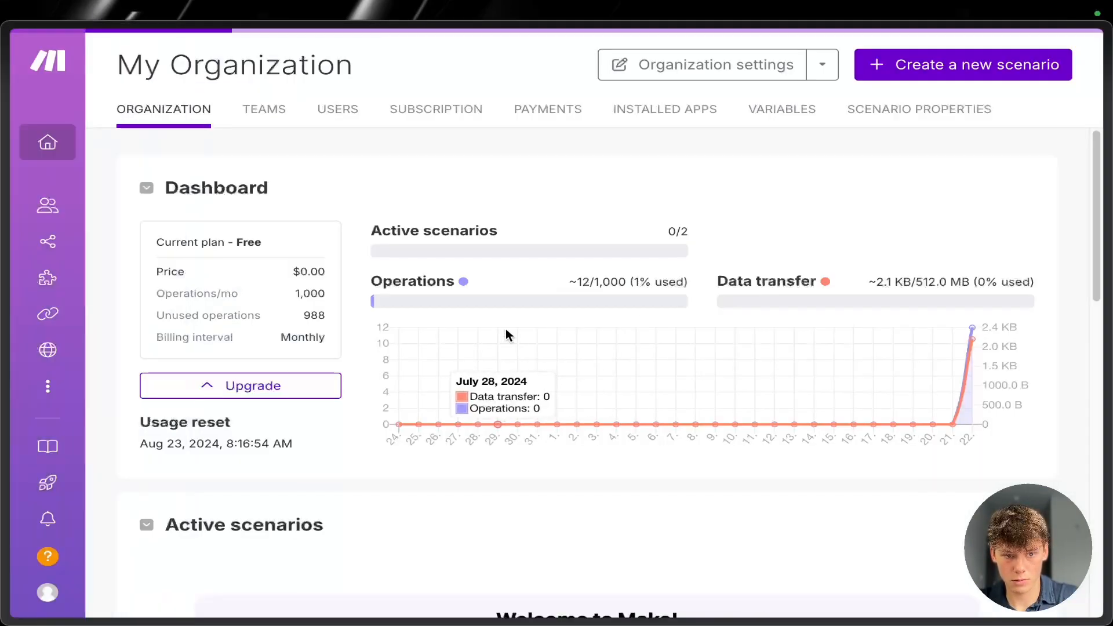
- Create a new scenario and add a Webhooks "Custom webhook" trigger as its first module
{"action": "triple_click", "coordinate": [198, 66]}
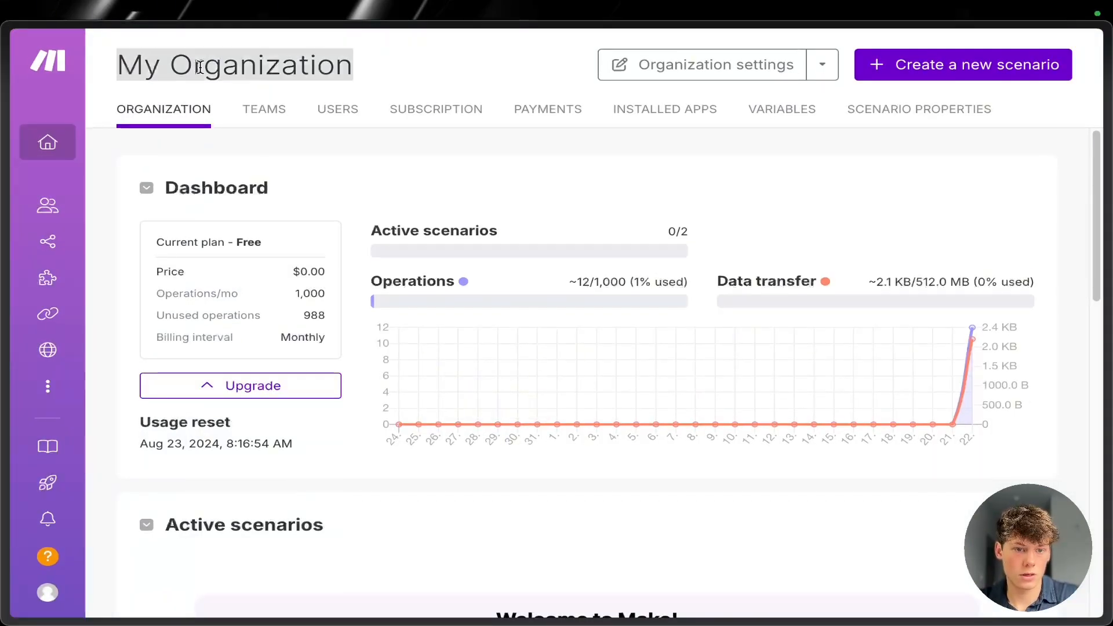
{"action": "left_click", "coordinate": [356, 159]}
{"action": "scroll", "coordinate": [496, 294], "scroll_direction": "down", "scroll_amount": 2}
{"action": "scroll", "coordinate": [533, 426], "scroll_direction": "down", "scroll_amount": 5}
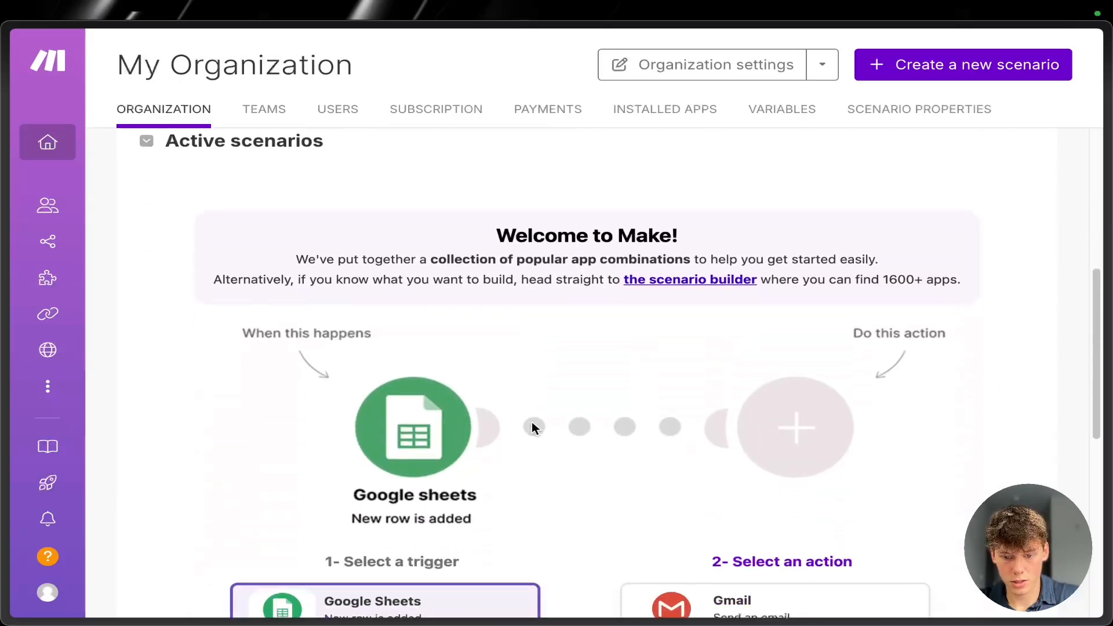
{"action": "scroll", "coordinate": [533, 426], "scroll_direction": "up", "scroll_amount": 7}
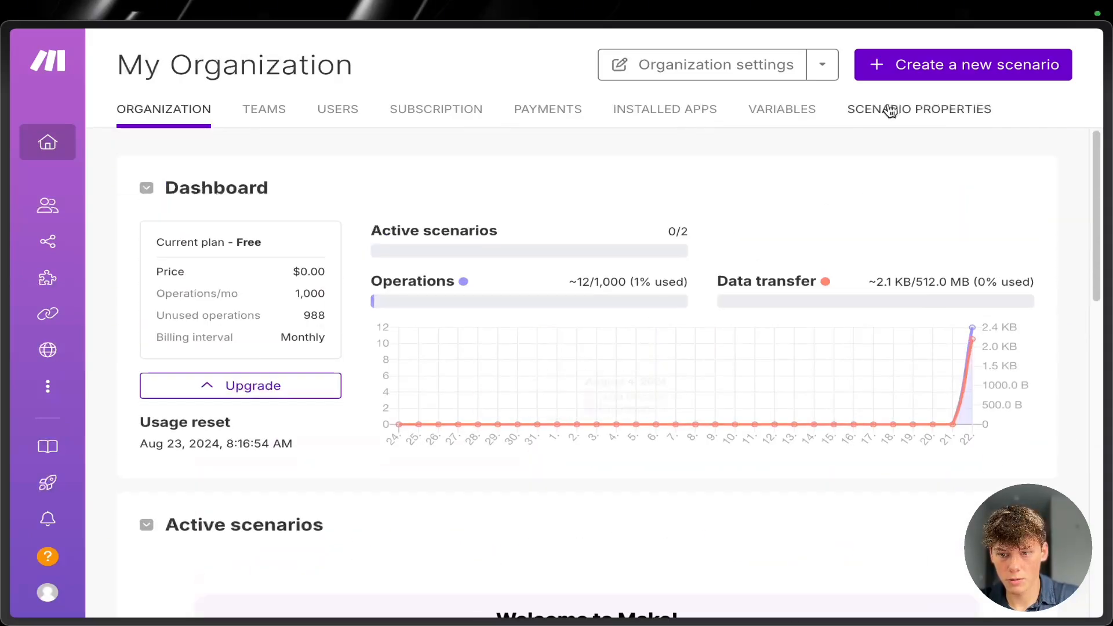
{"action": "left_click", "coordinate": [921, 60]}
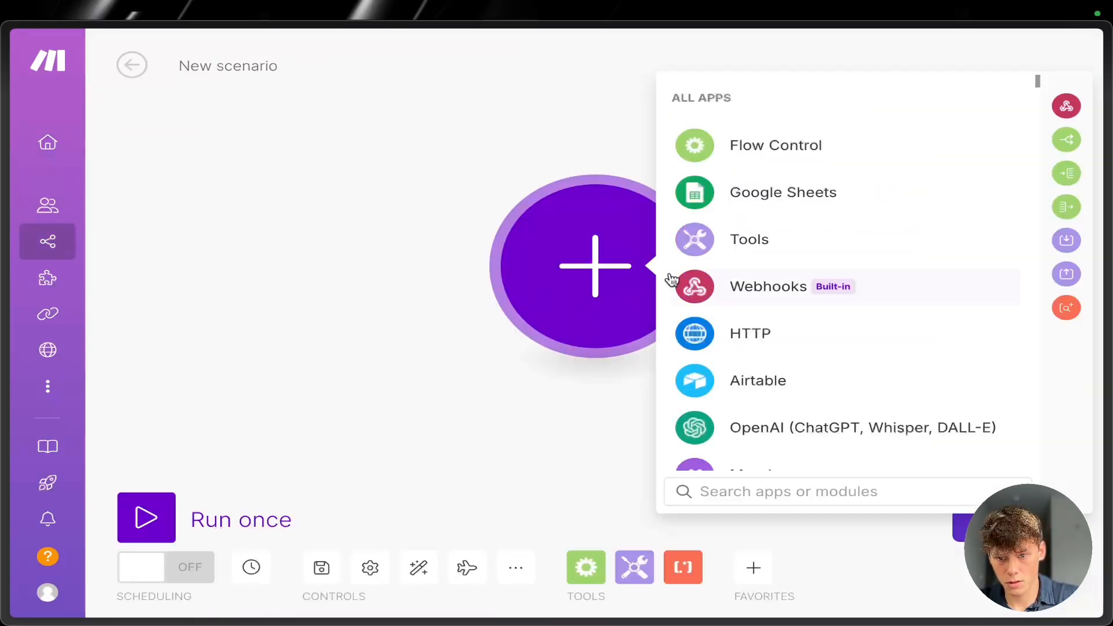
{"action": "scroll", "coordinate": [782, 348], "scroll_direction": "down", "scroll_amount": 2}
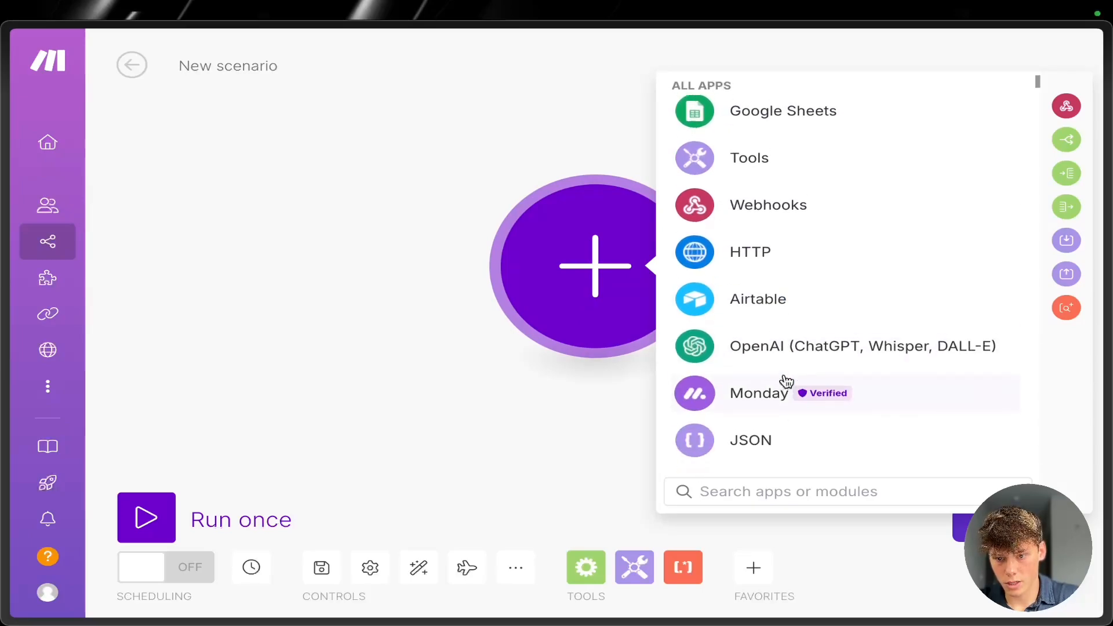
{"action": "left_click", "coordinate": [759, 210]}
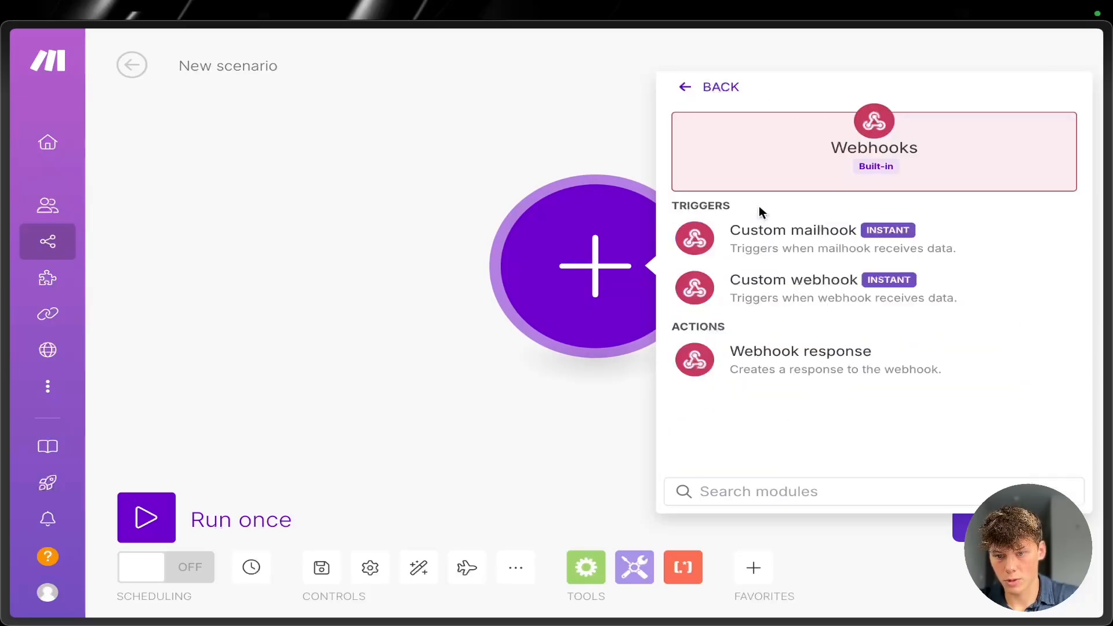
{"action": "left_click", "coordinate": [787, 299]}
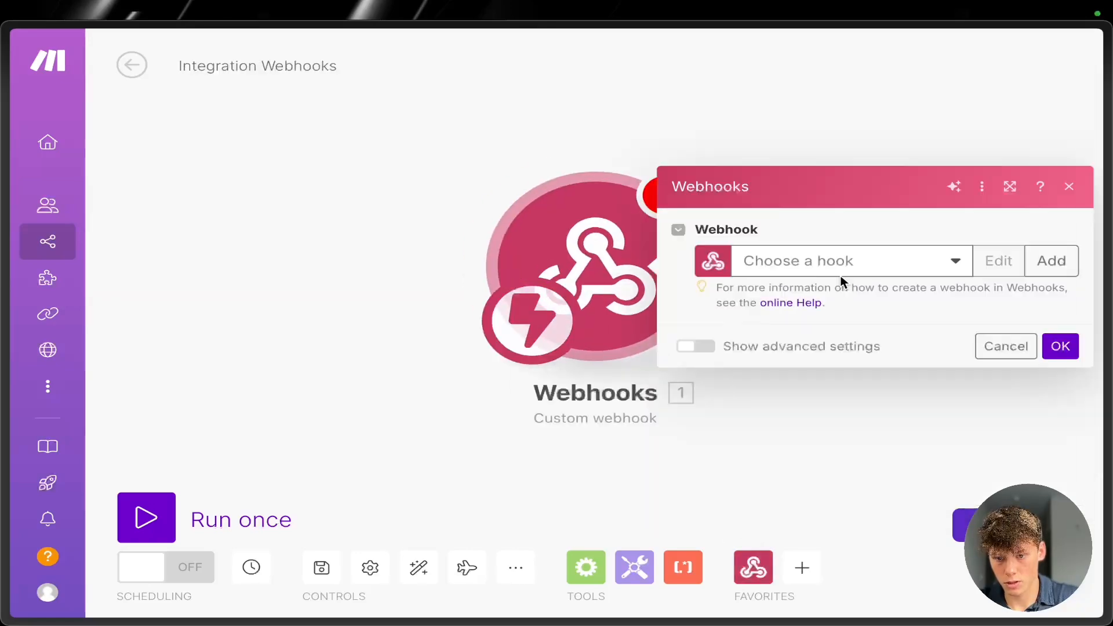
- Create a webhook named "my_webhook" for the trigger module, leaving the IP restrictions empty
{"action": "left_click", "coordinate": [775, 258]}
{"action": "left_click", "coordinate": [1037, 259]}
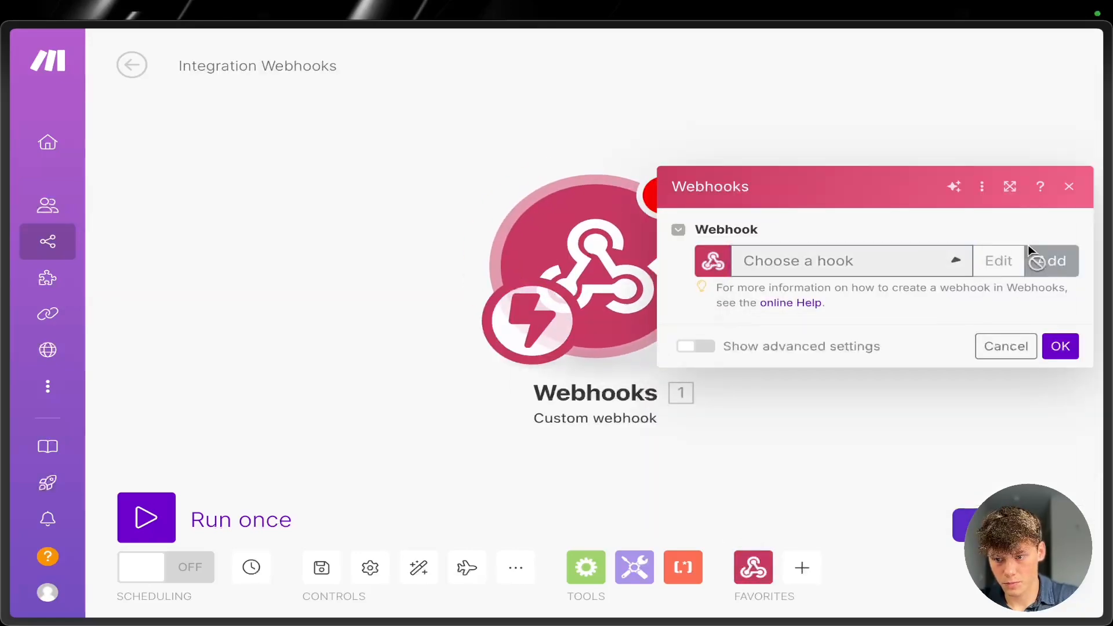
{"action": "left_click", "coordinate": [725, 192]}
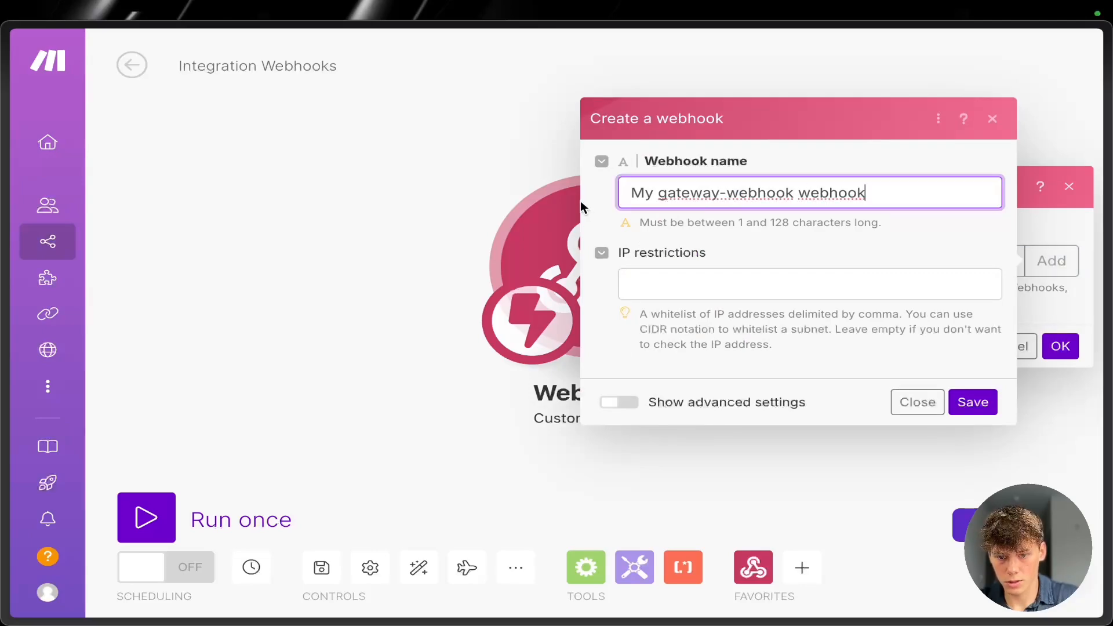
{"action": "key", "text": "ctrl+a"}
{"action": "key", "text": "BackSpace"}
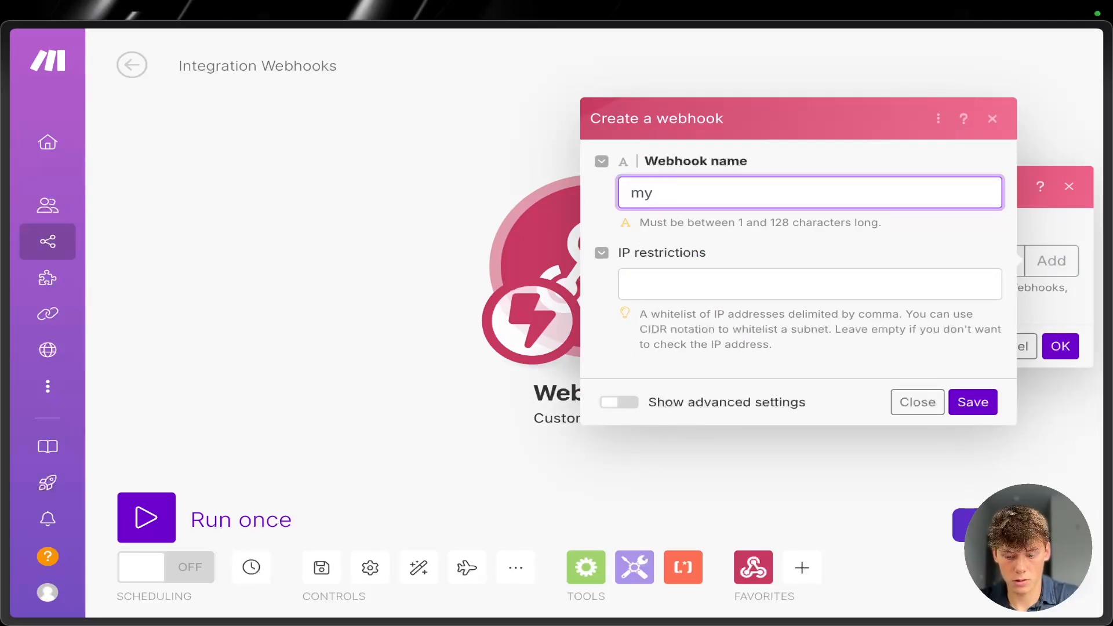
{"action": "type", "text": "my_webs"}
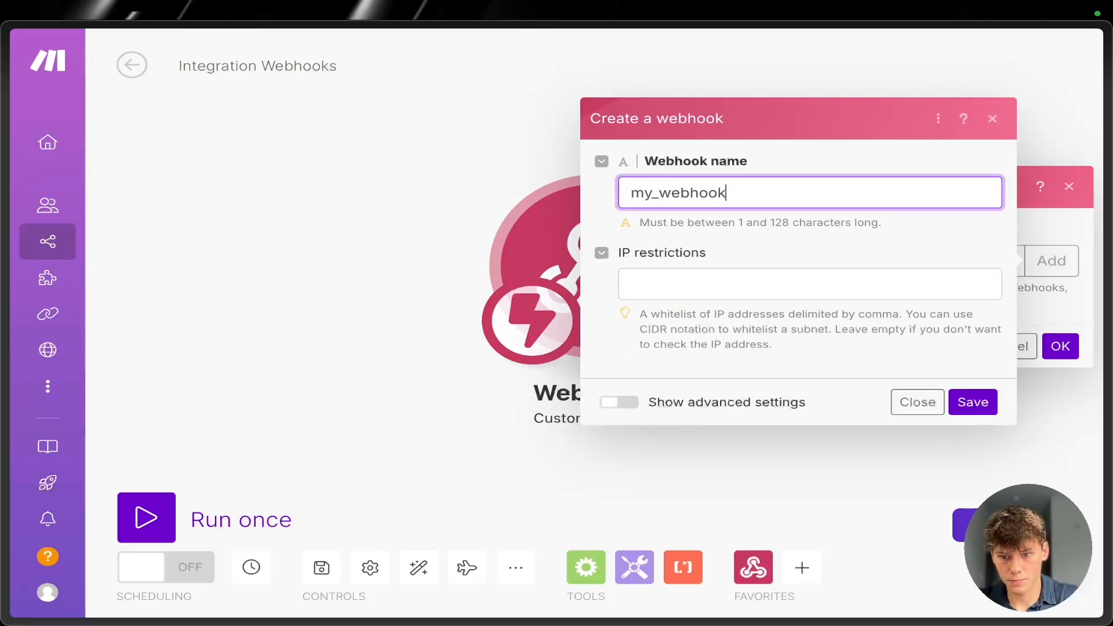
{"action": "left_click", "coordinate": [668, 215]}
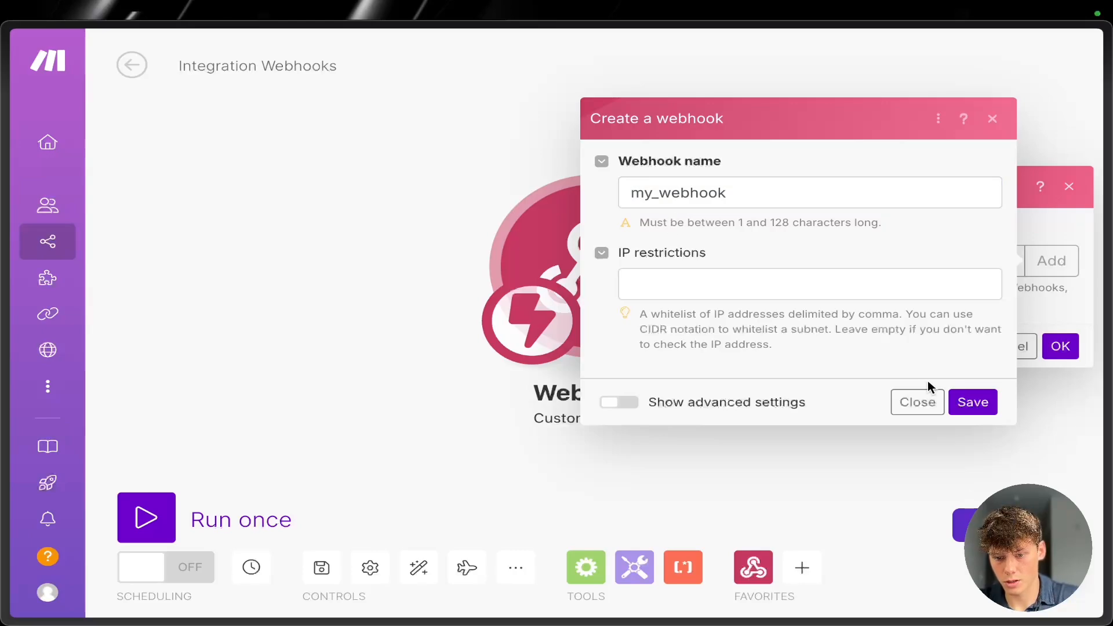
{"action": "left_click", "coordinate": [957, 402]}
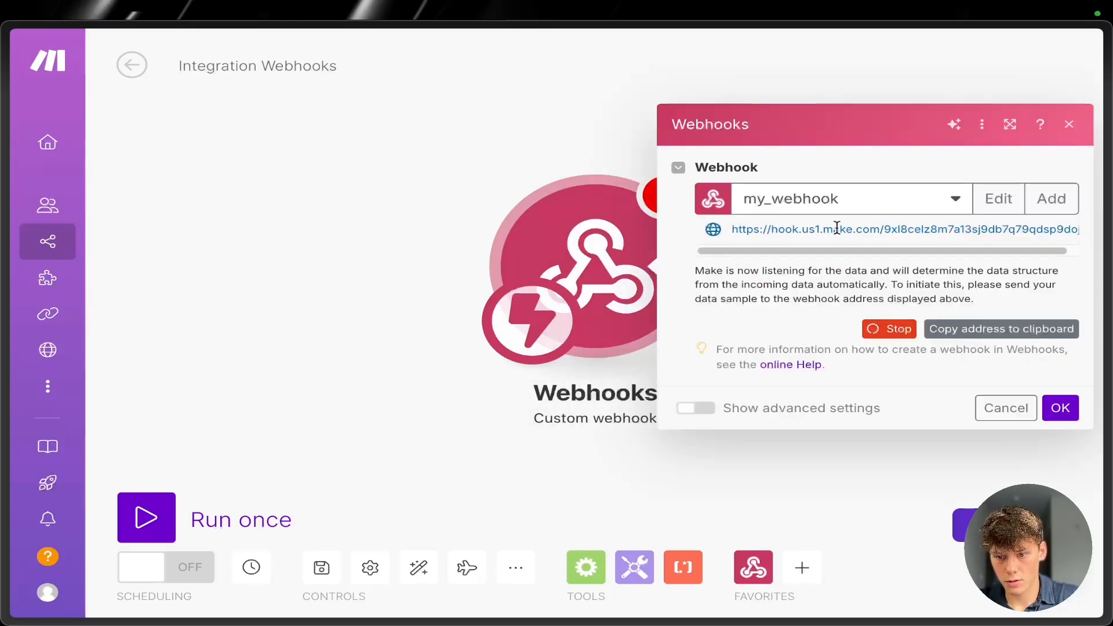
- Copy the new webhook's address, confirm the module, and set the address as the request URL of the POST block in Voiceflow
{"action": "left_click", "coordinate": [993, 330]}
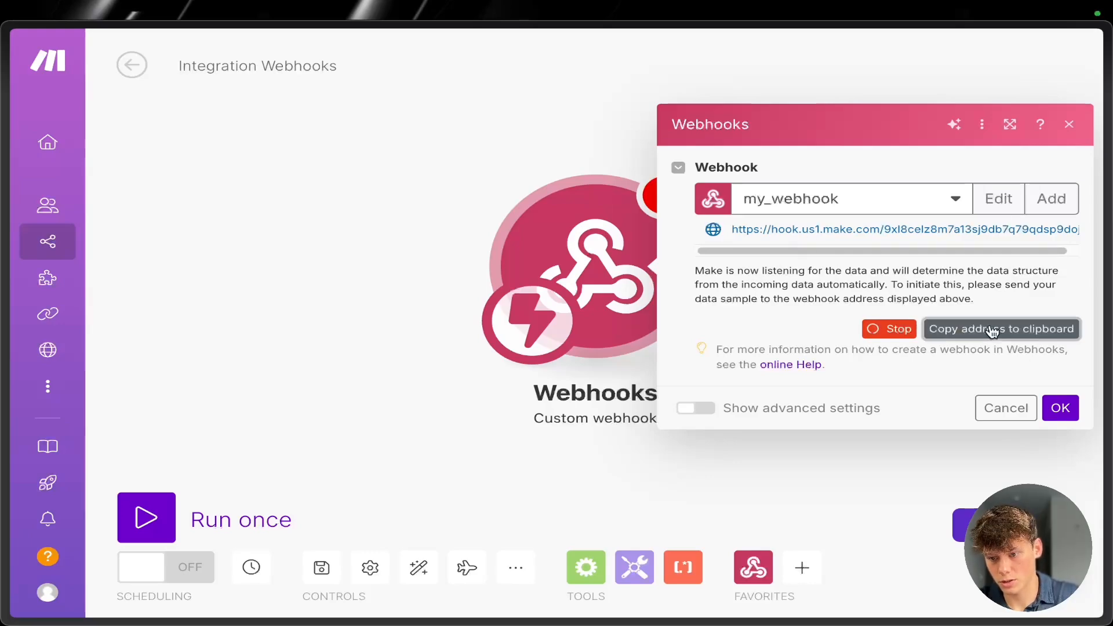
{"action": "left_click", "coordinate": [1060, 408]}
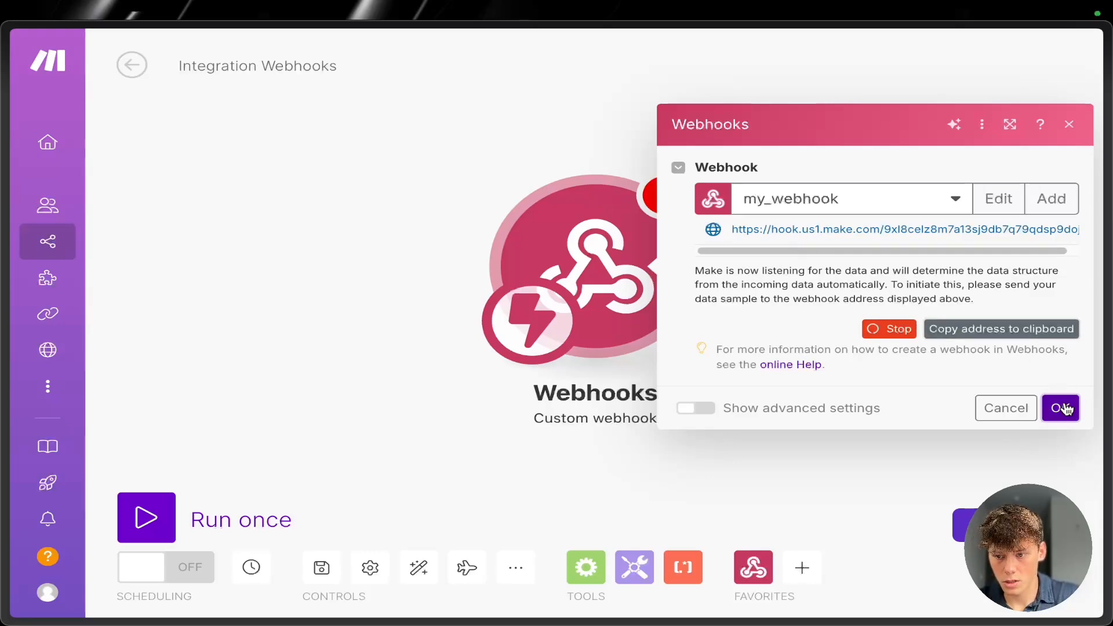
{"action": "mouse_move", "coordinate": [5, 372]}
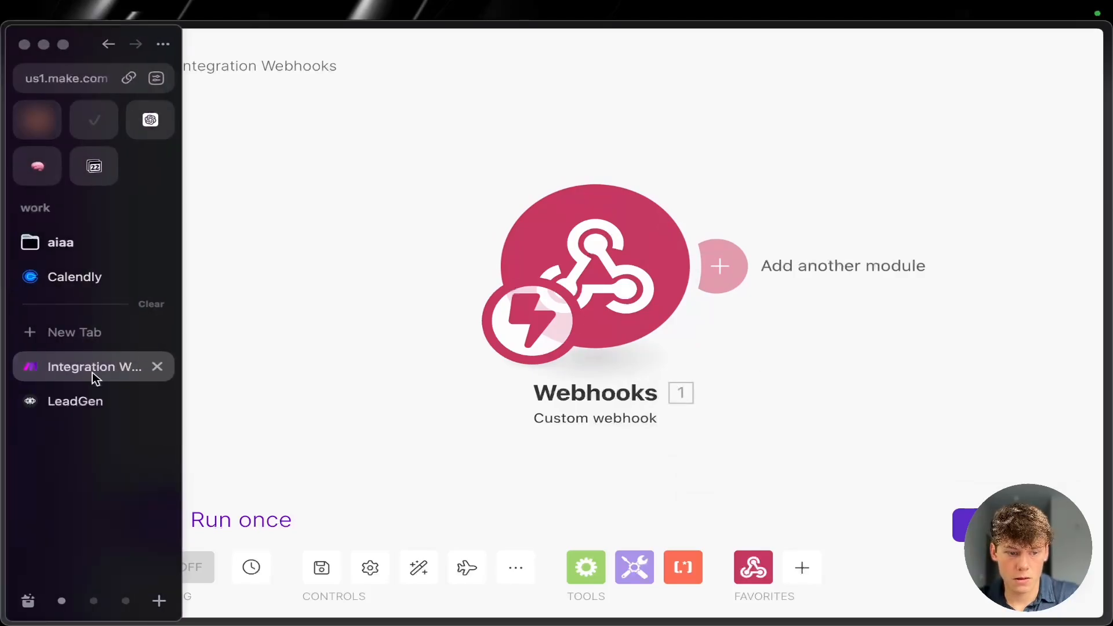
{"action": "left_click", "coordinate": [88, 396]}
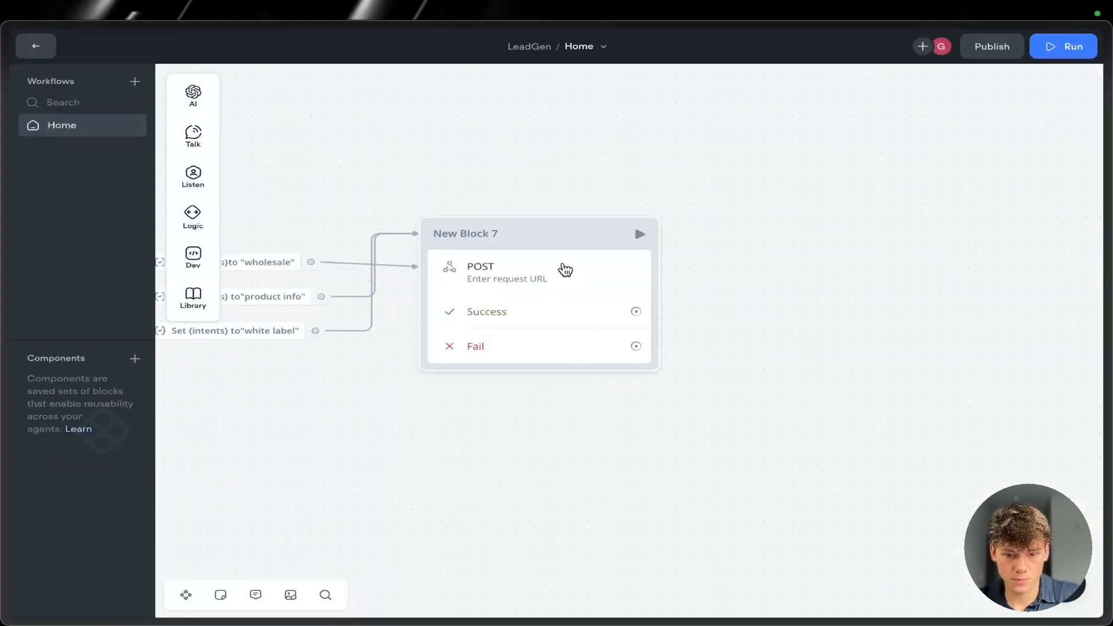
{"action": "left_click", "coordinate": [567, 268]}
{"action": "left_click", "coordinate": [881, 125]}
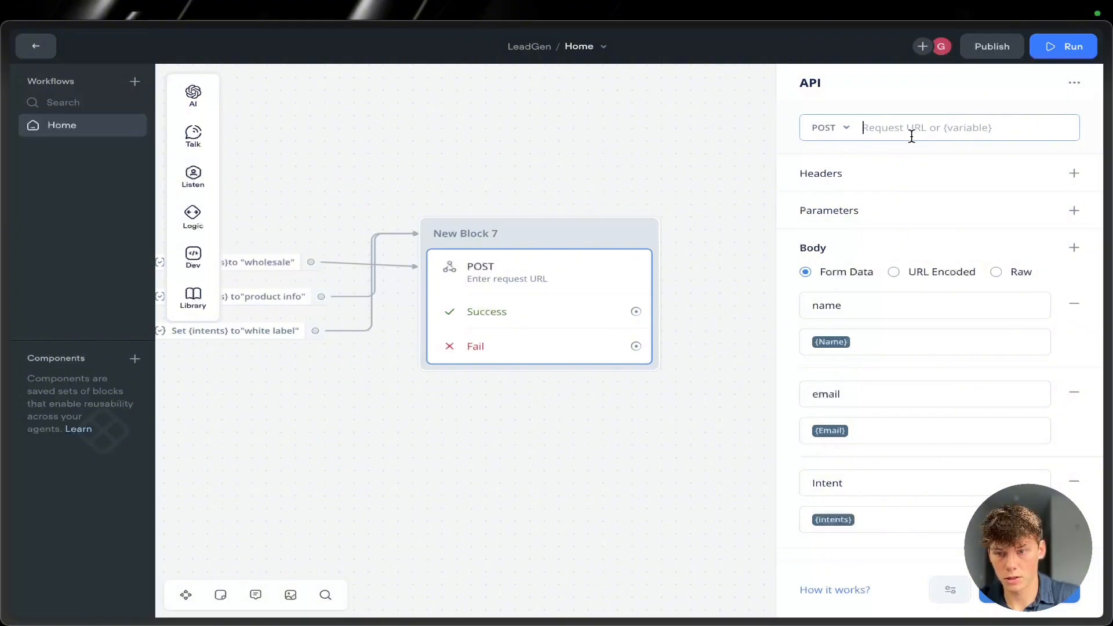
{"action": "key", "text": "ctrl+v"}
{"action": "left_click", "coordinate": [929, 161]}
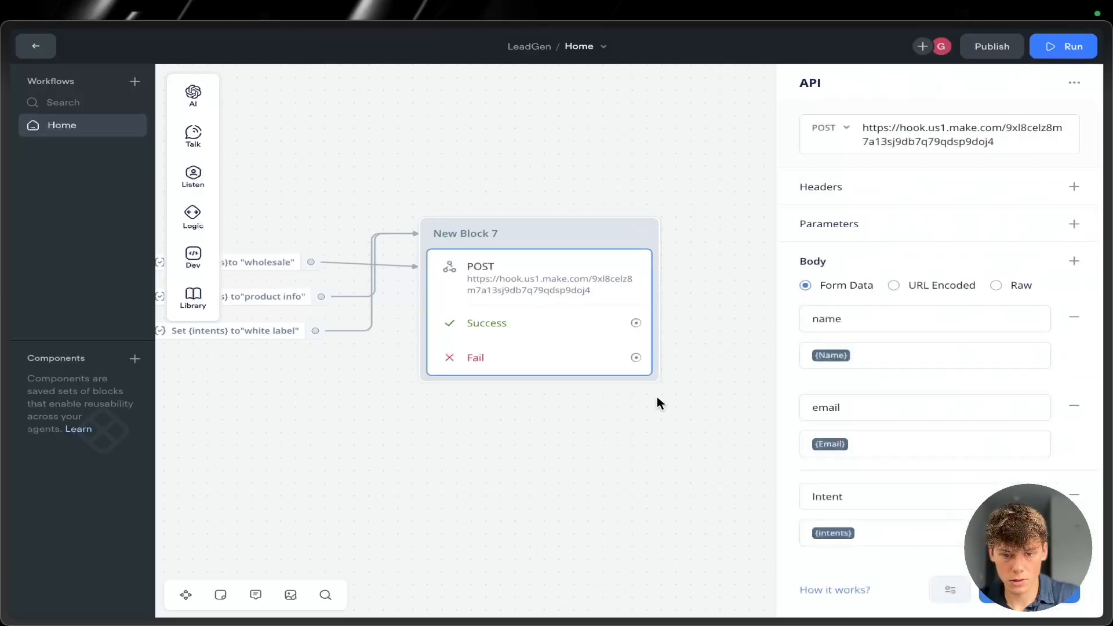
{"action": "left_click", "coordinate": [698, 203]}
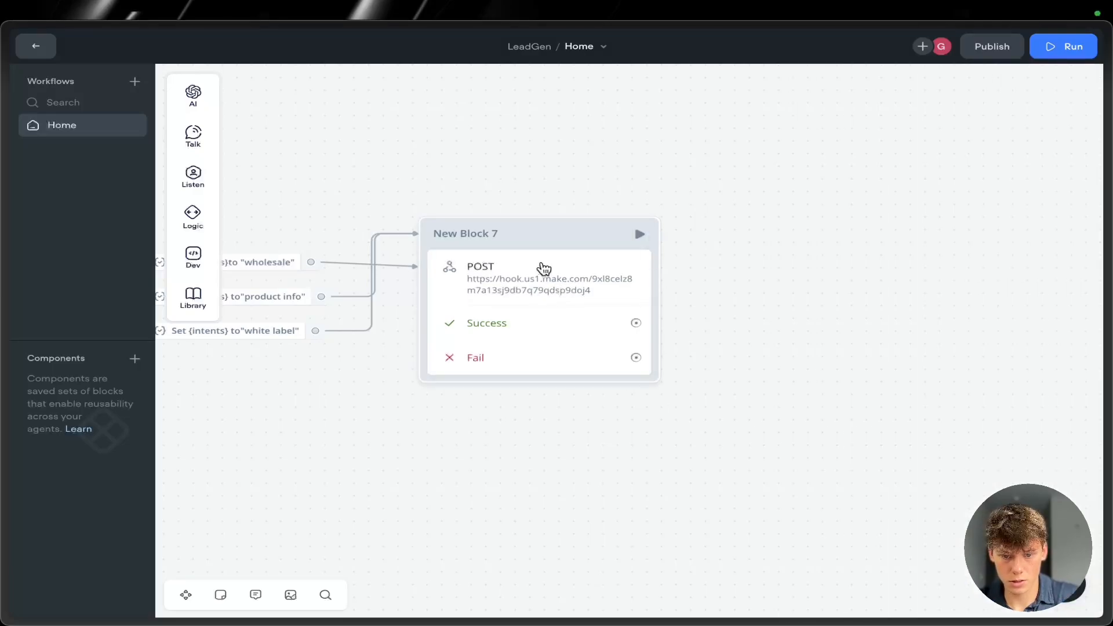
- Switch back to the Make scenario and add an empty second module after the custom webhook
{"action": "scroll", "coordinate": [543, 267], "scroll_direction": "down", "scroll_amount": 2}
{"action": "scroll", "coordinate": [543, 268], "scroll_direction": "up", "scroll_amount": 3}
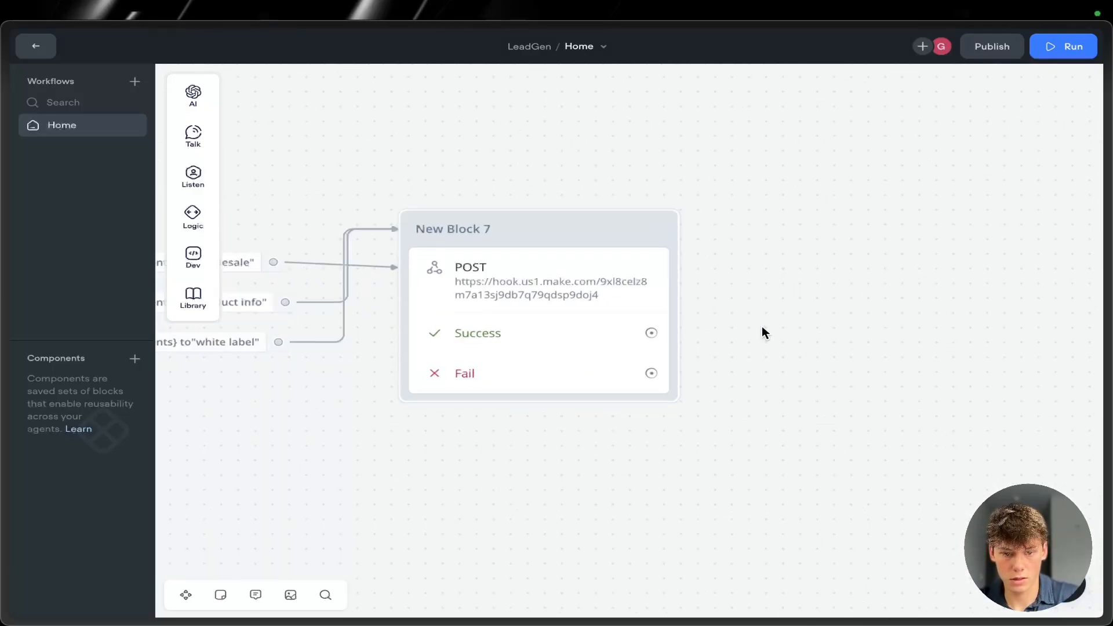
{"action": "mouse_move", "coordinate": [3, 333]}
{"action": "left_click", "coordinate": [70, 366]}
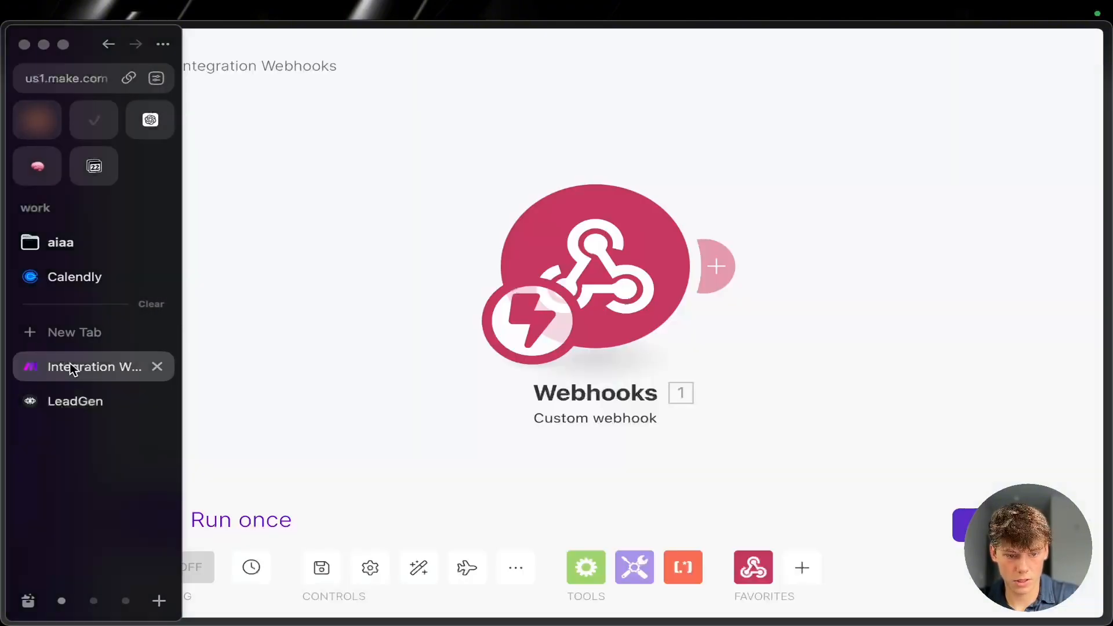
{"action": "scroll", "coordinate": [450, 348], "scroll_direction": "down", "scroll_amount": 5}
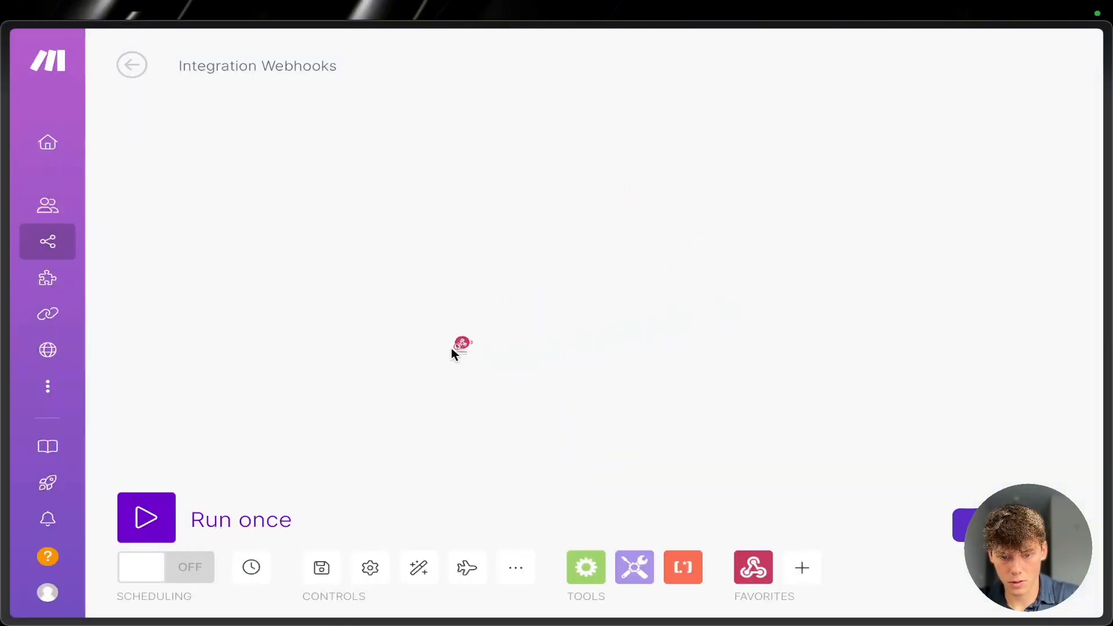
{"action": "scroll", "coordinate": [451, 348], "scroll_direction": "up", "scroll_amount": 5}
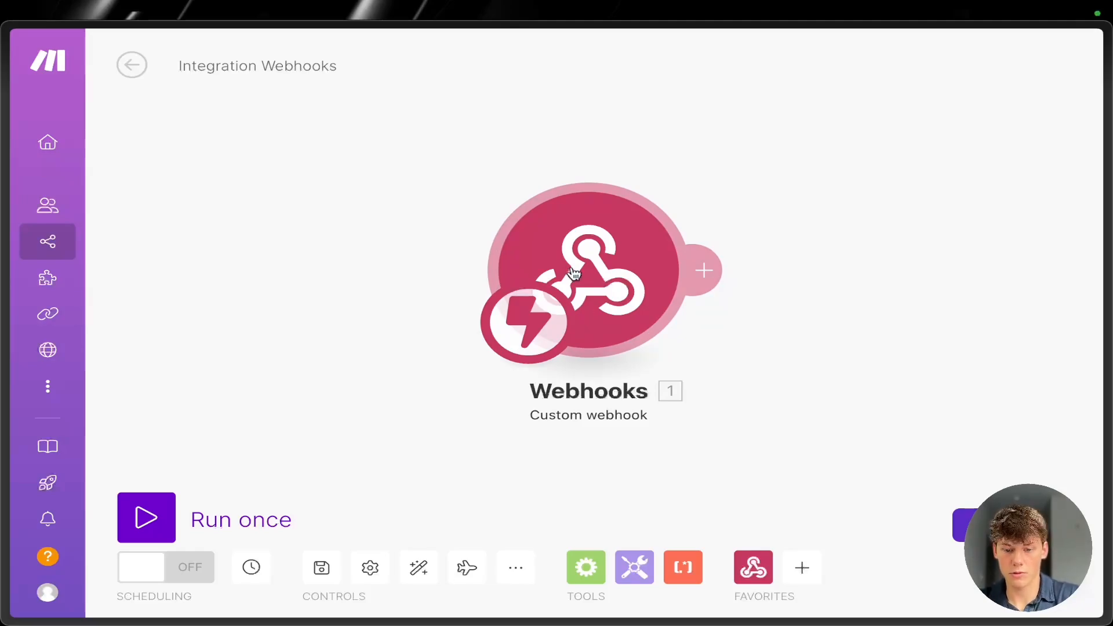
{"action": "left_click", "coordinate": [601, 283]}
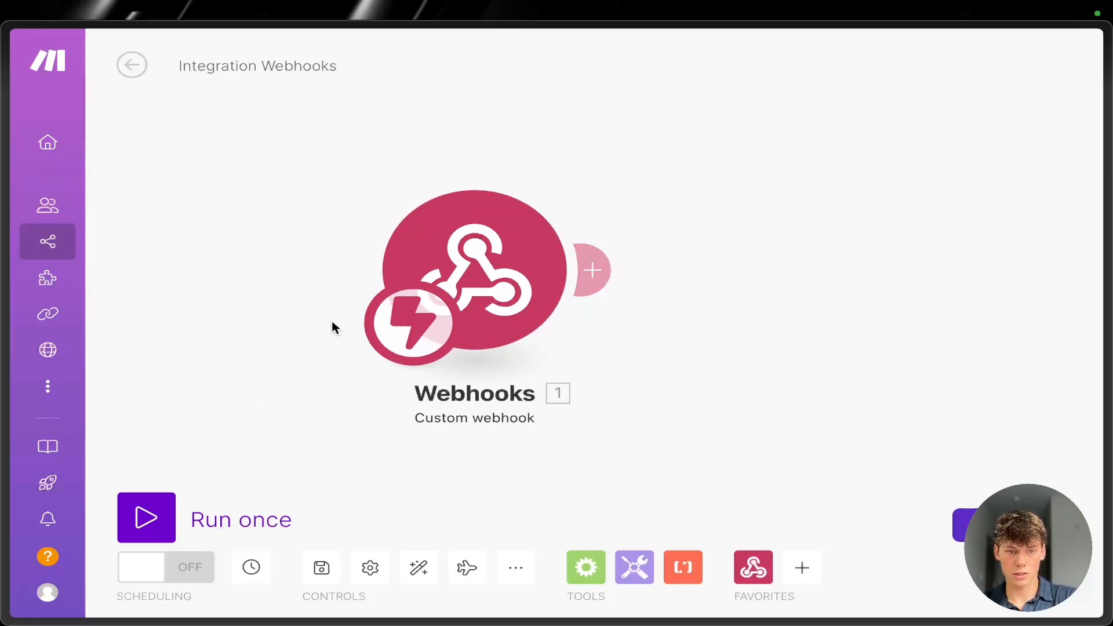
{"action": "left_click", "coordinate": [594, 269]}
{"action": "scroll", "coordinate": [586, 365], "scroll_direction": "down", "scroll_amount": 5}
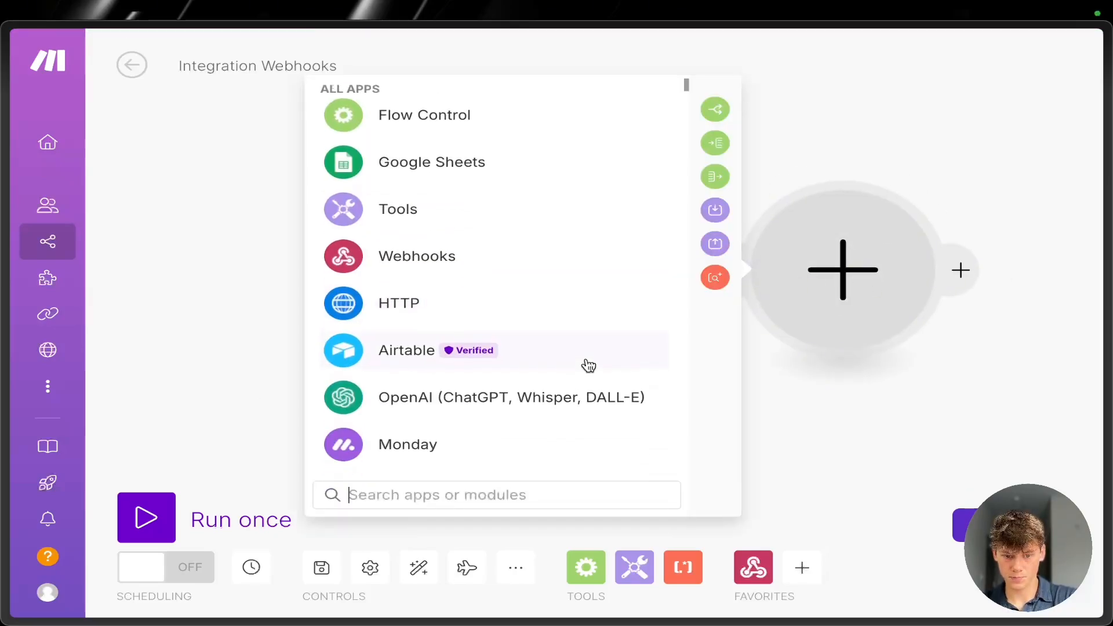
{"action": "scroll", "coordinate": [589, 365], "scroll_direction": "up", "scroll_amount": 5}
{"action": "type", "text": "hub"}
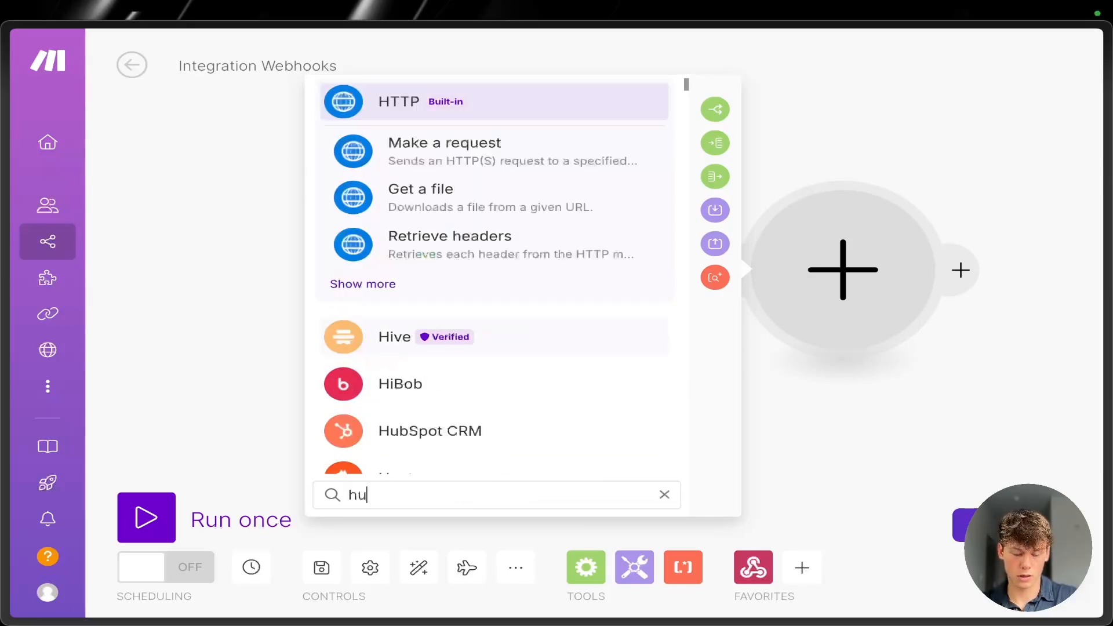
{"action": "key", "text": "BackSpace"}
{"action": "key", "text": "BackSpace"}
{"action": "key", "text": "BackSpace"}
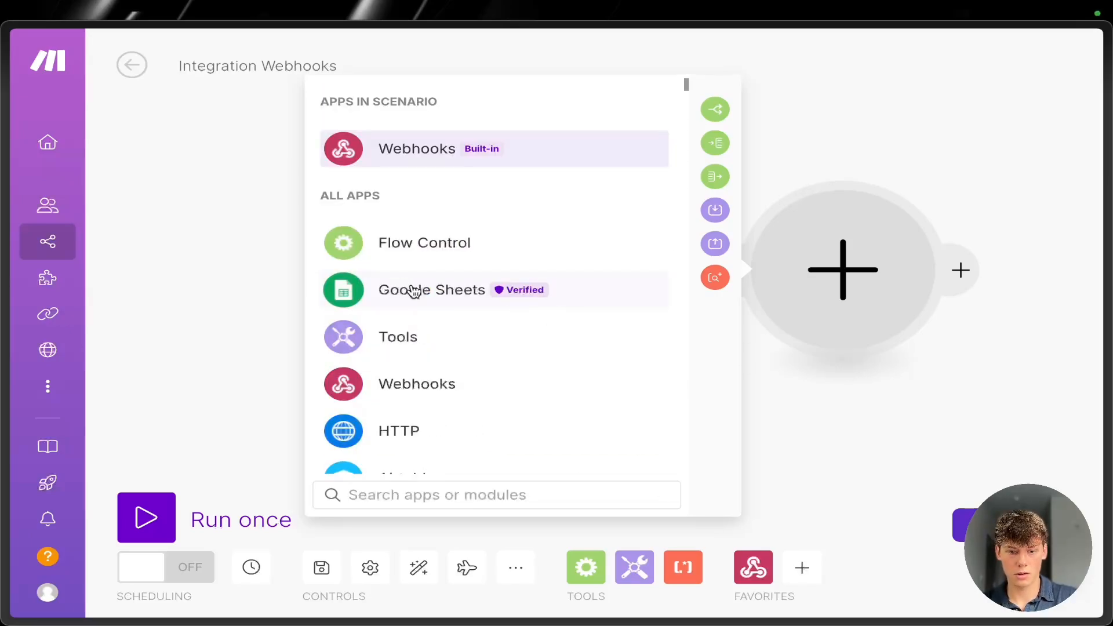
- Set the second module of the scenario to the Google Sheets "Add a Row" action
{"action": "left_click", "coordinate": [413, 291]}
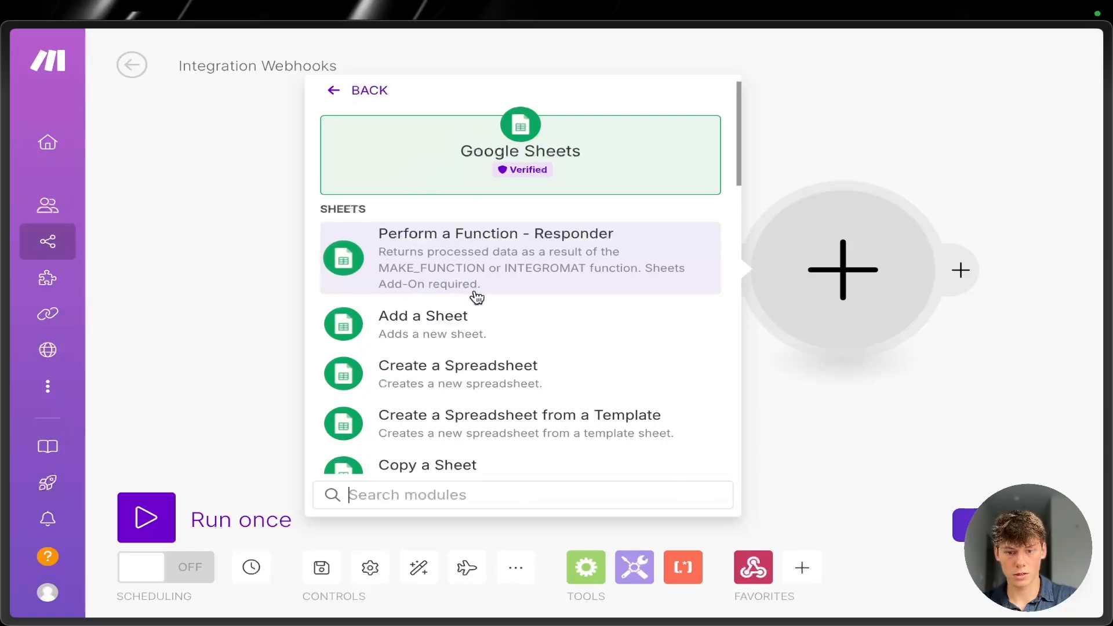
{"action": "scroll", "coordinate": [476, 298], "scroll_direction": "down", "scroll_amount": 5}
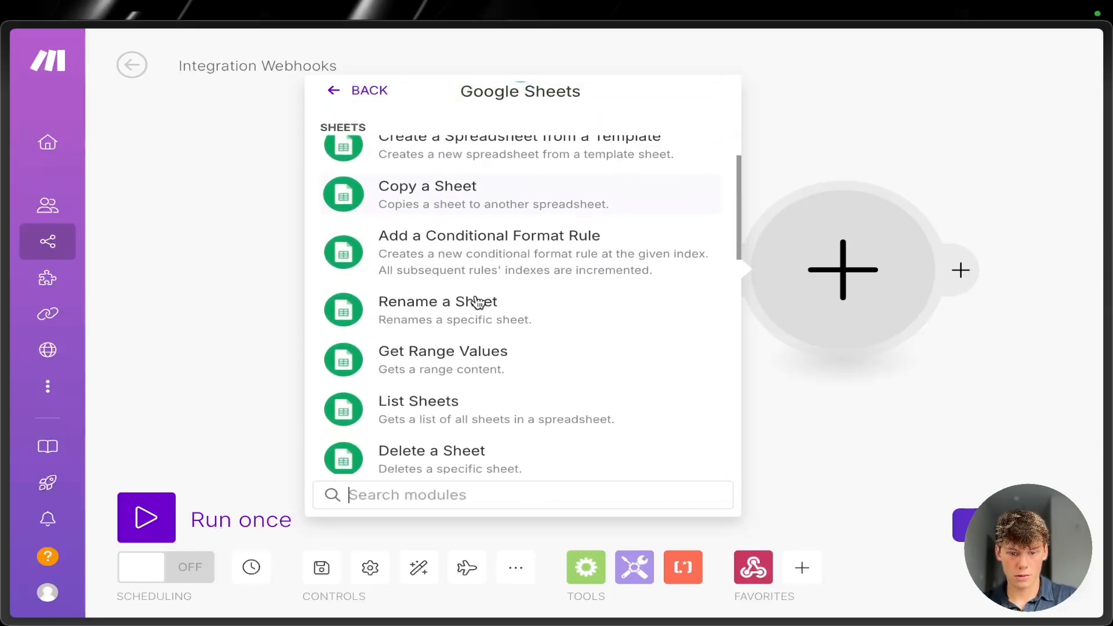
{"action": "scroll", "coordinate": [477, 302], "scroll_direction": "down", "scroll_amount": 4}
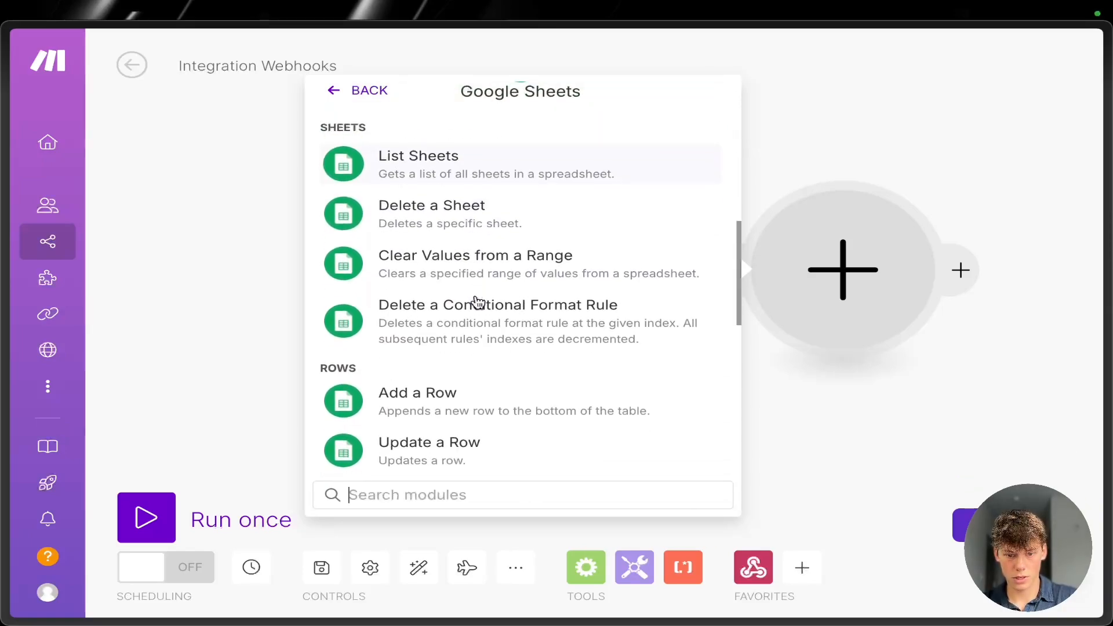
{"action": "scroll", "coordinate": [476, 302], "scroll_direction": "down", "scroll_amount": 1}
{"action": "left_click", "coordinate": [468, 344]}
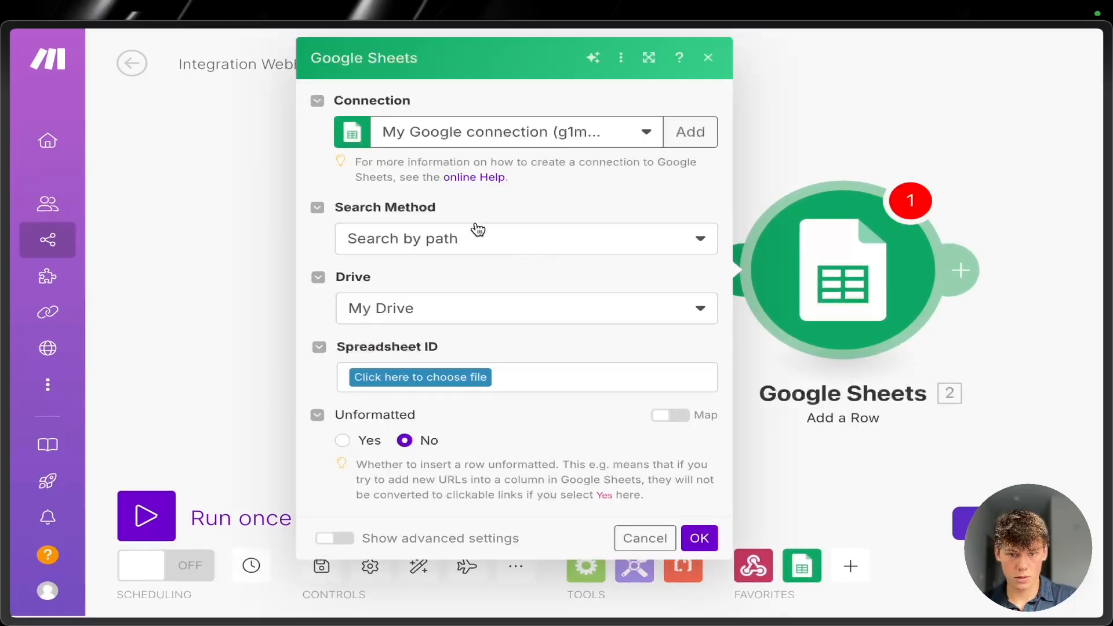
{"action": "left_click", "coordinate": [487, 235]}
{"action": "left_click", "coordinate": [311, 239]}
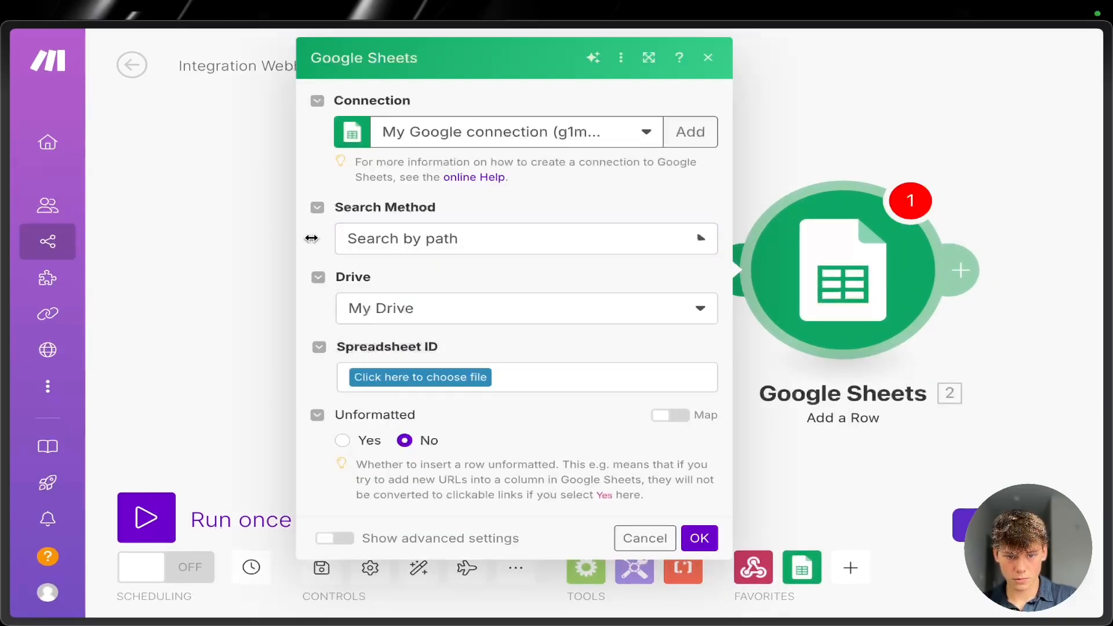
{"action": "left_click", "coordinate": [600, 131]}
{"action": "left_click", "coordinate": [579, 92]}
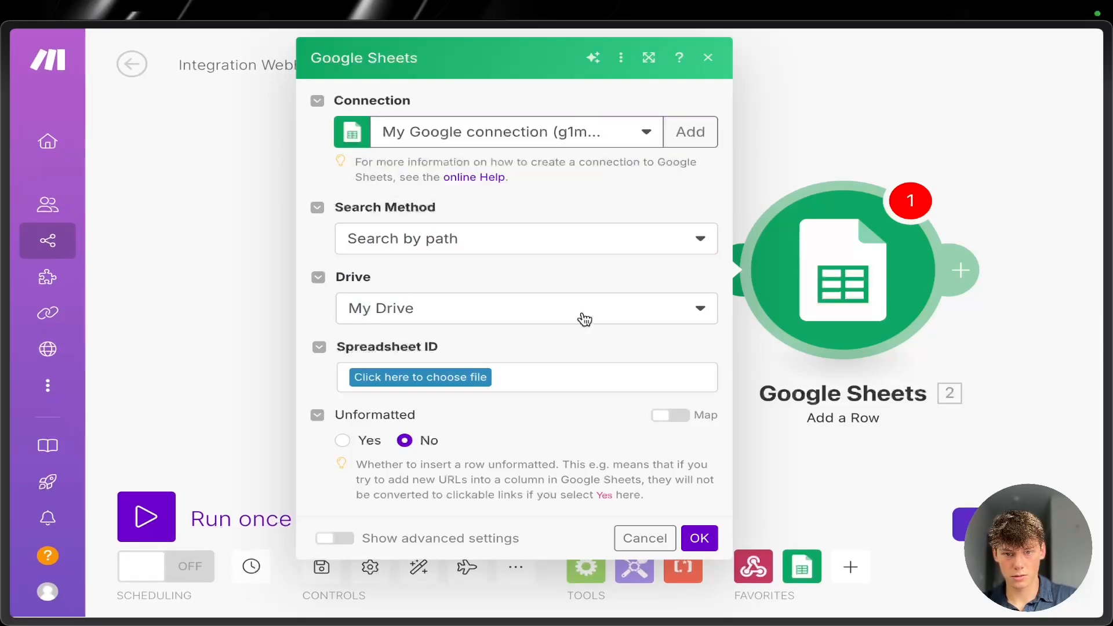
- Open the module's spreadsheet list, check the CRM spreadsheet in Google Sheets and return to the module settings in Make
{"action": "left_click", "coordinate": [461, 381]}
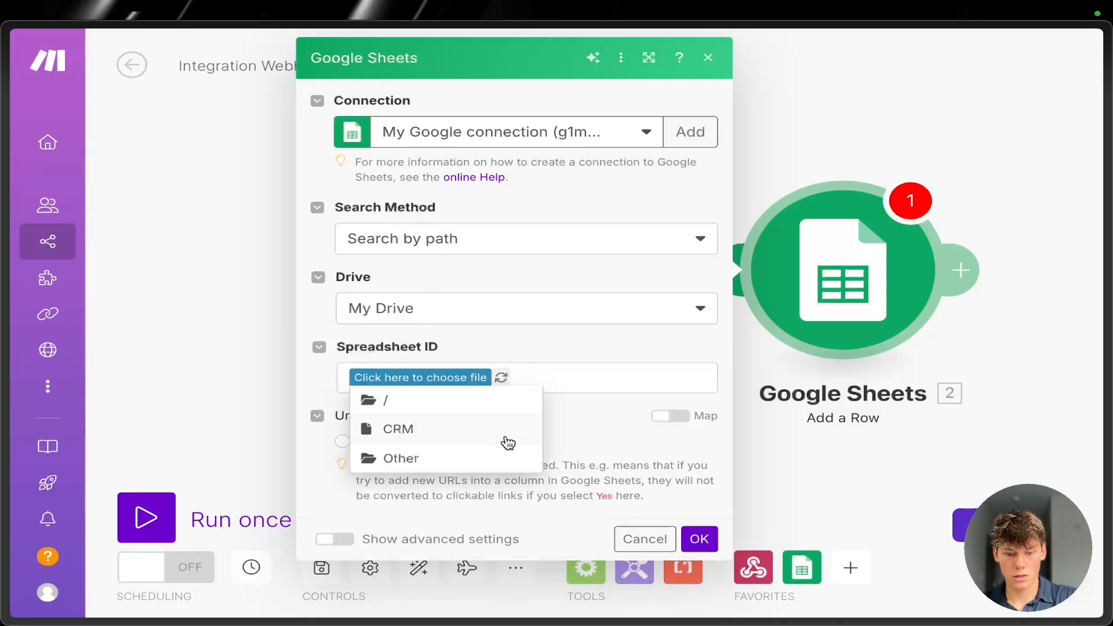
{"action": "key", "text": "ctrl+Up"}
{"action": "left_click", "coordinate": [376, 298]}
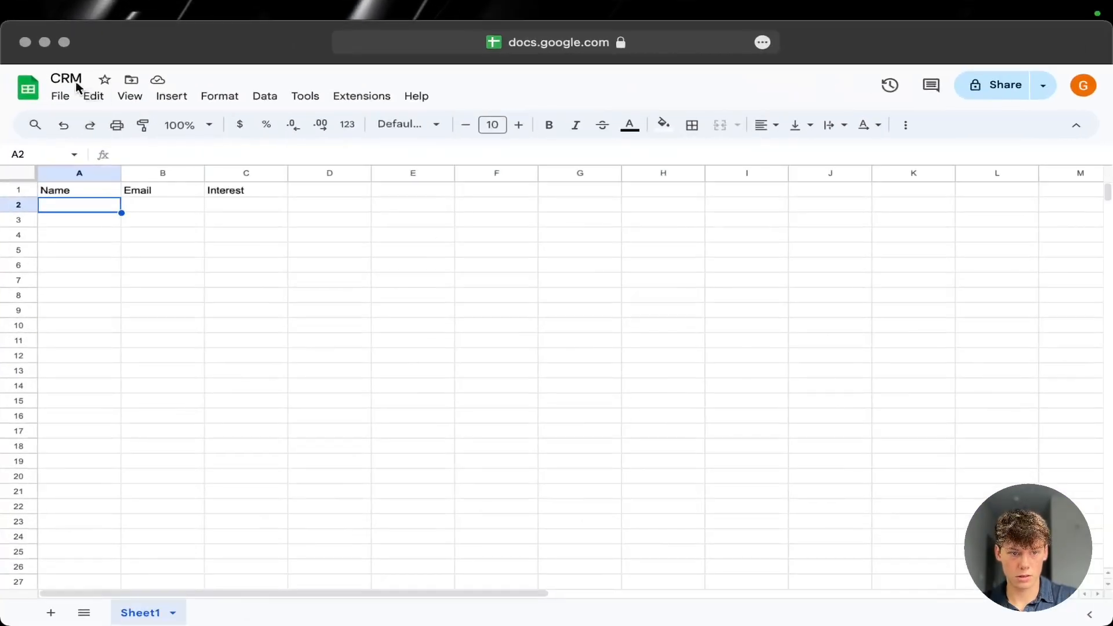
{"action": "key", "text": "ctrl+Up"}
{"action": "left_click", "coordinate": [343, 246]}
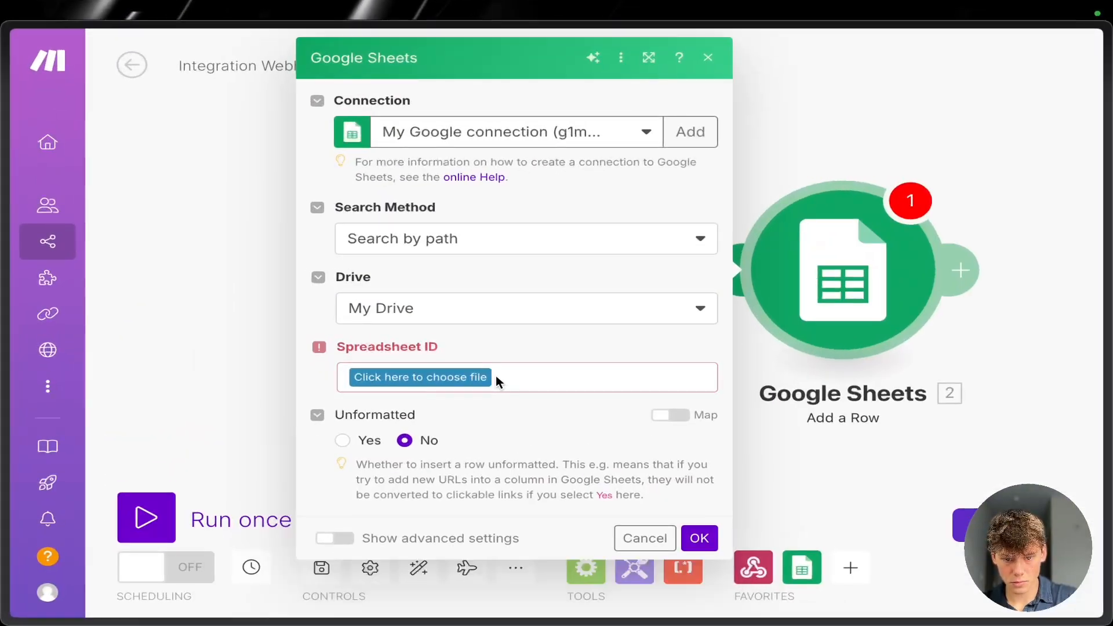
- Select the CRM spreadsheet and its Sheet1 as the destination for the added rows
{"action": "left_click", "coordinate": [432, 378]}
{"action": "left_click", "coordinate": [415, 429]}
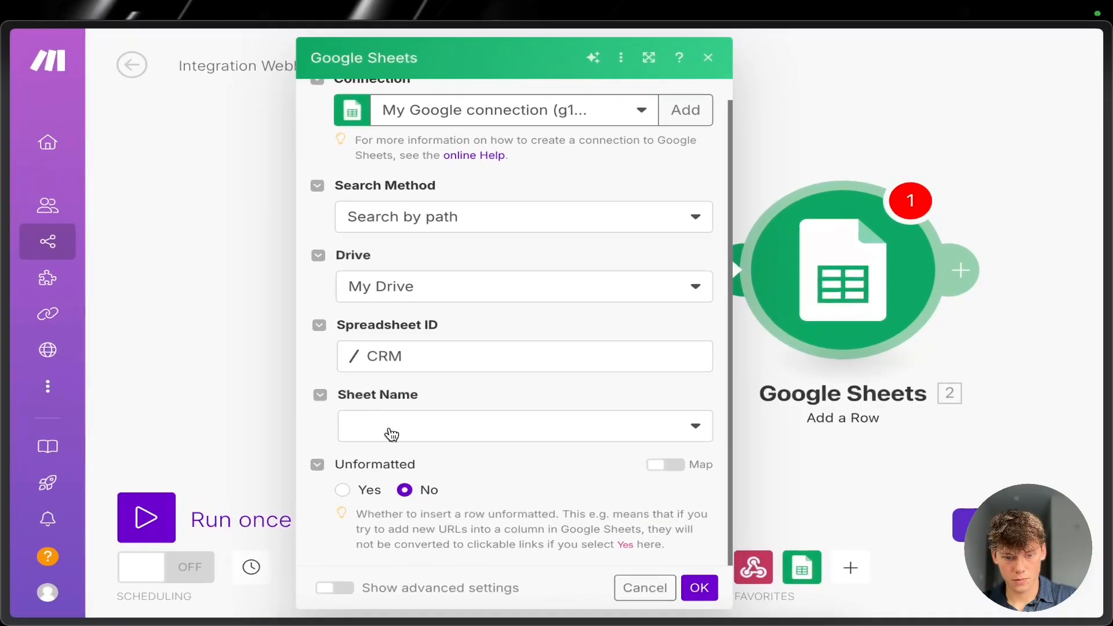
{"action": "left_click", "coordinate": [406, 426]}
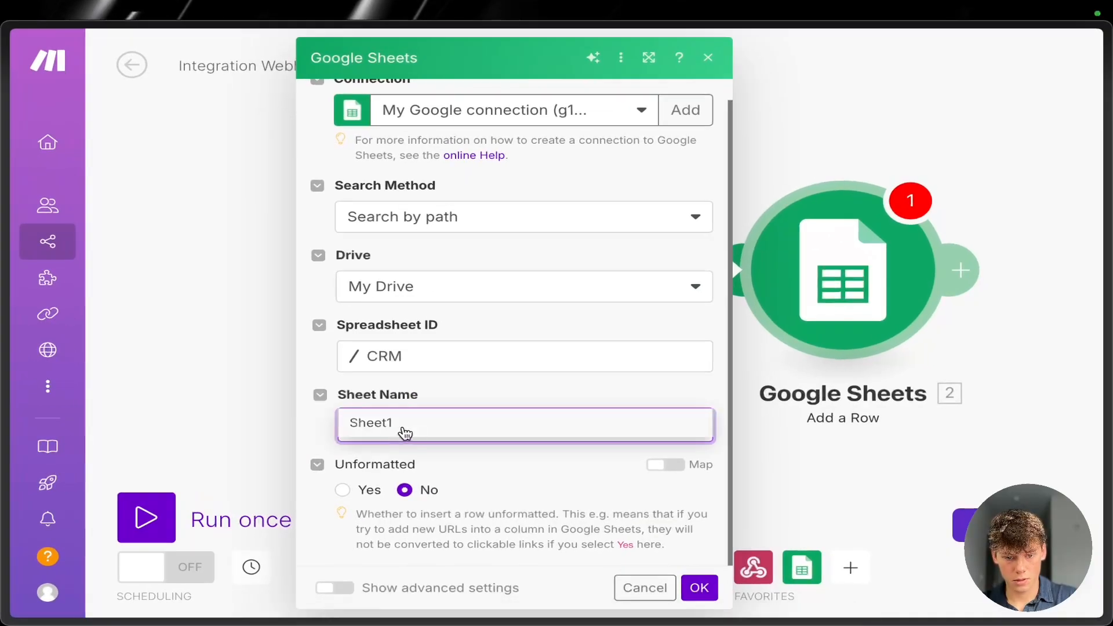
{"action": "left_click", "coordinate": [408, 427]}
{"action": "scroll", "coordinate": [369, 406], "scroll_direction": "down", "scroll_amount": 2}
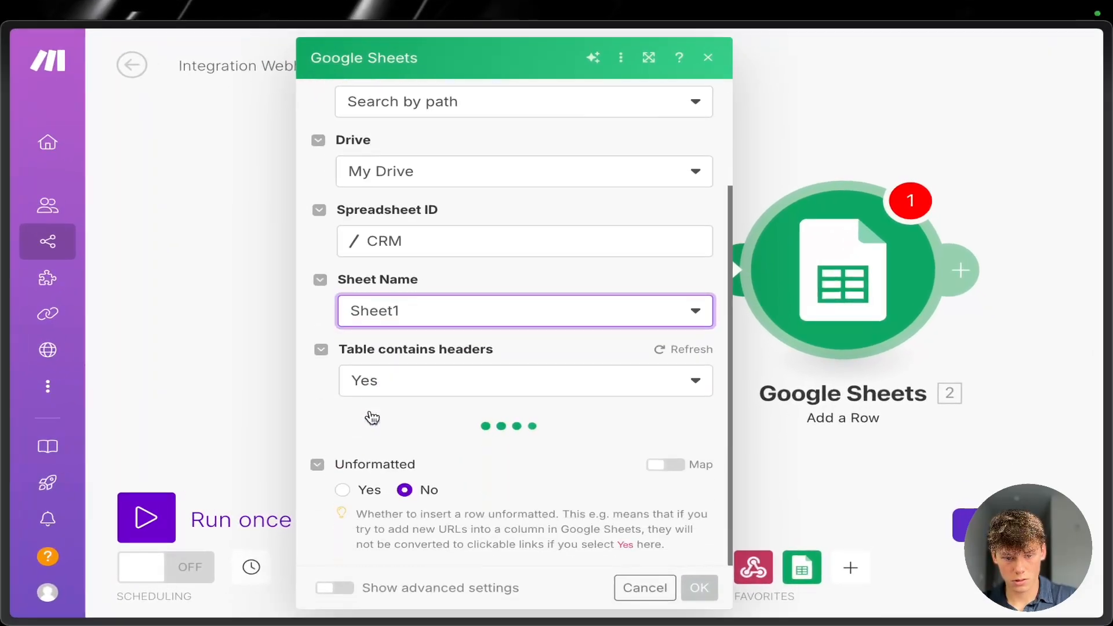
{"action": "scroll", "coordinate": [370, 410], "scroll_direction": "down", "scroll_amount": 2}
- Switch to the CRM spreadsheet, examine the column headers in row 1, and return to the module settings in Make
{"action": "key", "text": "ctrl+Up"}
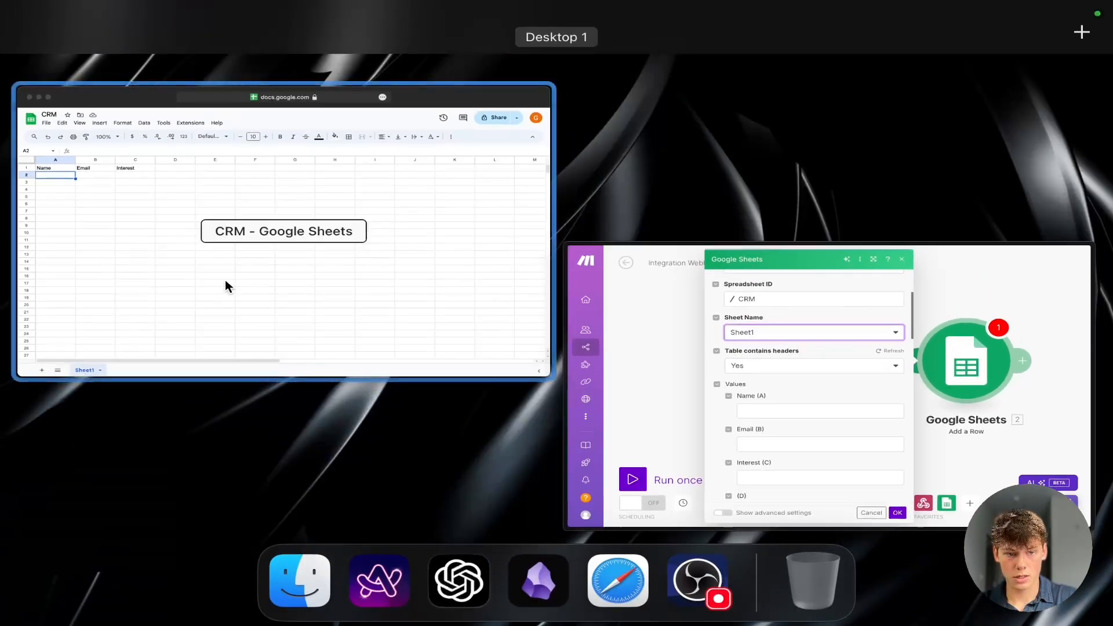
{"action": "left_click", "coordinate": [225, 279]}
{"action": "left_click", "coordinate": [115, 191]}
{"action": "left_click", "coordinate": [249, 203]}
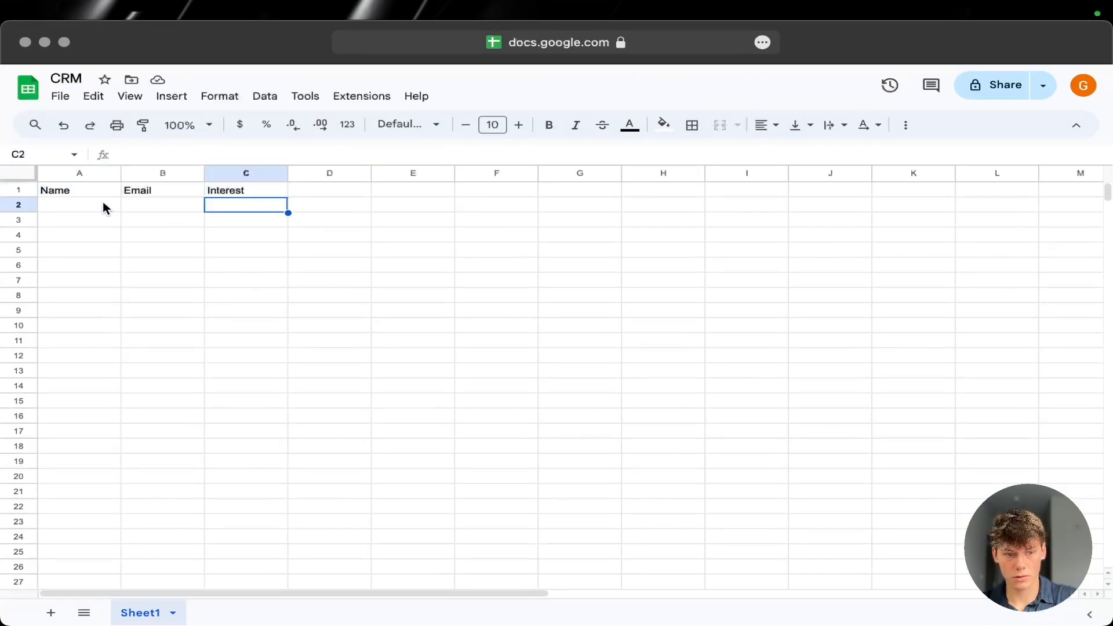
{"action": "left_click_drag", "start_coordinate": [102, 189], "coordinate": [243, 186]}
{"action": "left_click", "coordinate": [222, 217]}
{"action": "key", "text": "ctrl+Up"}
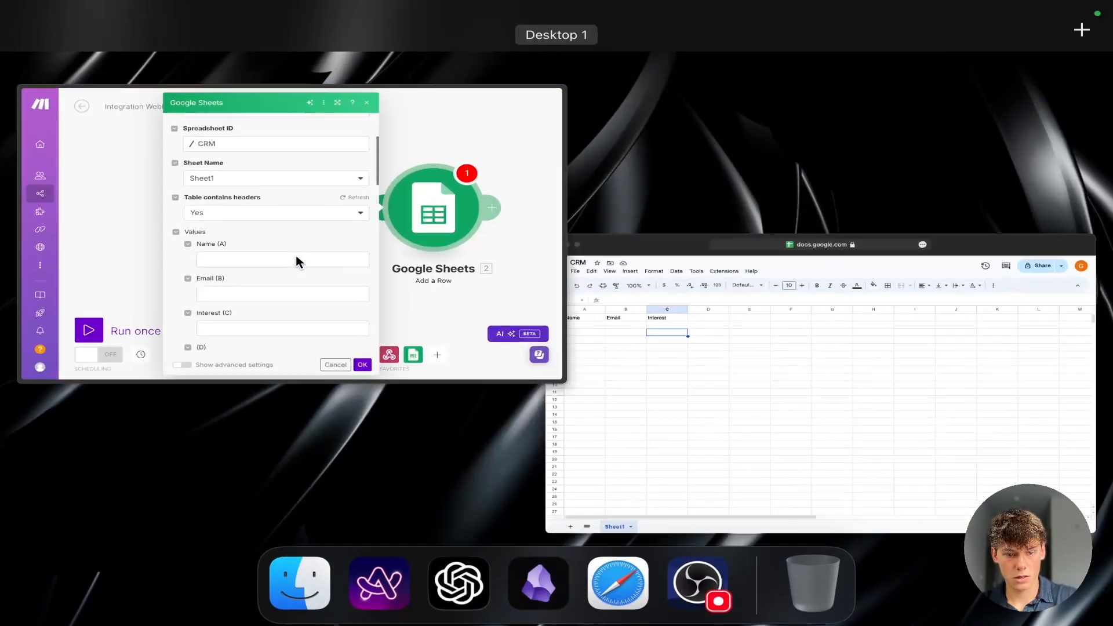
{"action": "left_click", "coordinate": [296, 259]}
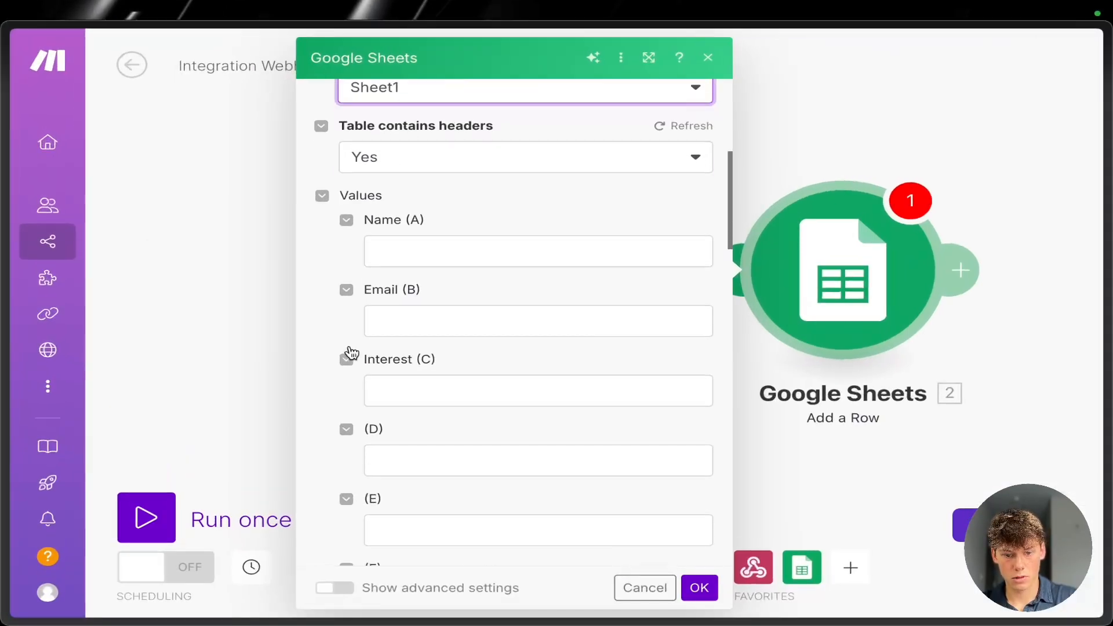
- Open the Name column for mapping, then close the Google Sheets module settings with the column values left empty
{"action": "left_click", "coordinate": [414, 240]}
{"action": "left_click", "coordinate": [281, 266]}
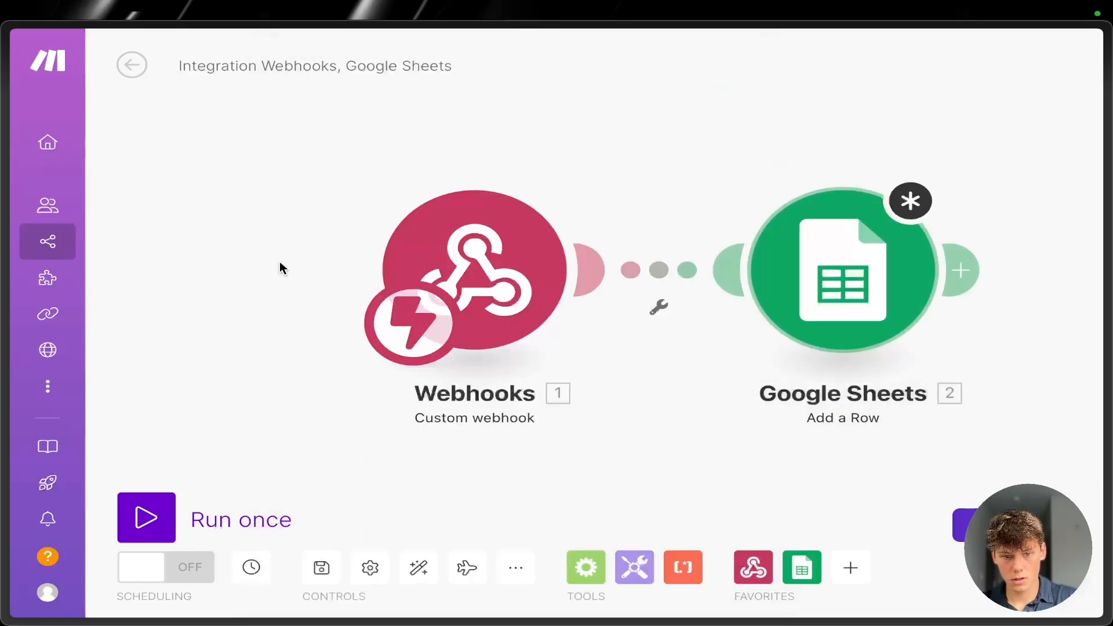
{"action": "scroll", "coordinate": [522, 374], "scroll_direction": "down", "scroll_amount": 10}
{"action": "scroll", "coordinate": [521, 374], "scroll_direction": "up", "scroll_amount": 10}
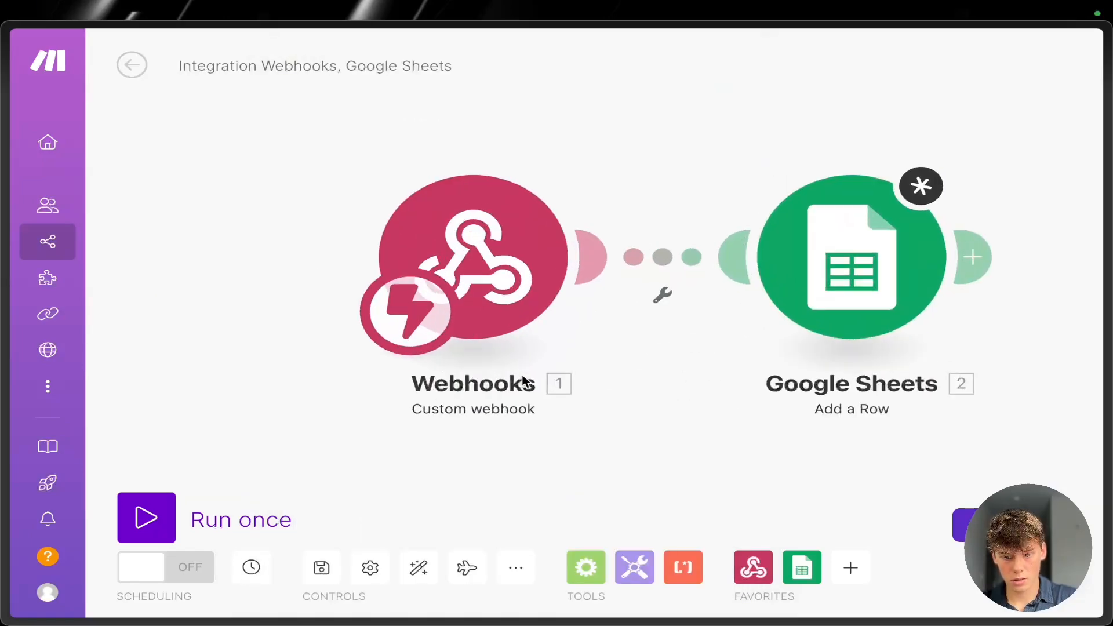
- Switch to the LeadGen agent in Voiceflow and open the test request variables of the POST block
{"action": "mouse_move", "coordinate": [3, 431]}
{"action": "left_click", "coordinate": [123, 409]}
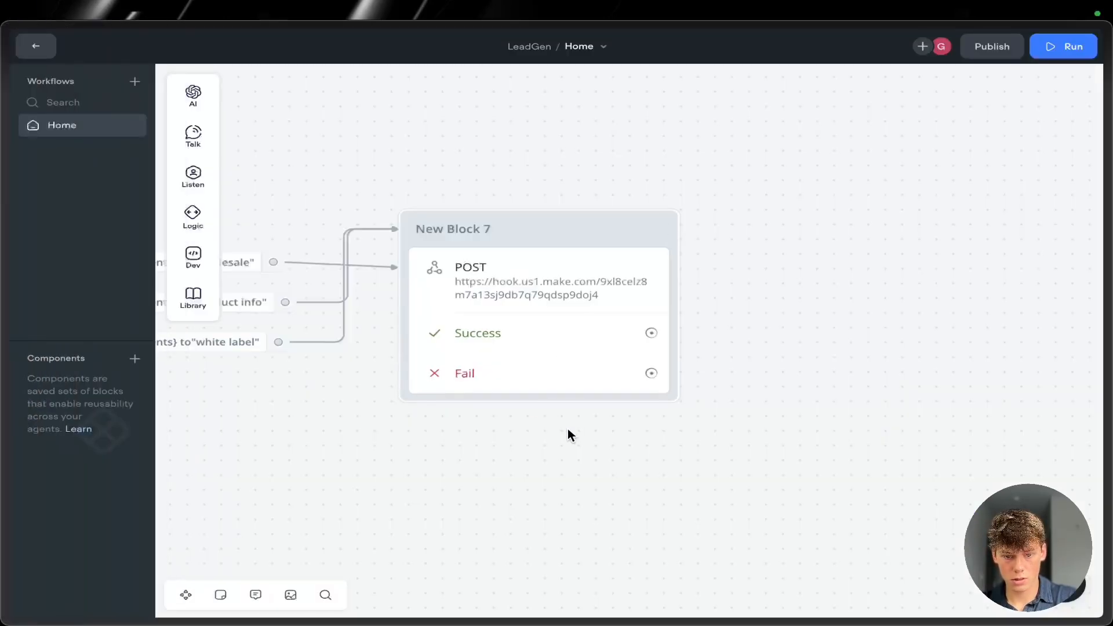
{"action": "left_click", "coordinate": [572, 295]}
{"action": "left_click", "coordinate": [1029, 590]}
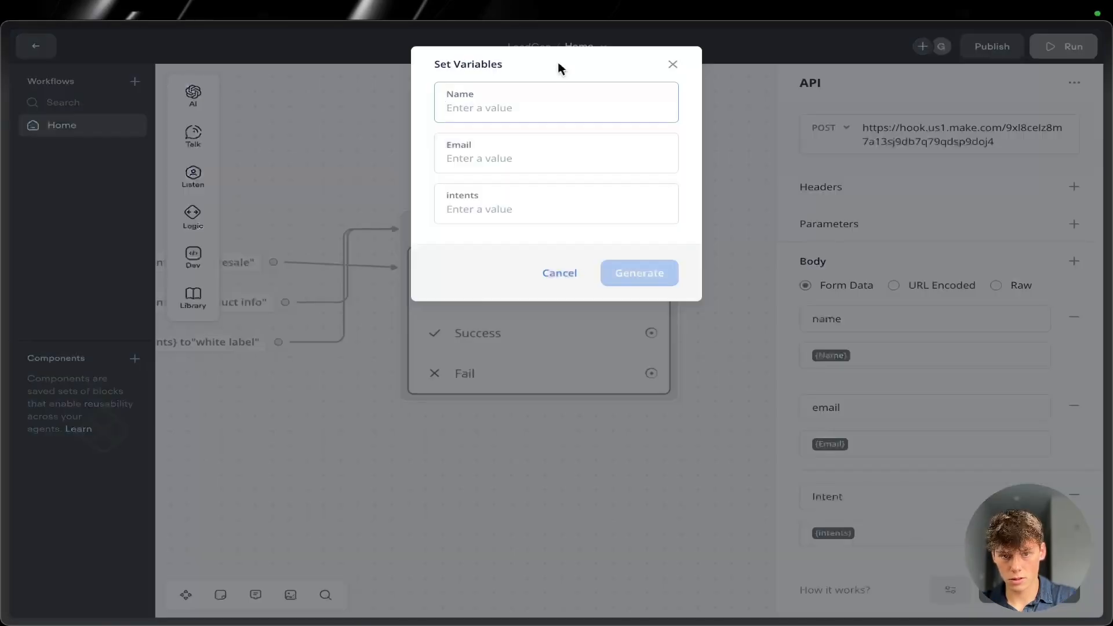
- Fill in a sample name and e-mail, set intents to "product info", and send the test request
{"action": "type", "text": "John"}
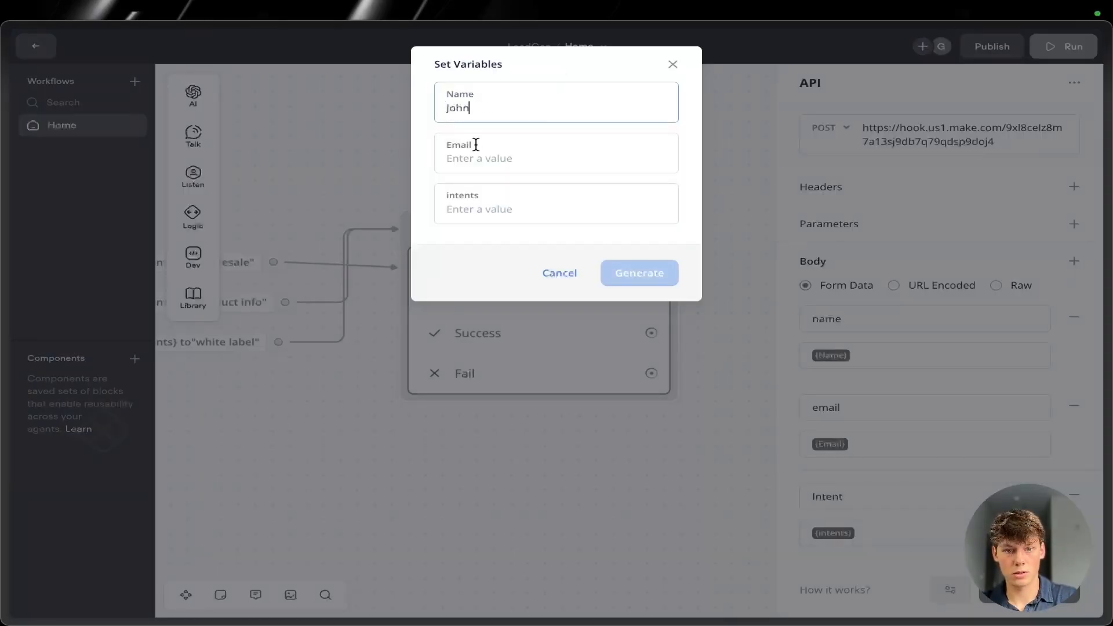
{"action": "left_click", "coordinate": [470, 166]}
{"action": "type", "text": "email"}
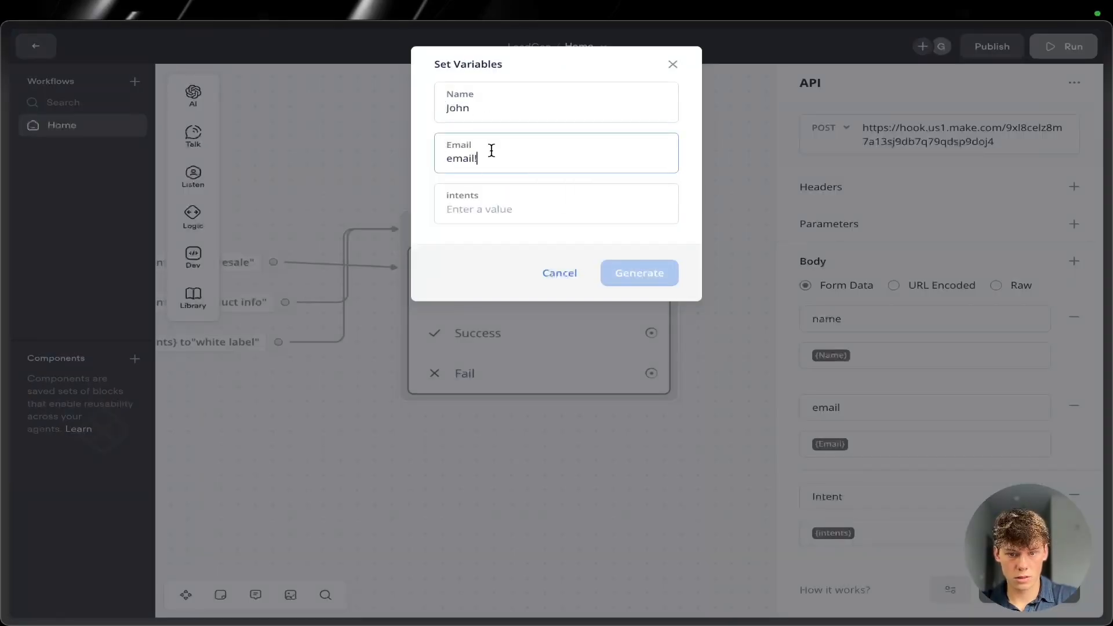
{"action": "type", "text": "@email.c"}
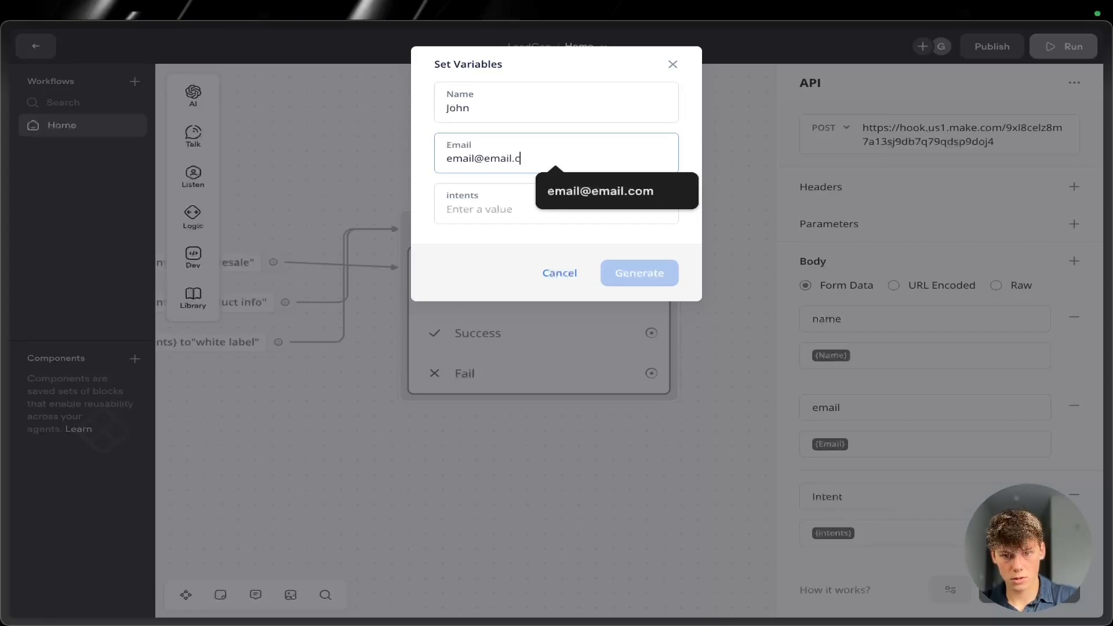
{"action": "type", "text": "om"}
{"action": "left_click", "coordinate": [487, 200]}
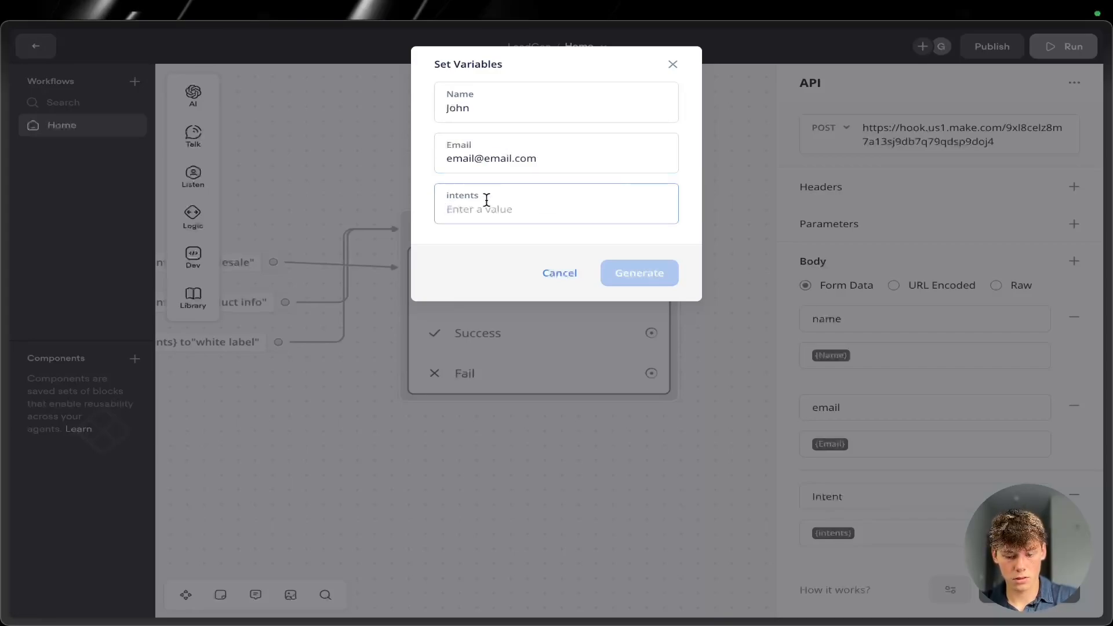
{"action": "type", "text": "product info"}
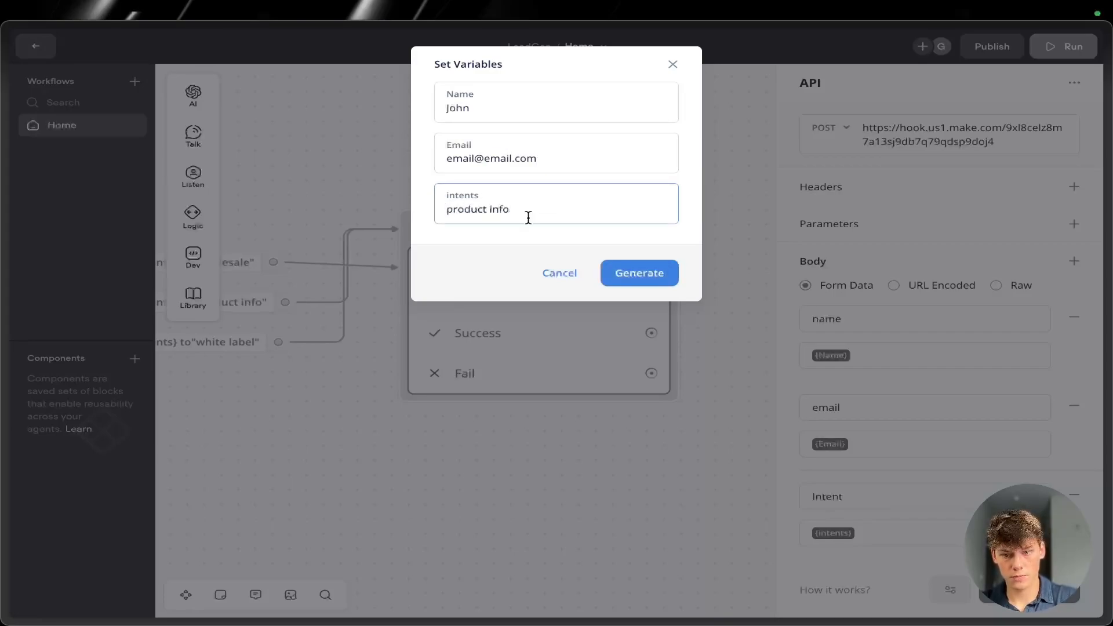
{"action": "left_click", "coordinate": [638, 274]}
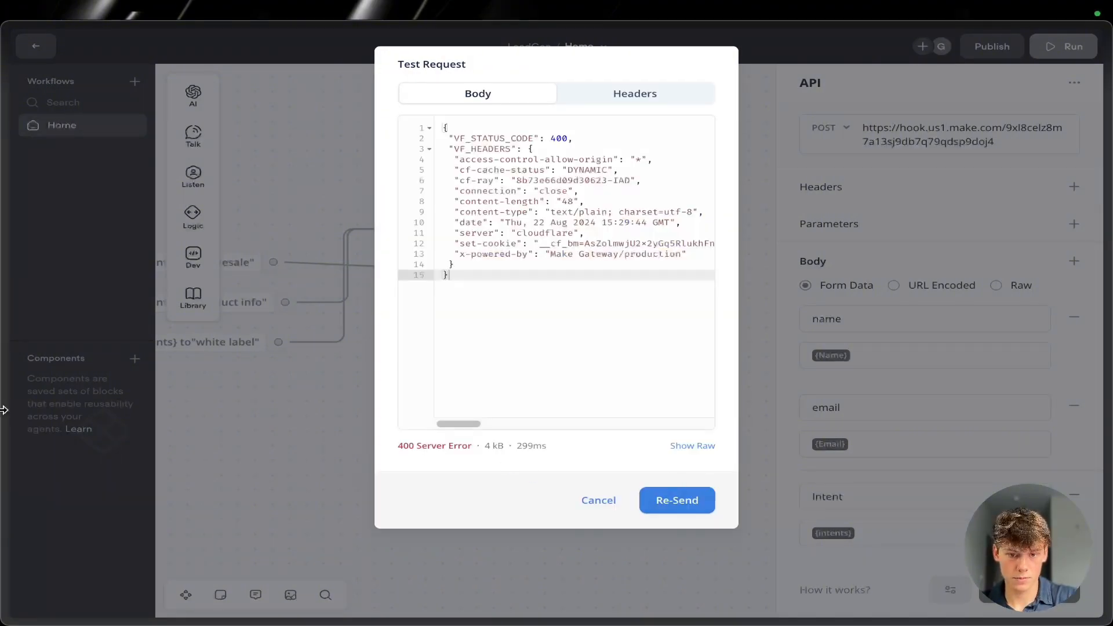
- Switch back to the Make scenario and run it once so the webhook waits for data
{"action": "mouse_move", "coordinate": [3, 409]}
{"action": "left_click", "coordinate": [87, 365]}
{"action": "left_click", "coordinate": [152, 519]}
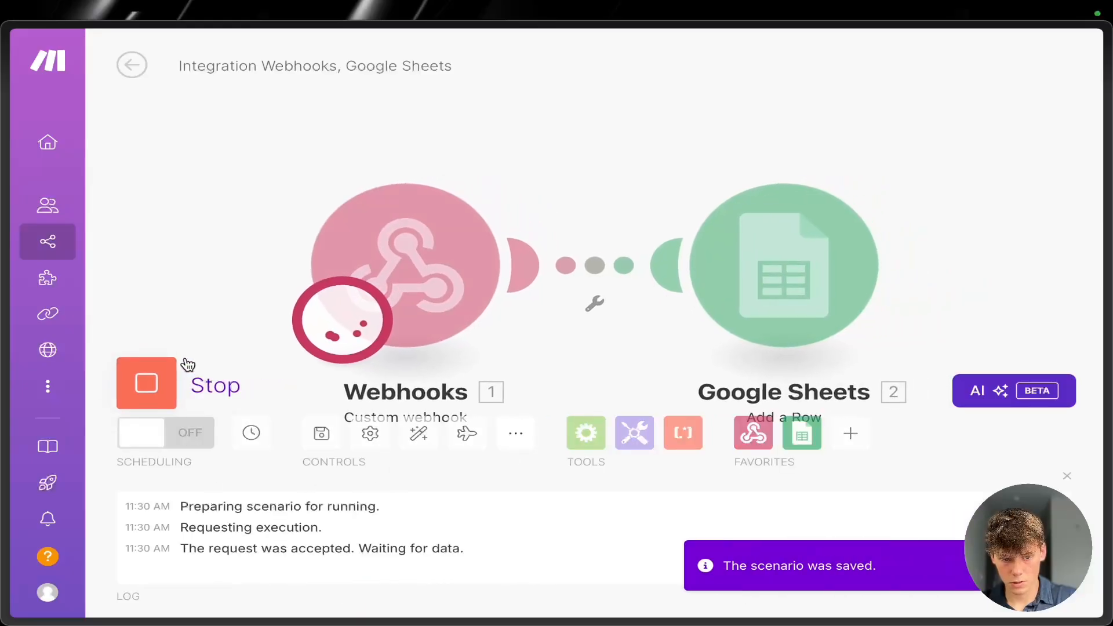
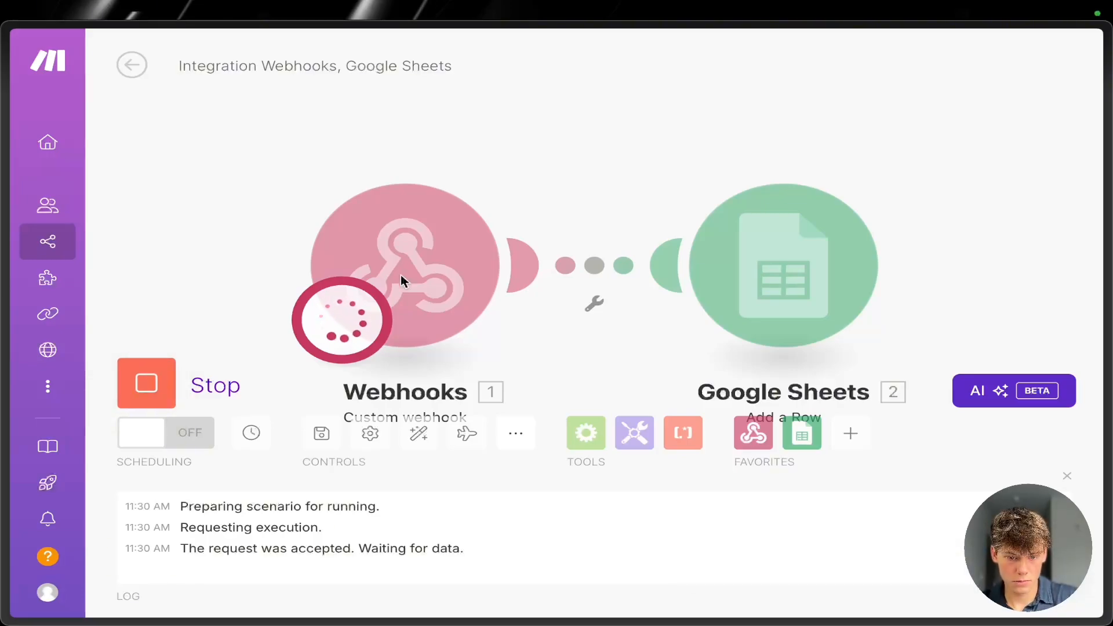
- Switch to the LeadGen agent in Voiceflow and re-send the test request to the webhook
{"action": "mouse_move", "coordinate": [83, 428]}
{"action": "left_click", "coordinate": [68, 400]}
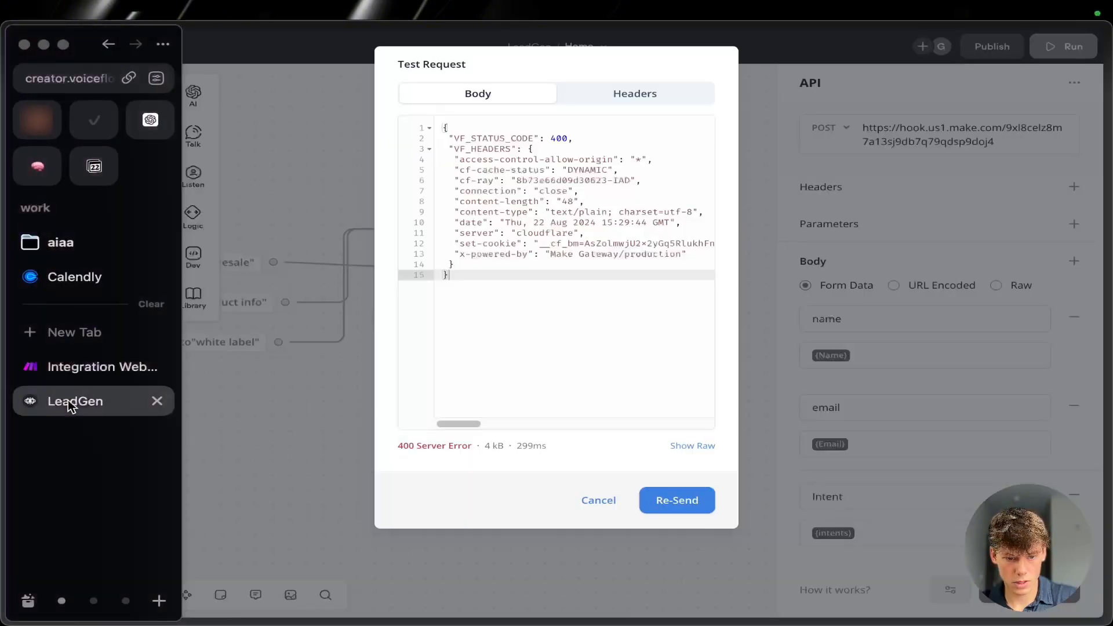
{"action": "left_click", "coordinate": [700, 502]}
- Return to Make and map the webhook's name, email and Intent to the Google Sheets module's Name, Email and Interest columns
{"action": "mouse_move", "coordinate": [4, 349]}
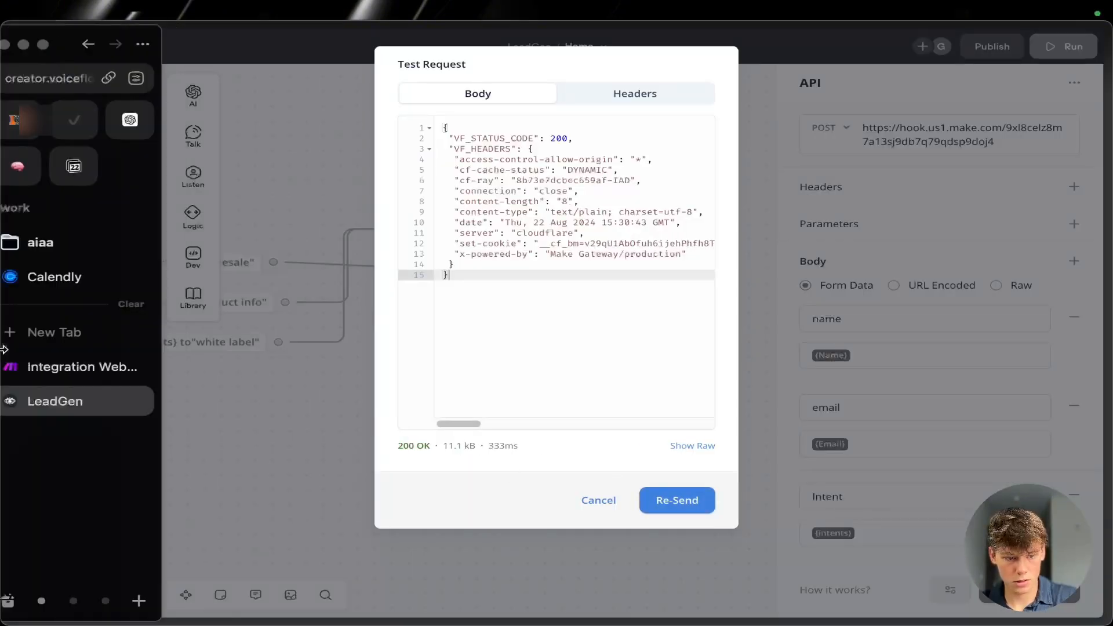
{"action": "left_click", "coordinate": [108, 370]}
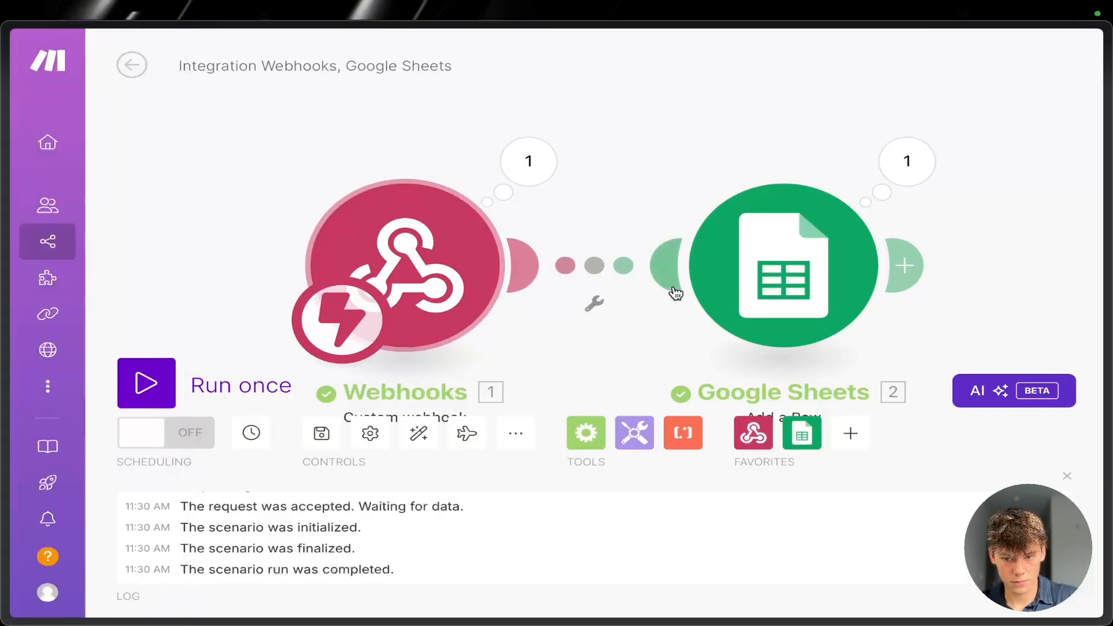
{"action": "left_click", "coordinate": [740, 293]}
{"action": "scroll", "coordinate": [510, 311], "scroll_direction": "down", "scroll_amount": 6}
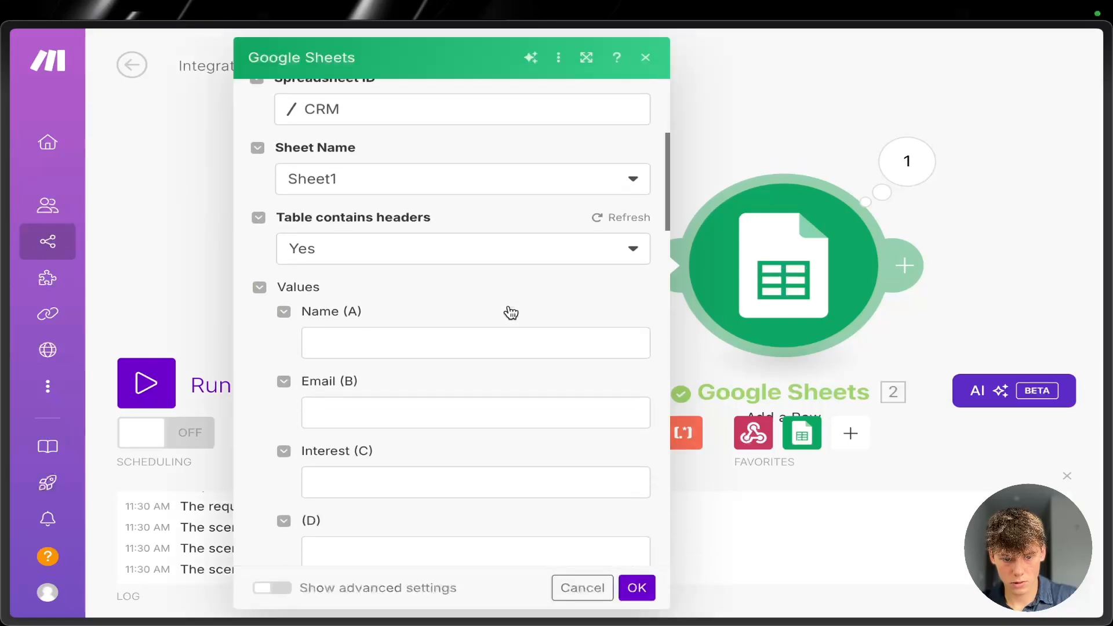
{"action": "left_click", "coordinate": [472, 280]}
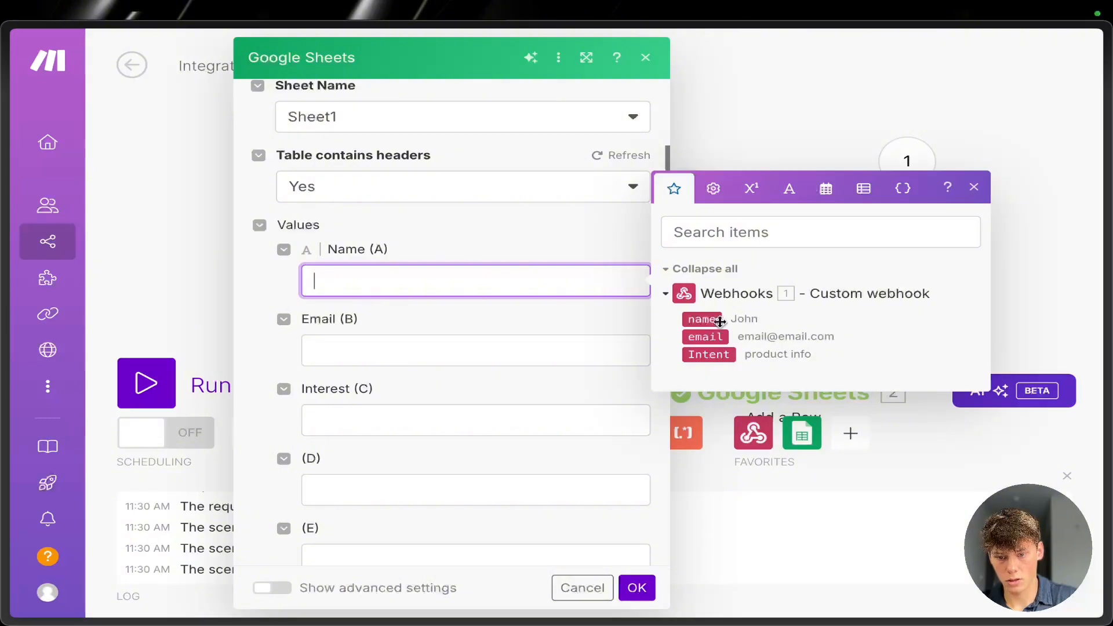
{"action": "left_click_drag", "start_coordinate": [691, 313], "coordinate": [417, 293]}
{"action": "left_click_drag", "start_coordinate": [704, 336], "coordinate": [534, 345]}
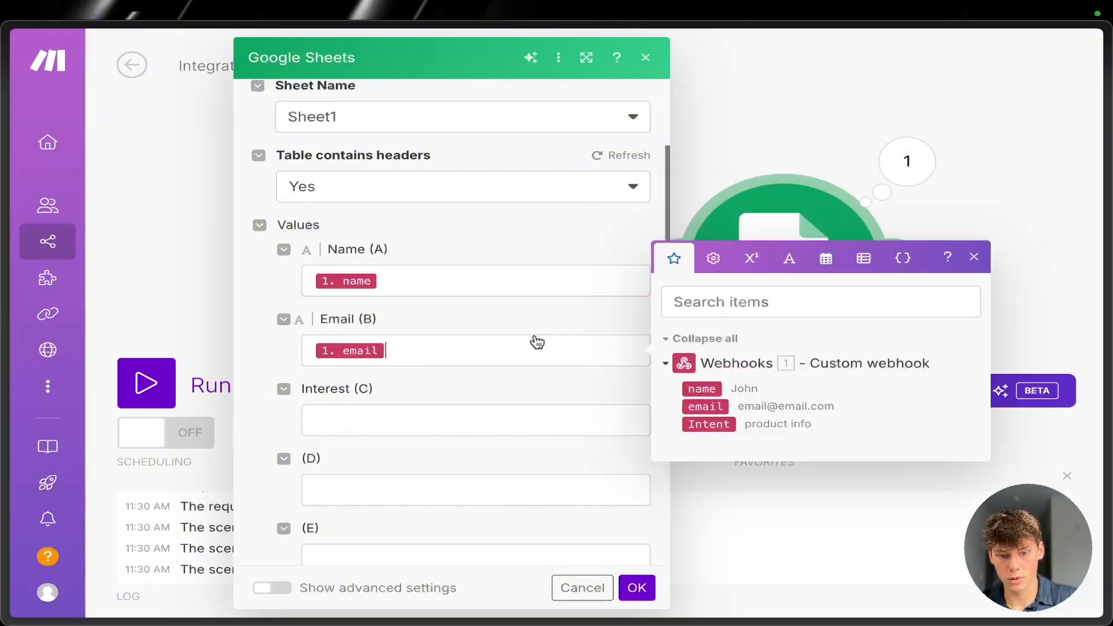
{"action": "left_click_drag", "start_coordinate": [725, 420], "coordinate": [580, 422]}
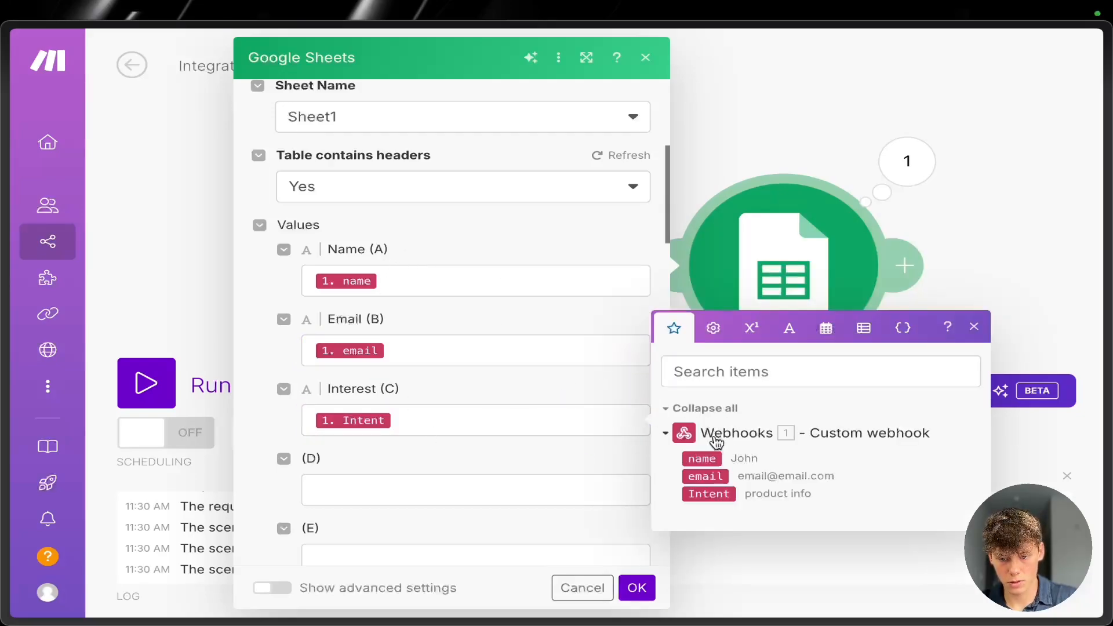
- Compare the module's field mapping with the Name, Email and Interest columns of the CRM spreadsheet
{"action": "left_click", "coordinate": [727, 456]}
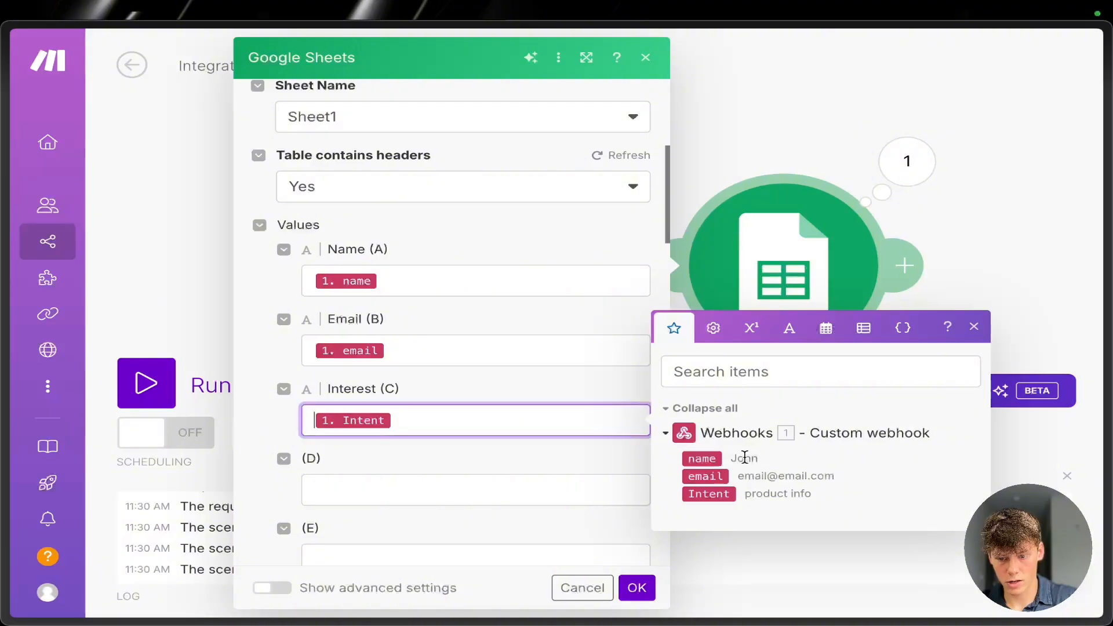
{"action": "left_click", "coordinate": [427, 255]}
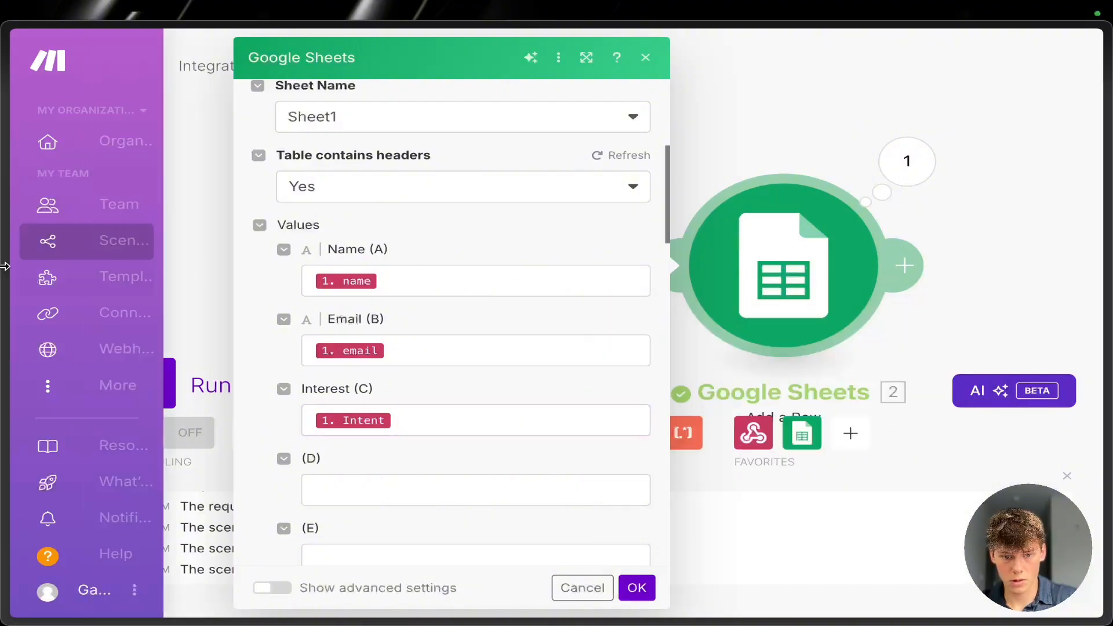
{"action": "key", "text": "ctrl+Up"}
{"action": "left_click", "coordinate": [335, 255]}
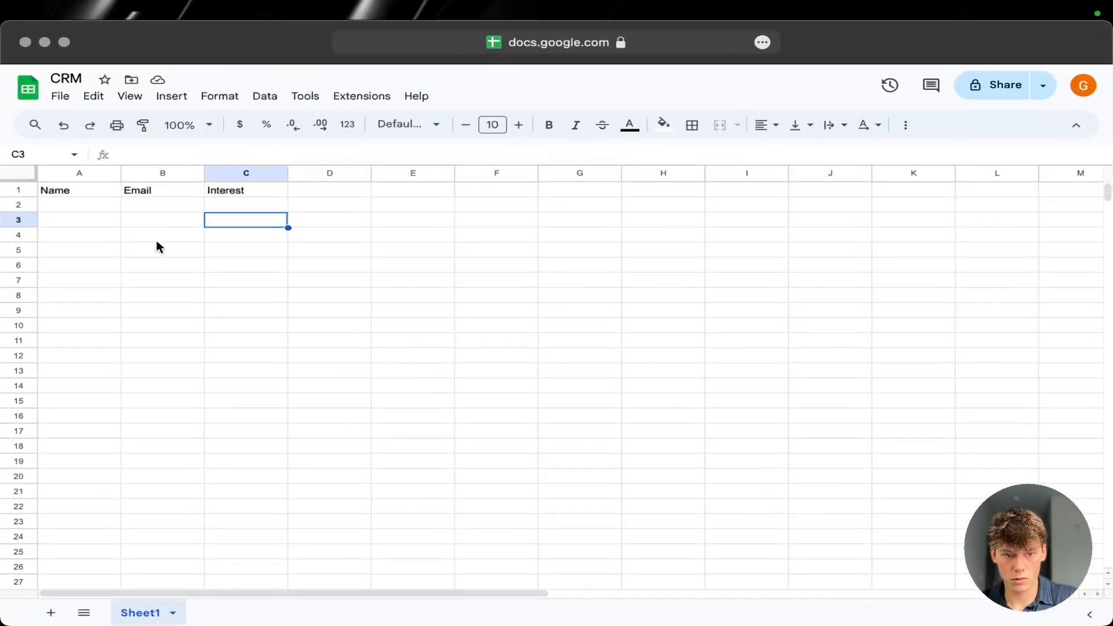
{"action": "left_click", "coordinate": [68, 187]}
{"action": "left_click", "coordinate": [81, 208]}
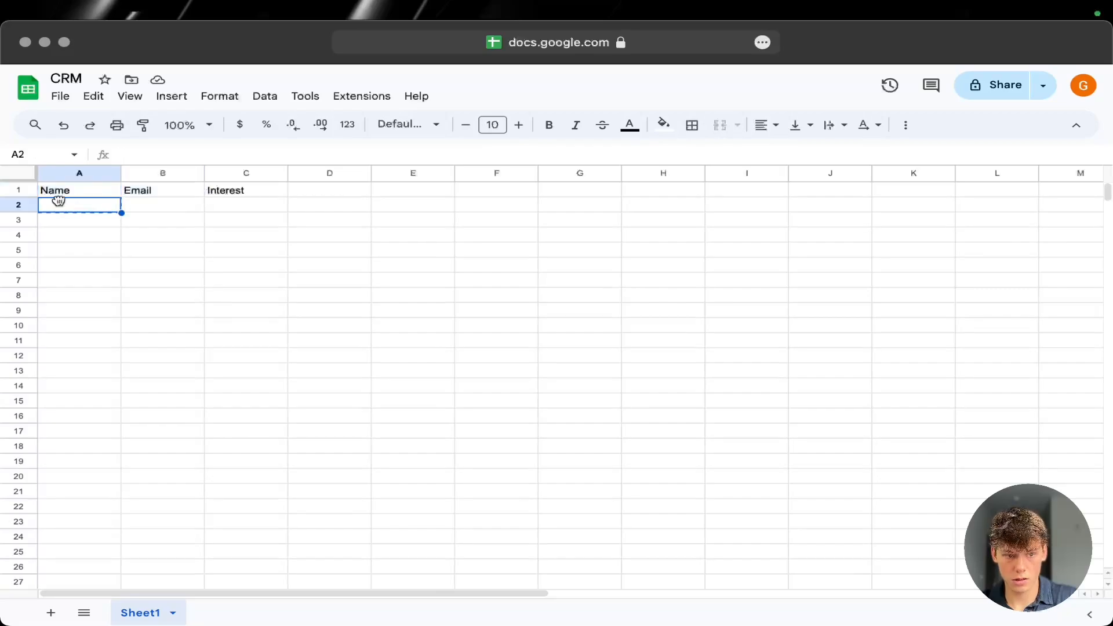
{"action": "left_click_drag", "start_coordinate": [222, 204], "coordinate": [220, 205]}
{"action": "key", "text": "super+z"}
{"action": "key", "text": "ctrl+Up"}
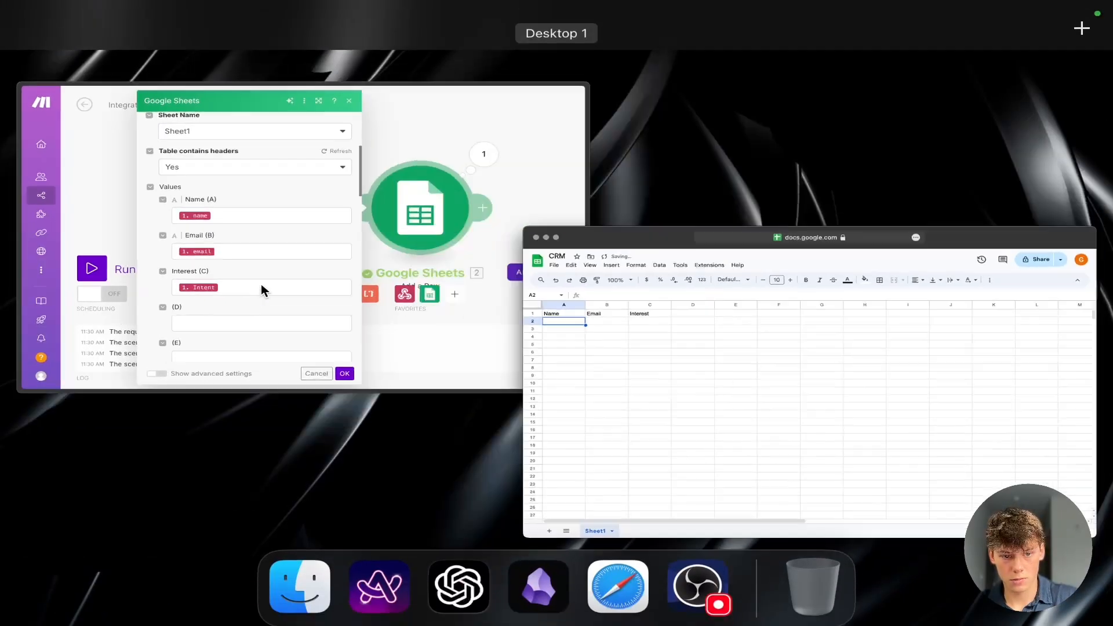
- Return to the Make scenario, turn its scheduling on and keep it set to run immediately
{"action": "left_click", "coordinate": [262, 287]}
{"action": "left_click", "coordinate": [717, 363]}
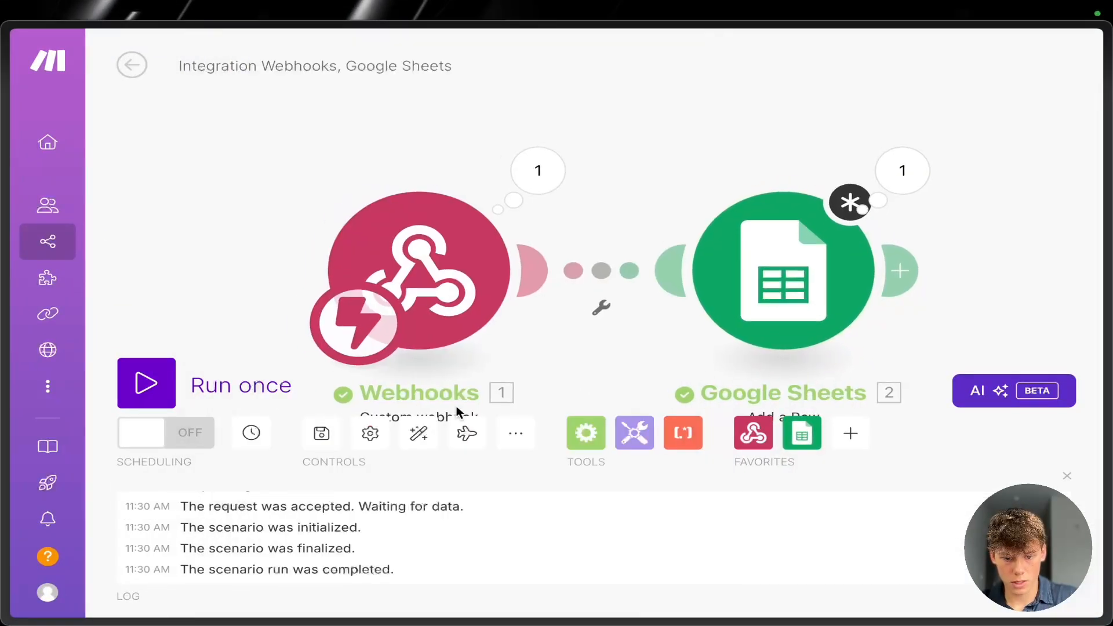
{"action": "left_click", "coordinate": [174, 439]}
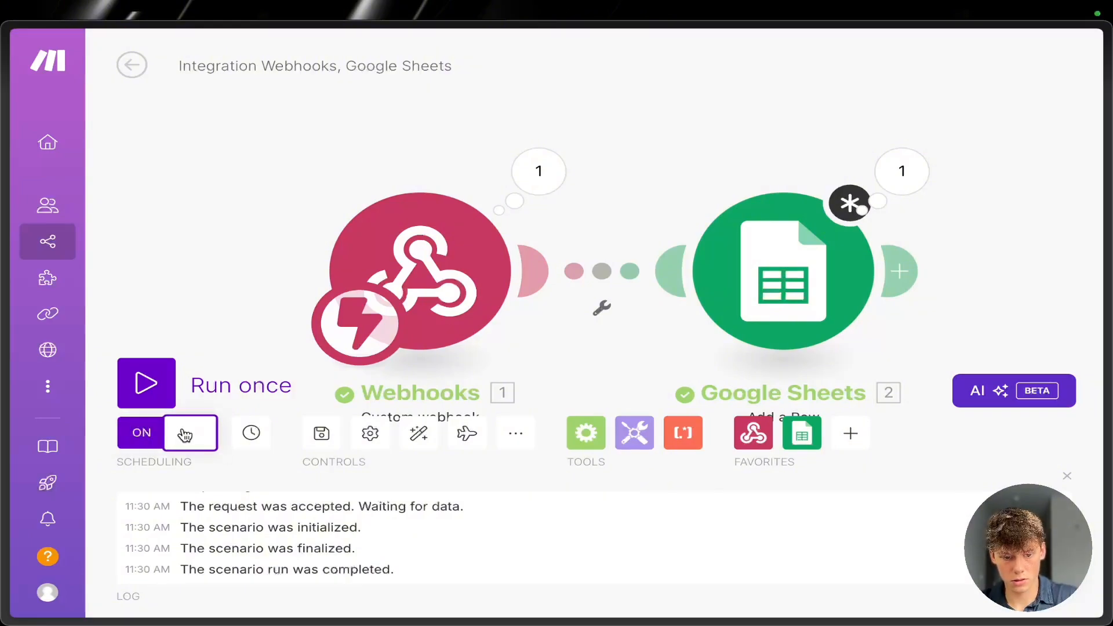
{"action": "left_click", "coordinate": [249, 435]}
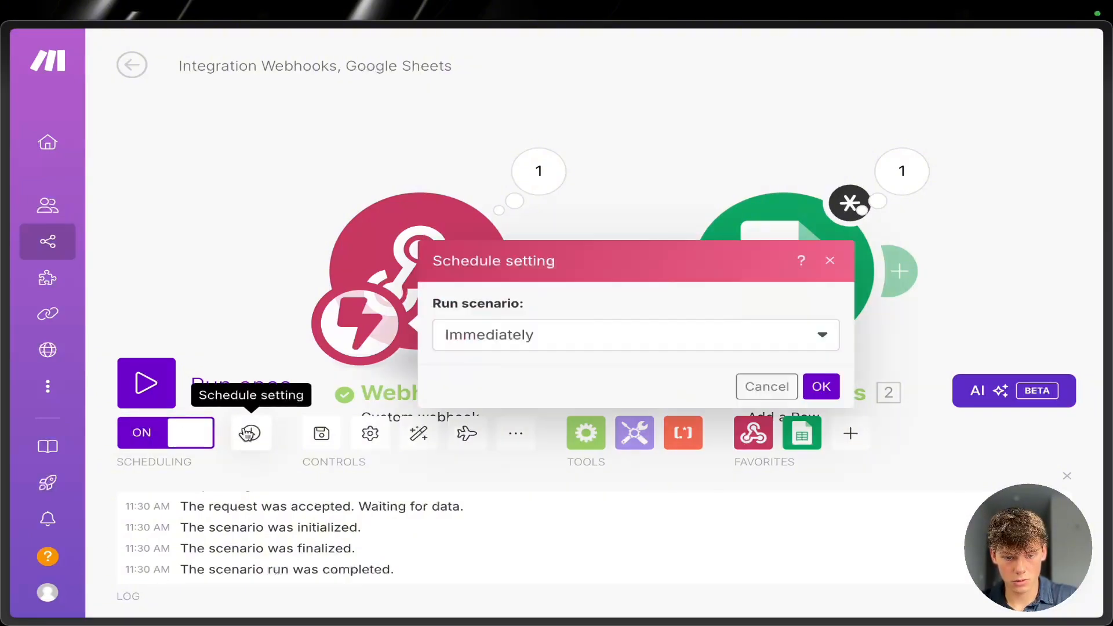
{"action": "left_click", "coordinate": [467, 348]}
{"action": "left_click", "coordinate": [498, 364]}
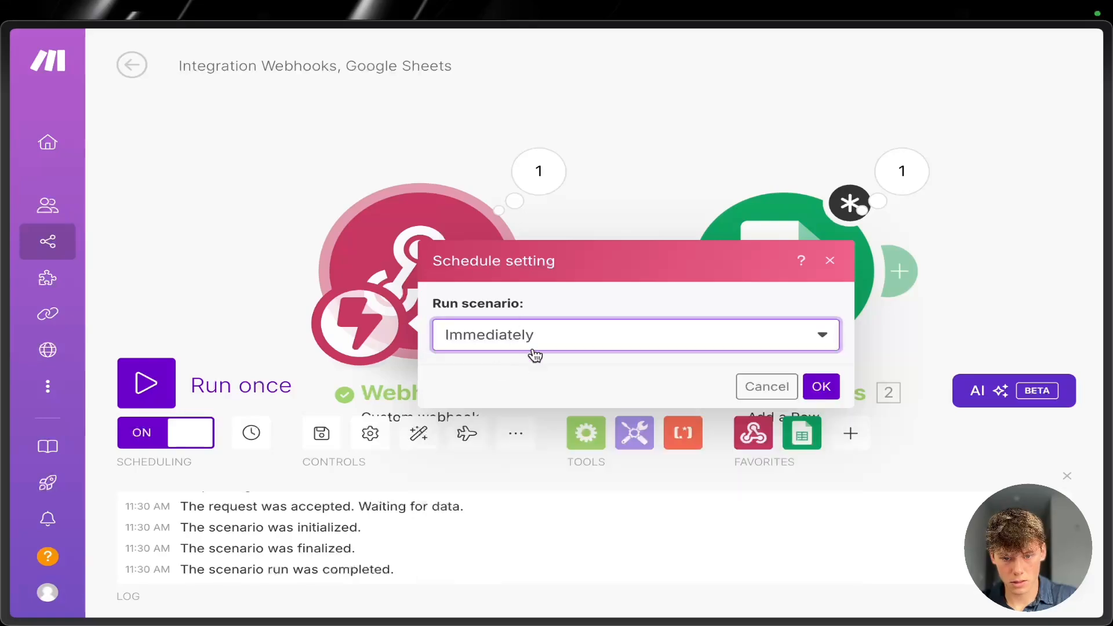
{"action": "left_click", "coordinate": [820, 388]}
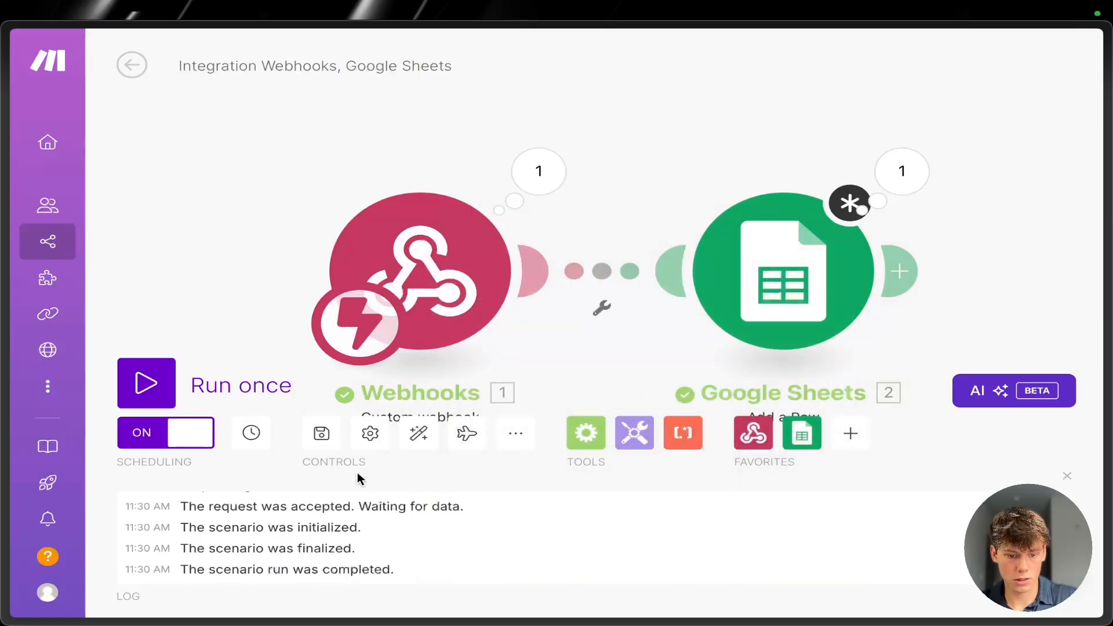
- Try to leave the scenario editor and save the changes
{"action": "left_click", "coordinate": [404, 307]}
{"action": "scroll", "coordinate": [406, 307], "scroll_direction": "down", "scroll_amount": 10}
{"action": "scroll", "coordinate": [405, 304], "scroll_direction": "up", "scroll_amount": 10}
{"action": "scroll", "coordinate": [405, 304], "scroll_direction": "down", "scroll_amount": 2}
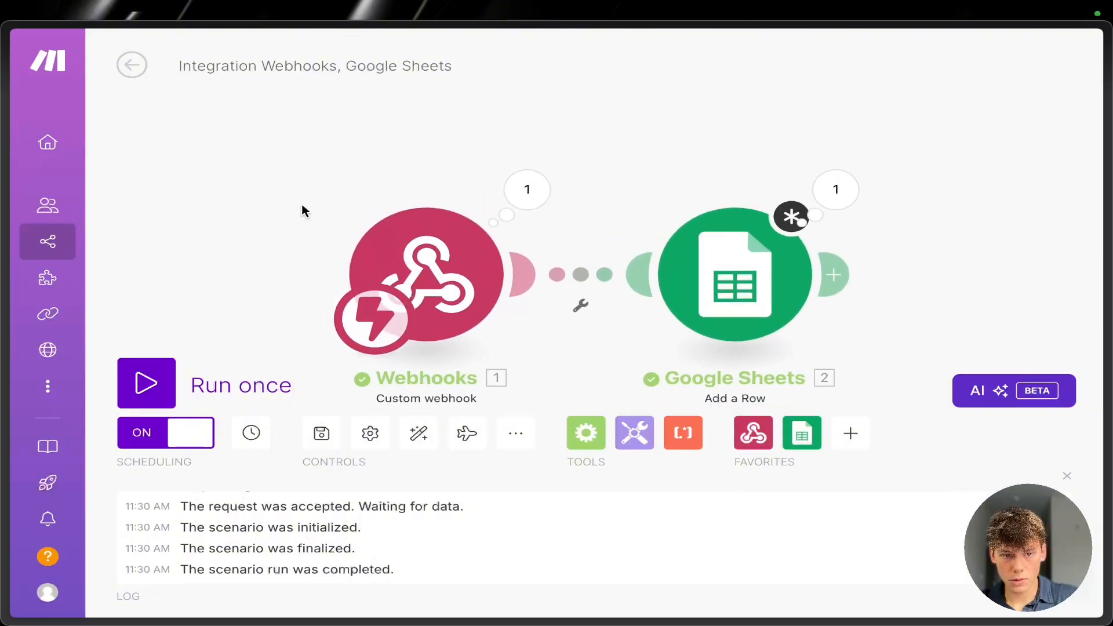
{"action": "left_click", "coordinate": [125, 66]}
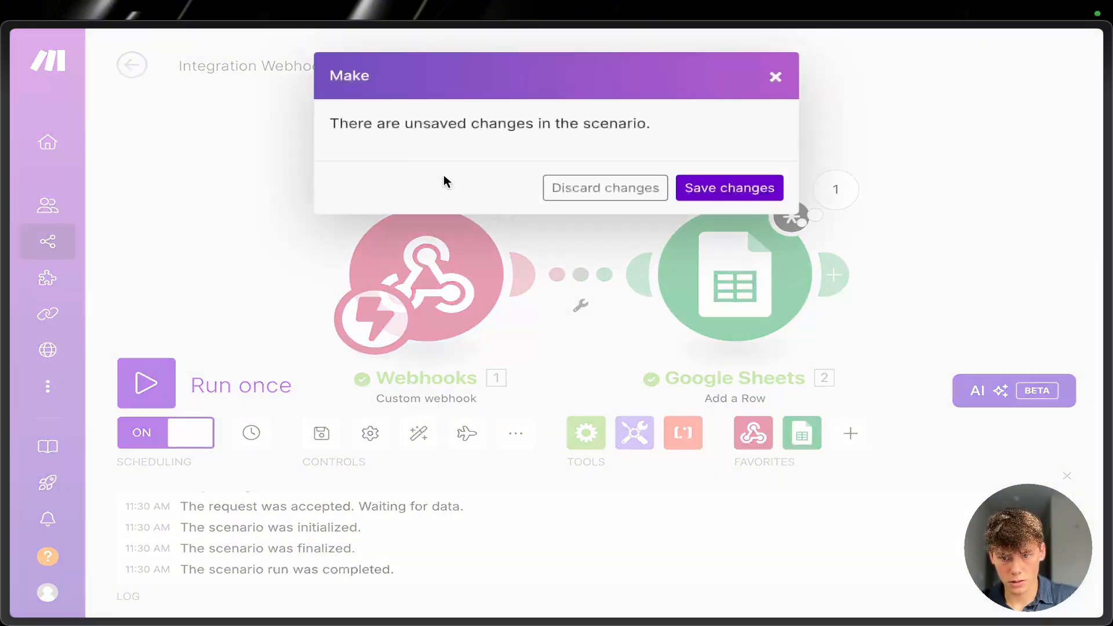
{"action": "left_click", "coordinate": [752, 192]}
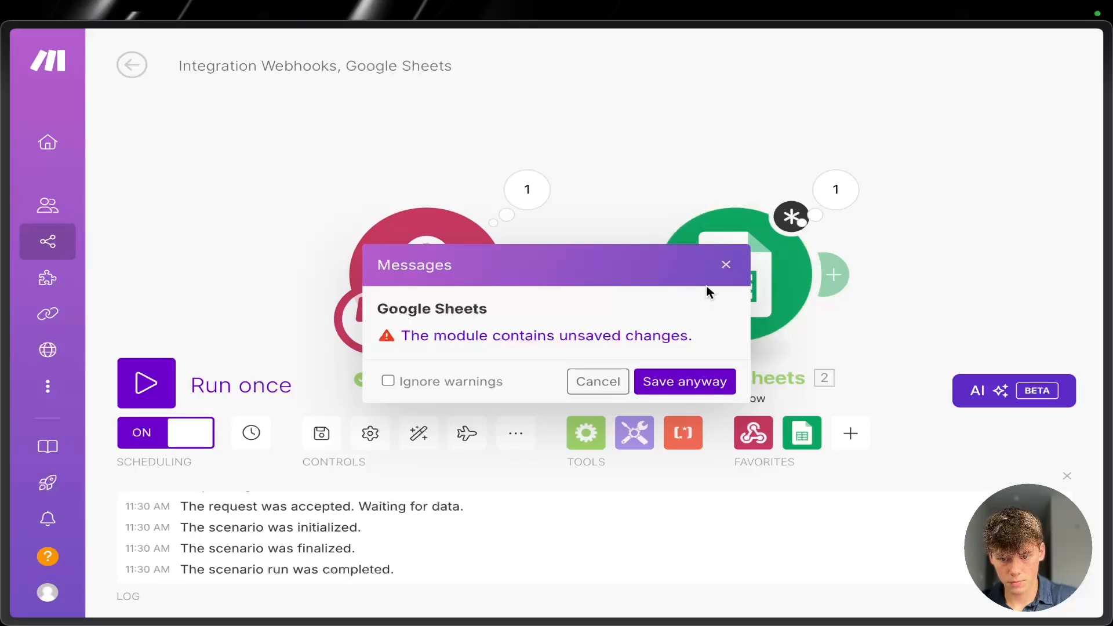
{"action": "left_click", "coordinate": [726, 264]}
- Confirm the Google Sheets module's settings and save the scenario changes while leaving the editor
{"action": "left_click", "coordinate": [727, 267]}
{"action": "scroll", "coordinate": [546, 414], "scroll_direction": "down", "scroll_amount": 6}
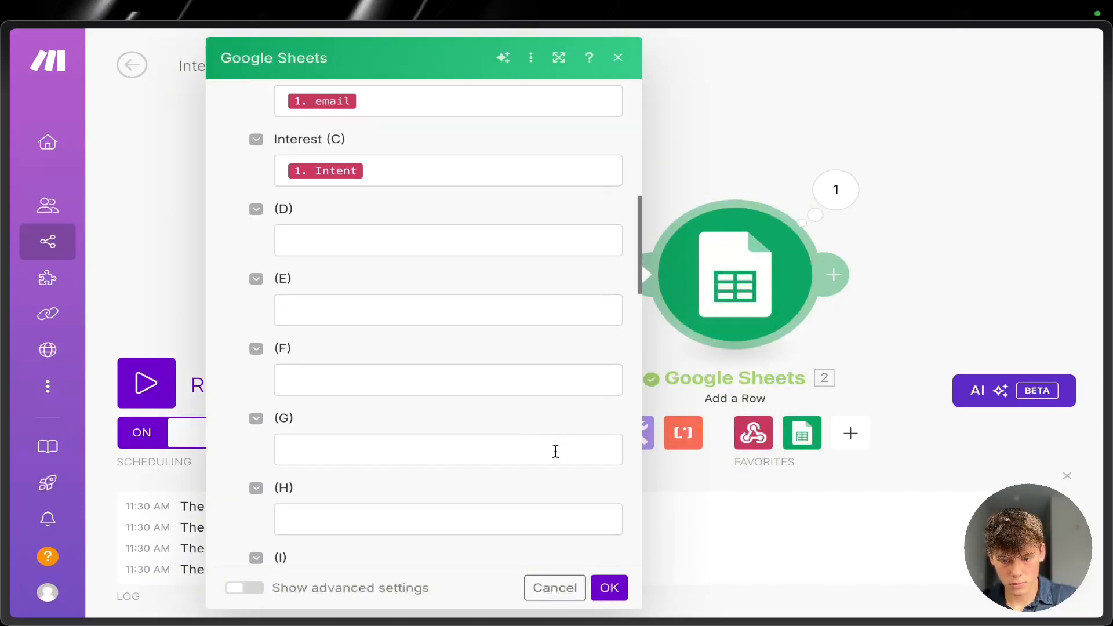
{"action": "left_click", "coordinate": [600, 594]}
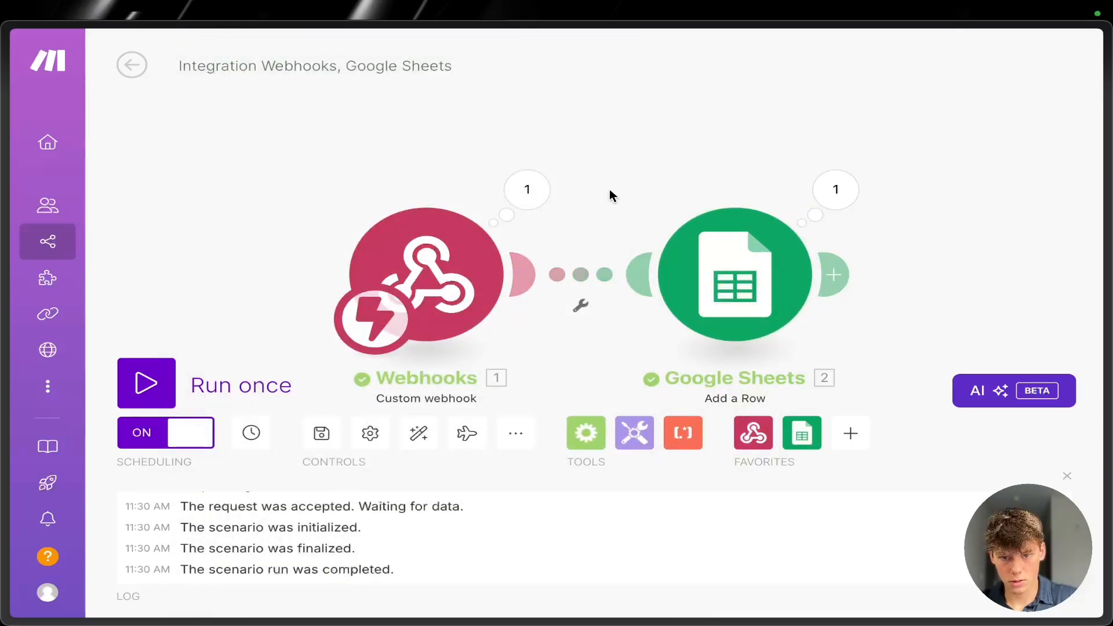
{"action": "left_click", "coordinate": [133, 66]}
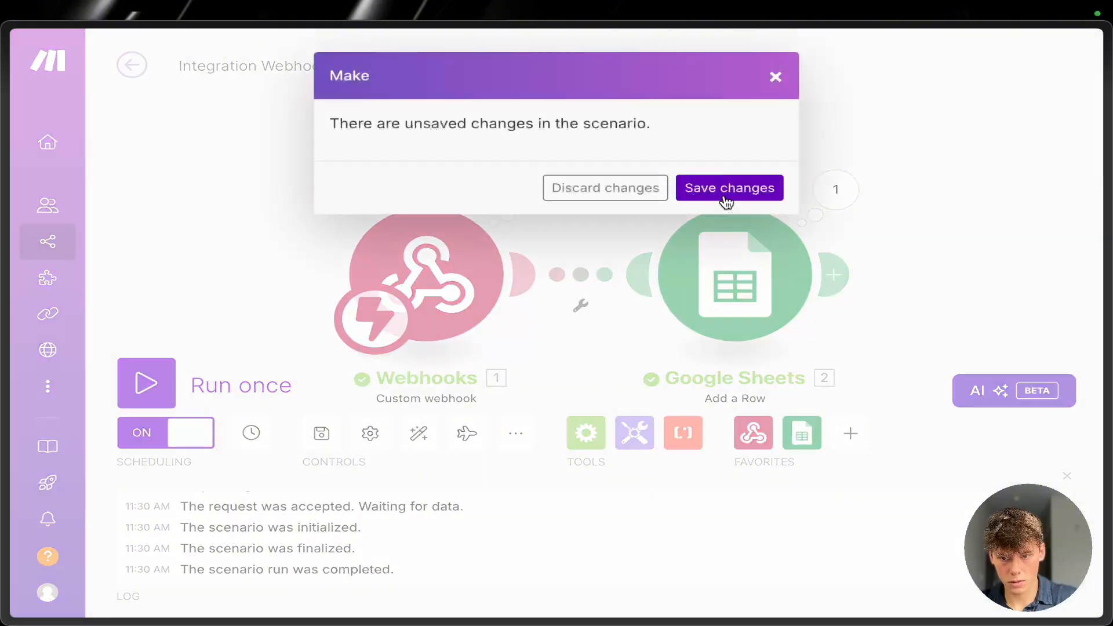
{"action": "left_click", "coordinate": [725, 200]}
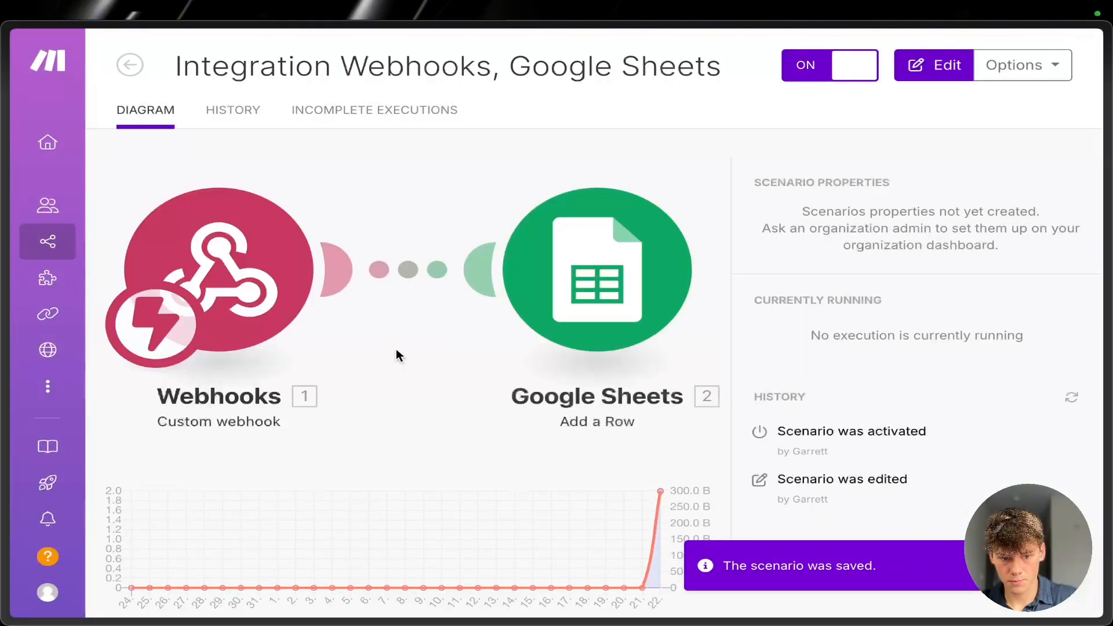
{"action": "left_click", "coordinate": [695, 404]}
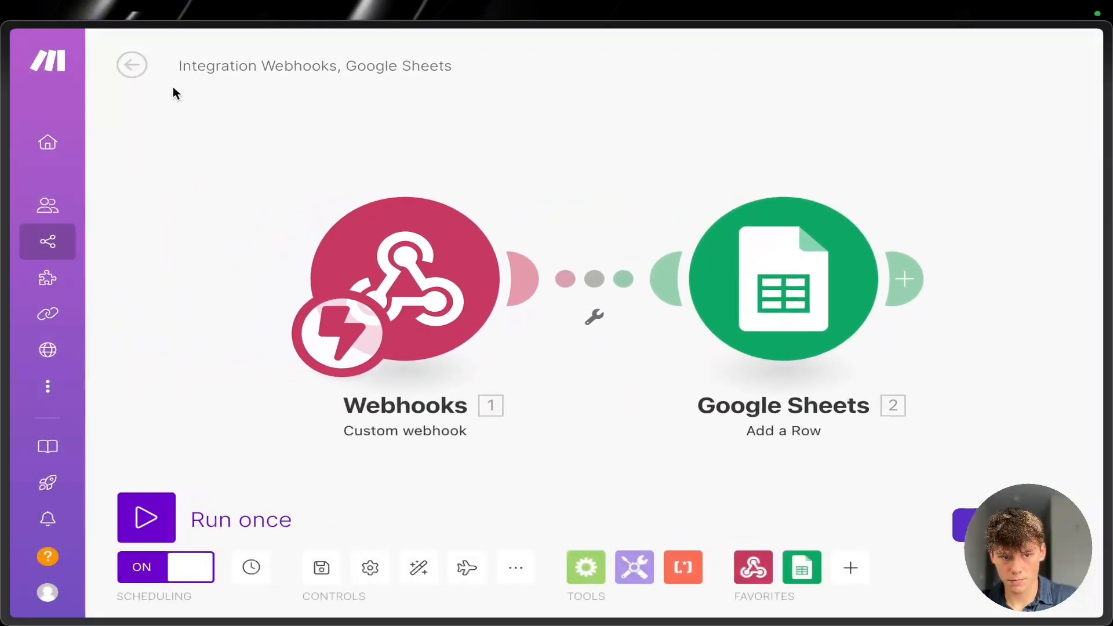
{"action": "left_click", "coordinate": [132, 65]}
- Switch to the LeadGen agent in Voiceflow and start a test request with a new sample name and e-mail
{"action": "mouse_move", "coordinate": [6, 388]}
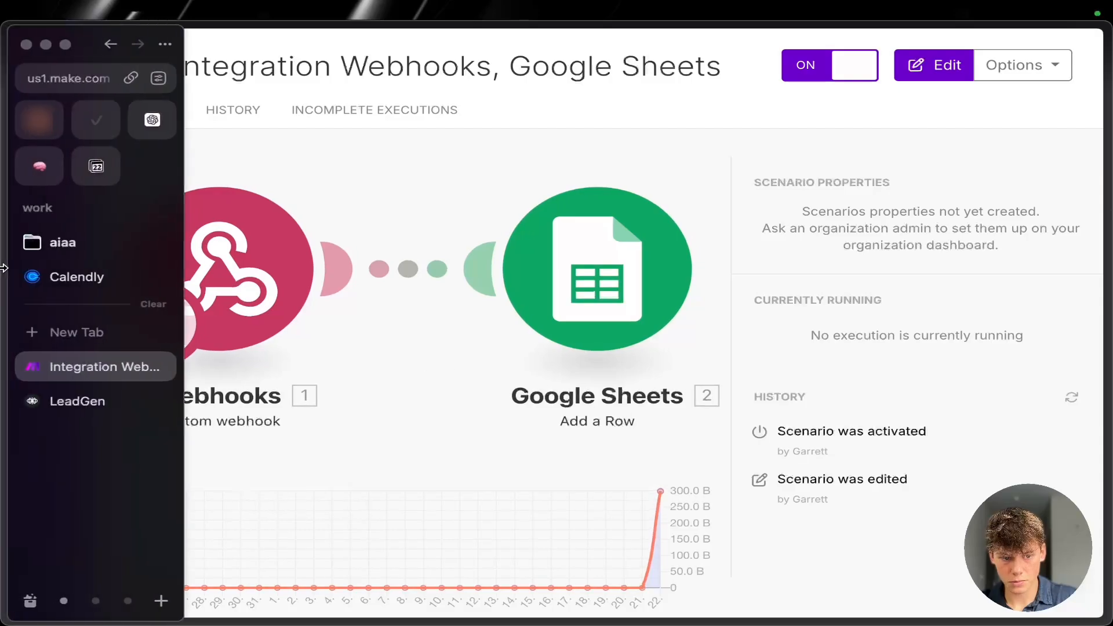
{"action": "left_click", "coordinate": [99, 392]}
{"action": "left_click", "coordinate": [617, 502]}
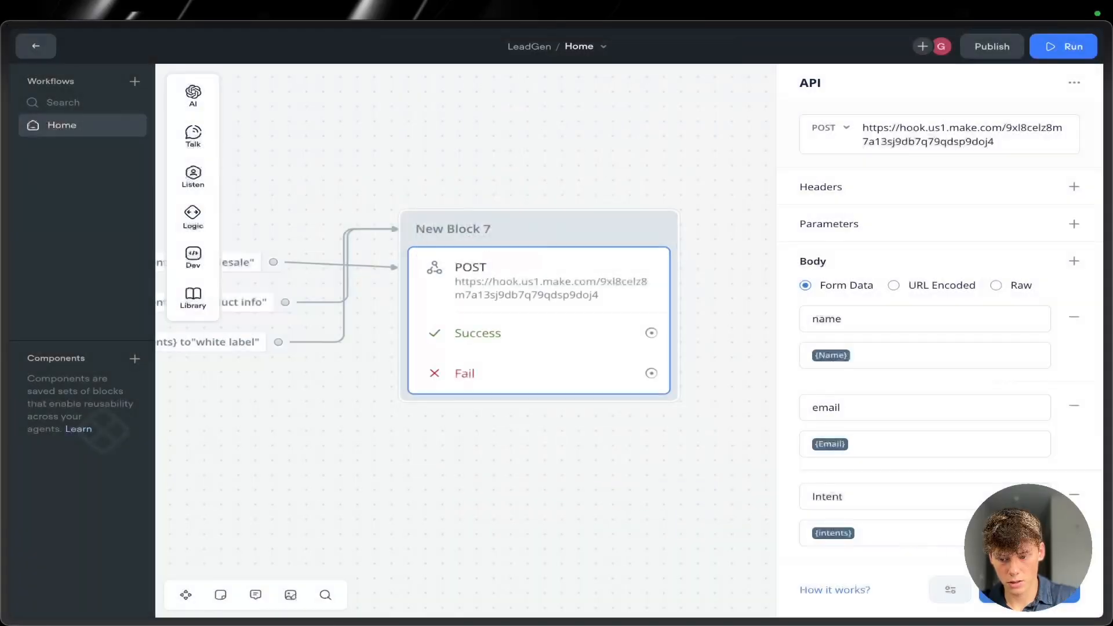
{"action": "left_click", "coordinate": [1029, 590]}
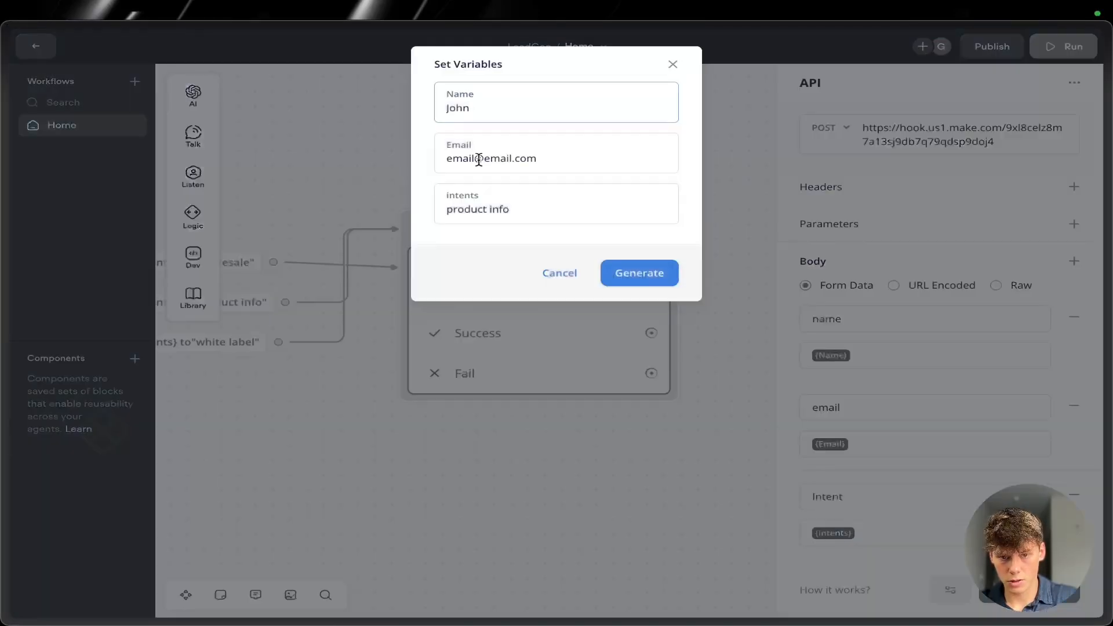
{"action": "double_click", "coordinate": [476, 102]}
{"action": "key", "text": "BackSpace"}
{"action": "type", "text": "Set"}
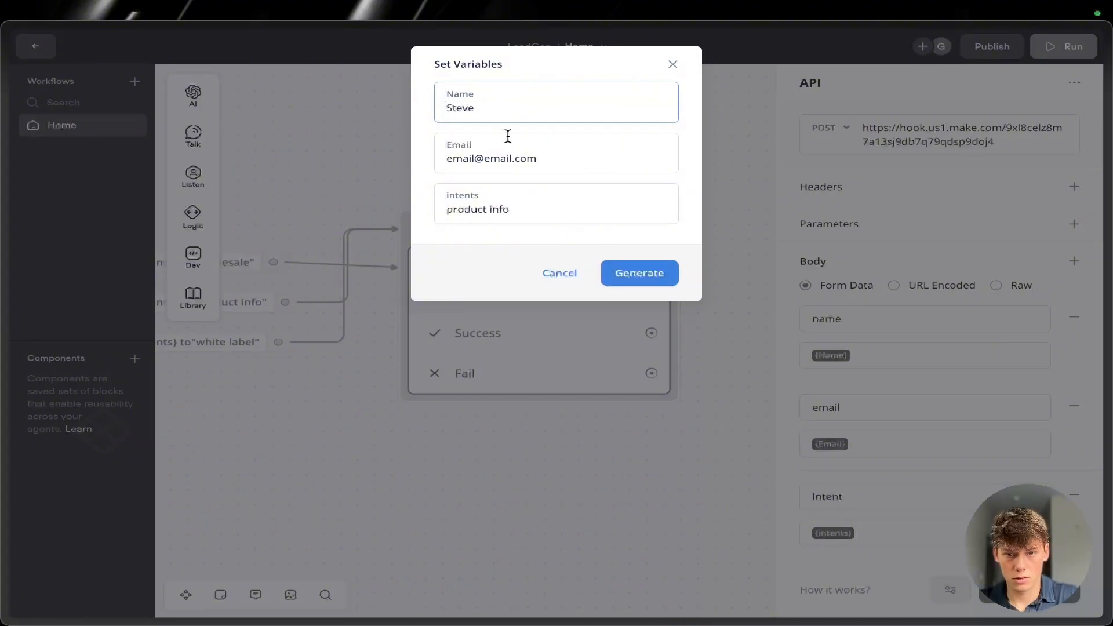
{"action": "left_click", "coordinate": [473, 160]}
{"action": "type", "text": "1234"}
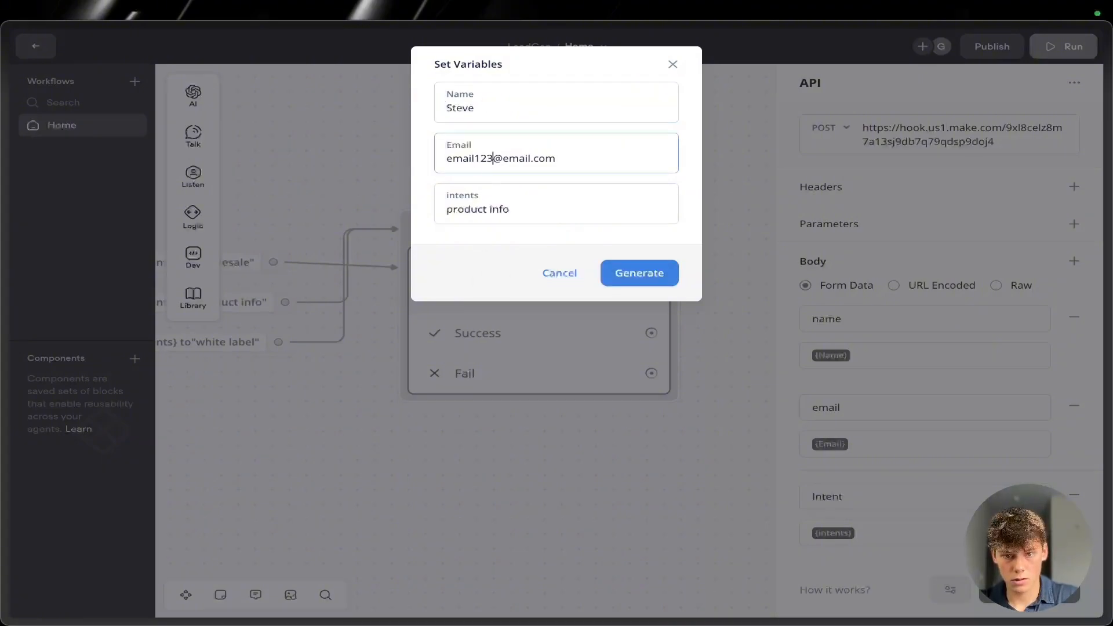
- Set the test request's intents variable to "wholesale" and send the request
{"action": "left_click", "coordinate": [521, 206]}
{"action": "key", "text": "ctrl+a"}
{"action": "key", "text": "BackSpace"}
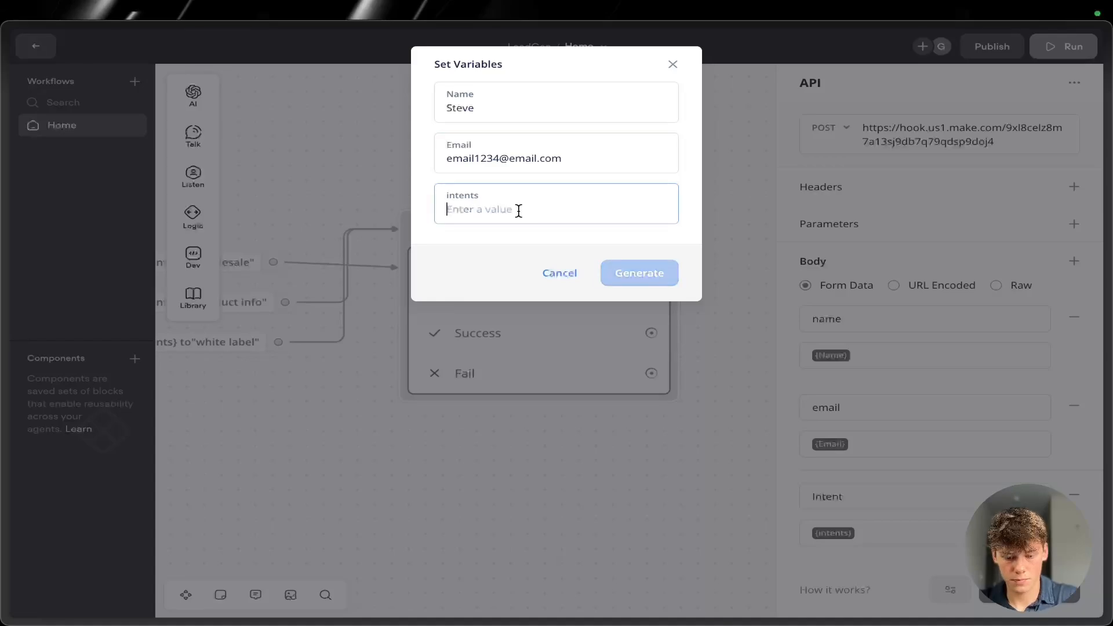
{"action": "type", "text": "wholesale"}
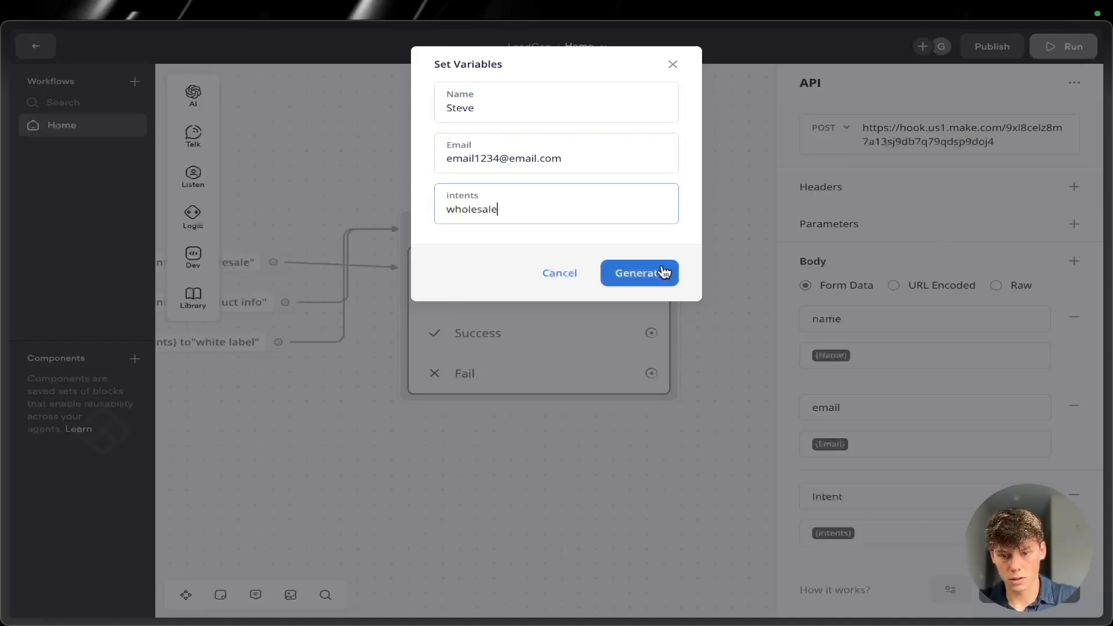
{"action": "left_click", "coordinate": [638, 278]}
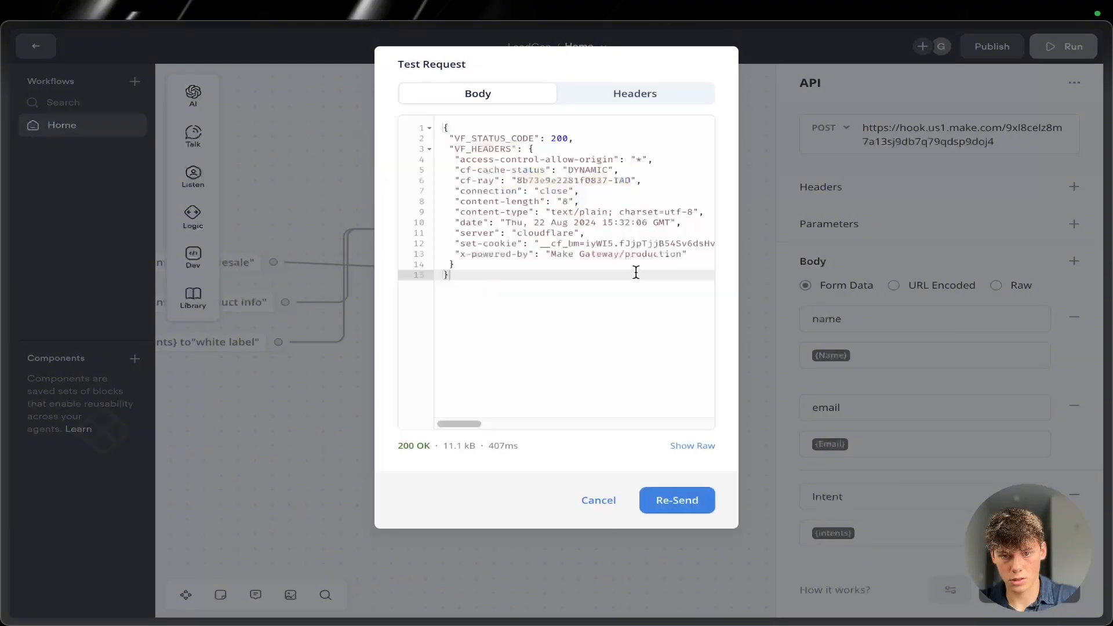
- Switch to the CRM spreadsheet and check row 2 under the Name, Email and Interest headers
{"action": "key", "text": "ctrl+Up"}
{"action": "left_click", "coordinate": [412, 263]}
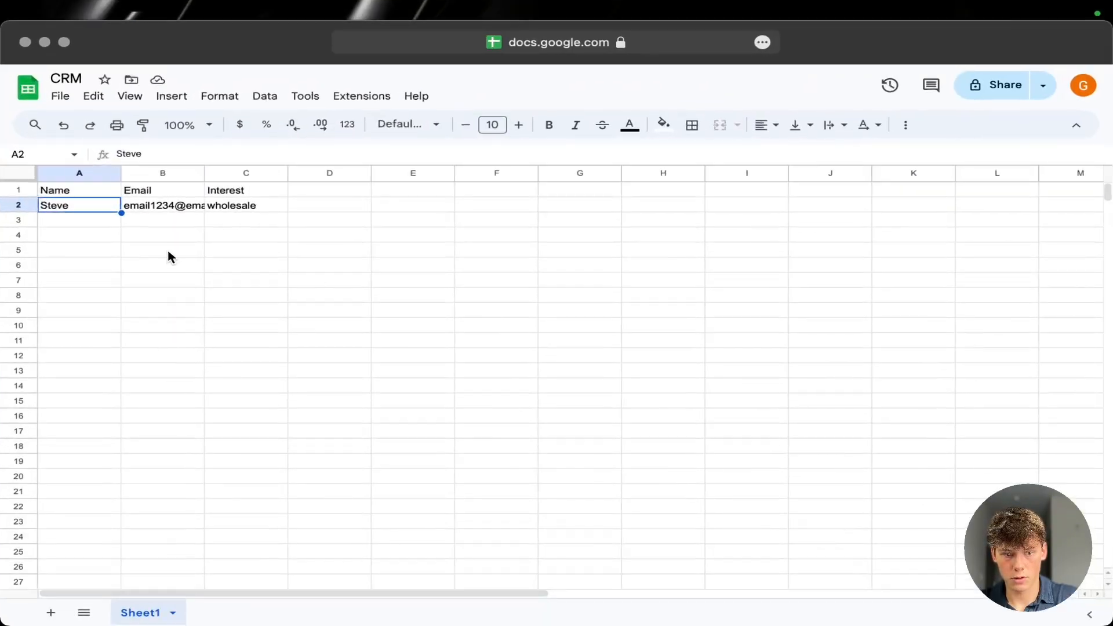
{"action": "left_click_drag", "start_coordinate": [69, 191], "coordinate": [255, 198]}
{"action": "left_click", "coordinate": [243, 233]}
{"action": "left_click_drag", "start_coordinate": [75, 204], "coordinate": [231, 203]}
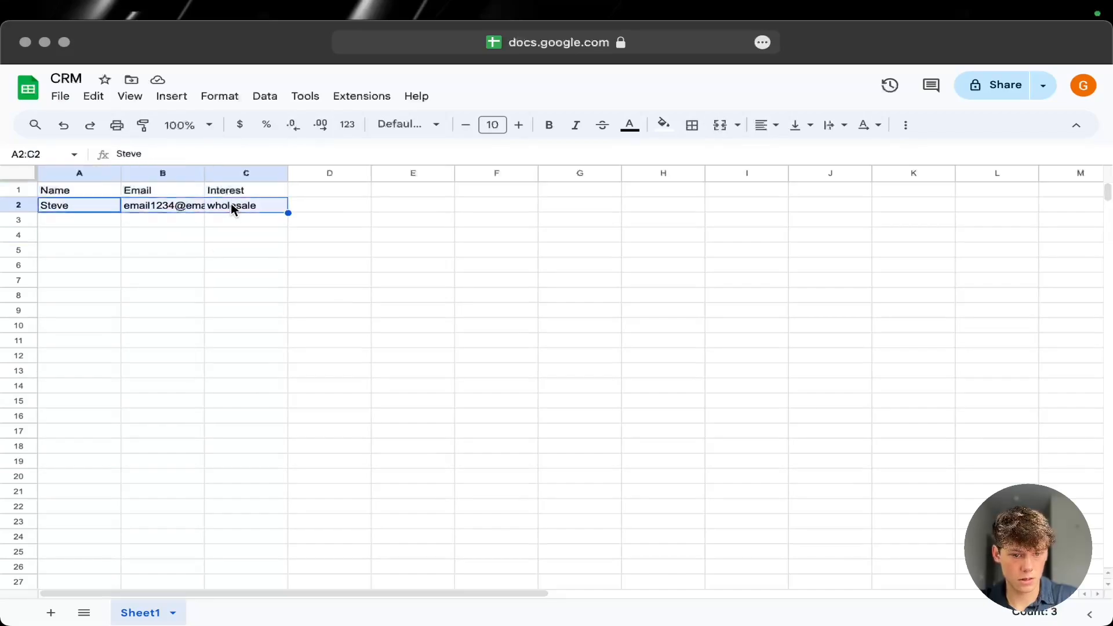
{"action": "left_click", "coordinate": [231, 220]}
{"action": "left_click_drag", "start_coordinate": [88, 204], "coordinate": [255, 207]}
{"action": "left_click", "coordinate": [261, 247]}
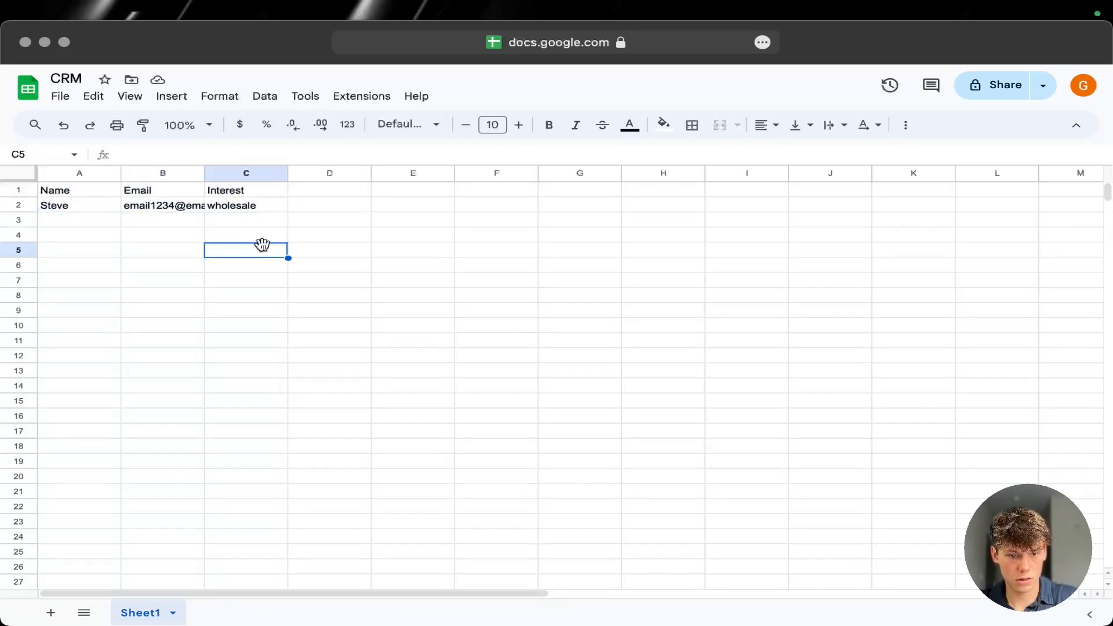
- Return to Voiceflow, close the test response and start another test request with a different sample name
{"action": "key", "text": "ctrl+Up"}
{"action": "left_click", "coordinate": [263, 248]}
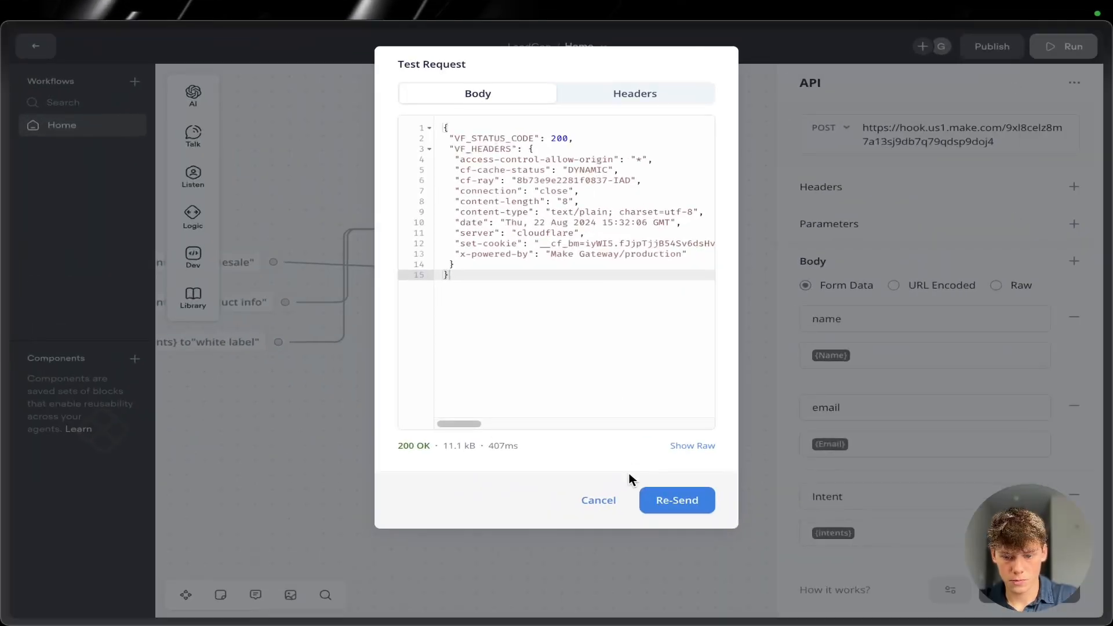
{"action": "left_click", "coordinate": [598, 500]}
{"action": "left_click", "coordinate": [1029, 590]}
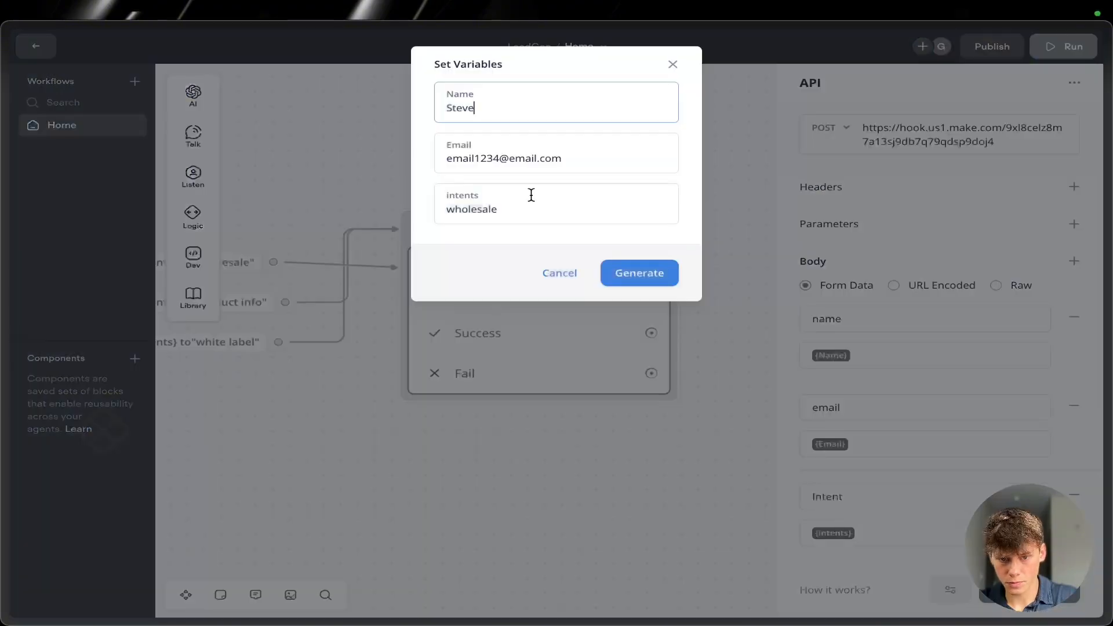
{"action": "key", "text": "BackSpace"}
{"action": "key", "text": "BackSpace"}
{"action": "key", "text": "BackSpace"}
{"action": "key", "text": "BackSpace"}
{"action": "key", "text": "BackSpace"}
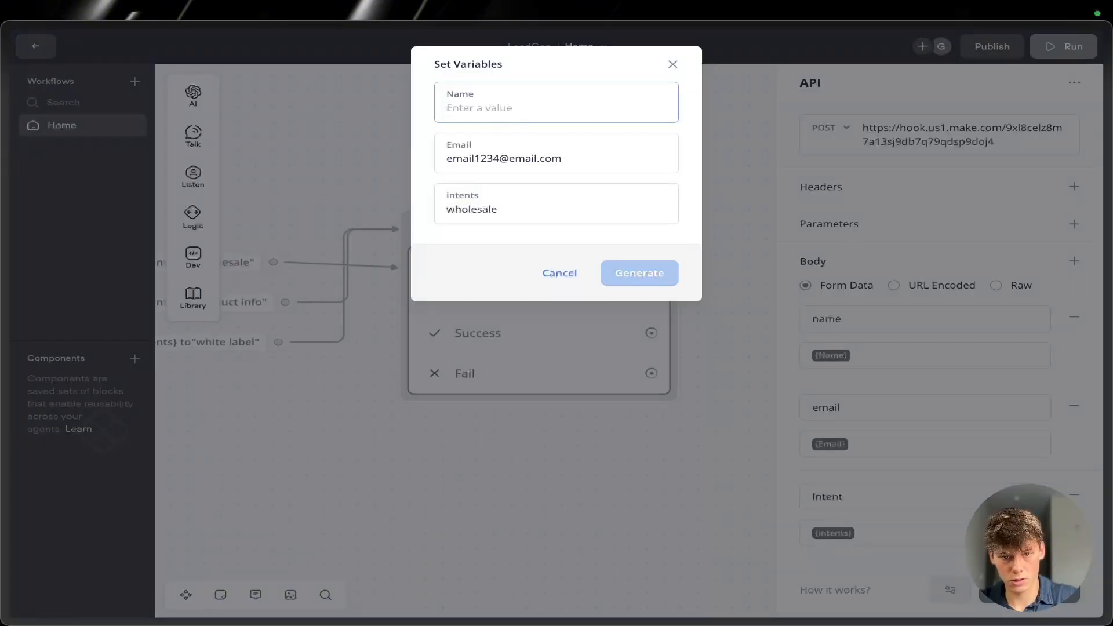
{"action": "type", "text": "Mark"}
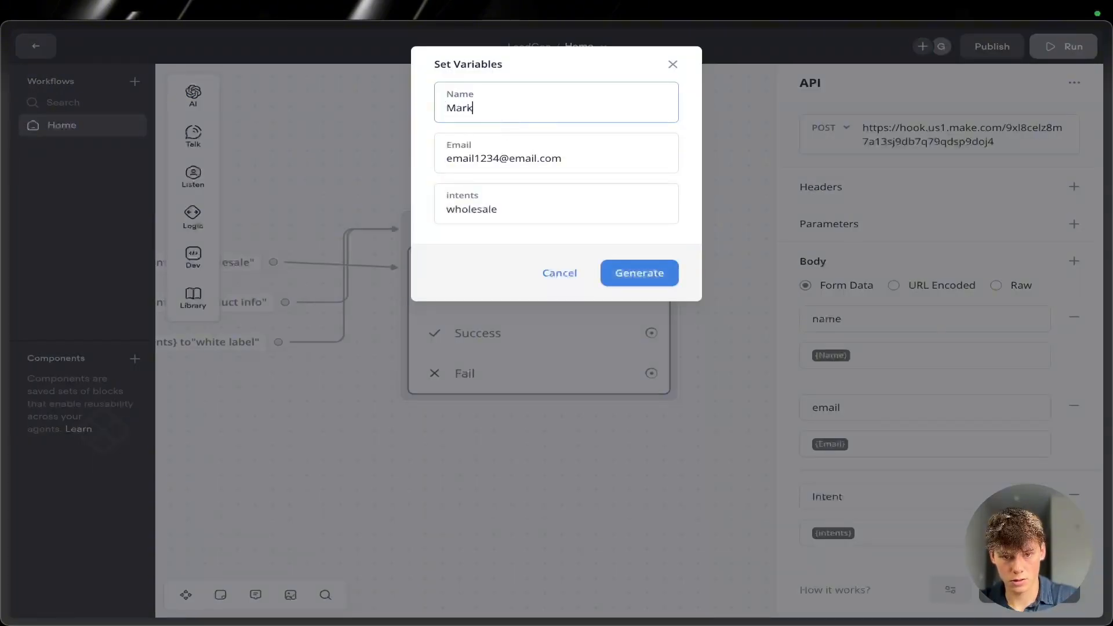
- Replace the part before the @ in the test request's sample e-mail with another mailbox name
{"action": "left_click", "coordinate": [492, 166]}
{"action": "key", "text": "BackSpace"}
{"action": "key", "text": "BackSpace"}
{"action": "key", "text": "BackSpace"}
{"action": "key", "text": "BackSpace"}
{"action": "key", "text": "BackSpace"}
{"action": "key", "text": "BackSpace"}
{"action": "key", "text": "BackSpace"}
{"action": "key", "text": "BackSpace"}
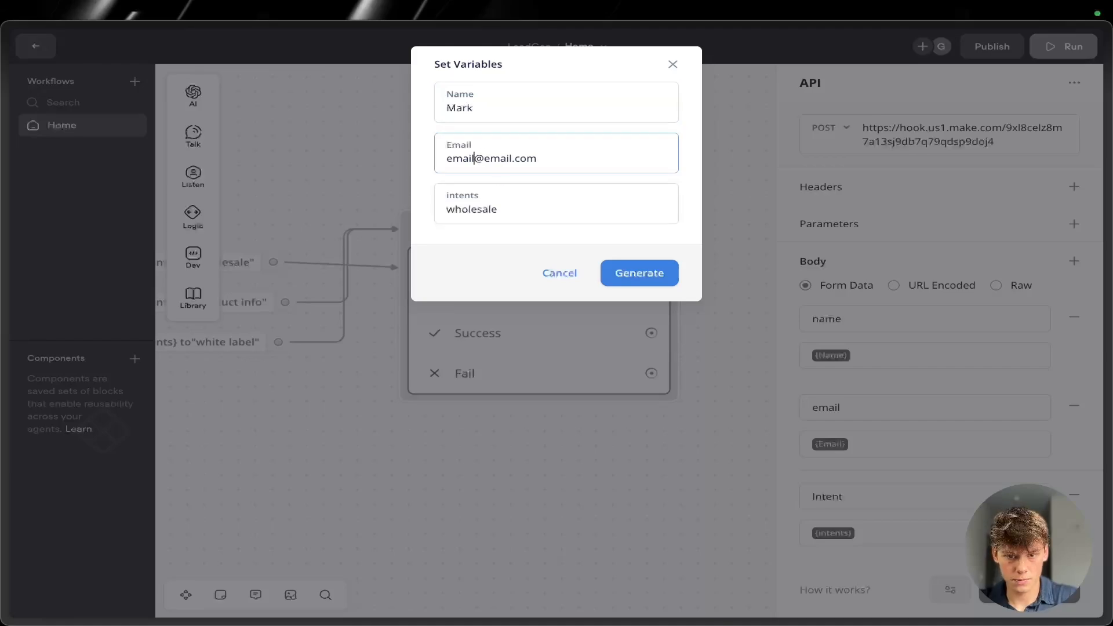
{"action": "key", "text": "BackSpace"}
{"action": "type", "text": "admin"}
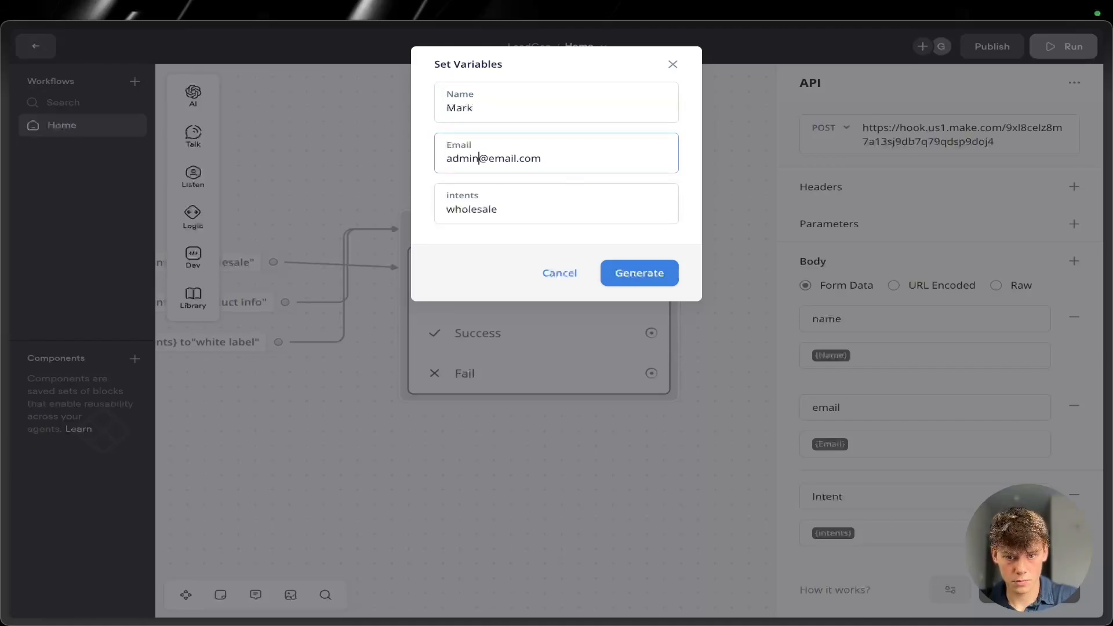
- Set the test request's intents variable to "white label" and send the request
{"action": "left_click", "coordinate": [506, 223]}
{"action": "key", "text": "ctrl+a"}
{"action": "key", "text": "BackSpace"}
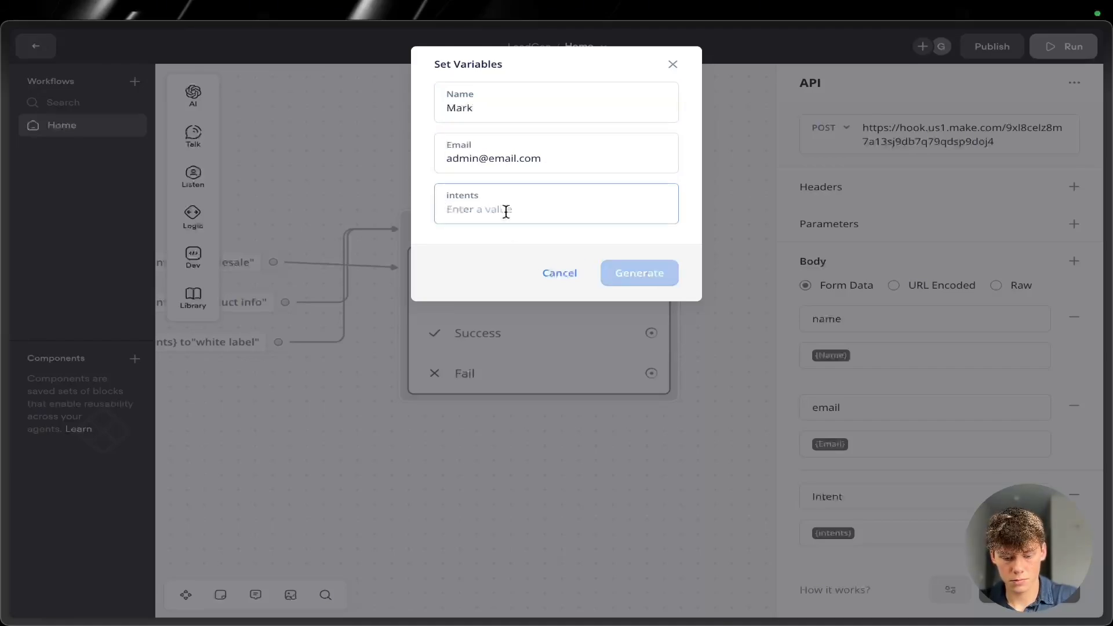
{"action": "type", "text": "white label"}
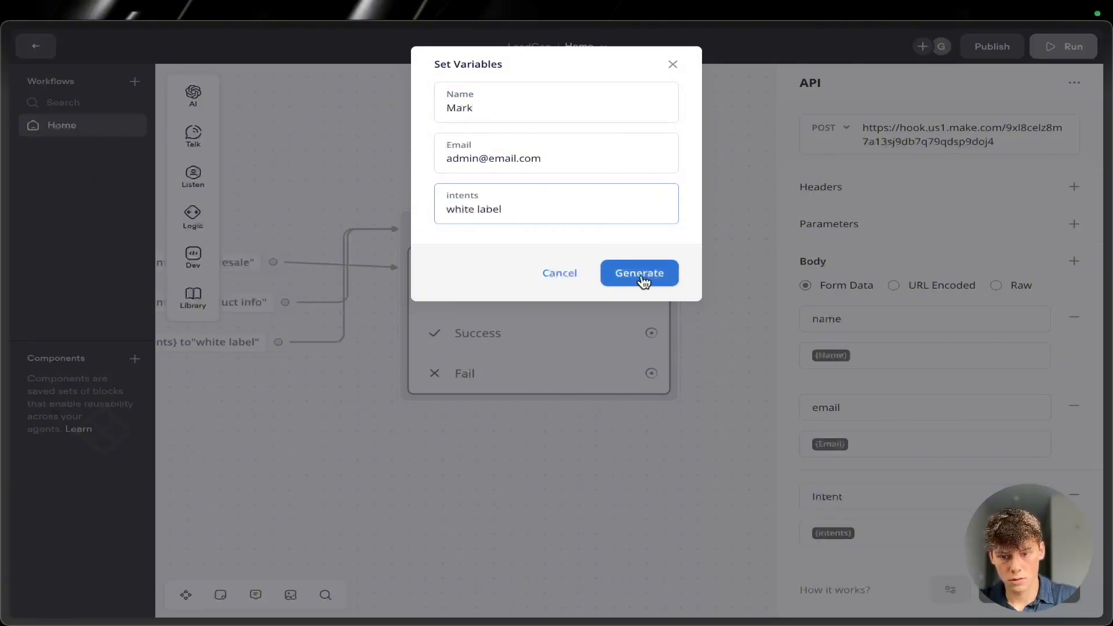
{"action": "left_click", "coordinate": [639, 273]}
- Switch to the CRM spreadsheet and check the lead in row 3 under the Name, Email and Interest headers
{"action": "key", "text": "ctrl+Up"}
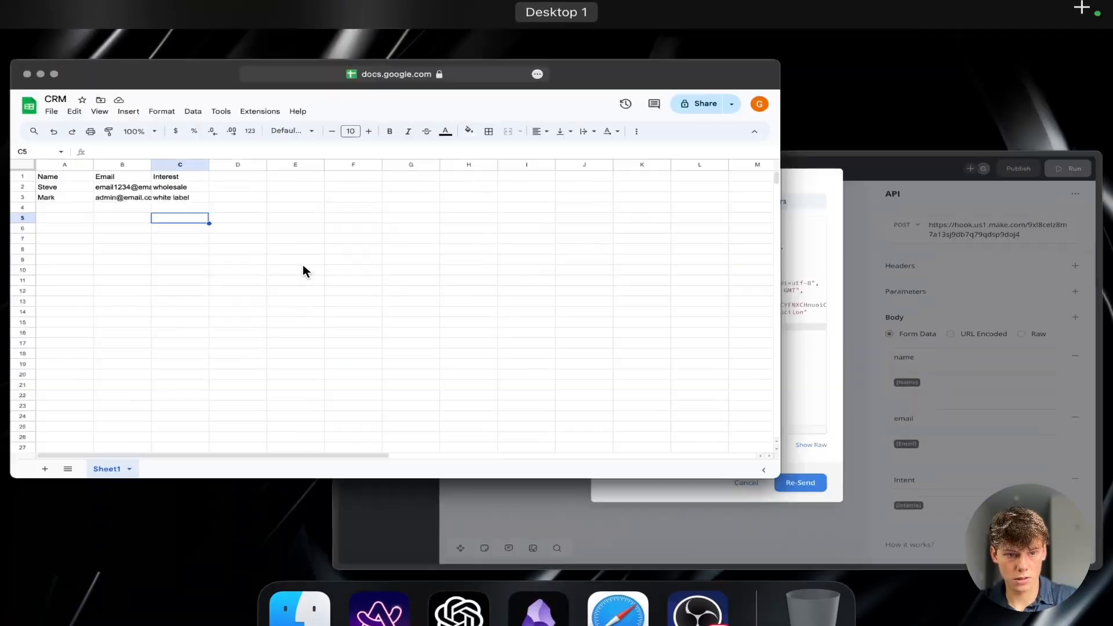
{"action": "left_click", "coordinate": [303, 265]}
{"action": "left_click_drag", "start_coordinate": [86, 223], "coordinate": [258, 224]}
{"action": "left_click", "coordinate": [249, 248]}
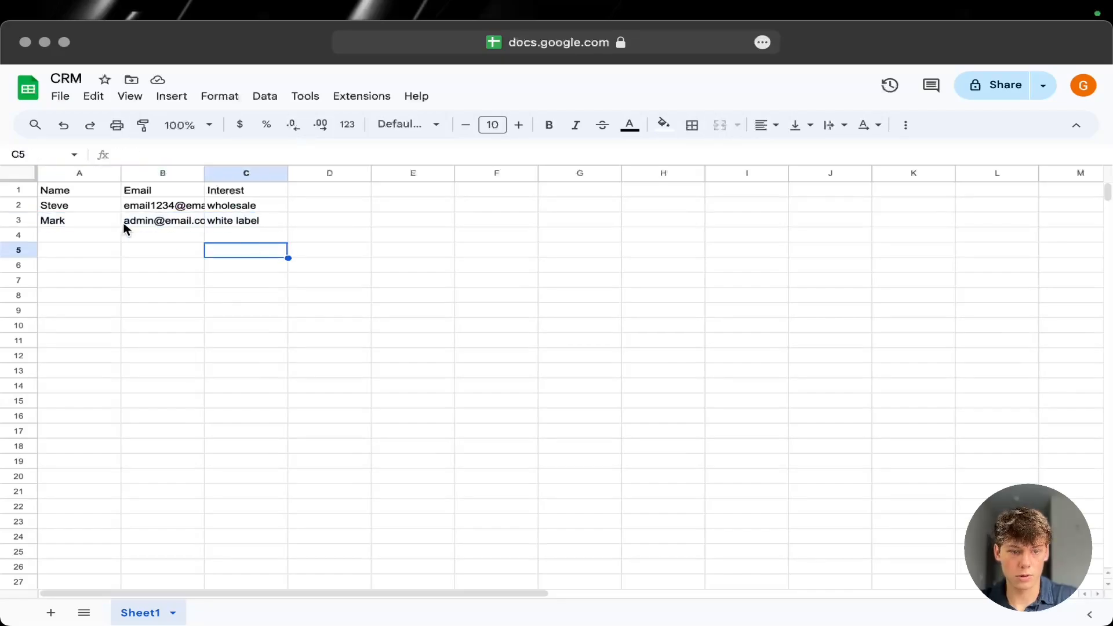
{"action": "left_click", "coordinate": [92, 208]}
{"action": "left_click_drag", "start_coordinate": [92, 218], "coordinate": [279, 215]}
{"action": "left_click", "coordinate": [276, 231]}
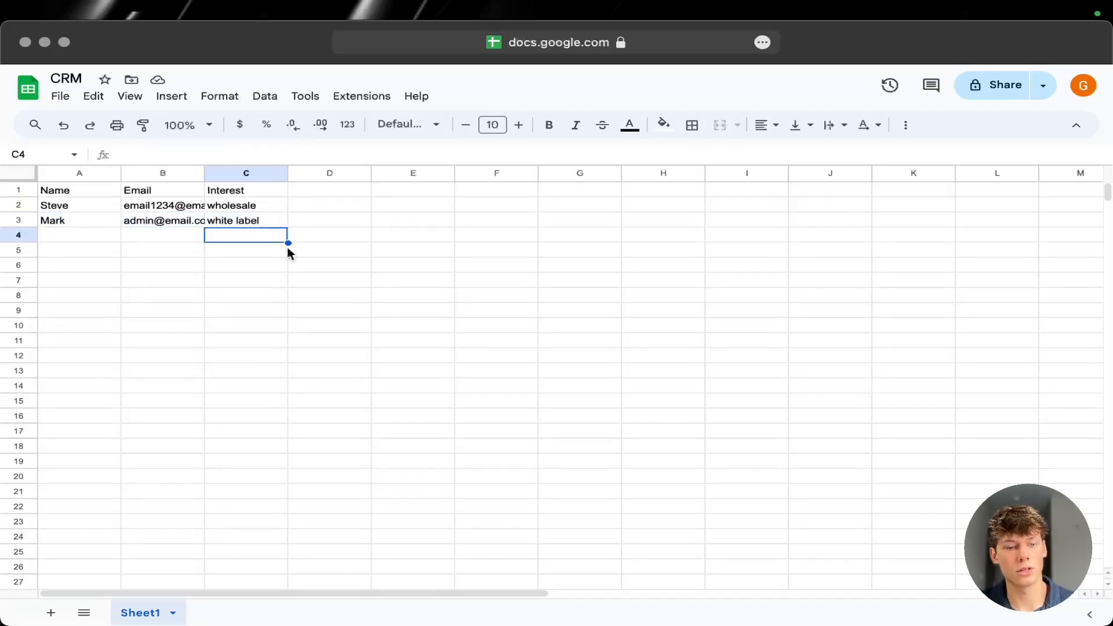
{"action": "left_click_drag", "start_coordinate": [87, 219], "coordinate": [281, 221]}
{"action": "left_click", "coordinate": [266, 265]}
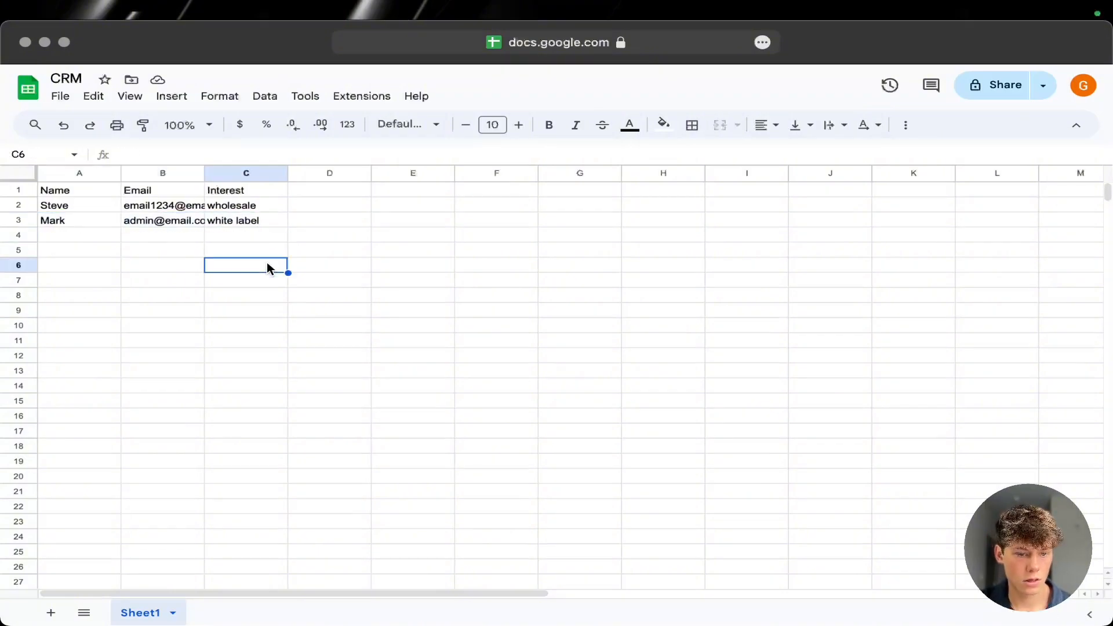
{"action": "left_click_drag", "start_coordinate": [100, 219], "coordinate": [221, 221]}
{"action": "left_click", "coordinate": [219, 223]}
{"action": "left_click", "coordinate": [148, 251]}
{"action": "left_click", "coordinate": [235, 271]}
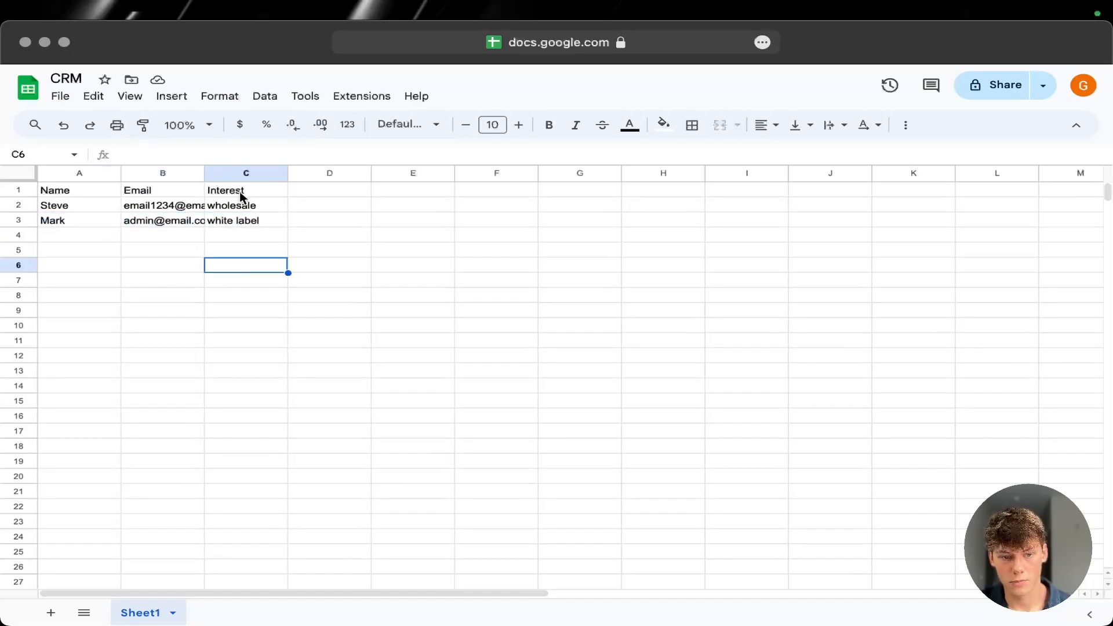
{"action": "left_click", "coordinate": [106, 218]}
{"action": "left_click_drag", "start_coordinate": [106, 218], "coordinate": [228, 216]}
- Return to Voiceflow and close the test response and the API step's settings
{"action": "key", "text": "ctrl+Up"}
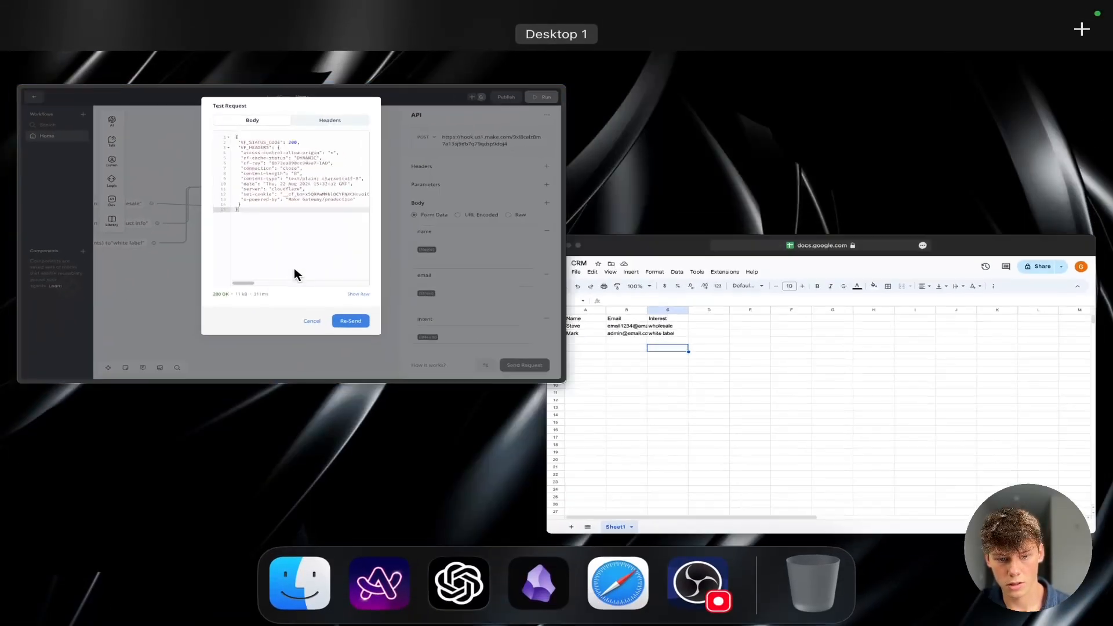
{"action": "left_click", "coordinate": [294, 267]}
{"action": "left_click", "coordinate": [597, 495]}
{"action": "left_click", "coordinate": [590, 436]}
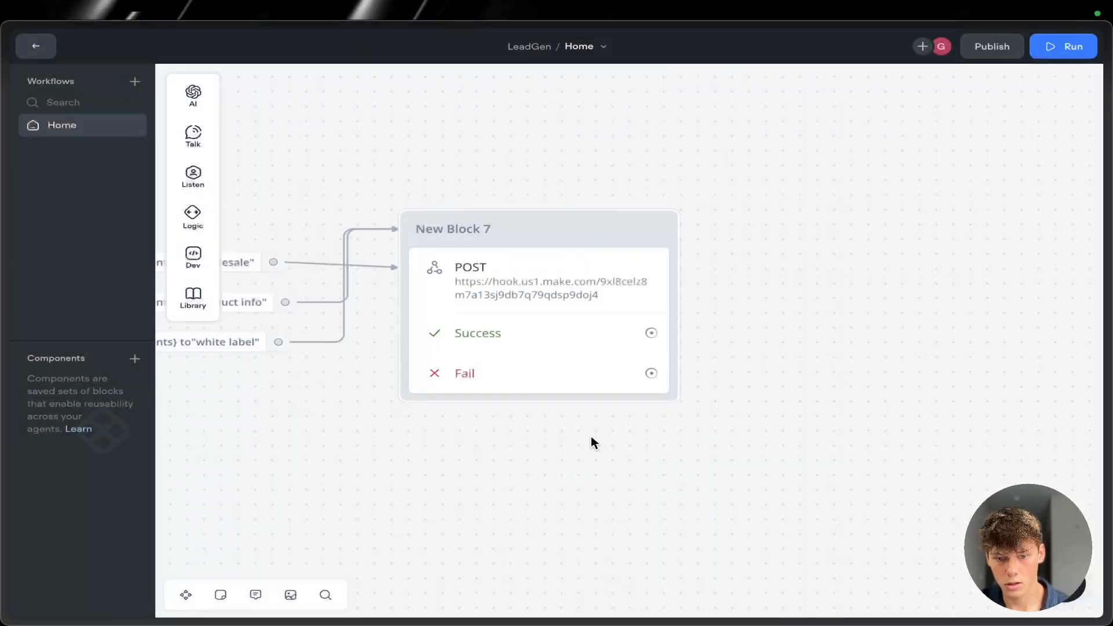
- Add a Response AI step on the API block's Success path, with Knowledge Base as its data source
{"action": "scroll", "coordinate": [590, 436], "scroll_direction": "down", "scroll_amount": 3}
{"action": "left_click_drag", "start_coordinate": [633, 378], "coordinate": [706, 335]}
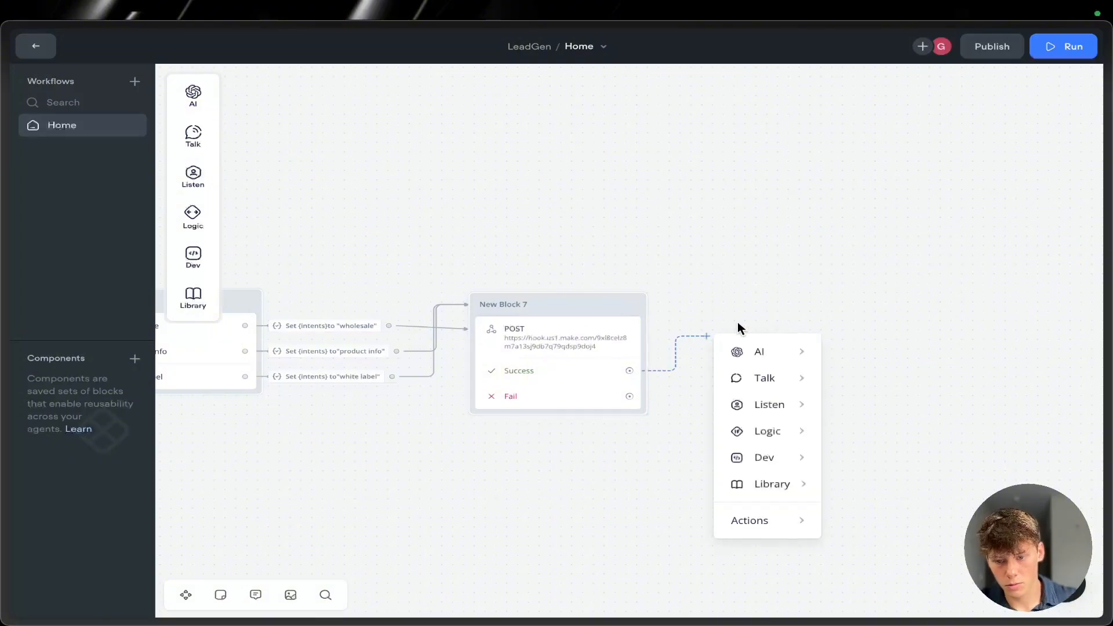
{"action": "mouse_move", "coordinate": [771, 354]}
{"action": "left_click", "coordinate": [885, 359]}
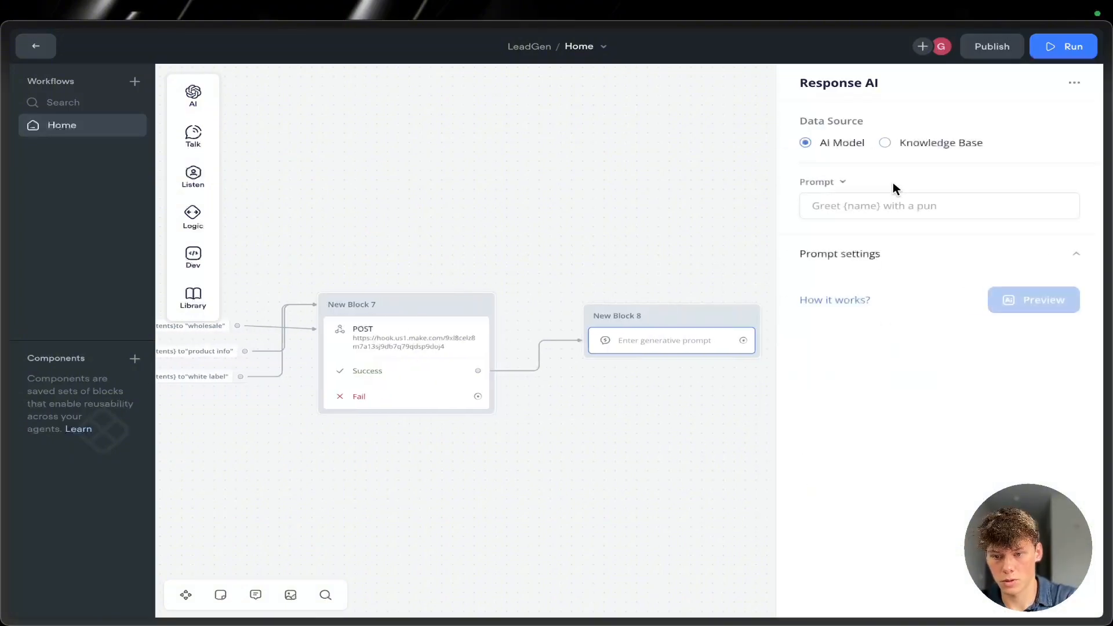
{"action": "left_click", "coordinate": [899, 153]}
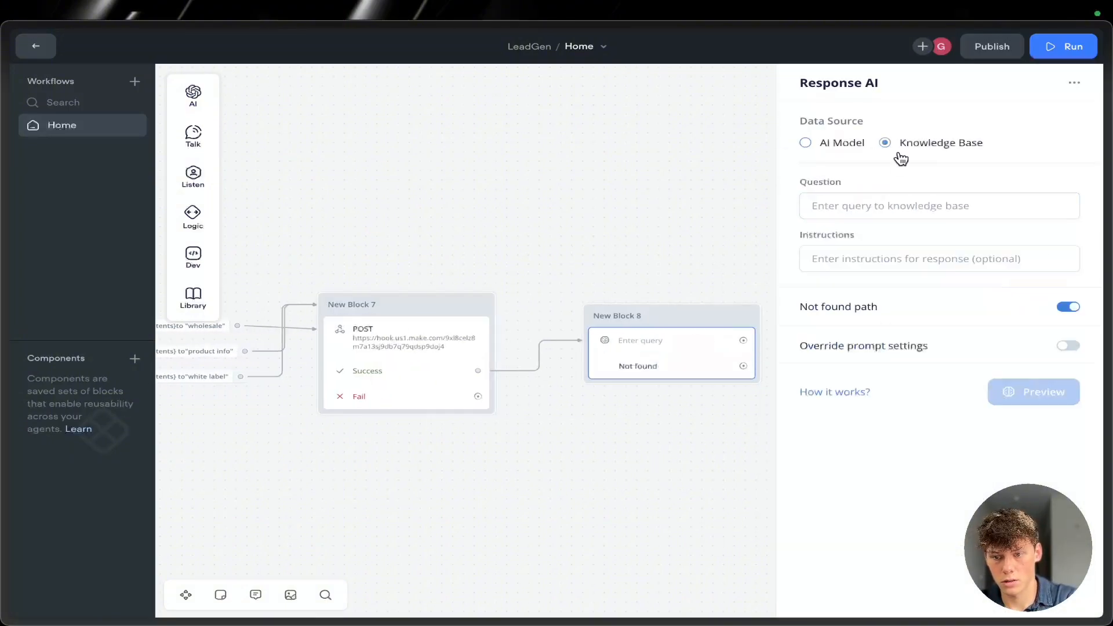
- Set the Response AI question to "Give more information on {intents}", using the intents variable
{"action": "left_click", "coordinate": [899, 211]}
{"action": "type", "text": "Some"}
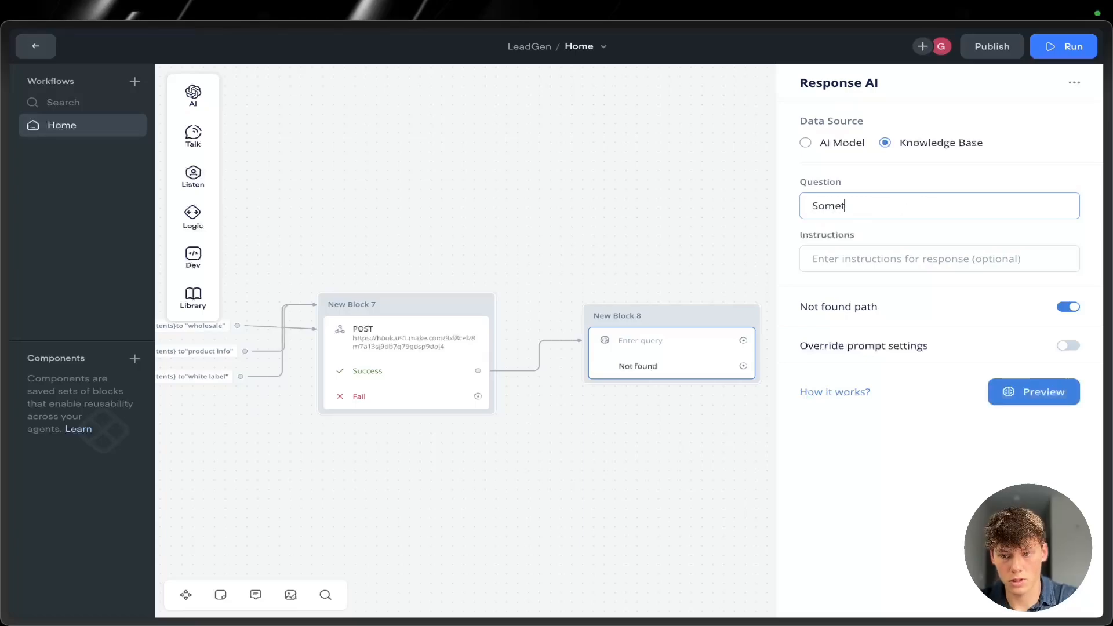
{"action": "key", "text": "BackSpace"}
{"action": "type", "text": "G"}
{"action": "key", "text": "BackSpace"}
{"action": "type", "text": "Give more information o"}
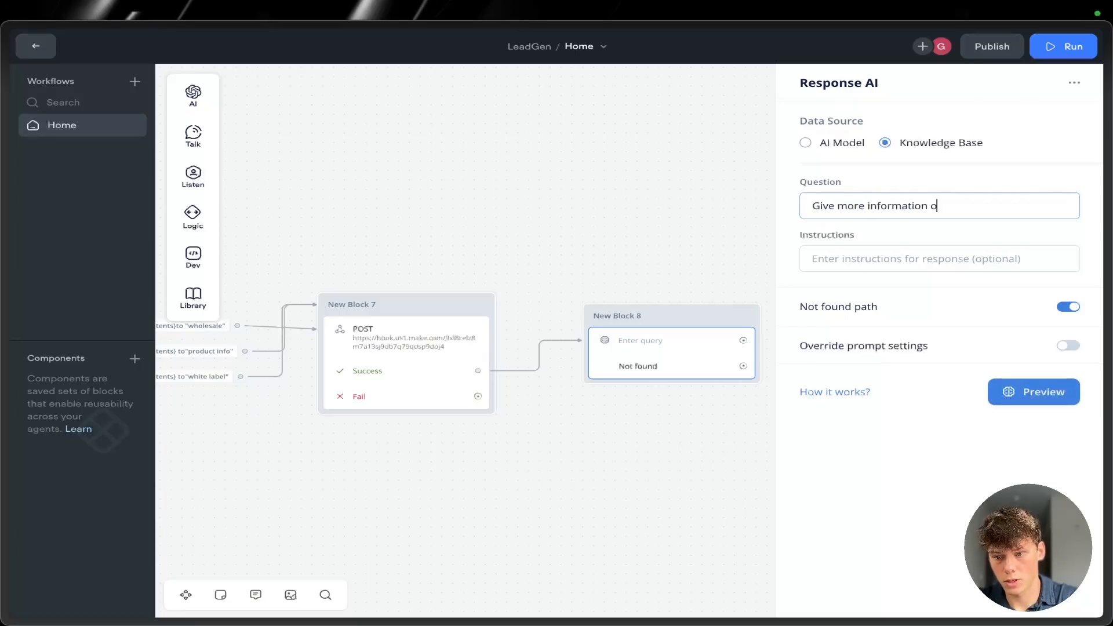
{"action": "type", "text": "n {"}
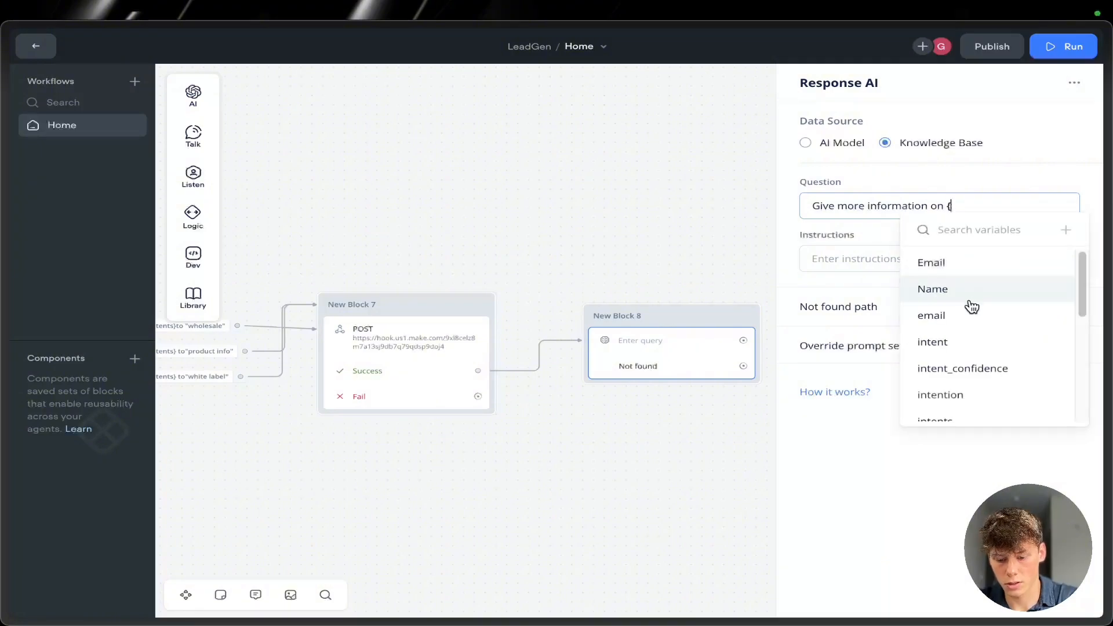
{"action": "type", "text": "in"}
{"action": "left_click", "coordinate": [981, 341]}
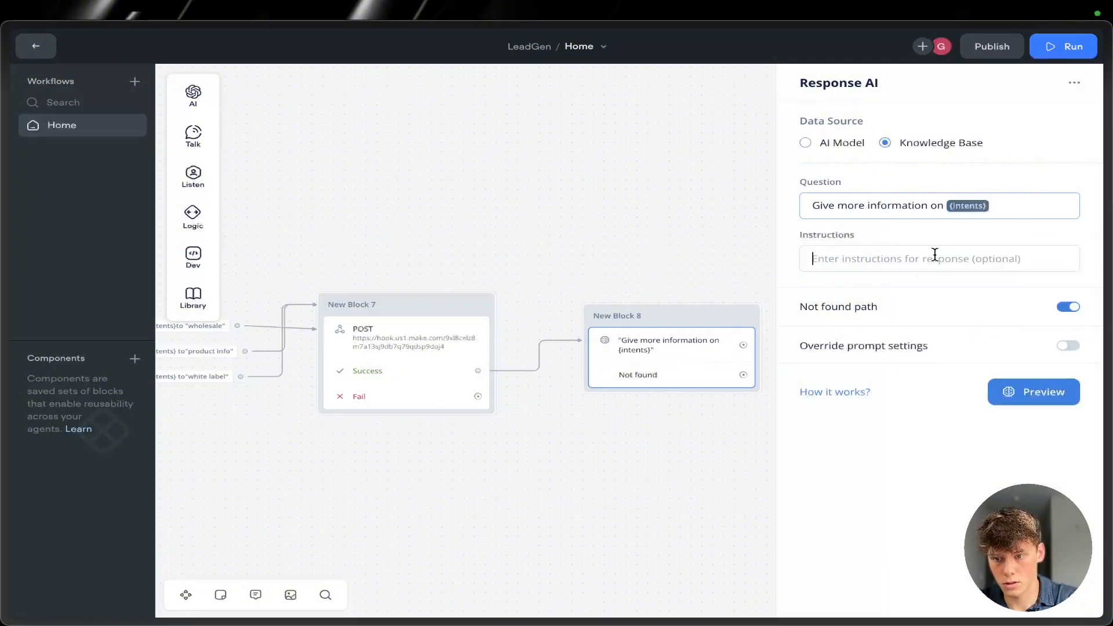
- Set the response instructions to "Answer as if you are a customer assistant." and disable the Not found path
{"action": "left_click", "coordinate": [934, 258]}
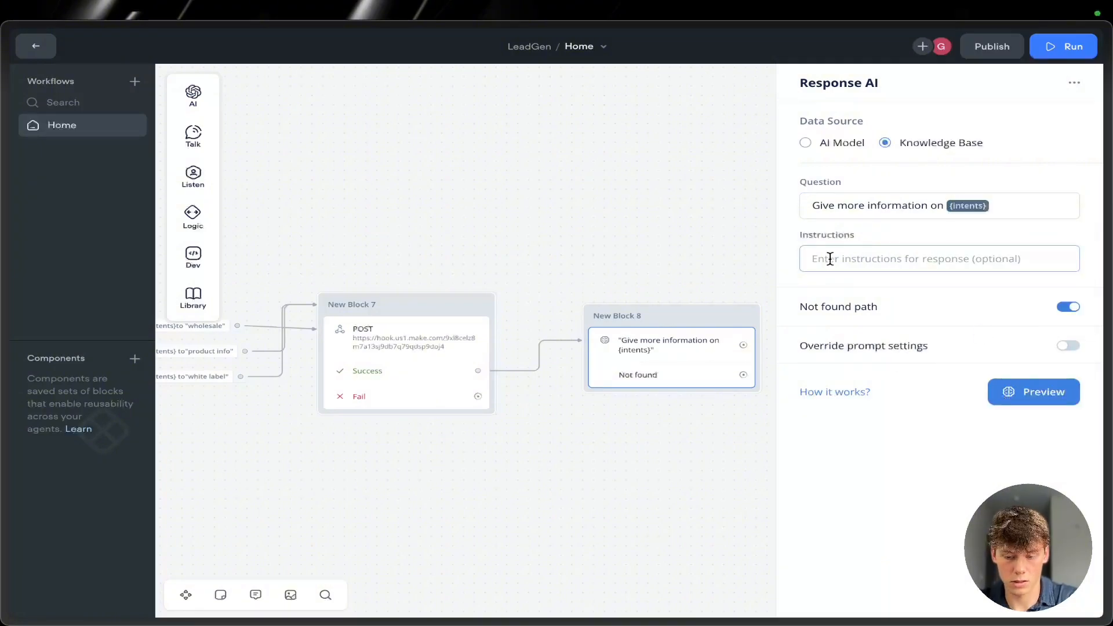
{"action": "type", "text": "Y"}
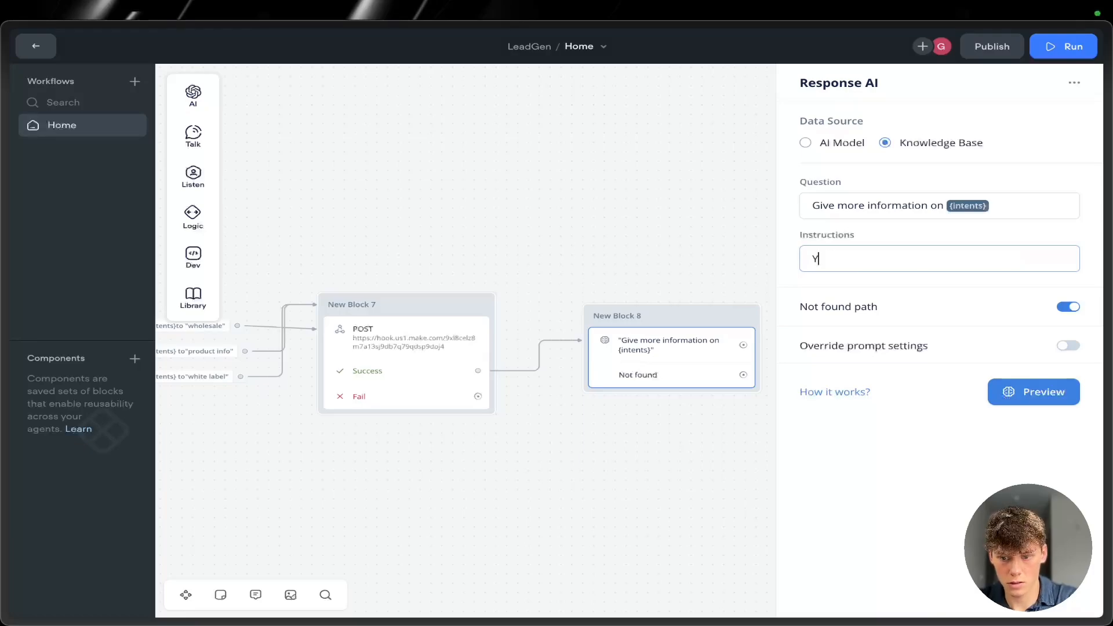
{"action": "type", "text": "nswer as if you are a customer"}
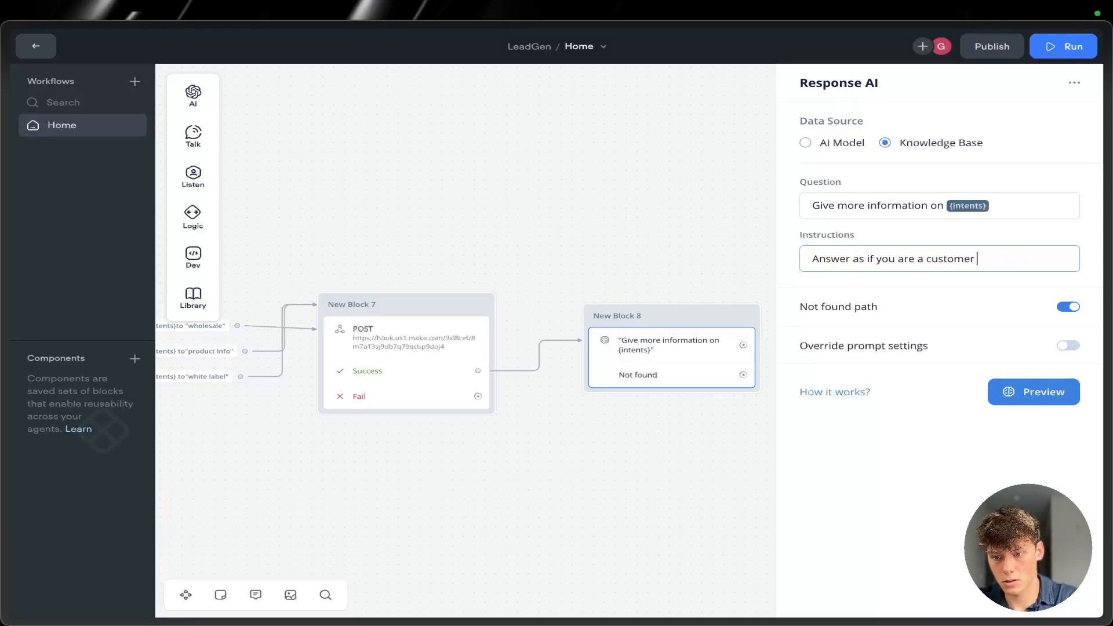
{"action": "type", "text": " assistant f"}
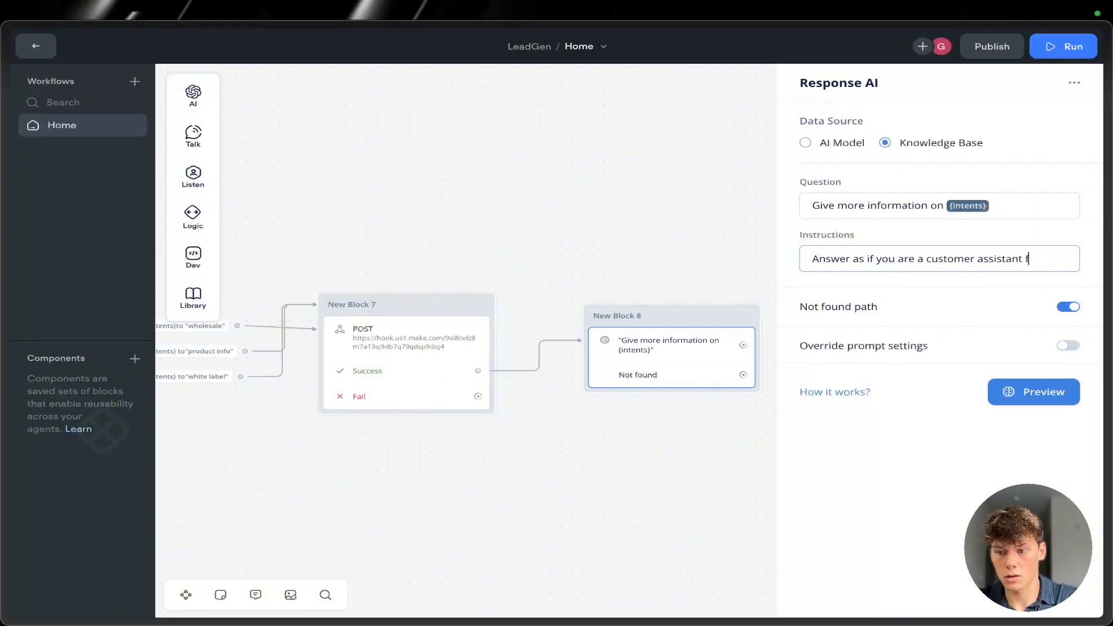
{"action": "key", "text": "BackSpace"}
{"action": "key", "text": "BackSpace"}
{"action": "key", "text": "BackSpace"}
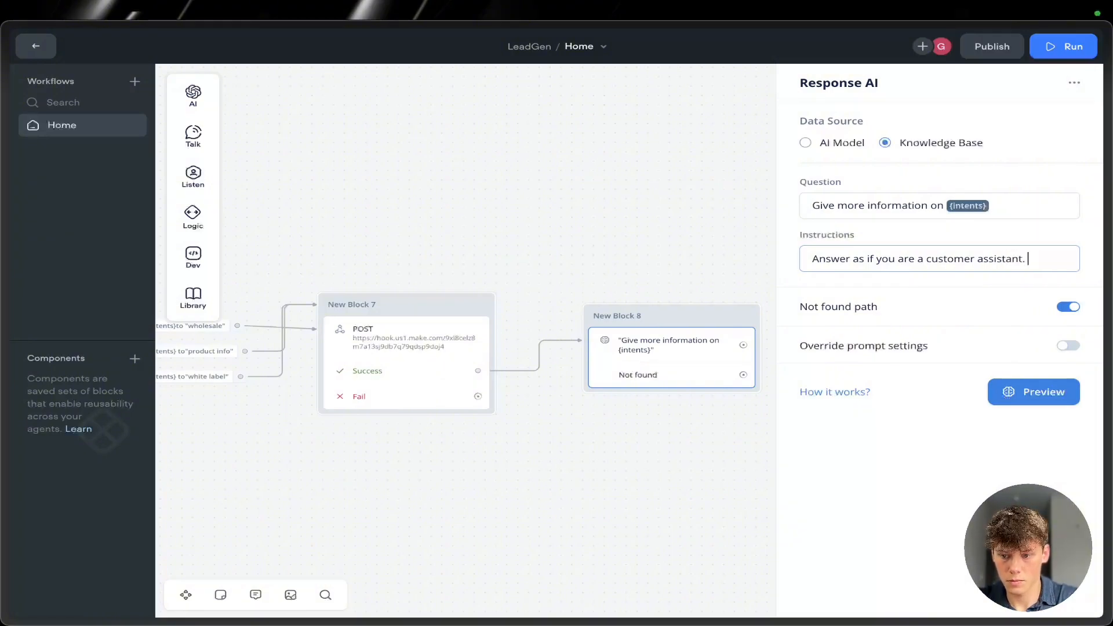
{"action": "left_click", "coordinate": [824, 305]}
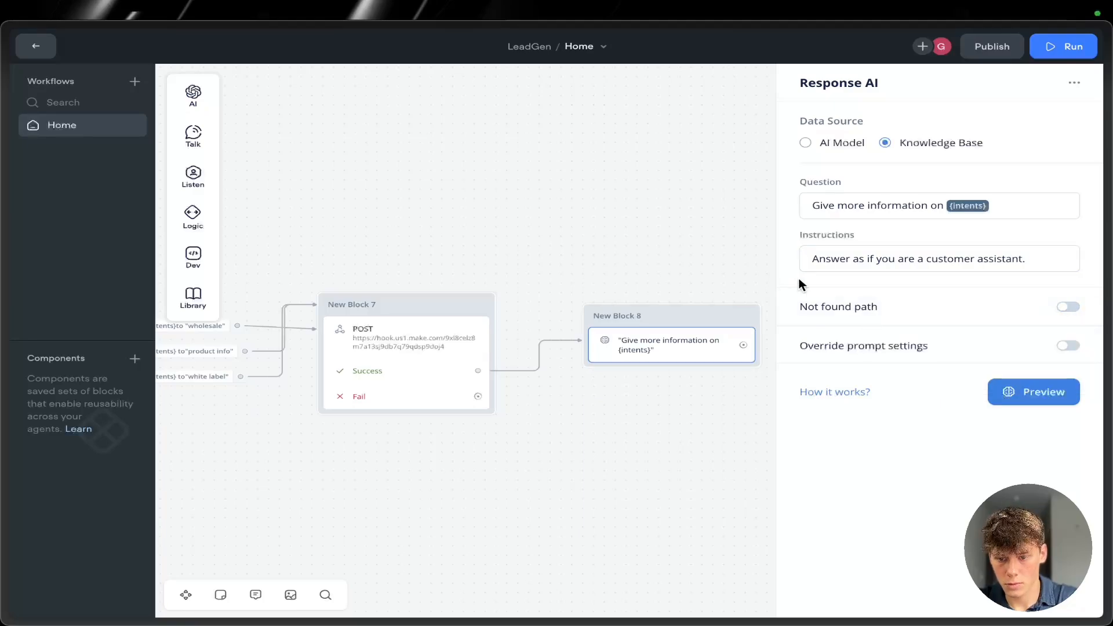
{"action": "left_click", "coordinate": [688, 247]}
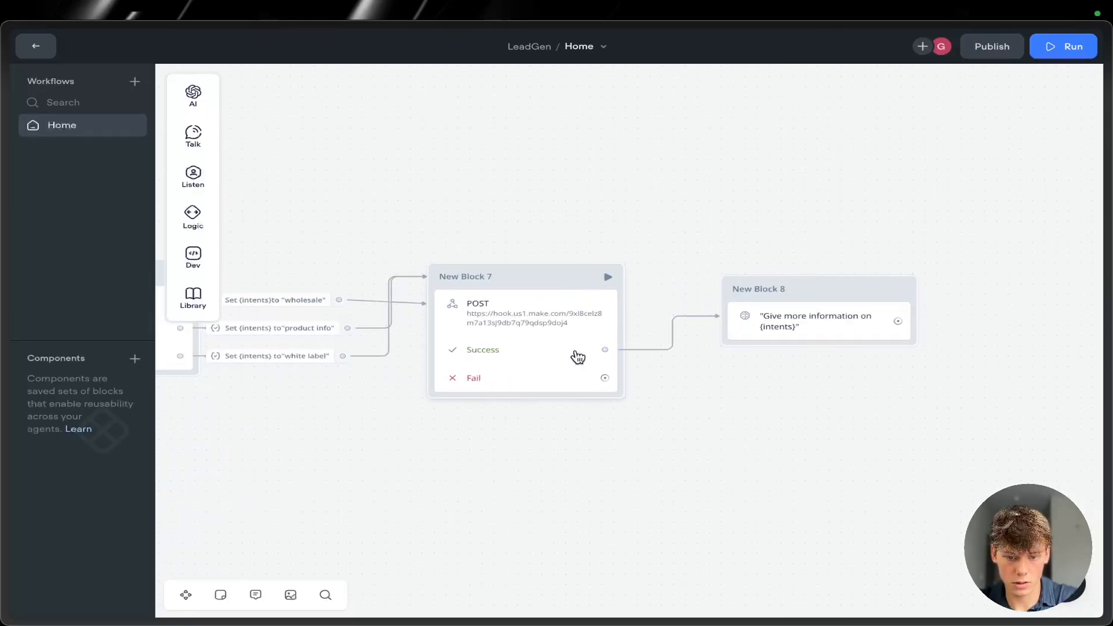
- Review the POST step's webhook settings and its Success and Fail paths in New Block 7
{"action": "scroll", "coordinate": [576, 355], "scroll_direction": "up", "scroll_amount": 5}
{"action": "left_click", "coordinate": [441, 266]}
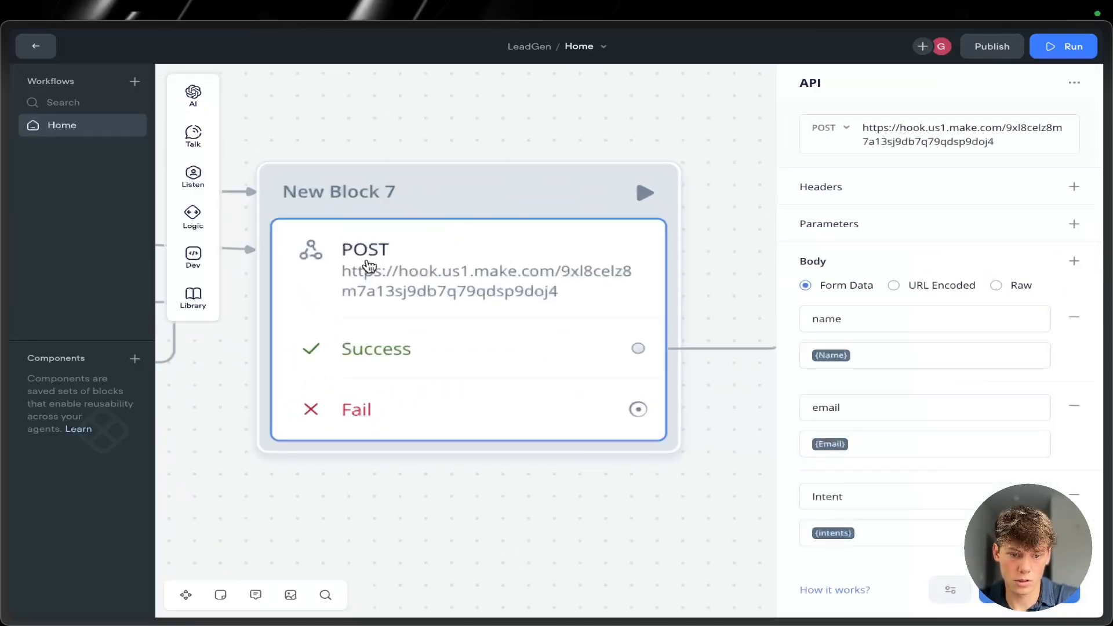
{"action": "scroll", "coordinate": [650, 339], "scroll_direction": "left", "scroll_amount": 1}
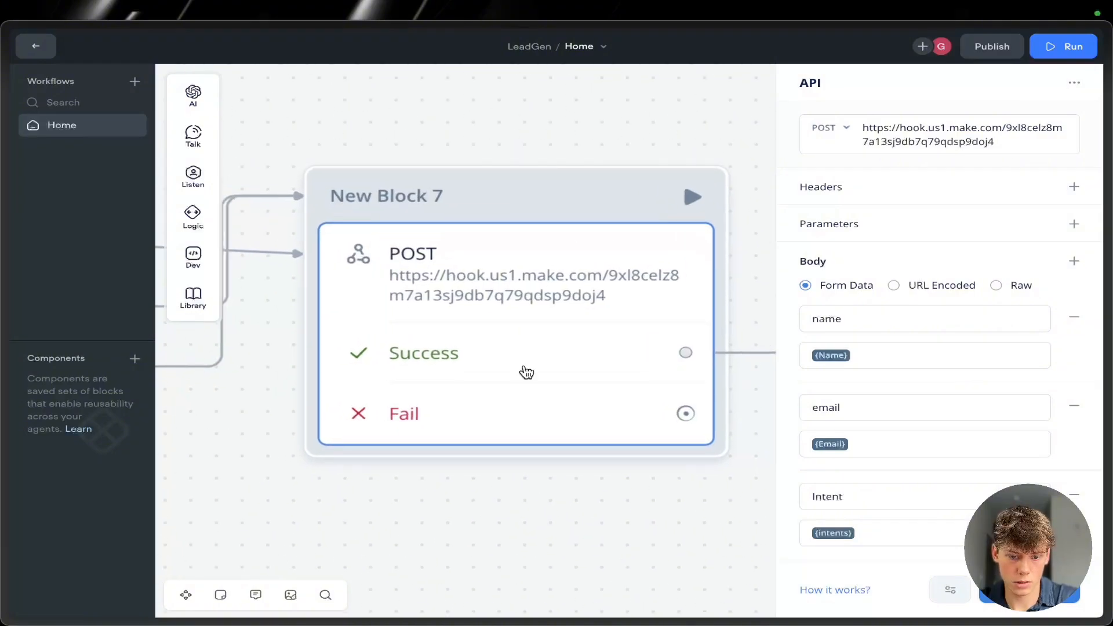
{"action": "scroll", "coordinate": [527, 372], "scroll_direction": "down", "scroll_amount": 1}
{"action": "scroll", "coordinate": [448, 350], "scroll_direction": "down", "scroll_amount": 3}
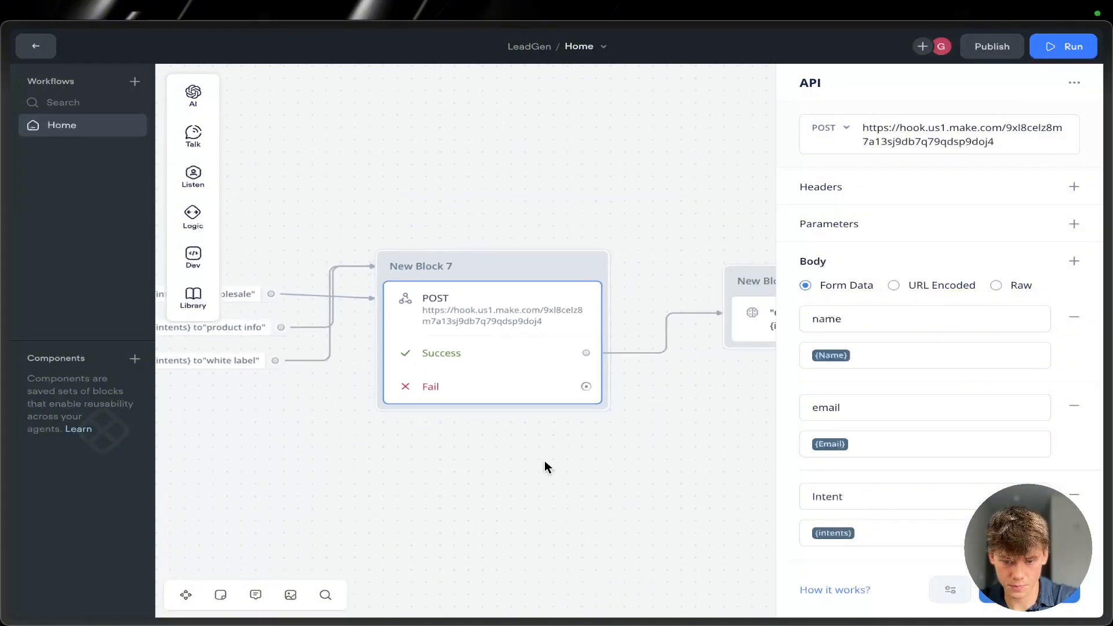
{"action": "left_click", "coordinate": [545, 461]}
{"action": "left_click", "coordinate": [494, 354]}
{"action": "left_click", "coordinate": [497, 443]}
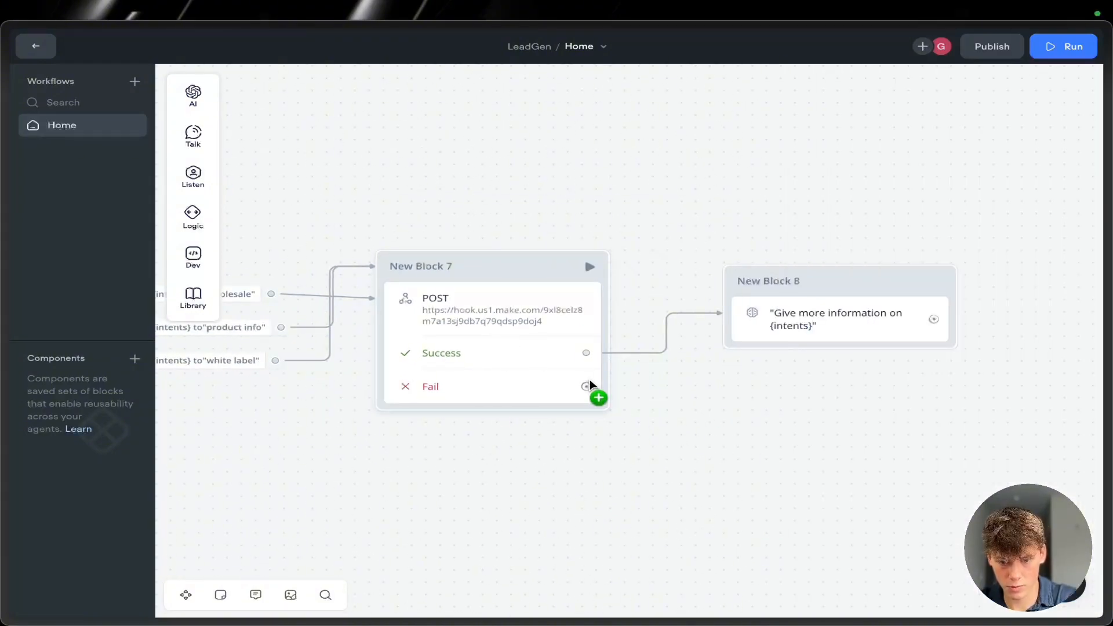
- Connect the API step's Fail path to the knowledge base response in New Block 8
{"action": "left_click_drag", "start_coordinate": [627, 392], "coordinate": [685, 433]}
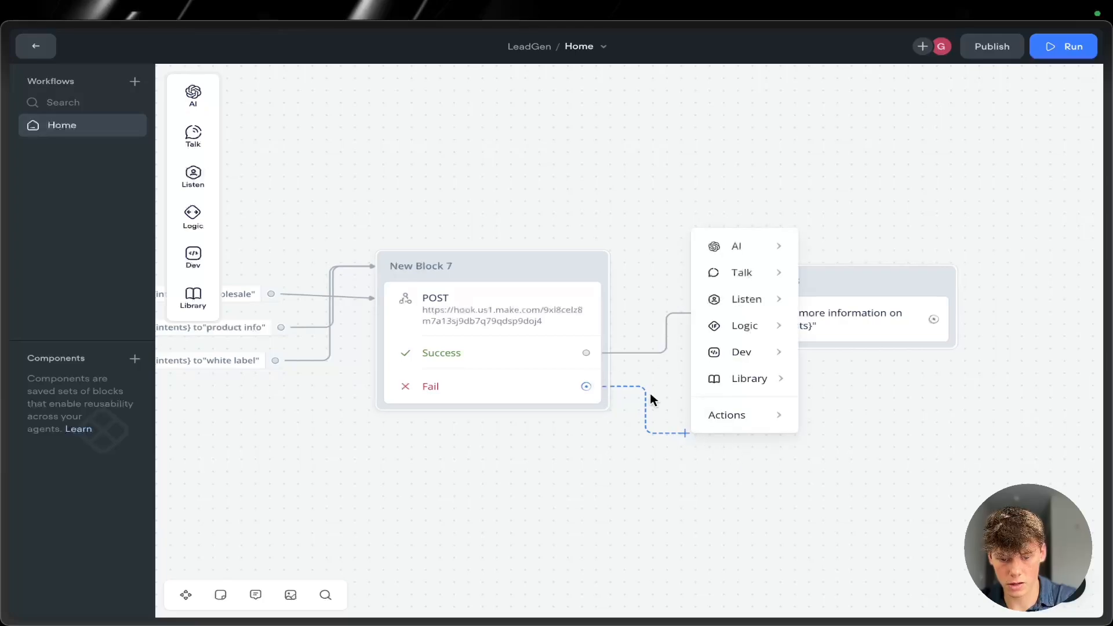
{"action": "left_click", "coordinate": [816, 458]}
{"action": "left_click_drag", "start_coordinate": [586, 386], "coordinate": [738, 290]}
{"action": "left_click", "coordinate": [660, 213]}
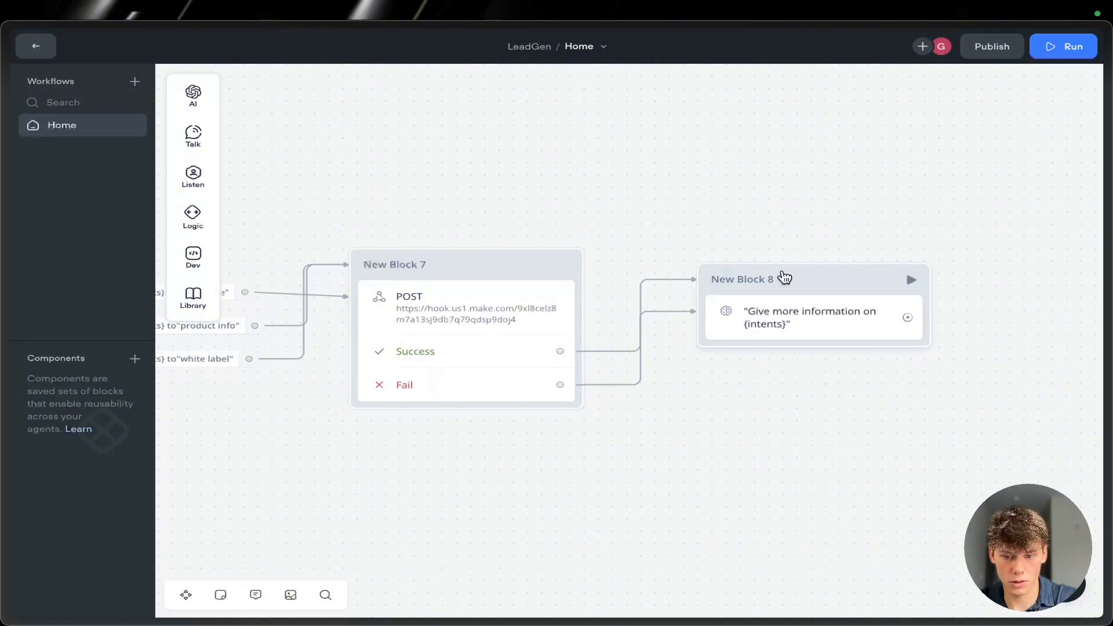
- Examine the API block, the knowledge base response block and the connections between them
{"action": "scroll", "coordinate": [730, 221], "scroll_direction": "up", "scroll_amount": 3}
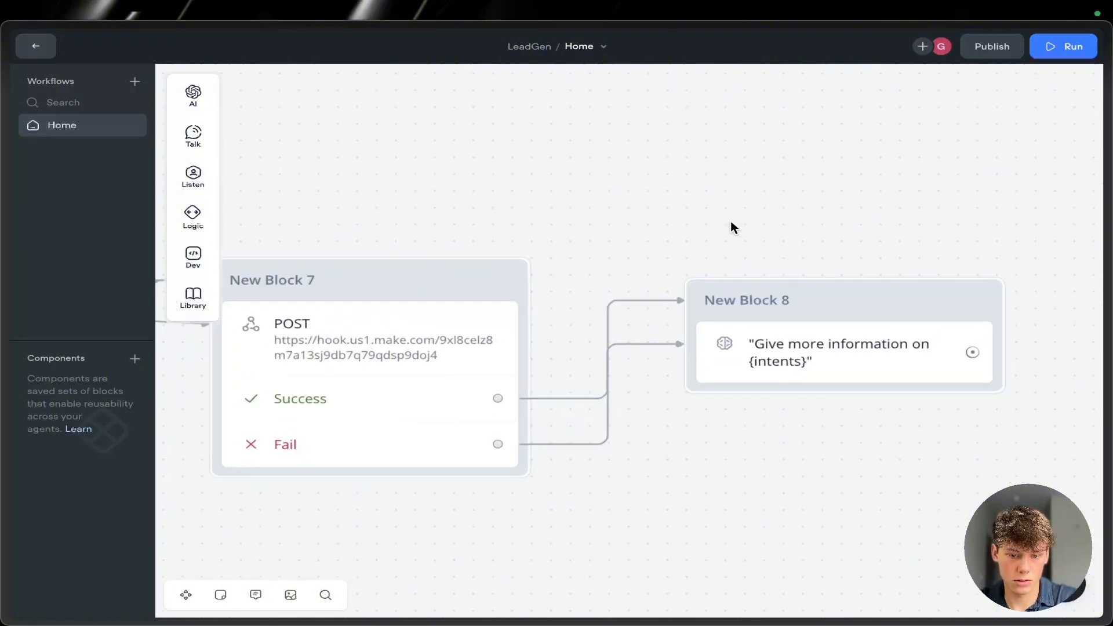
{"action": "left_click_drag", "start_coordinate": [372, 253], "coordinate": [596, 484]}
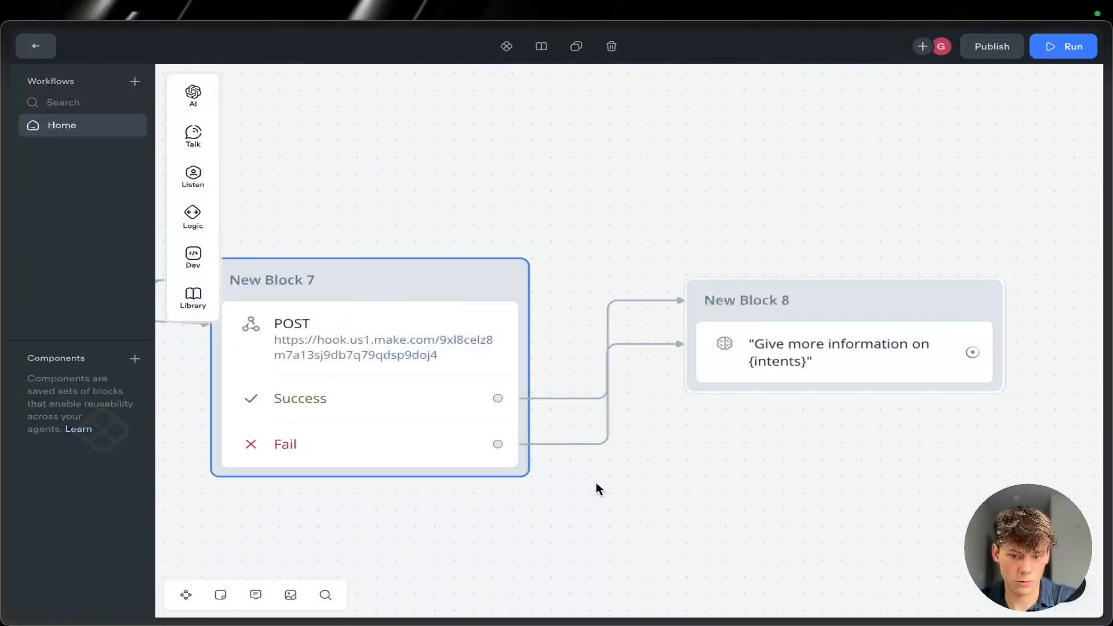
{"action": "left_click", "coordinate": [614, 507]}
{"action": "scroll", "coordinate": [615, 513], "scroll_direction": "down", "scroll_amount": 3}
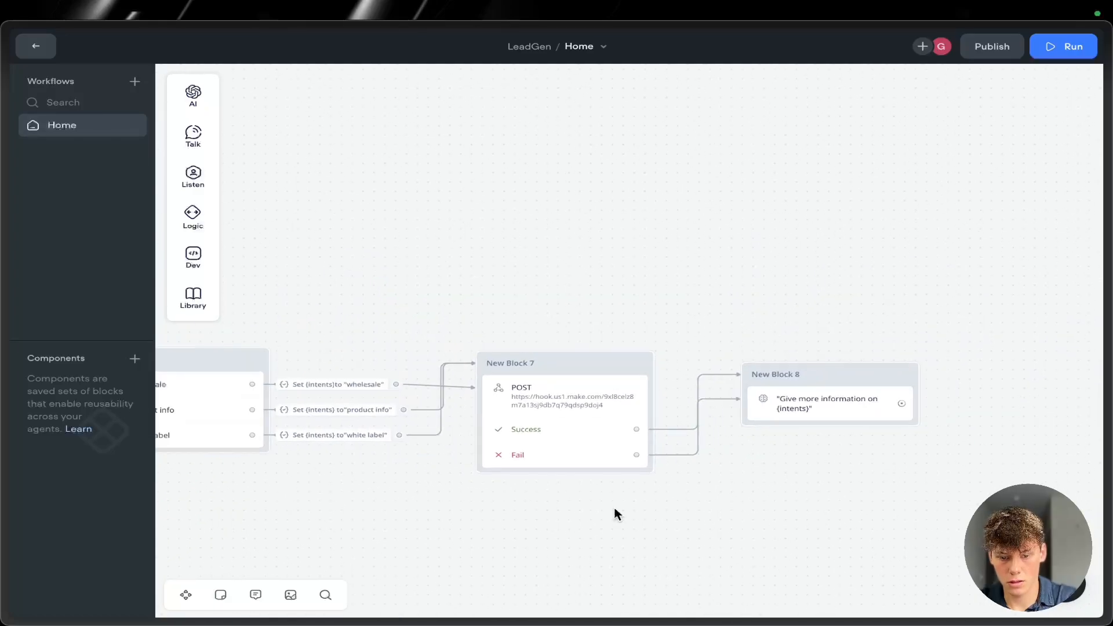
{"action": "left_click_drag", "start_coordinate": [462, 305], "coordinate": [938, 494]}
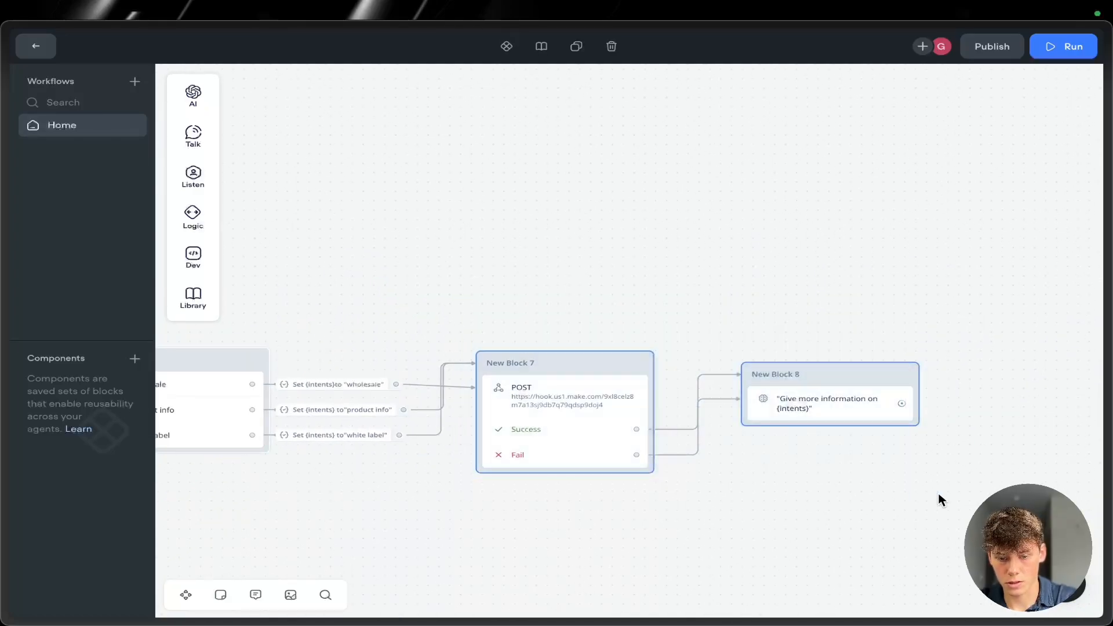
{"action": "left_click", "coordinate": [916, 487]}
{"action": "left_click_drag", "start_coordinate": [444, 316], "coordinate": [955, 475]}
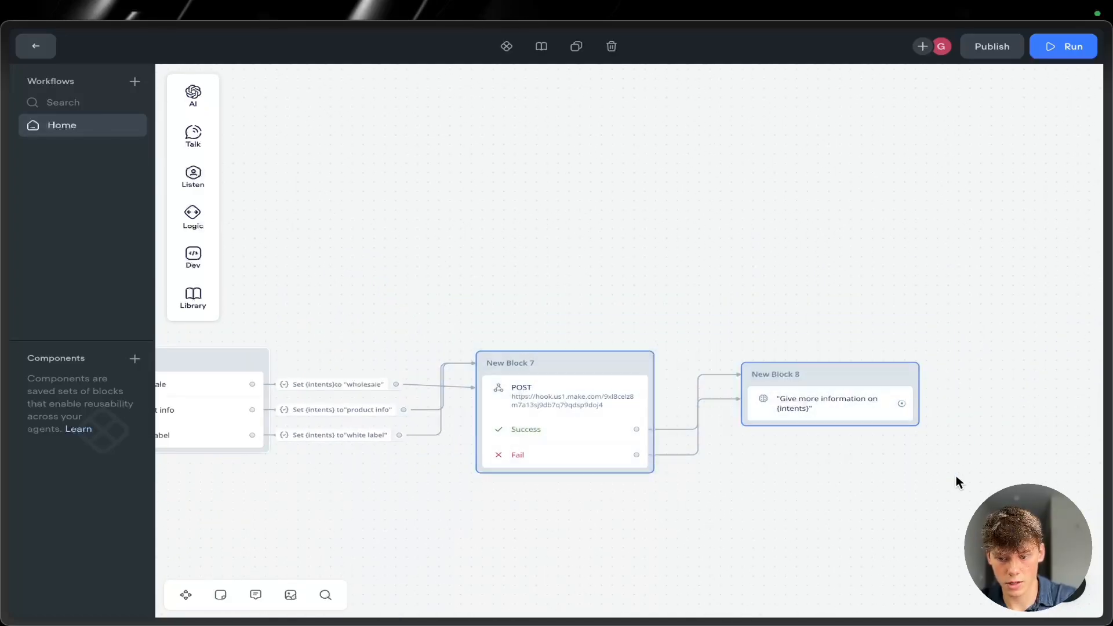
{"action": "left_click", "coordinate": [918, 477]}
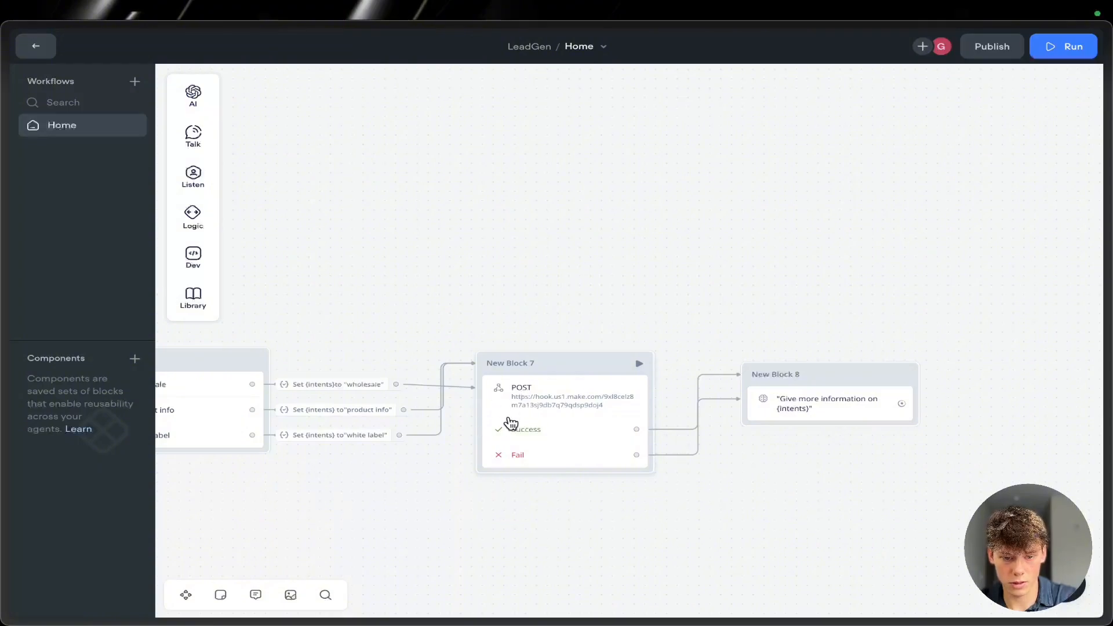
- Train the agent in the prototype view and start a test run of the LeadGen flow
{"action": "scroll", "coordinate": [510, 424], "scroll_direction": "left", "scroll_amount": 10}
{"action": "scroll", "coordinate": [517, 426], "scroll_direction": "down", "scroll_amount": 3}
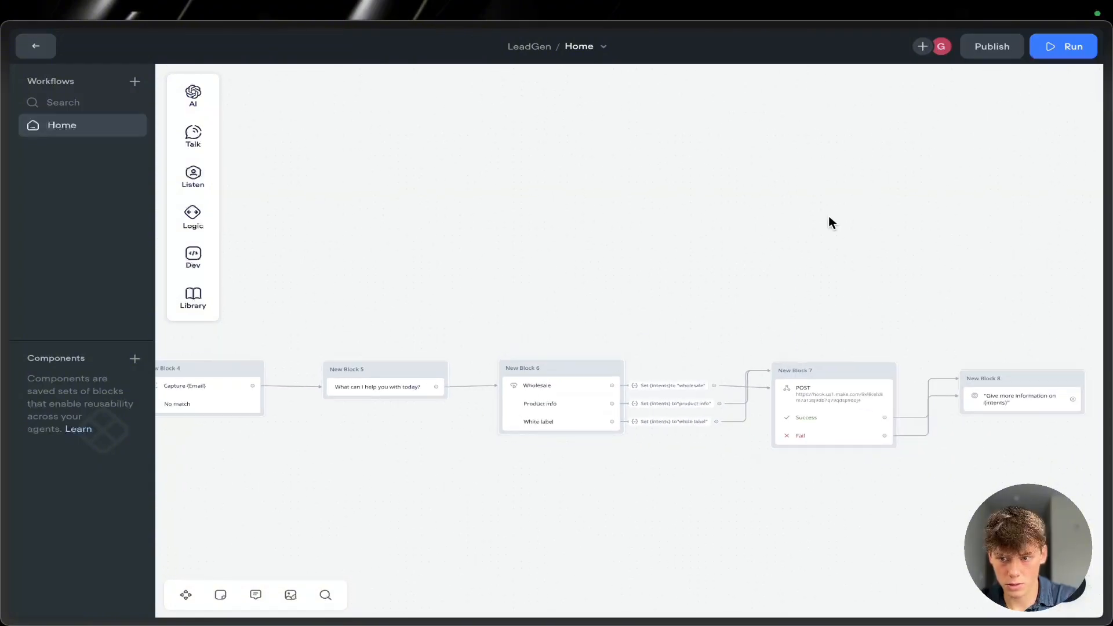
{"action": "left_click", "coordinate": [1063, 46]}
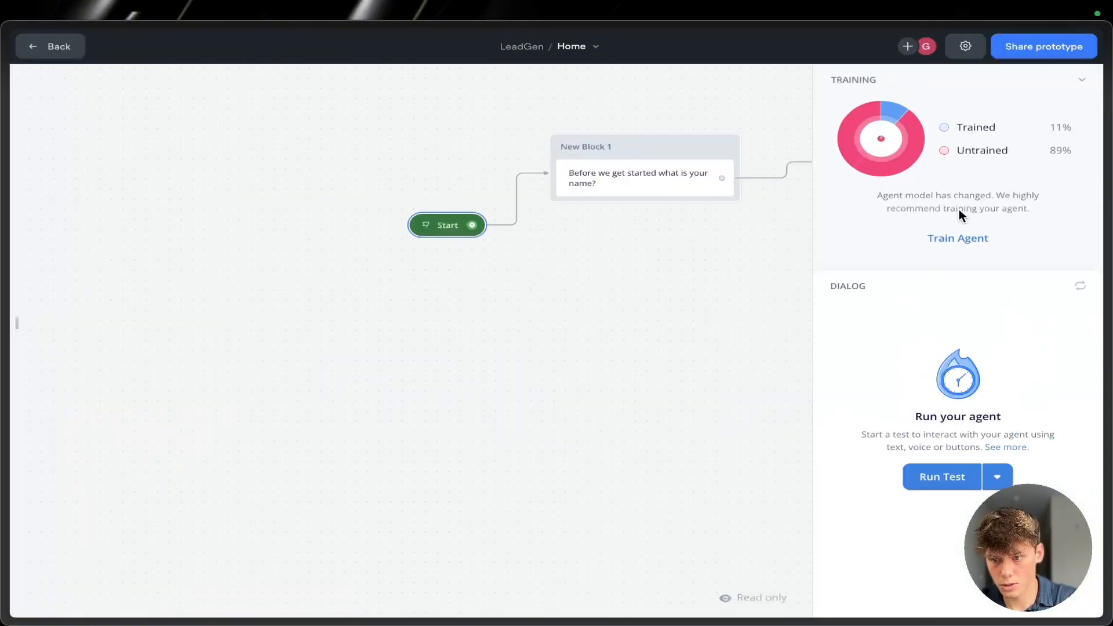
{"action": "left_click", "coordinate": [953, 240]}
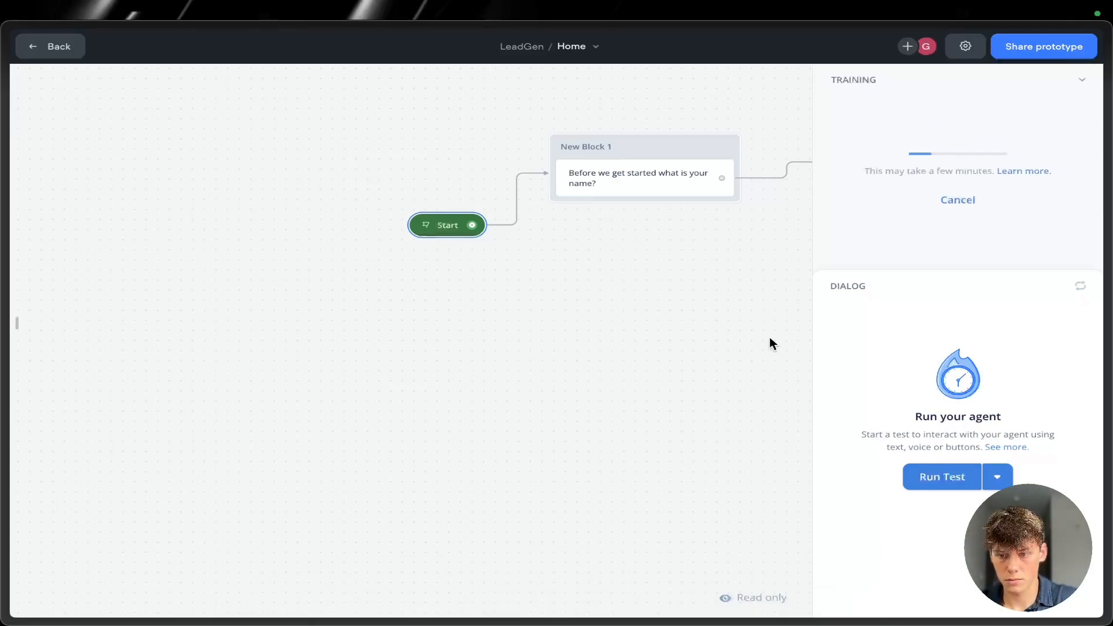
{"action": "left_click", "coordinate": [913, 474]}
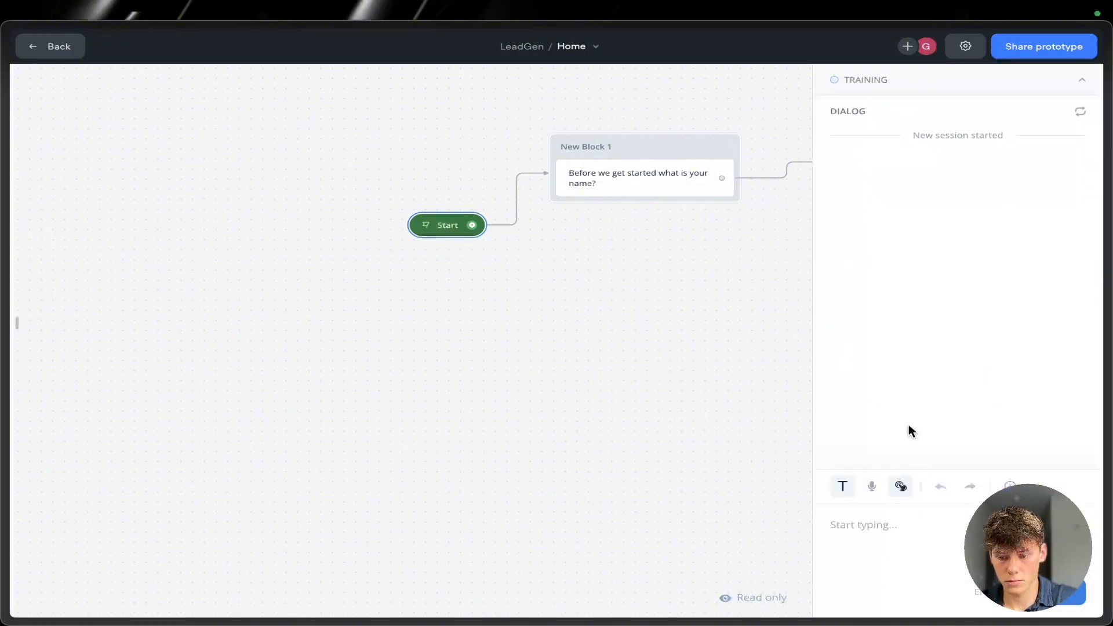
- Answer the chat's name question with "Random" to test the no-match handling, and reply again with a real first name
{"action": "left_click", "coordinate": [924, 518]}
{"action": "type", "text": "Random"}
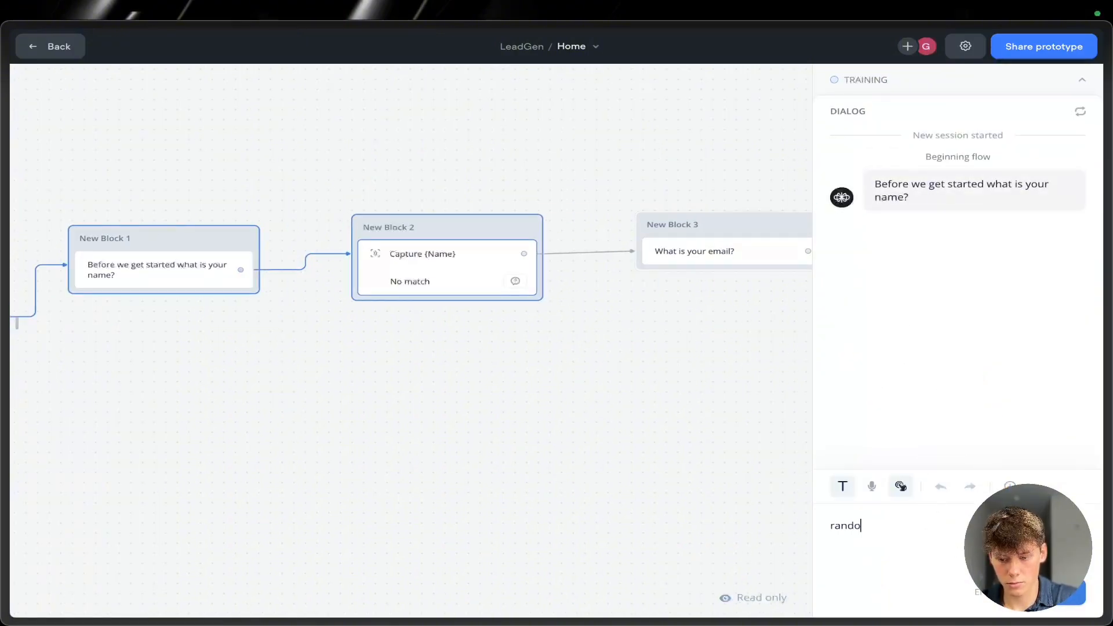
{"action": "key", "text": "Return"}
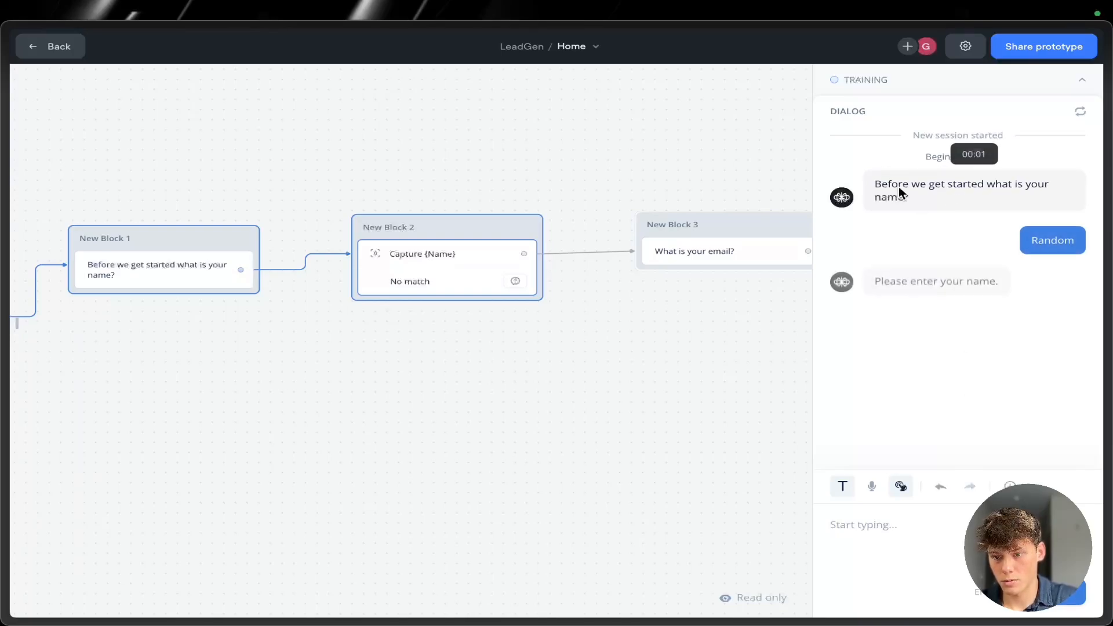
{"action": "left_click", "coordinate": [929, 517]}
{"action": "type", "text": "Garrett"}
{"action": "key", "text": "Return"}
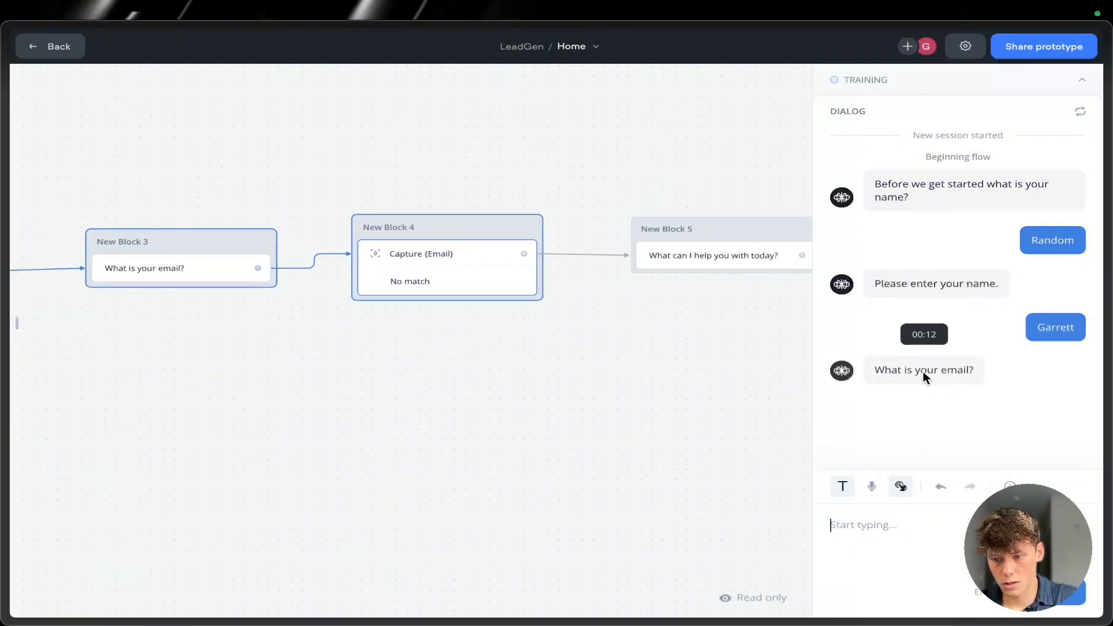
- Test the email capture's validation by answering the email question with the non-email text "rnadom"
{"action": "type", "text": "andom"}
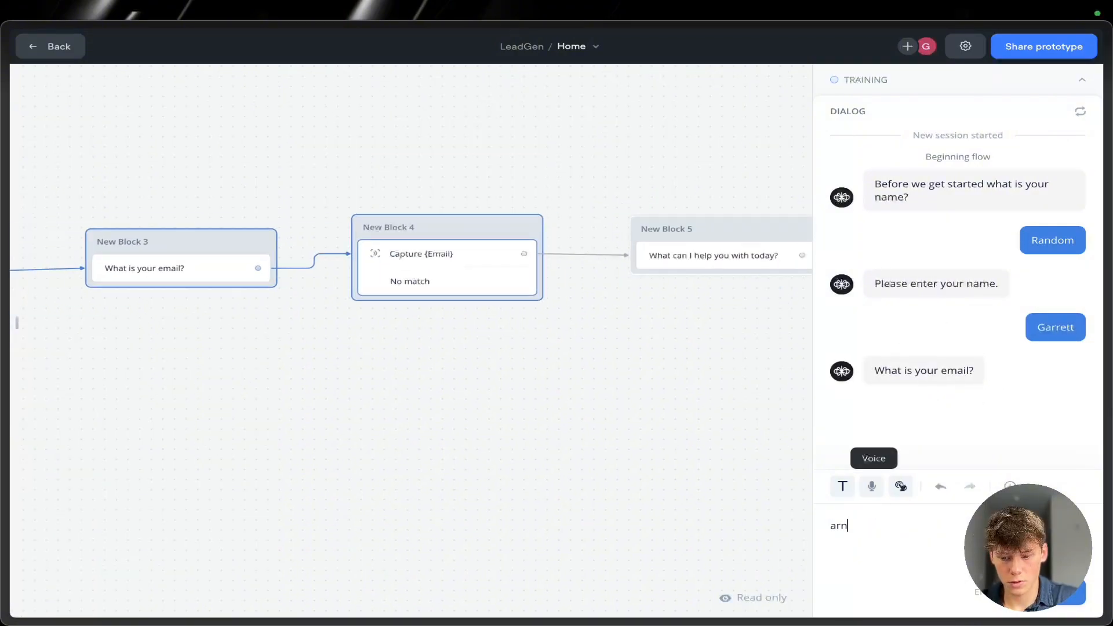
{"action": "key", "text": "BackSpace"}
{"action": "key", "text": "BackSpace"}
{"action": "key", "text": "BackSpace"}
{"action": "key", "text": "BackSpace"}
{"action": "key", "text": "BackSpace"}
{"action": "type", "text": "rnad"}
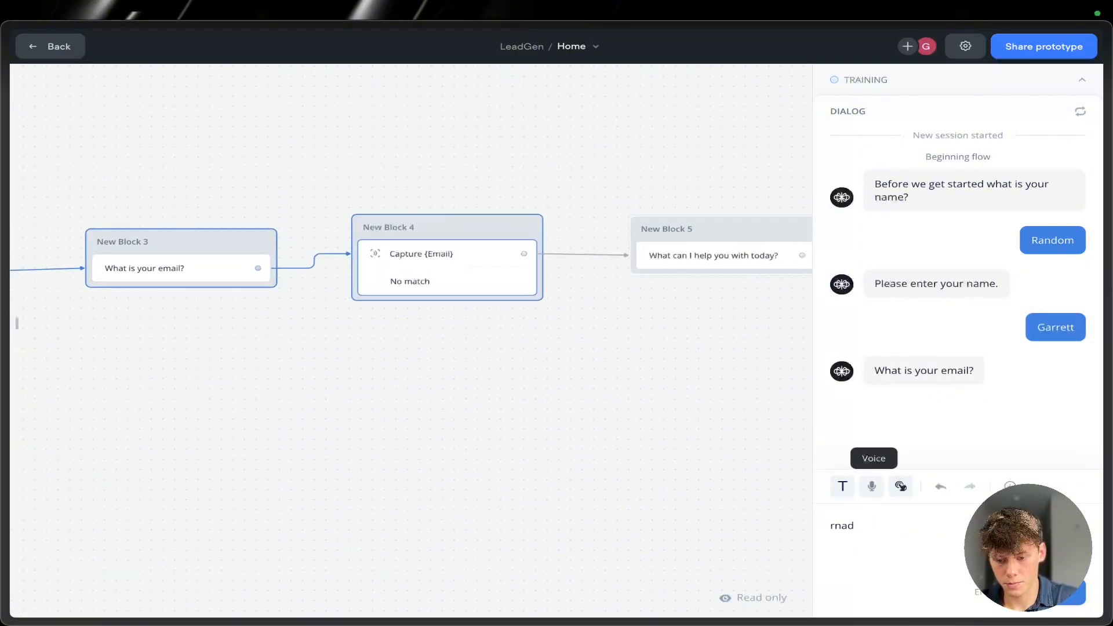
{"action": "type", "text": "omnadom"}
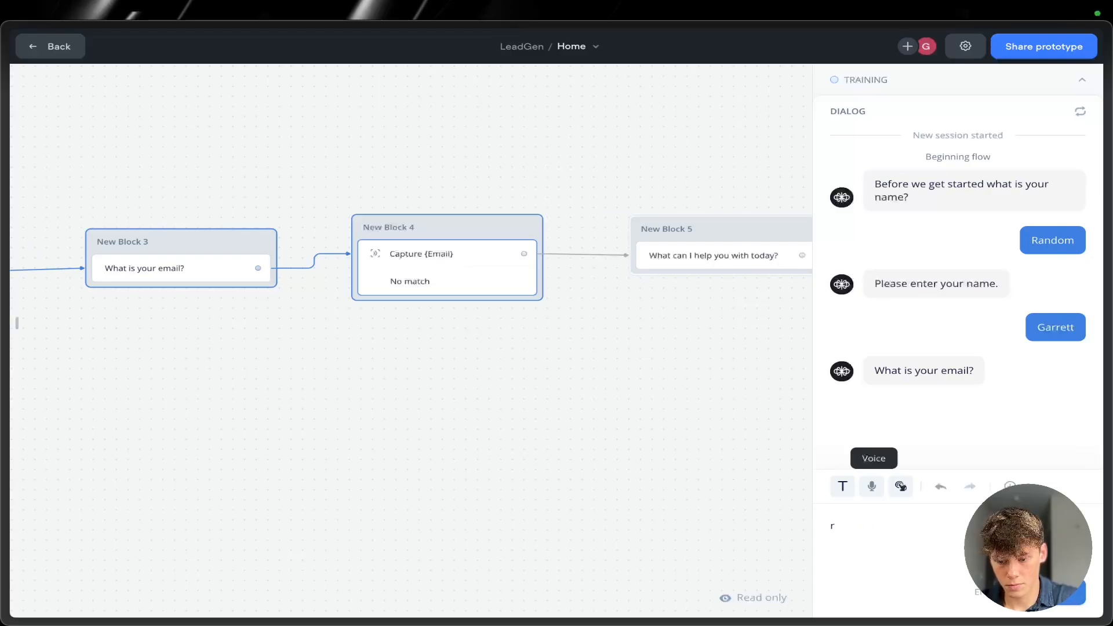
{"action": "type", "text": "nadom"}
{"action": "key", "text": "Return"}
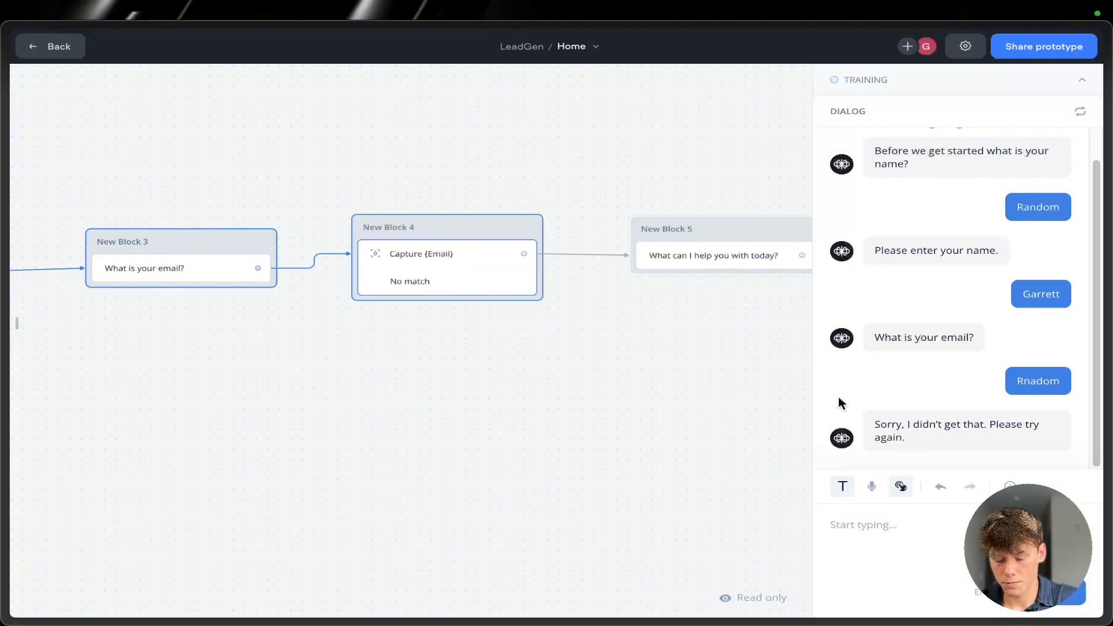
- Answer the email question with a valid email address and choose Wholesale as the area of interest
{"action": "type", "text": "random@email.com"}
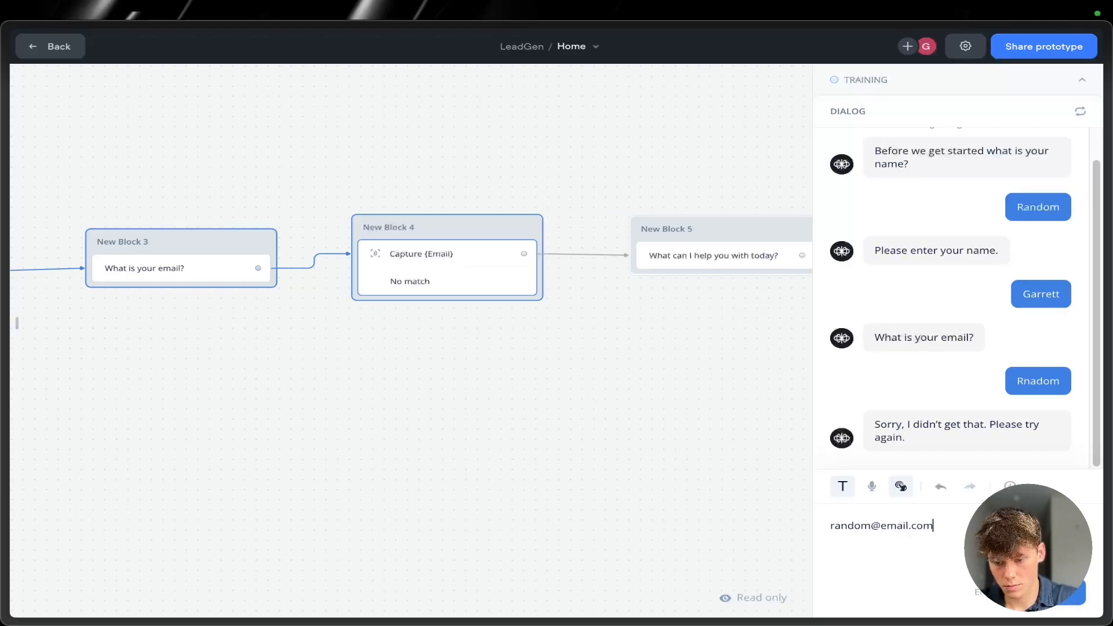
{"action": "key", "text": "Return"}
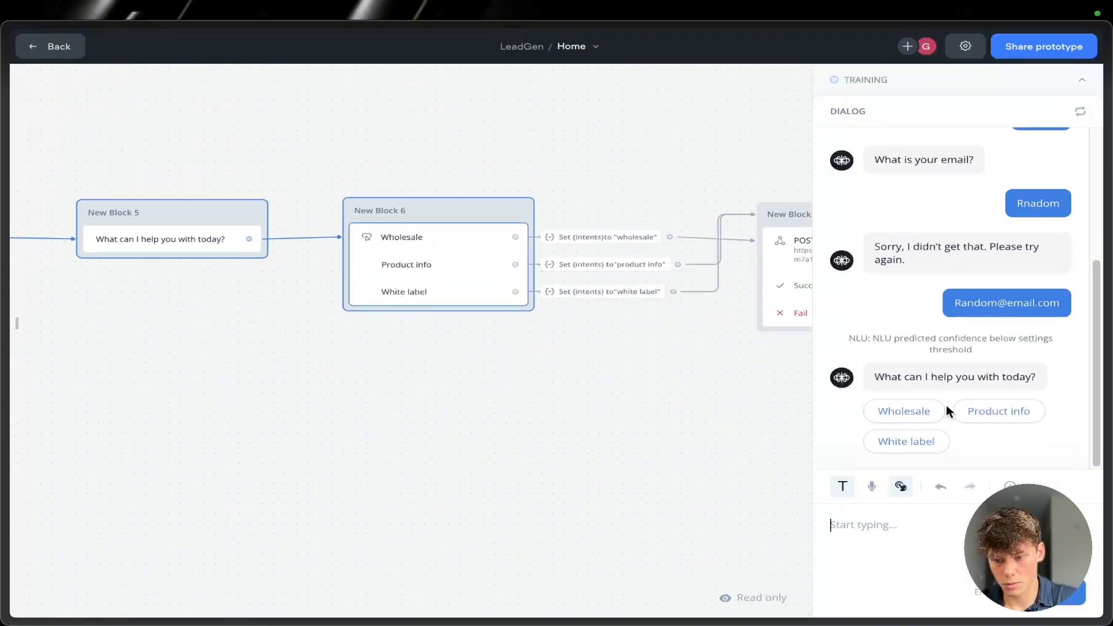
{"action": "left_click", "coordinate": [904, 412]}
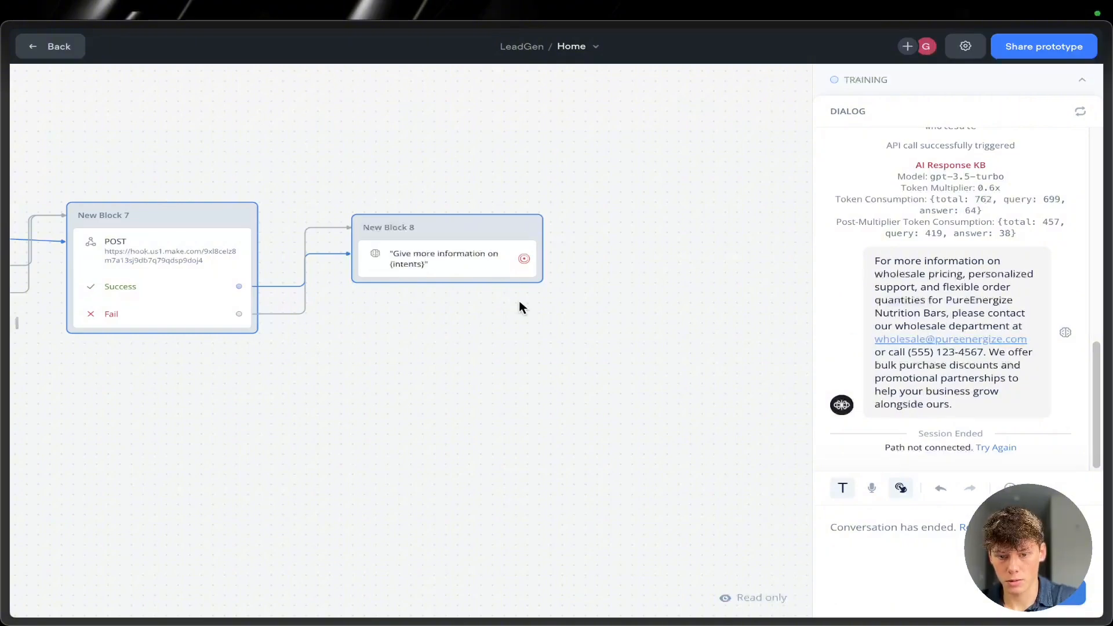
- Switch to the CRM sheet in Google Sheets, check row 4 for the test lead, and return to Voiceflow
{"action": "key", "text": "ctrl+Up"}
{"action": "left_click", "coordinate": [310, 281]}
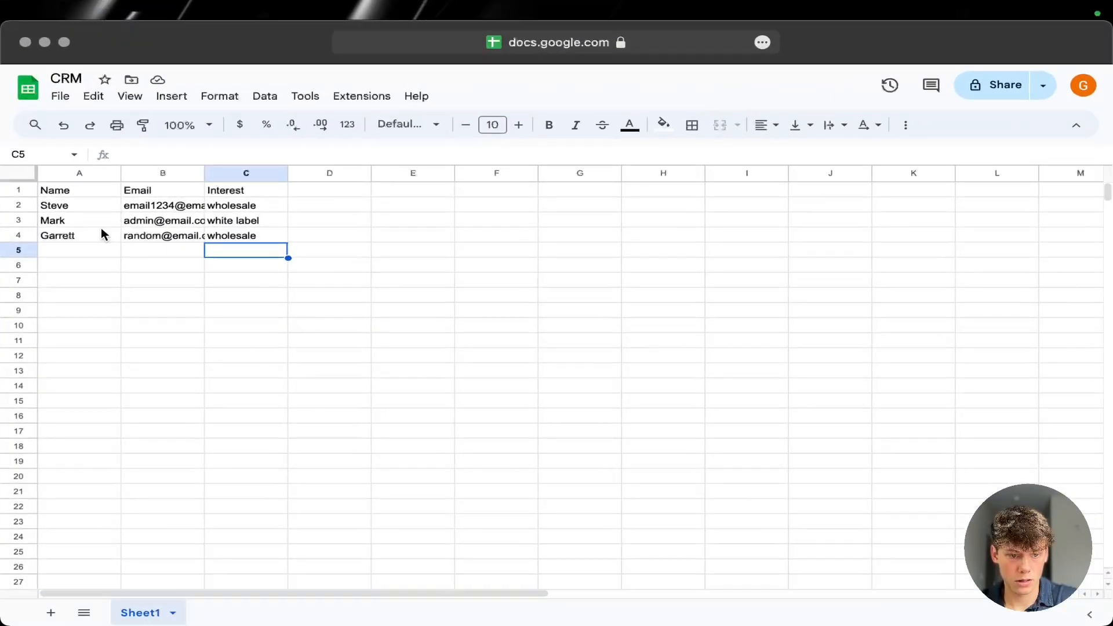
{"action": "left_click_drag", "start_coordinate": [101, 232], "coordinate": [263, 235]}
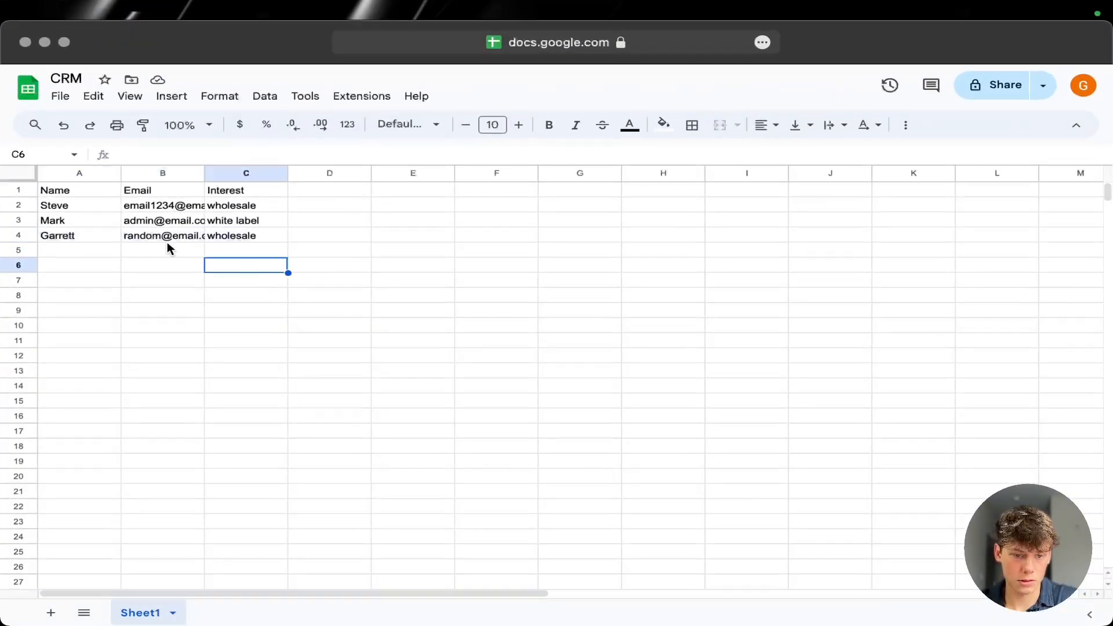
{"action": "left_click_drag", "start_coordinate": [81, 235], "coordinate": [224, 239]}
{"action": "left_click", "coordinate": [226, 253]}
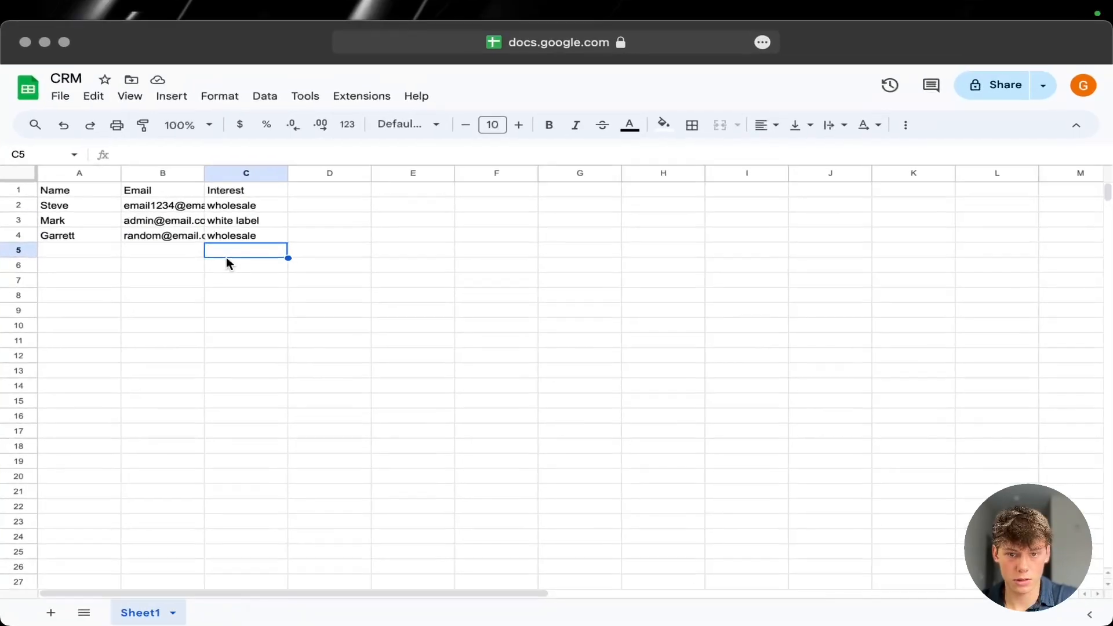
{"action": "key", "text": "ctrl+Up"}
{"action": "left_click", "coordinate": [227, 259]}
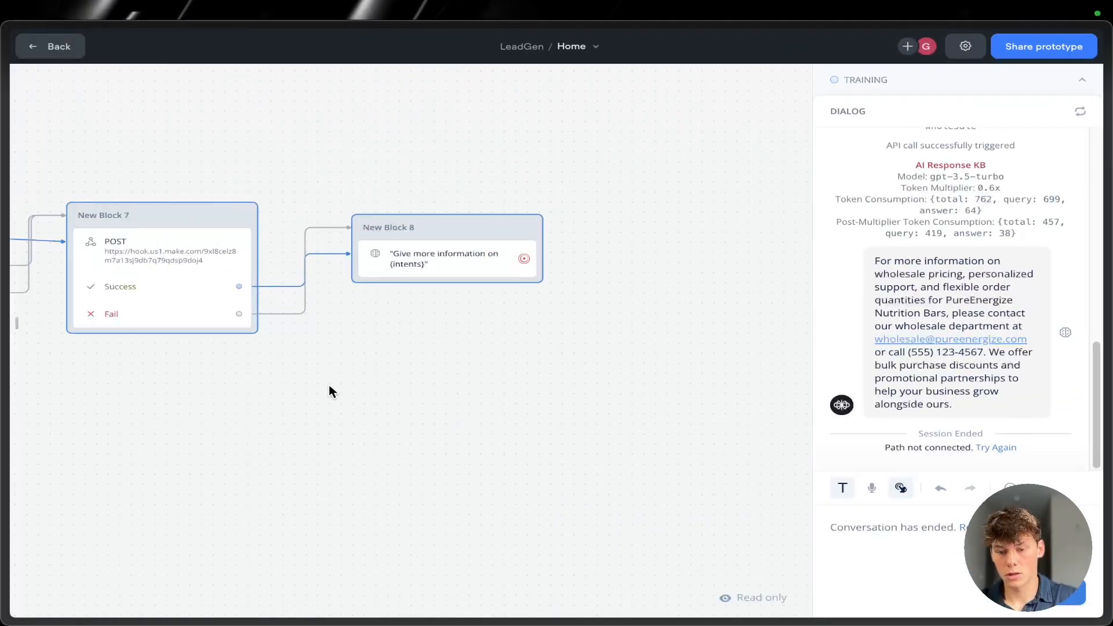
- Trace the path the test run took through the flow, from the name and email captures to the knowledge base response
{"action": "scroll", "coordinate": [385, 398], "scroll_direction": "down", "scroll_amount": 3}
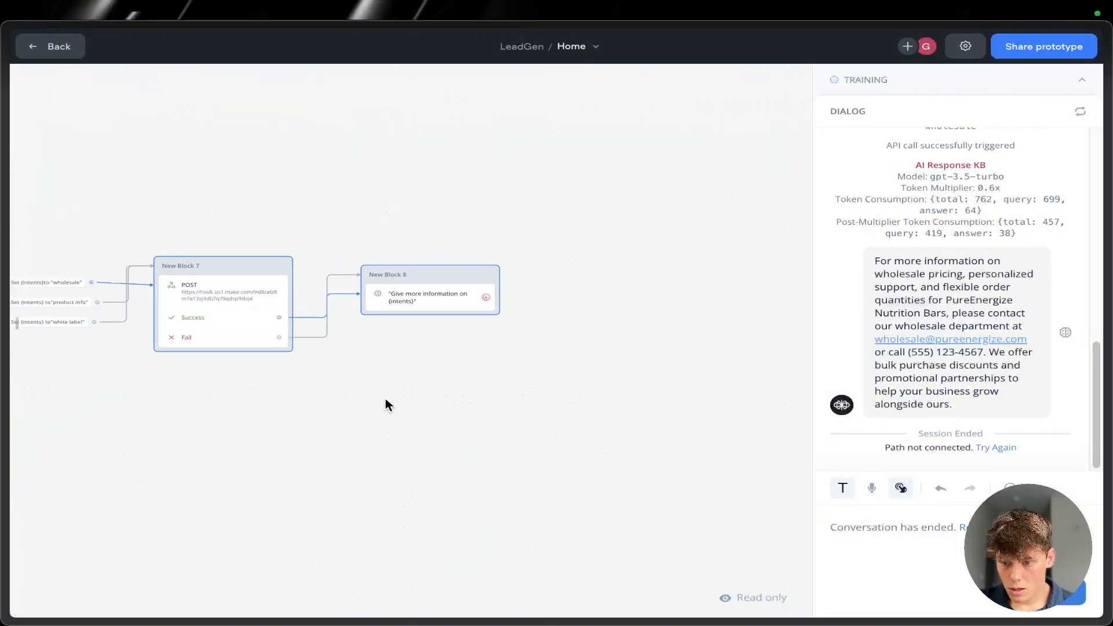
{"action": "scroll", "coordinate": [385, 399], "scroll_direction": "up", "scroll_amount": 2}
{"action": "scroll", "coordinate": [386, 400], "scroll_direction": "up", "scroll_amount": 5}
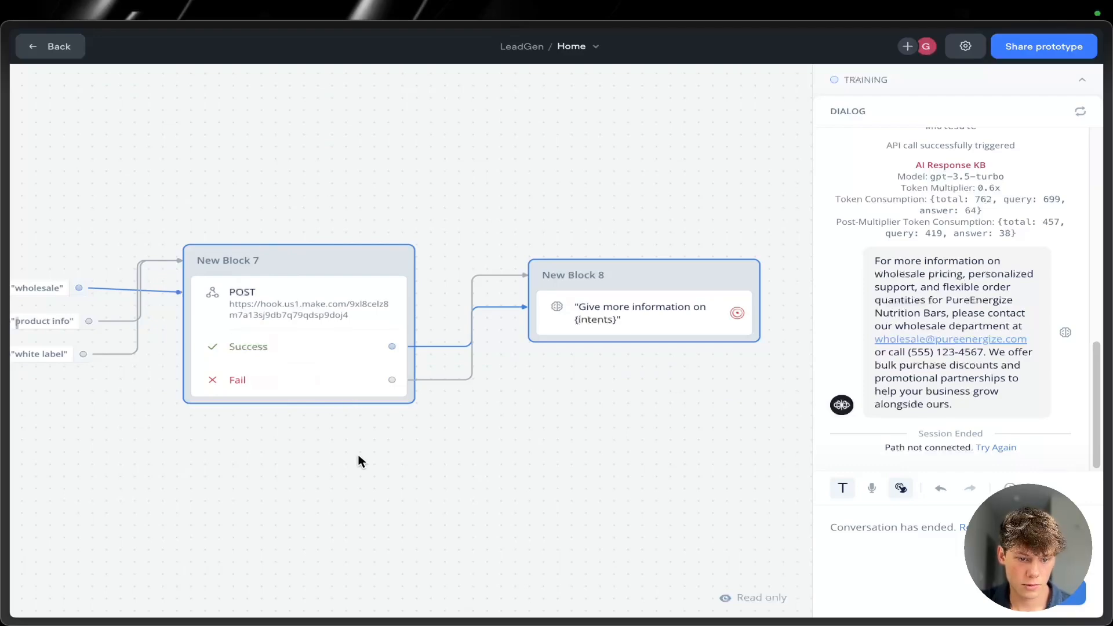
{"action": "scroll", "coordinate": [359, 454], "scroll_direction": "down", "scroll_amount": 3}
{"action": "scroll", "coordinate": [404, 475], "scroll_direction": "left", "scroll_amount": 10}
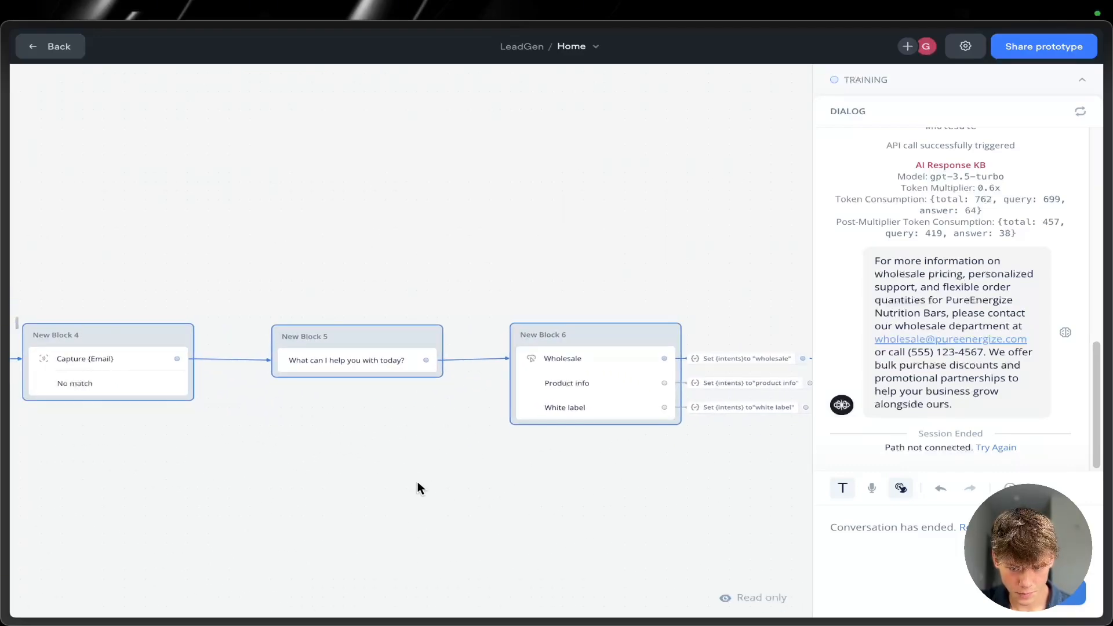
{"action": "scroll", "coordinate": [420, 487], "scroll_direction": "right", "scroll_amount": 3}
{"action": "scroll", "coordinate": [420, 487], "scroll_direction": "left", "scroll_amount": 5}
{"action": "scroll", "coordinate": [420, 487], "scroll_direction": "left", "scroll_amount": 5}
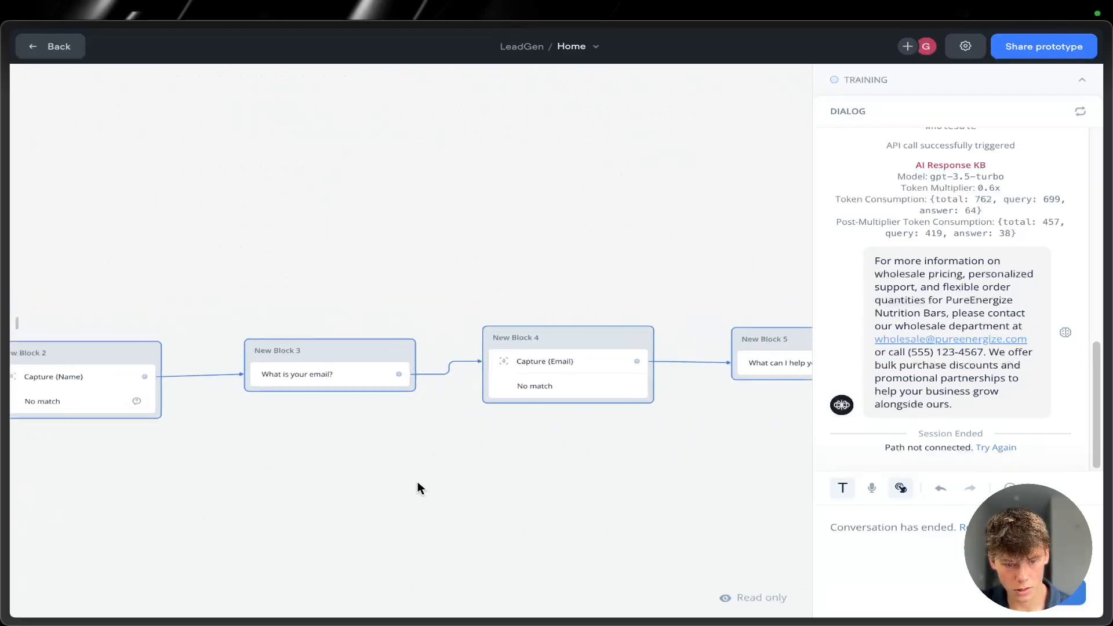
{"action": "scroll", "coordinate": [419, 487], "scroll_direction": "right", "scroll_amount": 12}
{"action": "scroll", "coordinate": [418, 483], "scroll_direction": "right", "scroll_amount": 3}
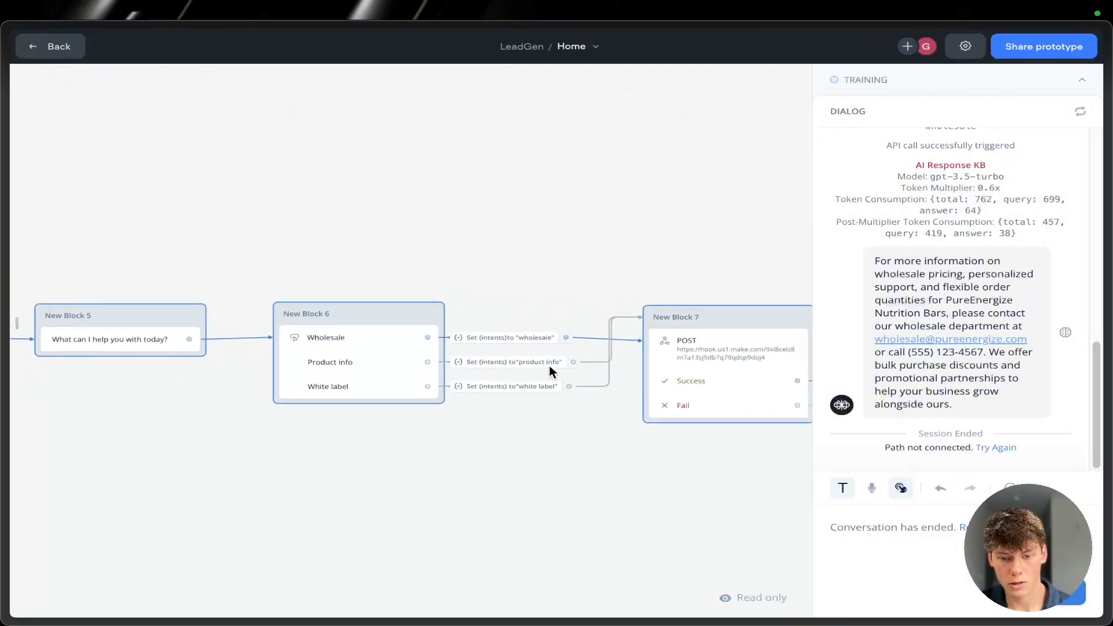
- Return to the editor and review the intent actions of New Block 6's buttons and the POST step in New Block 7
{"action": "left_click", "coordinate": [307, 353]}
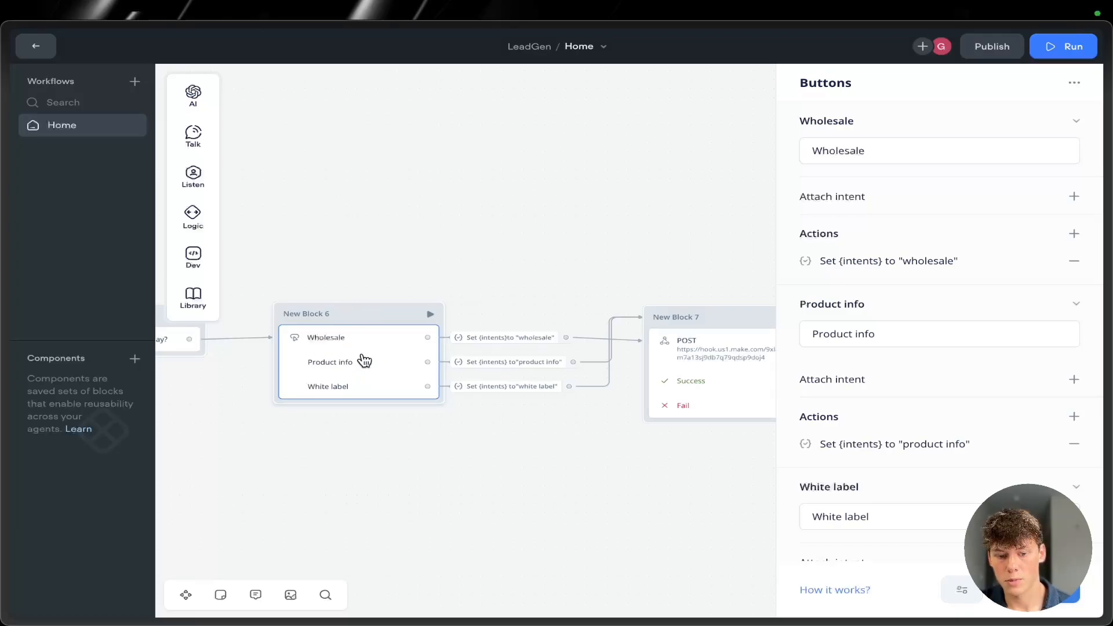
{"action": "left_click", "coordinate": [412, 248]}
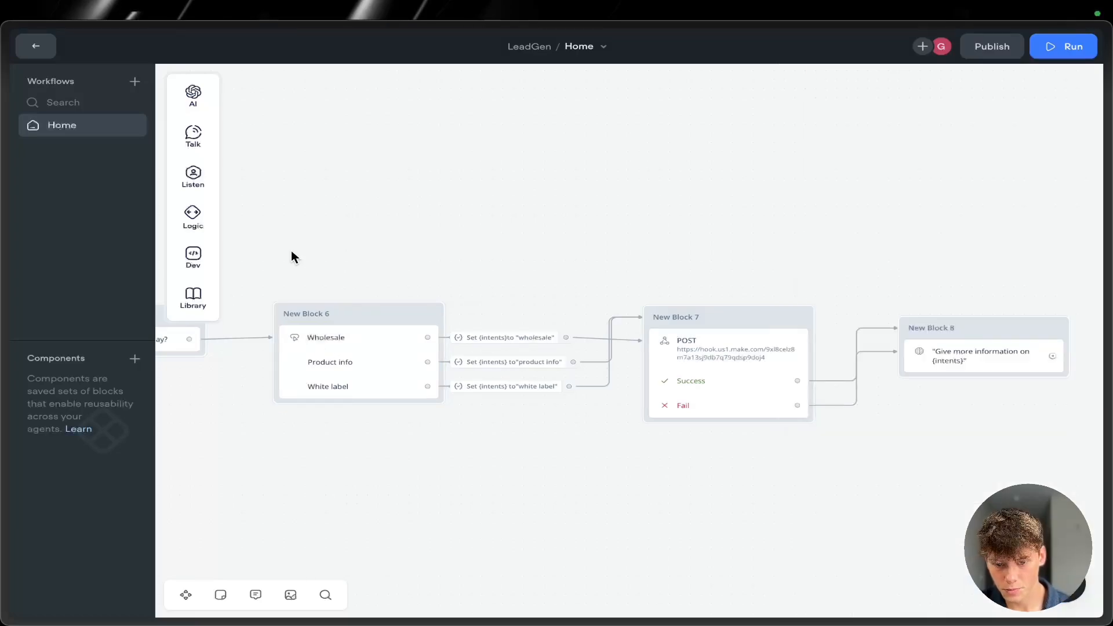
{"action": "scroll", "coordinate": [707, 429], "scroll_direction": "right", "scroll_amount": 3}
{"action": "left_click", "coordinate": [650, 380]}
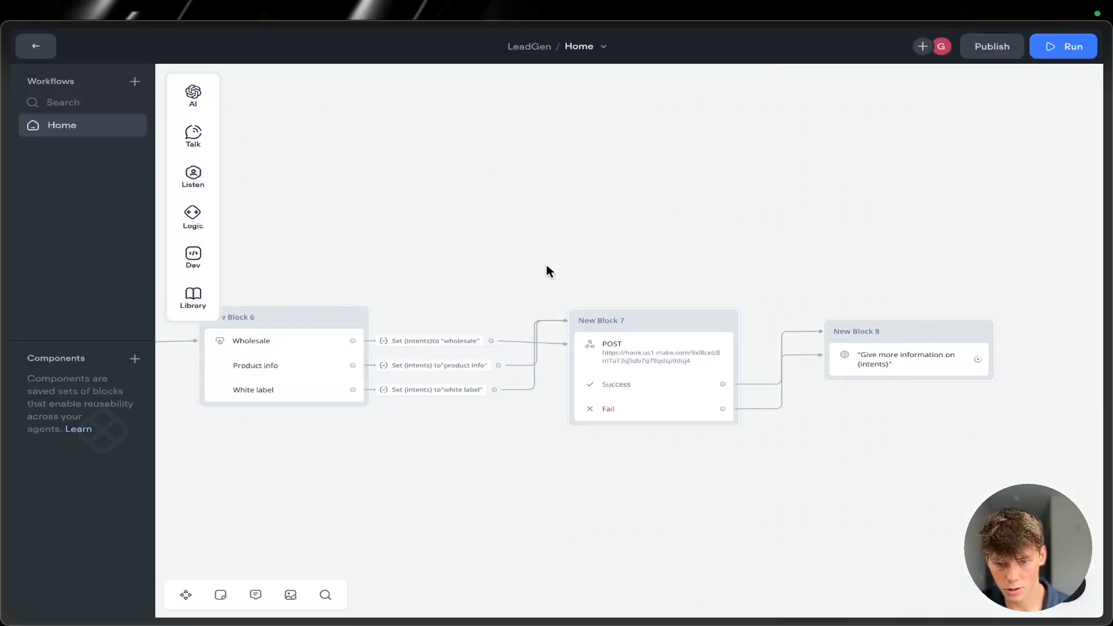
{"action": "left_click", "coordinate": [769, 492]}
{"action": "scroll", "coordinate": [615, 356], "scroll_direction": "up", "scroll_amount": 5}
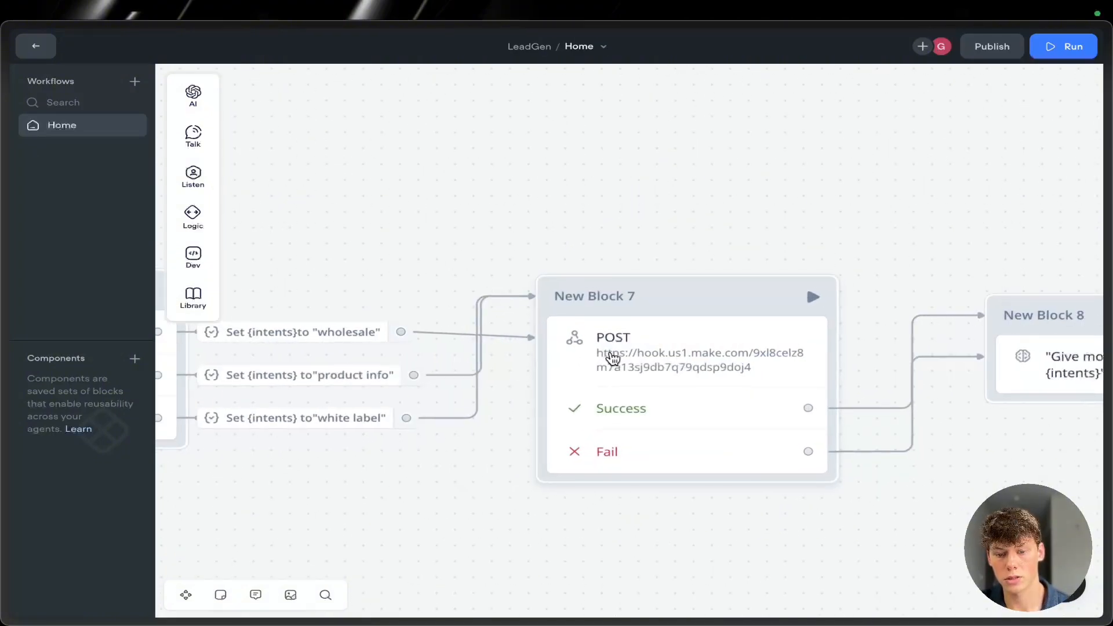
- Review the whole flow from the name and email captures through the intent buttons and webhook call to New Block 8
{"action": "scroll", "coordinate": [543, 354], "scroll_direction": "down", "scroll_amount": 5}
{"action": "scroll", "coordinate": [531, 339], "scroll_direction": "left", "scroll_amount": 3}
{"action": "left_click_drag", "start_coordinate": [411, 273], "coordinate": [597, 447]}
{"action": "left_click", "coordinate": [623, 457]}
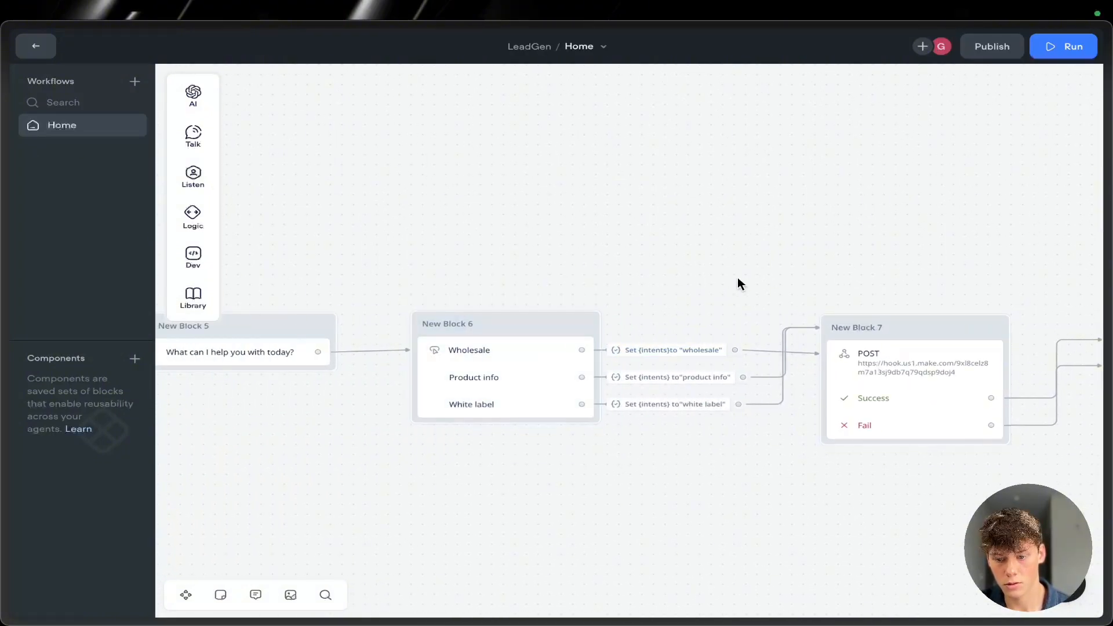
{"action": "left_click_drag", "start_coordinate": [738, 279], "coordinate": [966, 476]}
{"action": "left_click", "coordinate": [867, 502]}
{"action": "scroll", "coordinate": [867, 502], "scroll_direction": "left", "scroll_amount": 7}
{"action": "scroll", "coordinate": [867, 501], "scroll_direction": "down", "scroll_amount": 5}
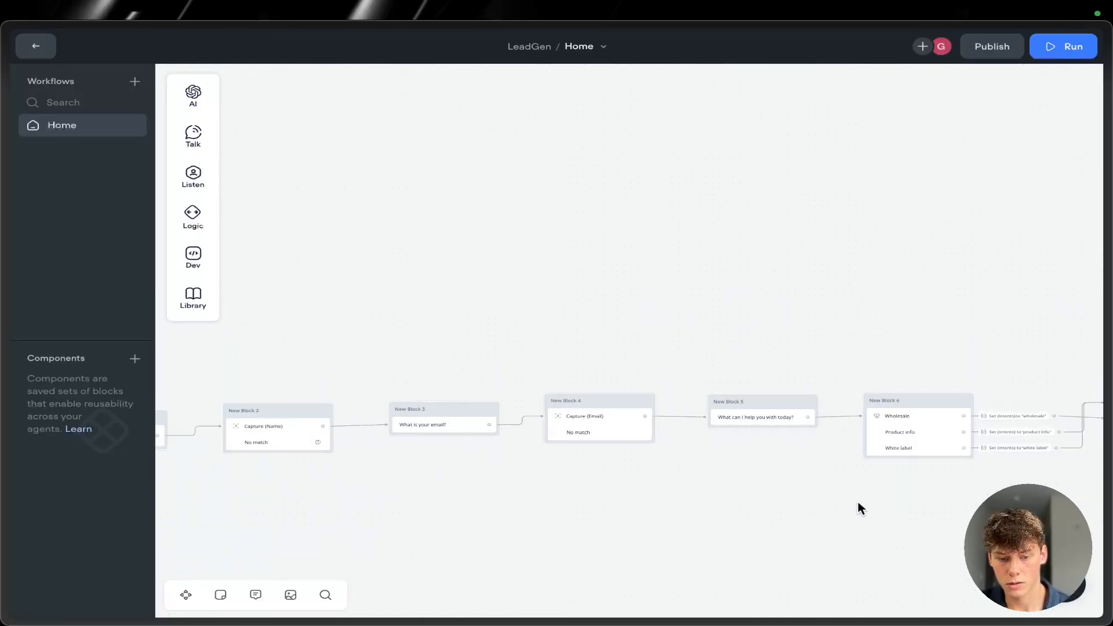
{"action": "left_click_drag", "start_coordinate": [265, 391], "coordinate": [910, 462]}
{"action": "scroll", "coordinate": [909, 462], "scroll_direction": "right", "scroll_amount": 6}
{"action": "left_click", "coordinate": [905, 463]}
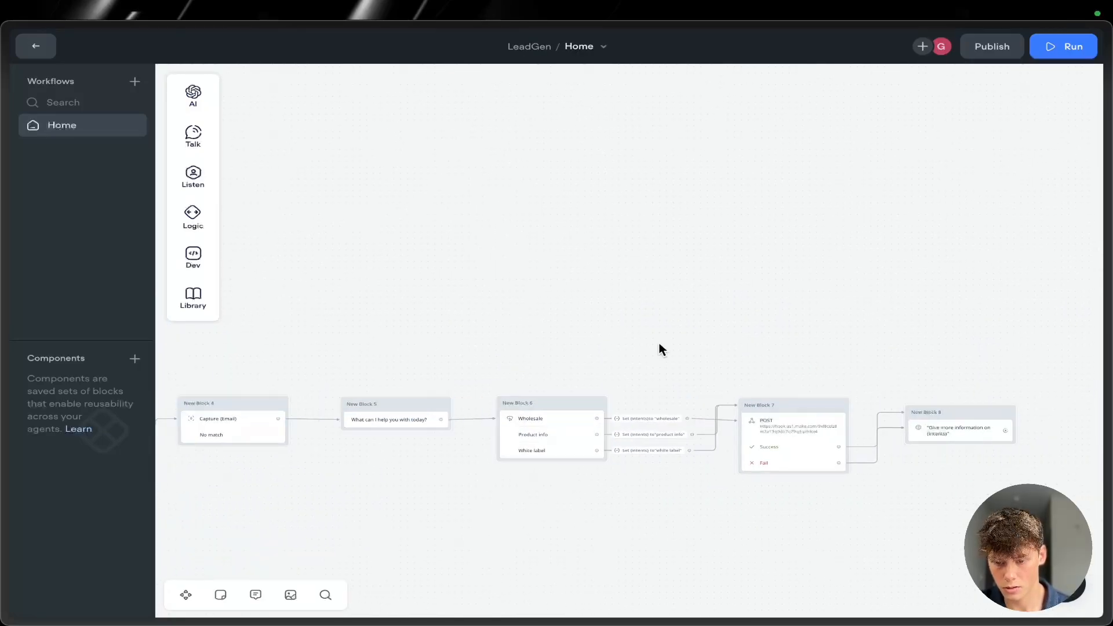
{"action": "left_click_drag", "start_coordinate": [694, 357], "coordinate": [817, 443]}
{"action": "left_click", "coordinate": [879, 499]}
{"action": "scroll", "coordinate": [800, 471], "scroll_direction": "up", "scroll_amount": 5}
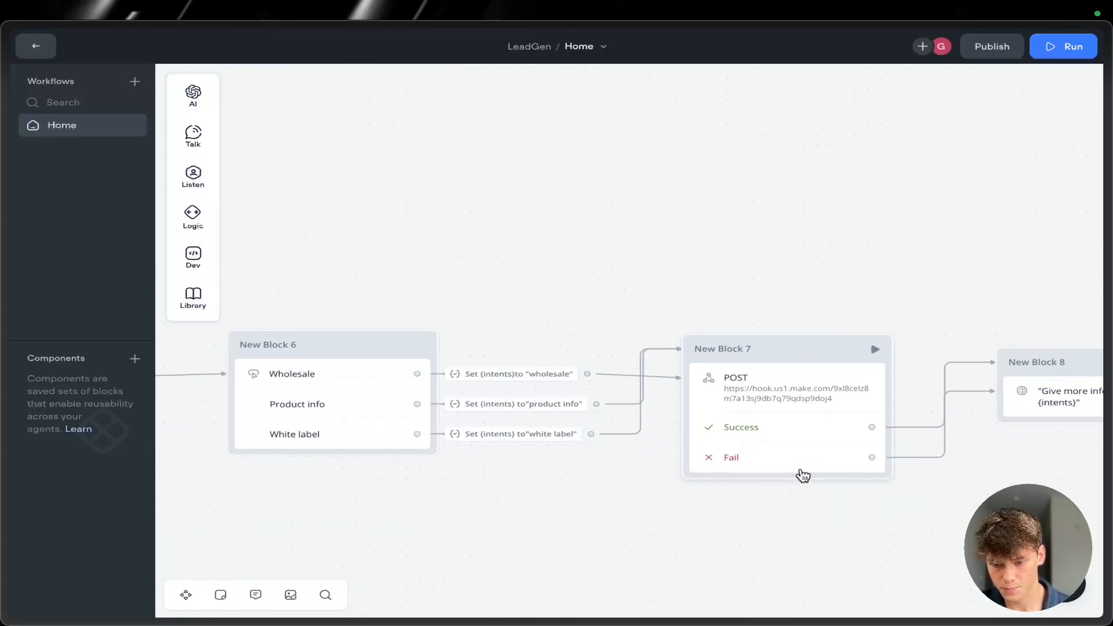
{"action": "scroll", "coordinate": [802, 475], "scroll_direction": "right", "scroll_amount": 5}
{"action": "scroll", "coordinate": [942, 503], "scroll_direction": "right", "scroll_amount": 3}
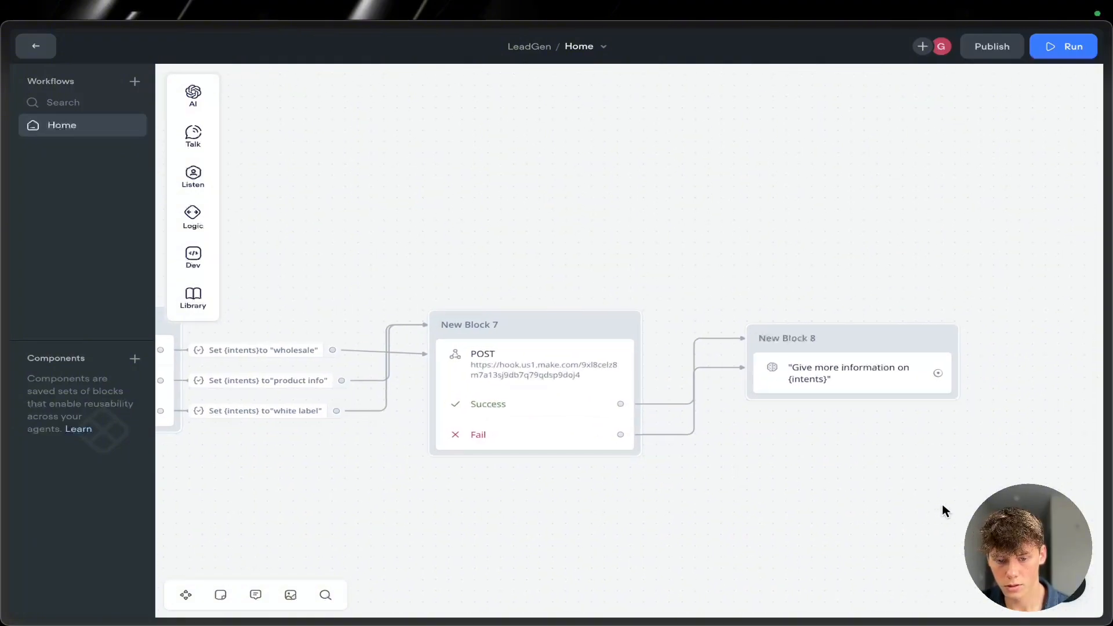